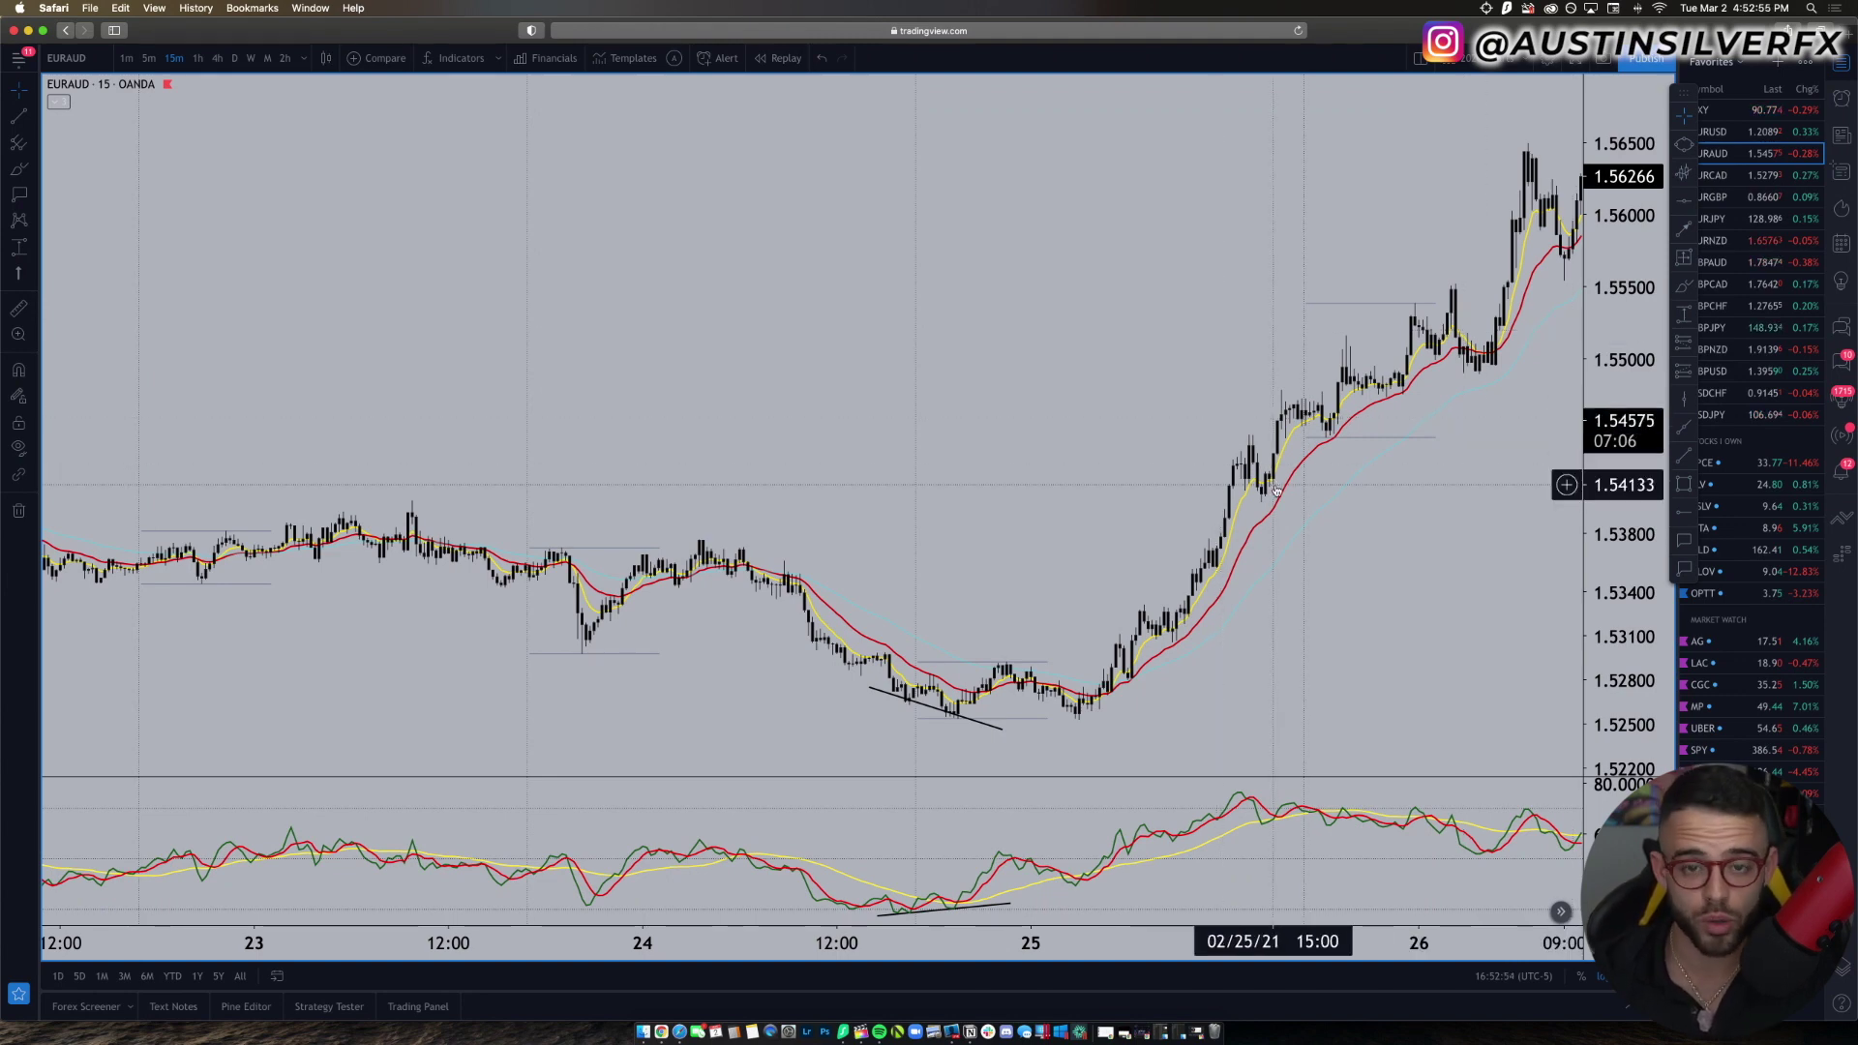
Step: Examine the EURAUD 15-minute chart around the 24–25 February lows and the oscillator beneath them
scroll(1275, 489, "up", 5)
scroll(1276, 491, "up", 5)
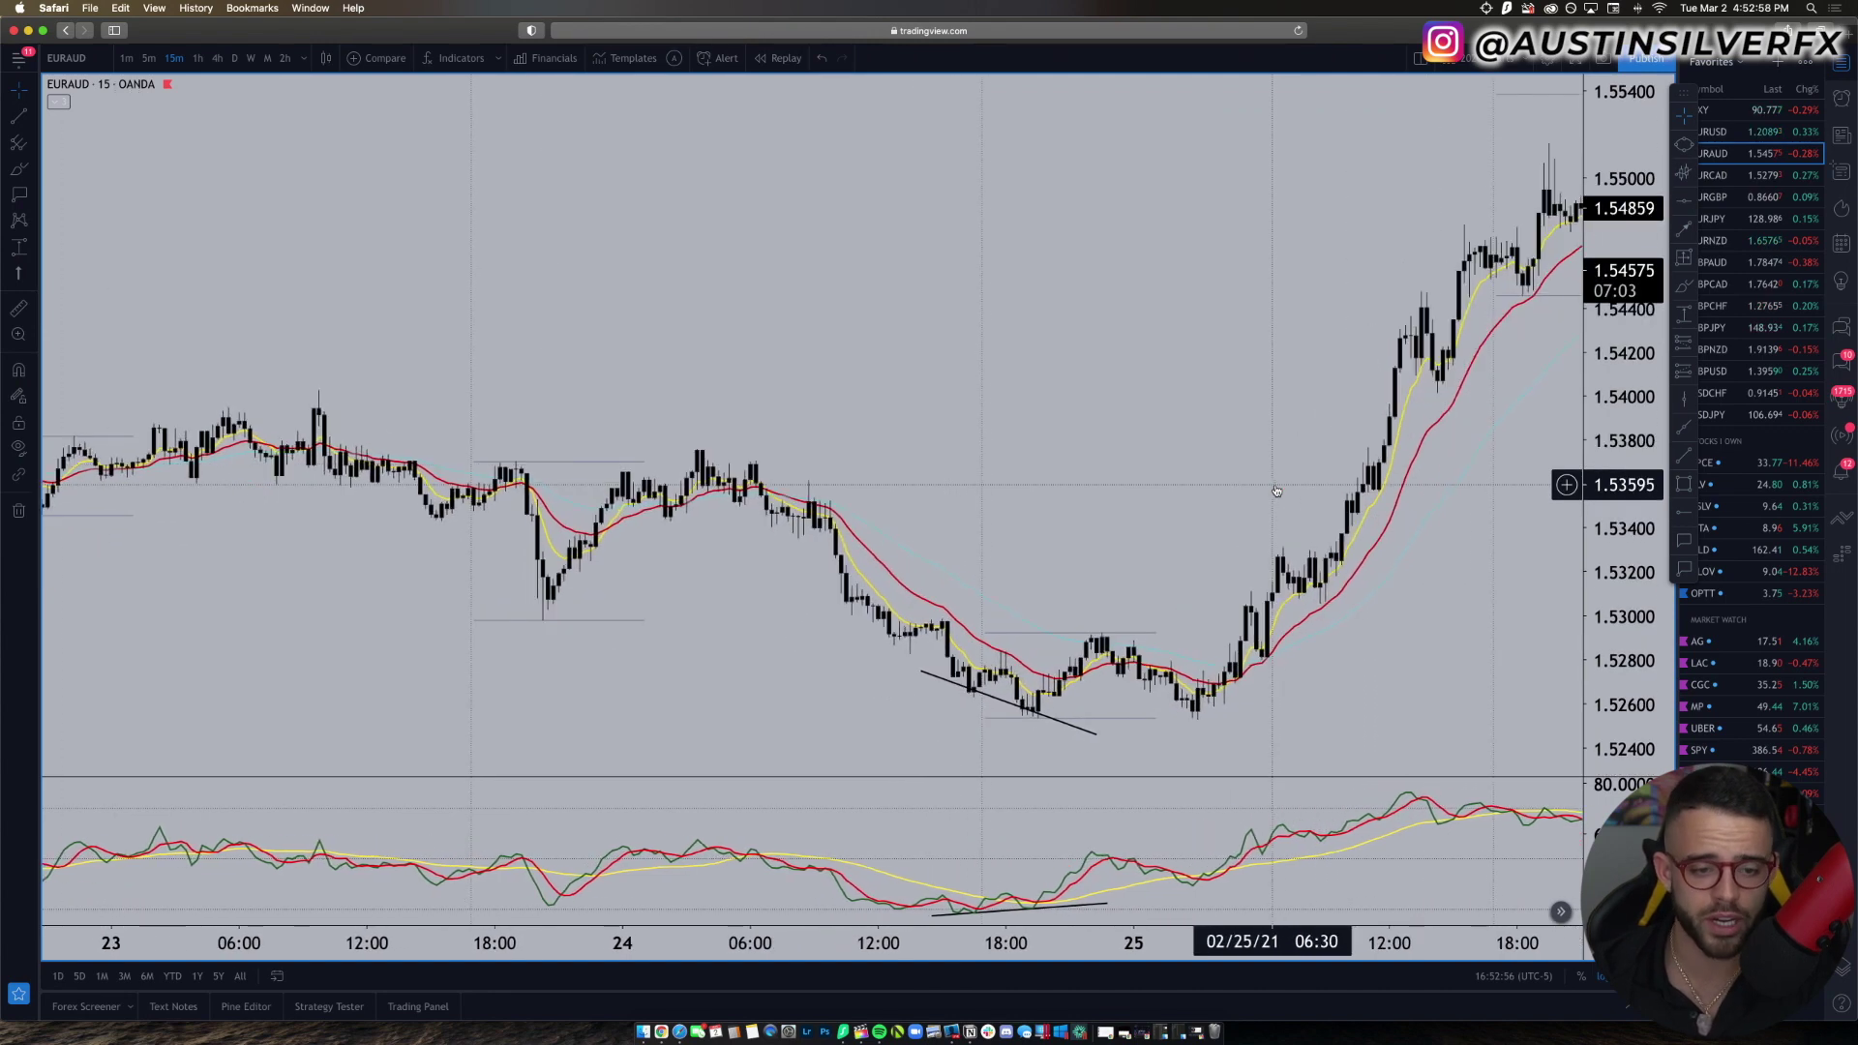
scroll(1277, 490, "up", 5)
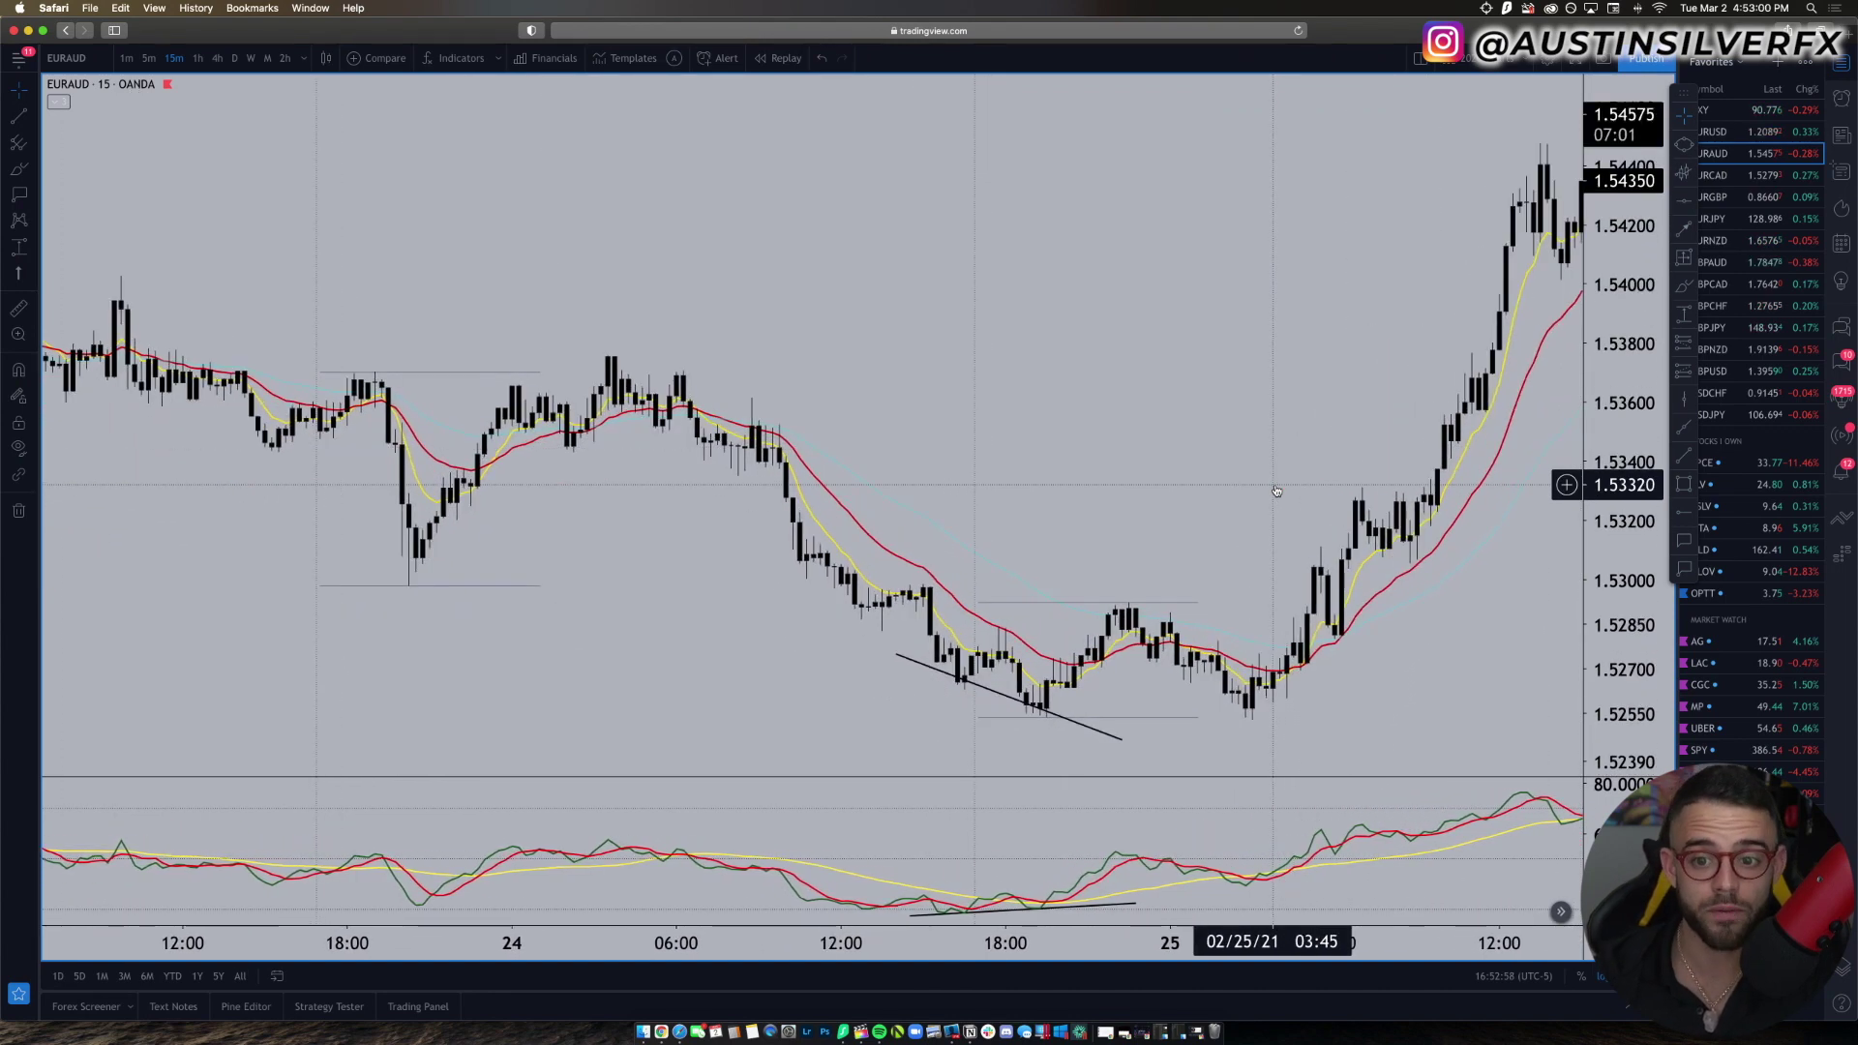
scroll(1277, 490, "up", 2)
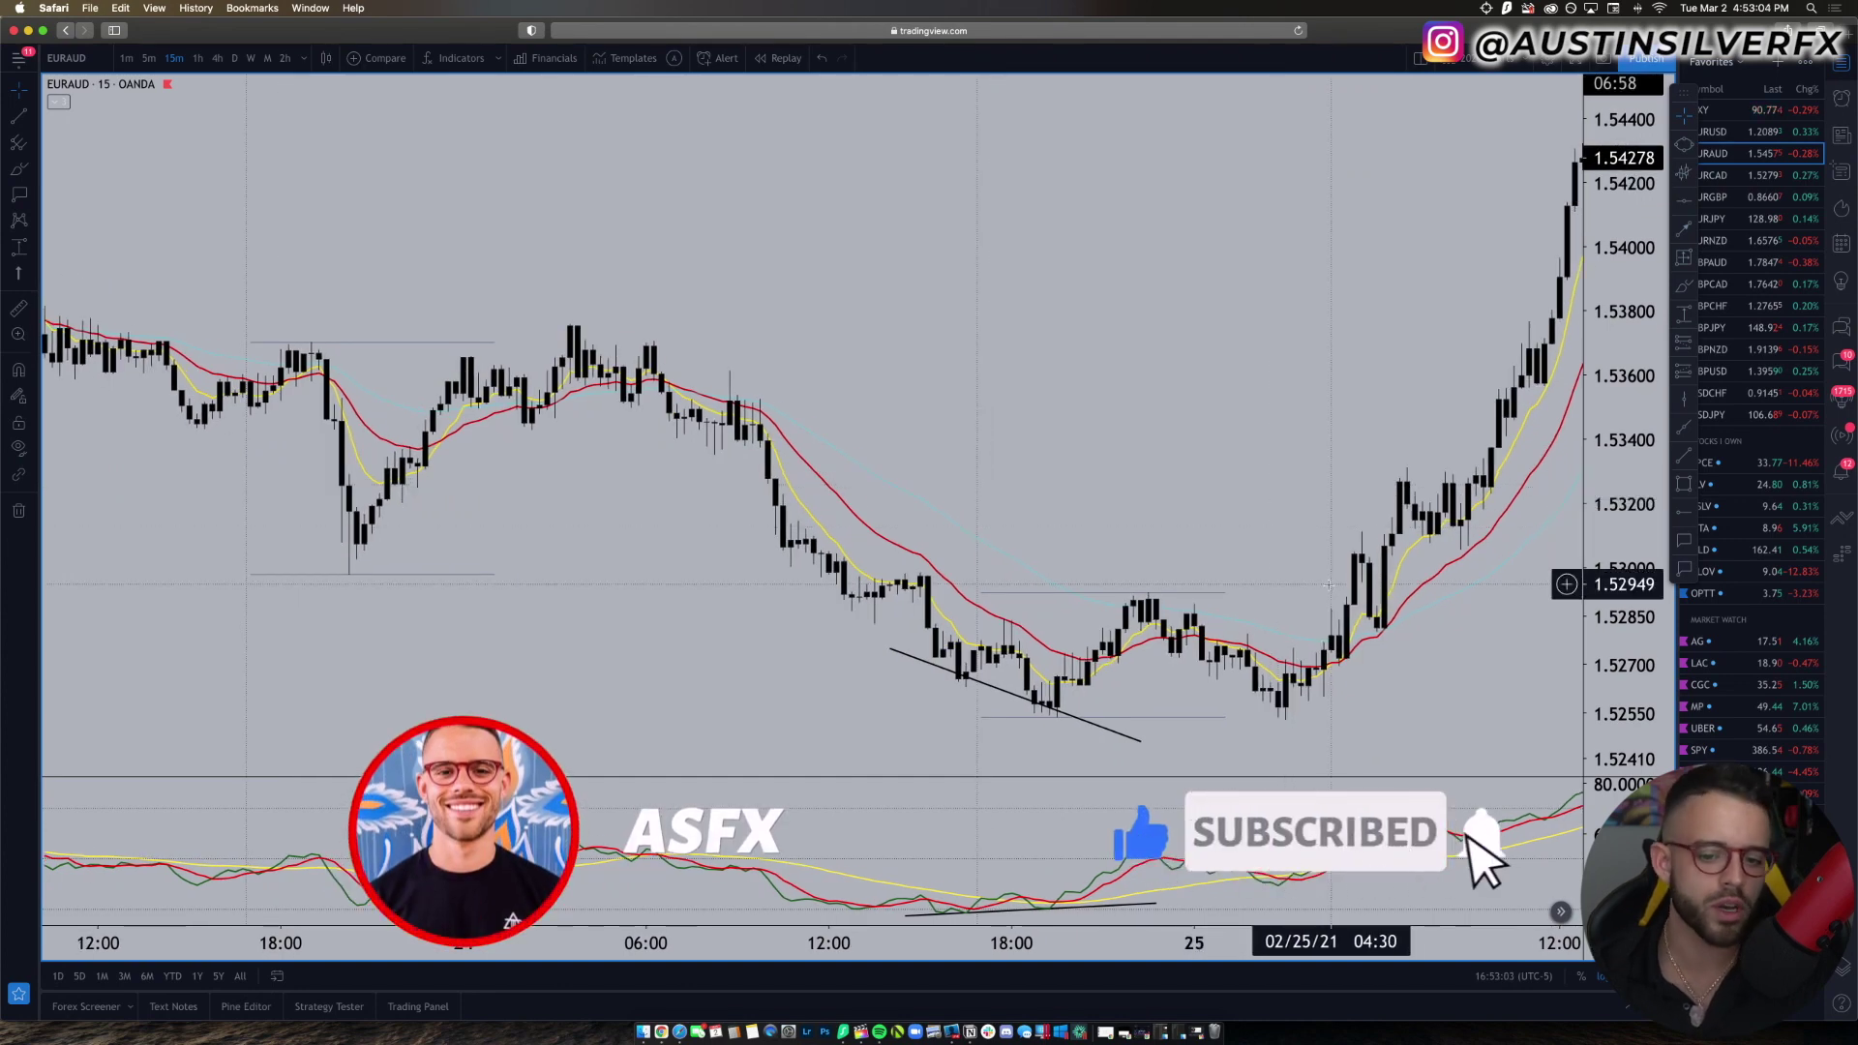
scroll(1472, 658, "up", 1)
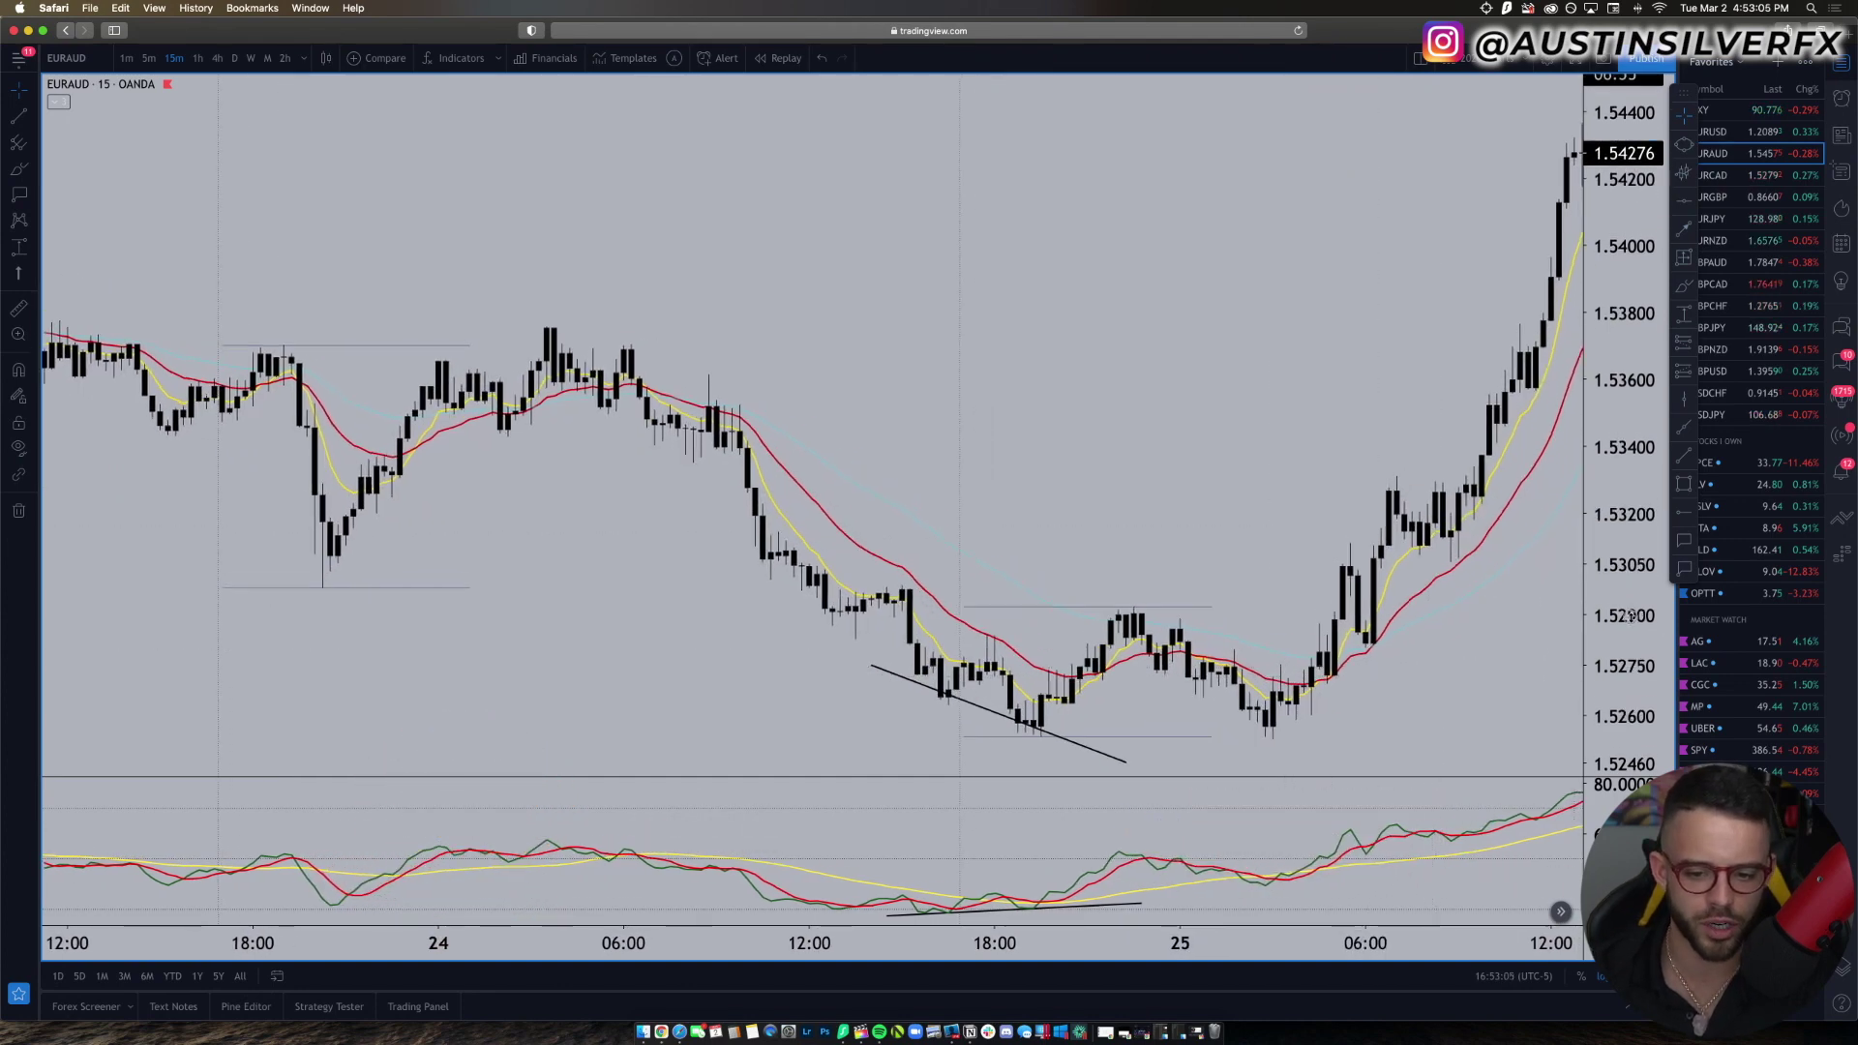
left_click_drag(1452, 651, 1323, 514)
scroll(1323, 515, "down", 1)
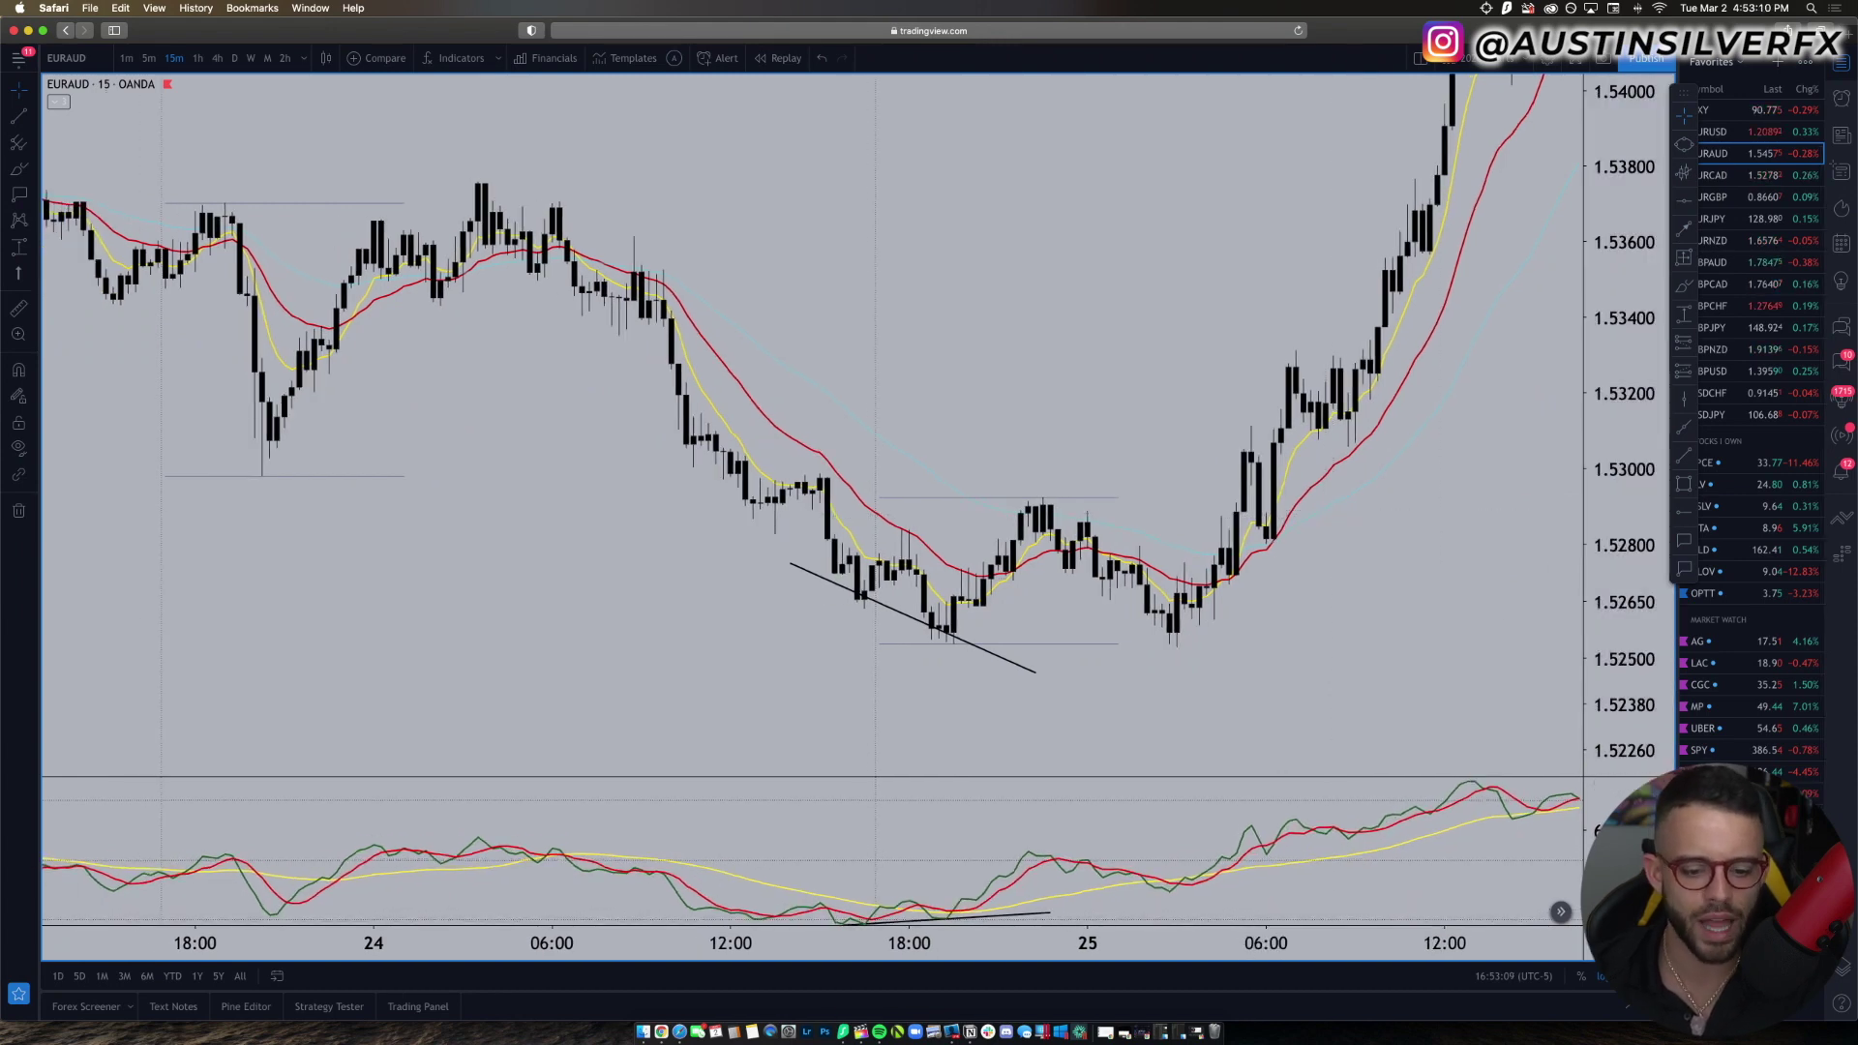
scroll(1088, 677, "right", 3)
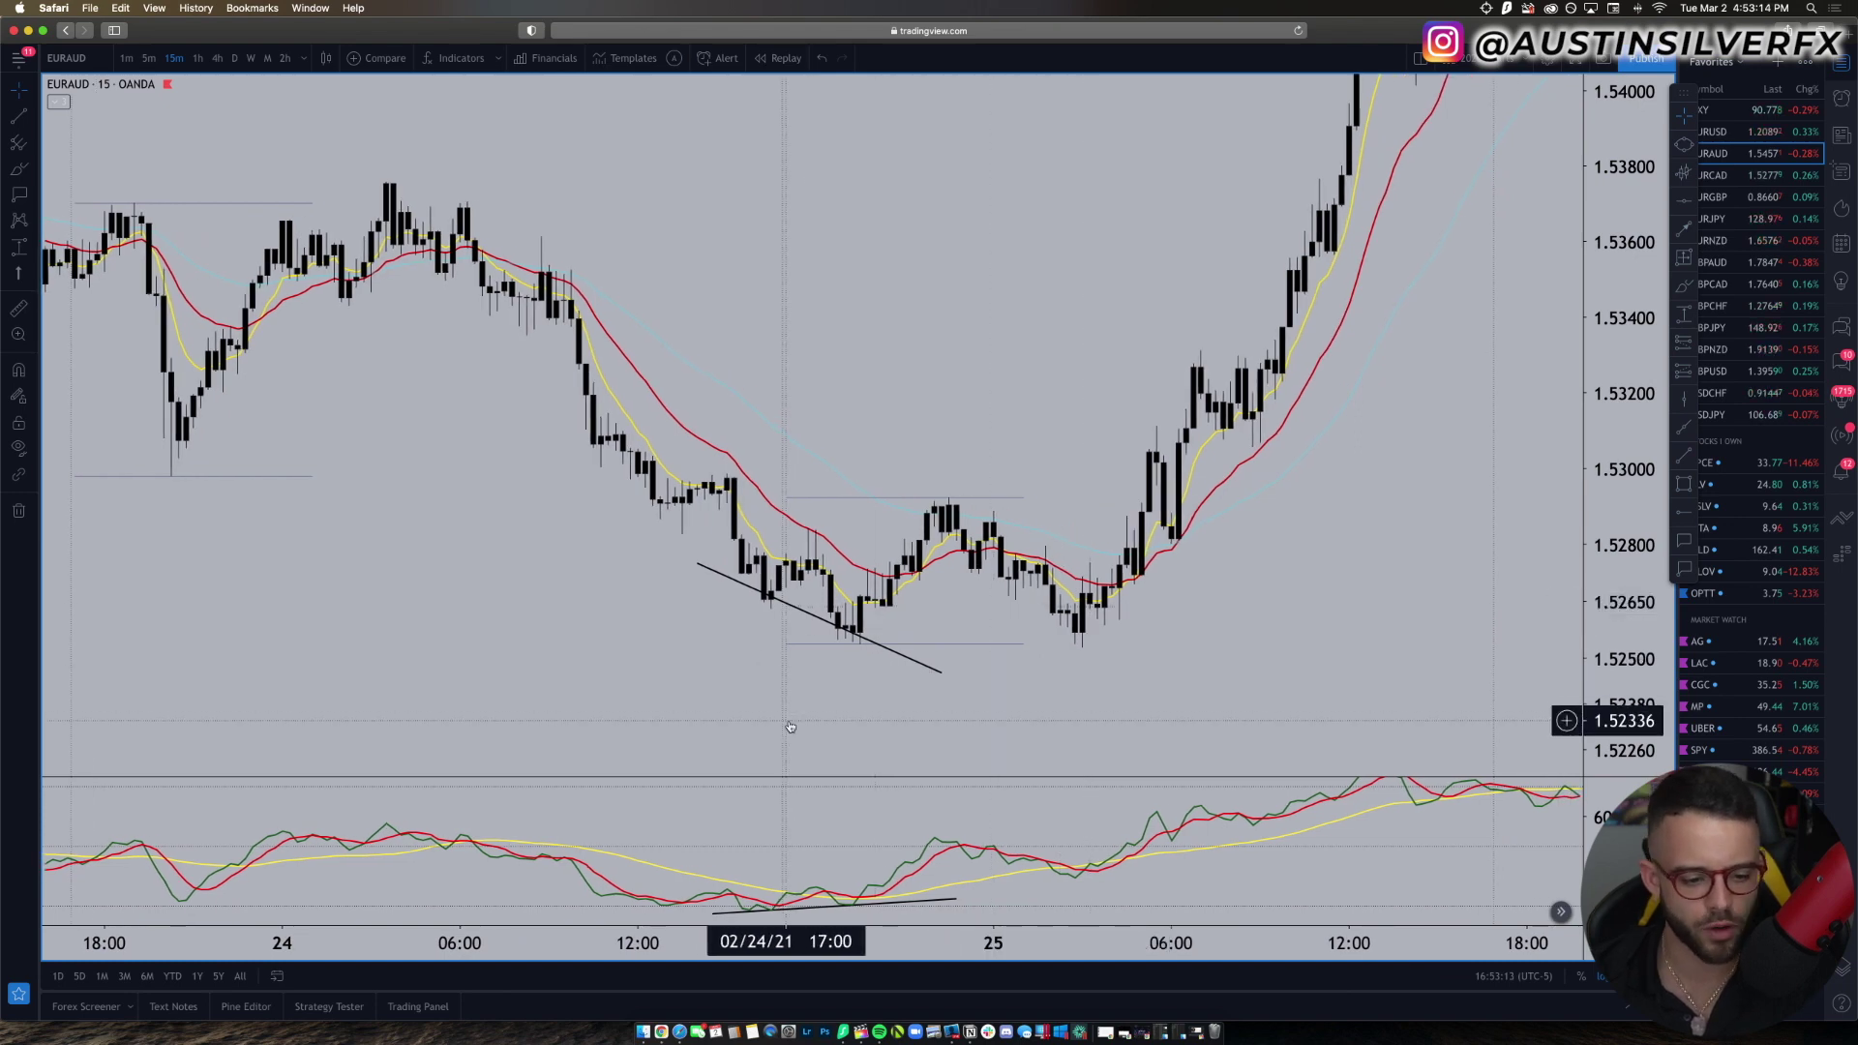
scroll(870, 835, "down", 2)
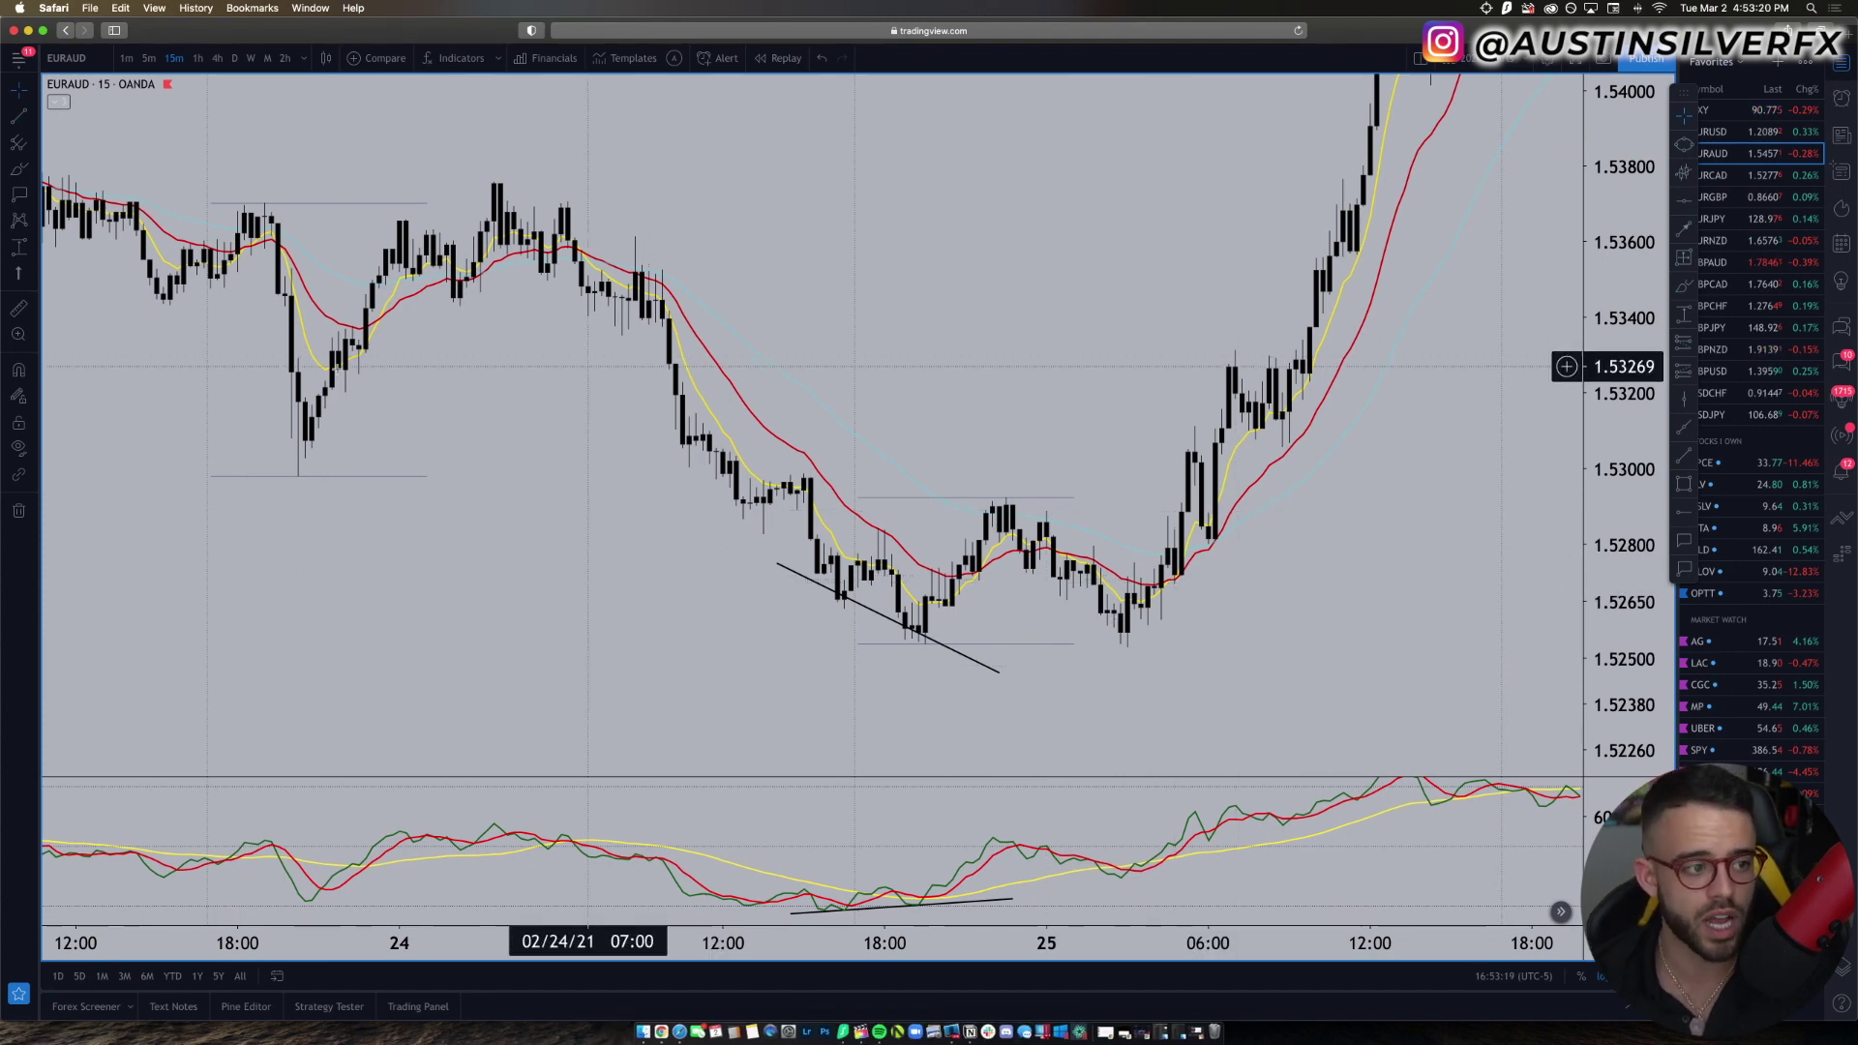
Step: With the Brush, circle the 24 February range high, trace the 25 February rally swings and underline the pullback above them
left_click(1684, 286)
left_click_drag(1006, 486, 984, 489)
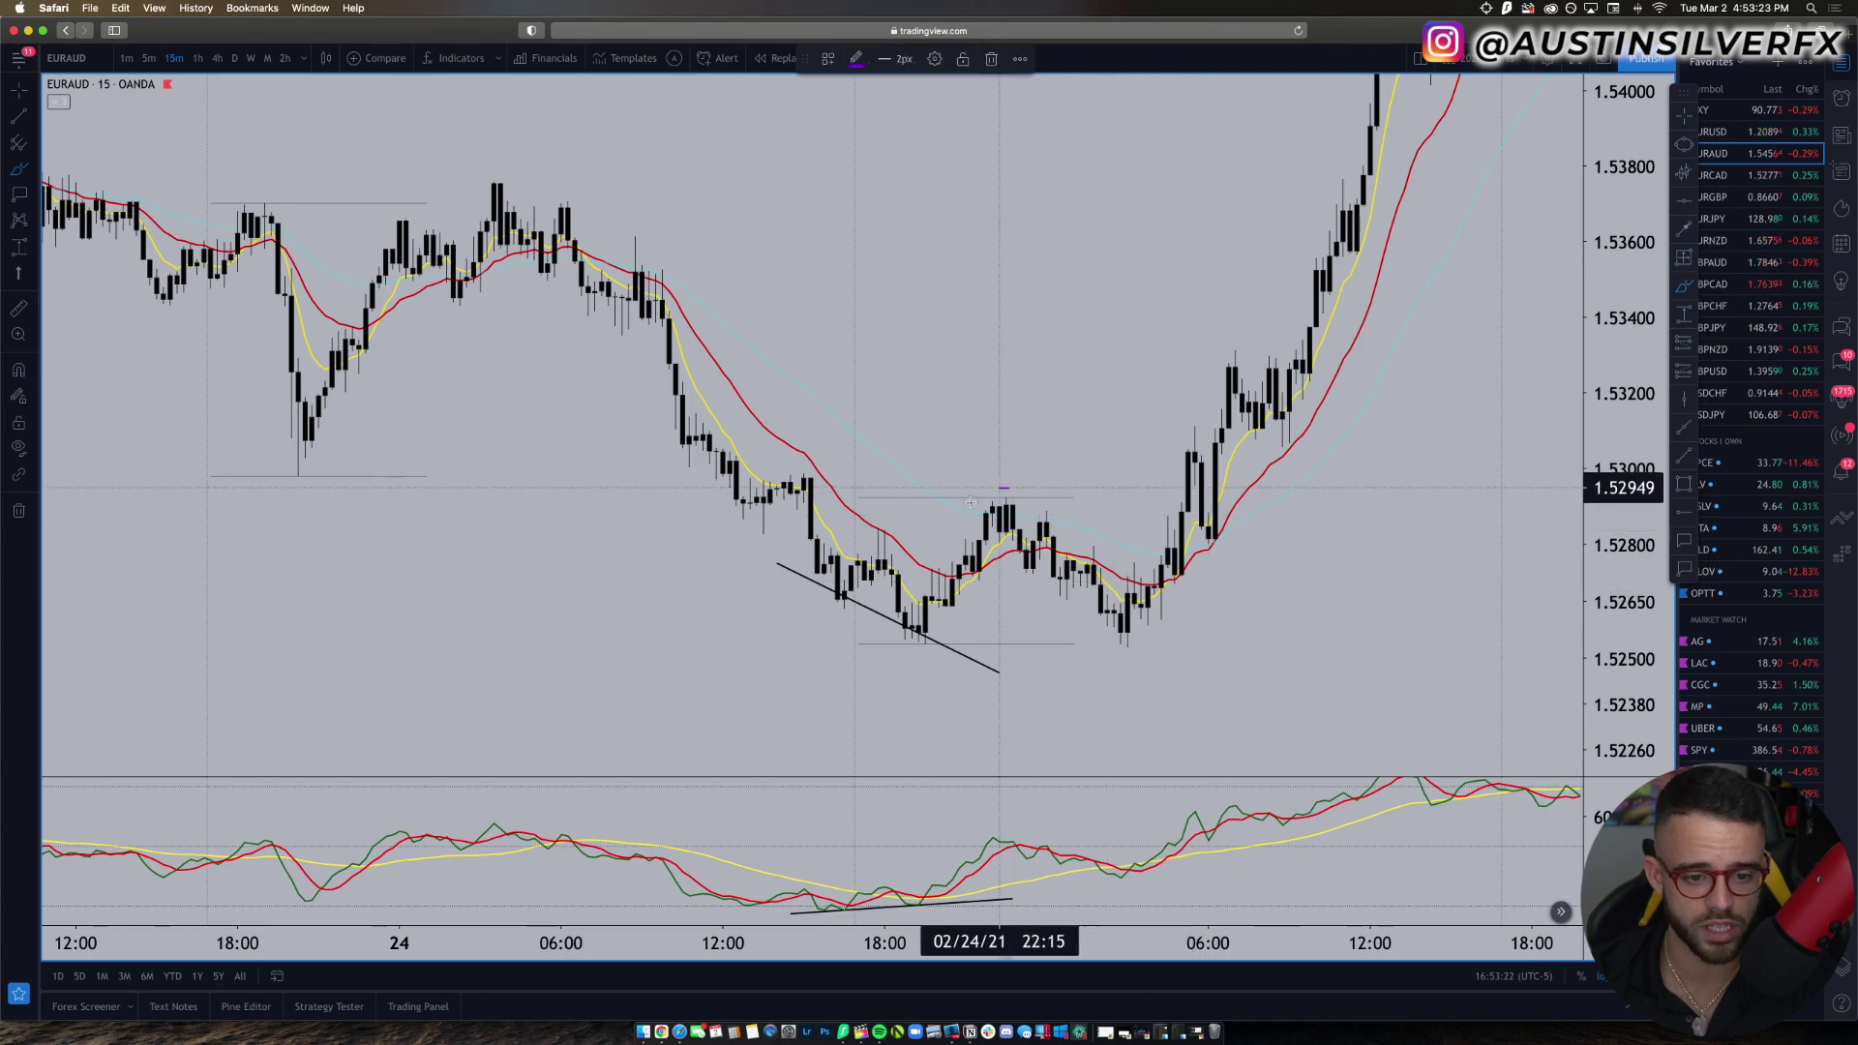
mouse_move(1157, 580)
left_mouse_down()
mouse_move(1167, 527)
mouse_move(1180, 592)
mouse_move(1180, 490)
mouse_move(1208, 543)
mouse_move(1225, 433)
mouse_move(1382, 446)
left_mouse_up()
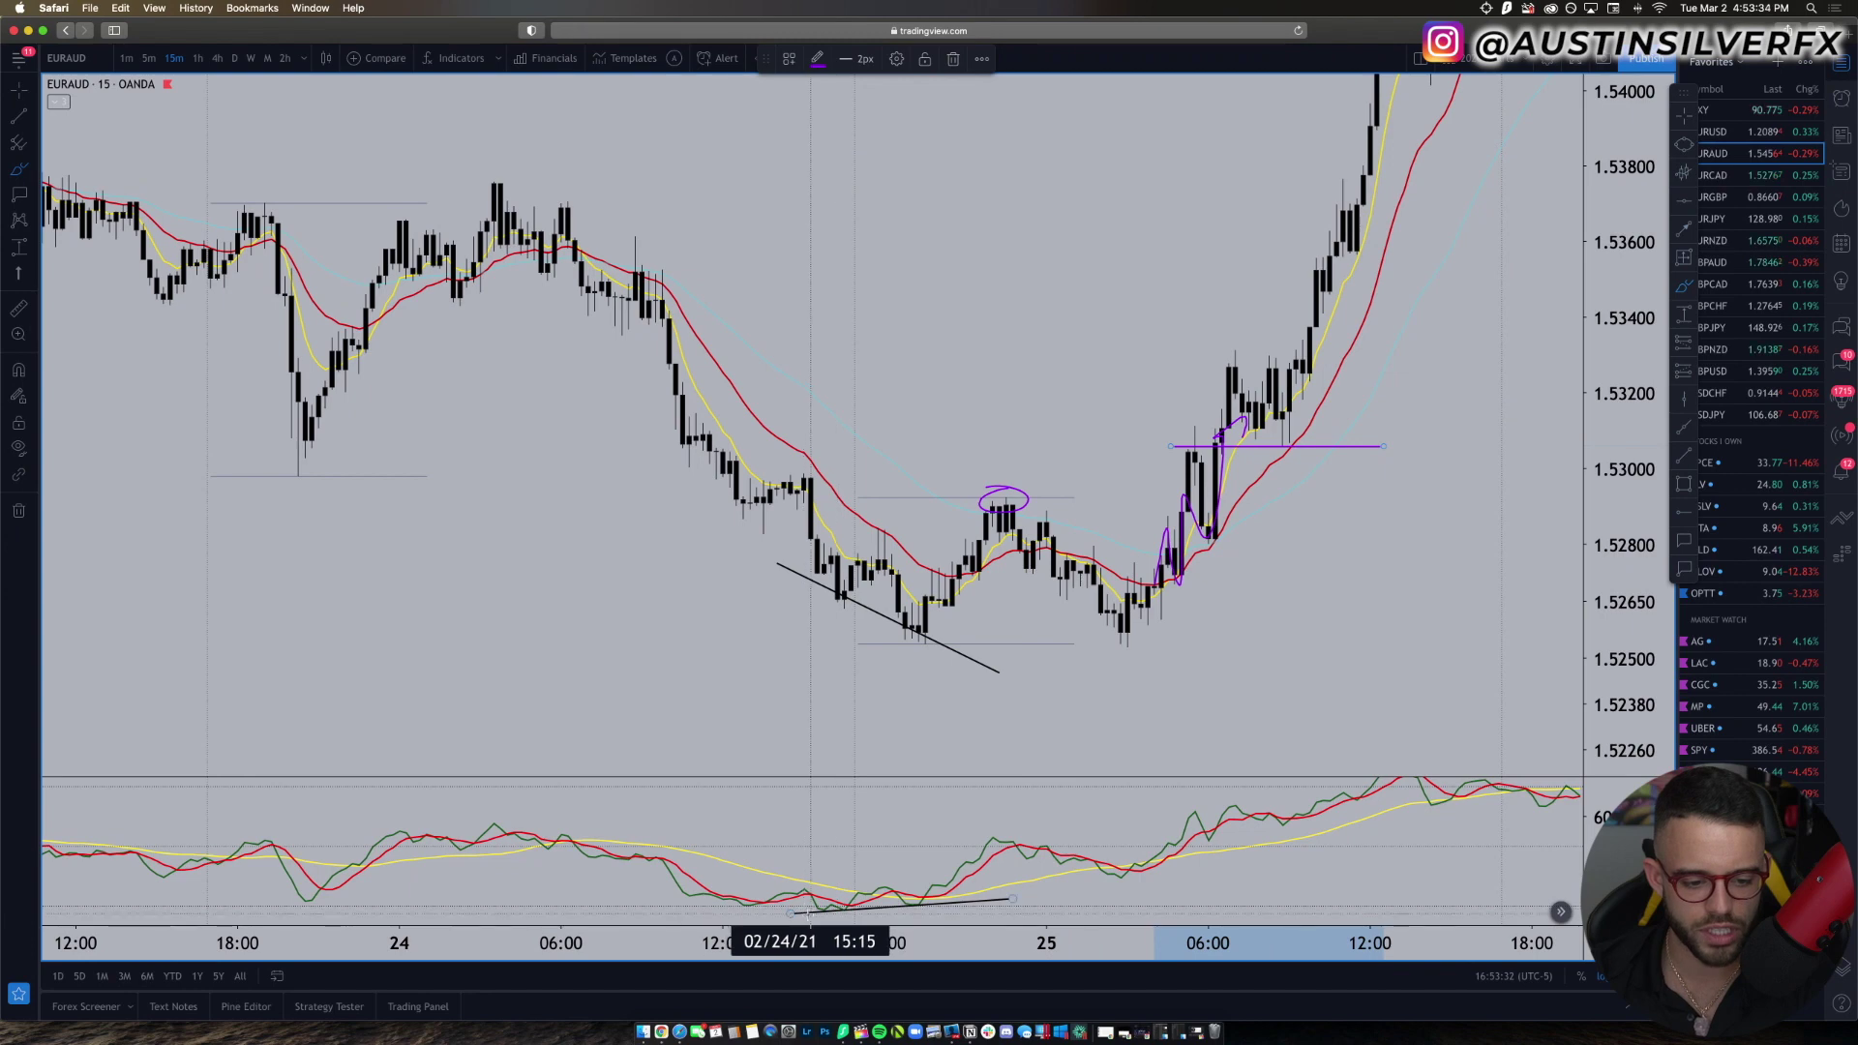
Step: Brush circles and direction arrows around the price and oscillator trend lines at the 24 February lows, keeping only the oscillator circle
left_click_drag(883, 925, 848, 879)
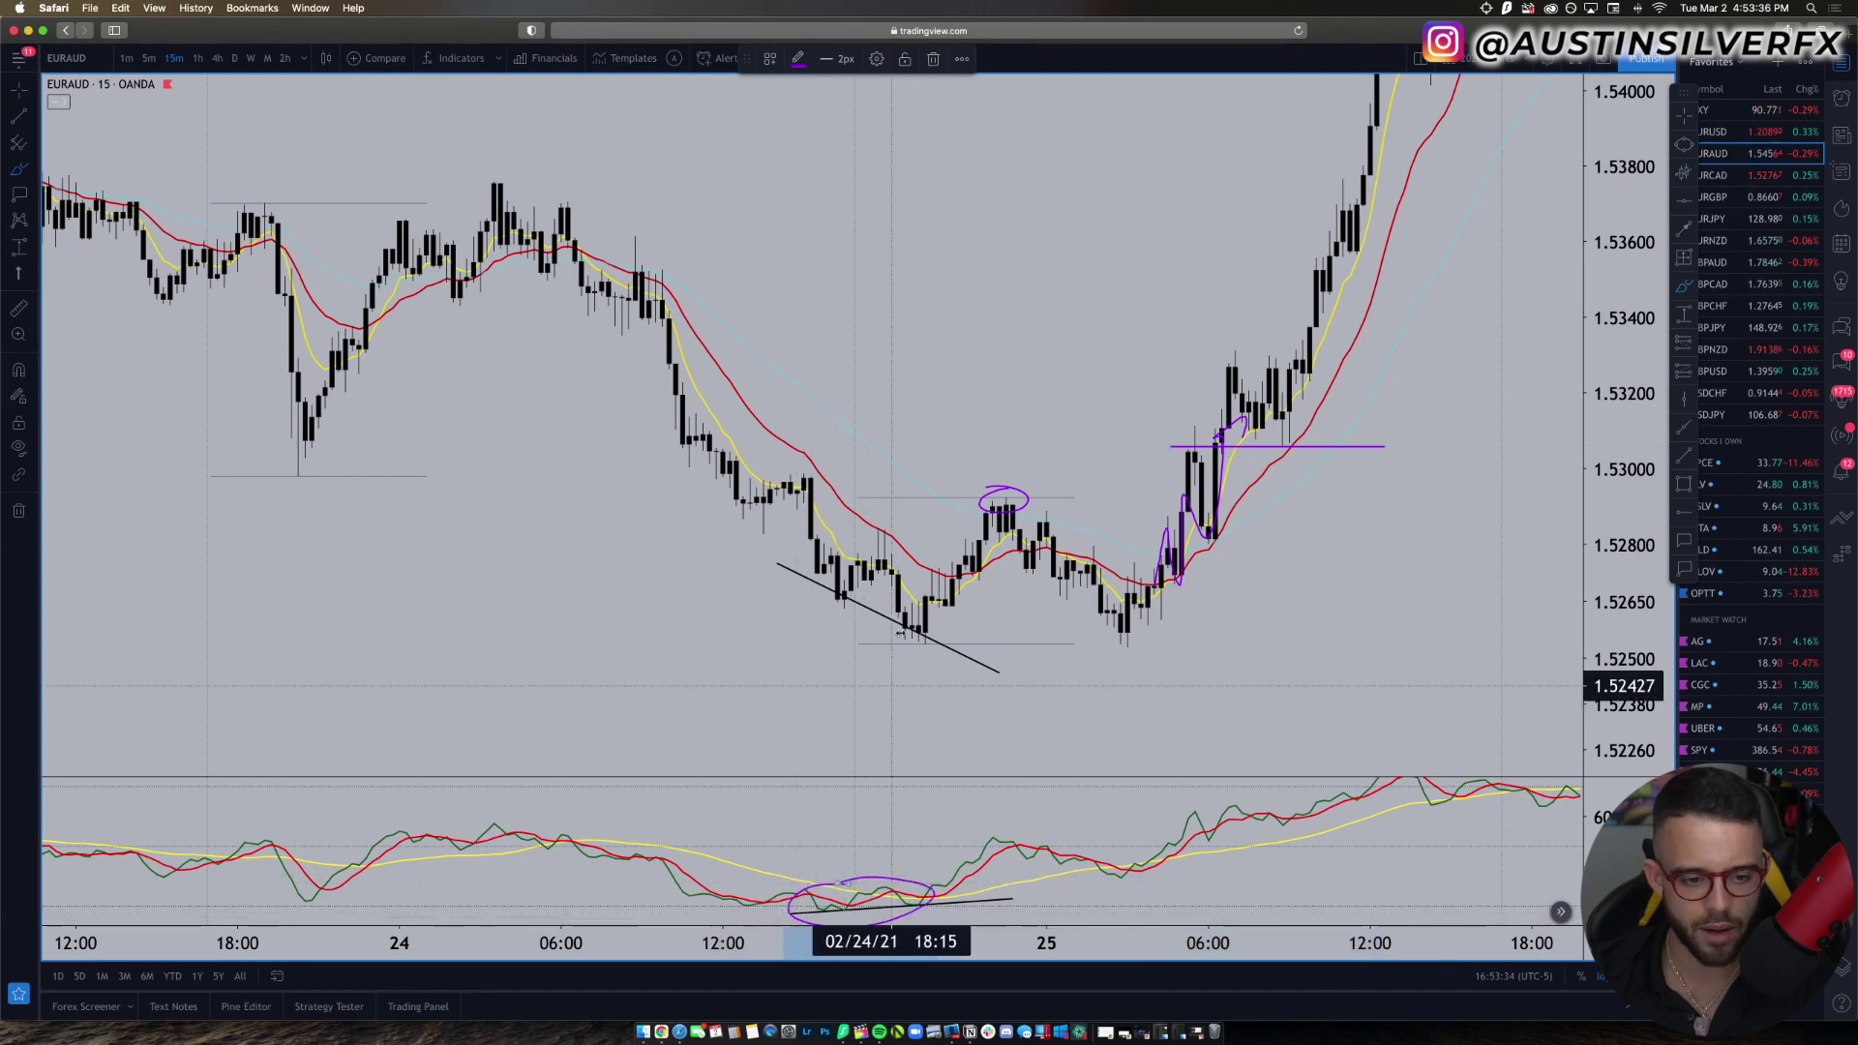
mouse_move(793, 550)
left_mouse_down()
mouse_move(954, 641)
mouse_move(891, 674)
left_mouse_up()
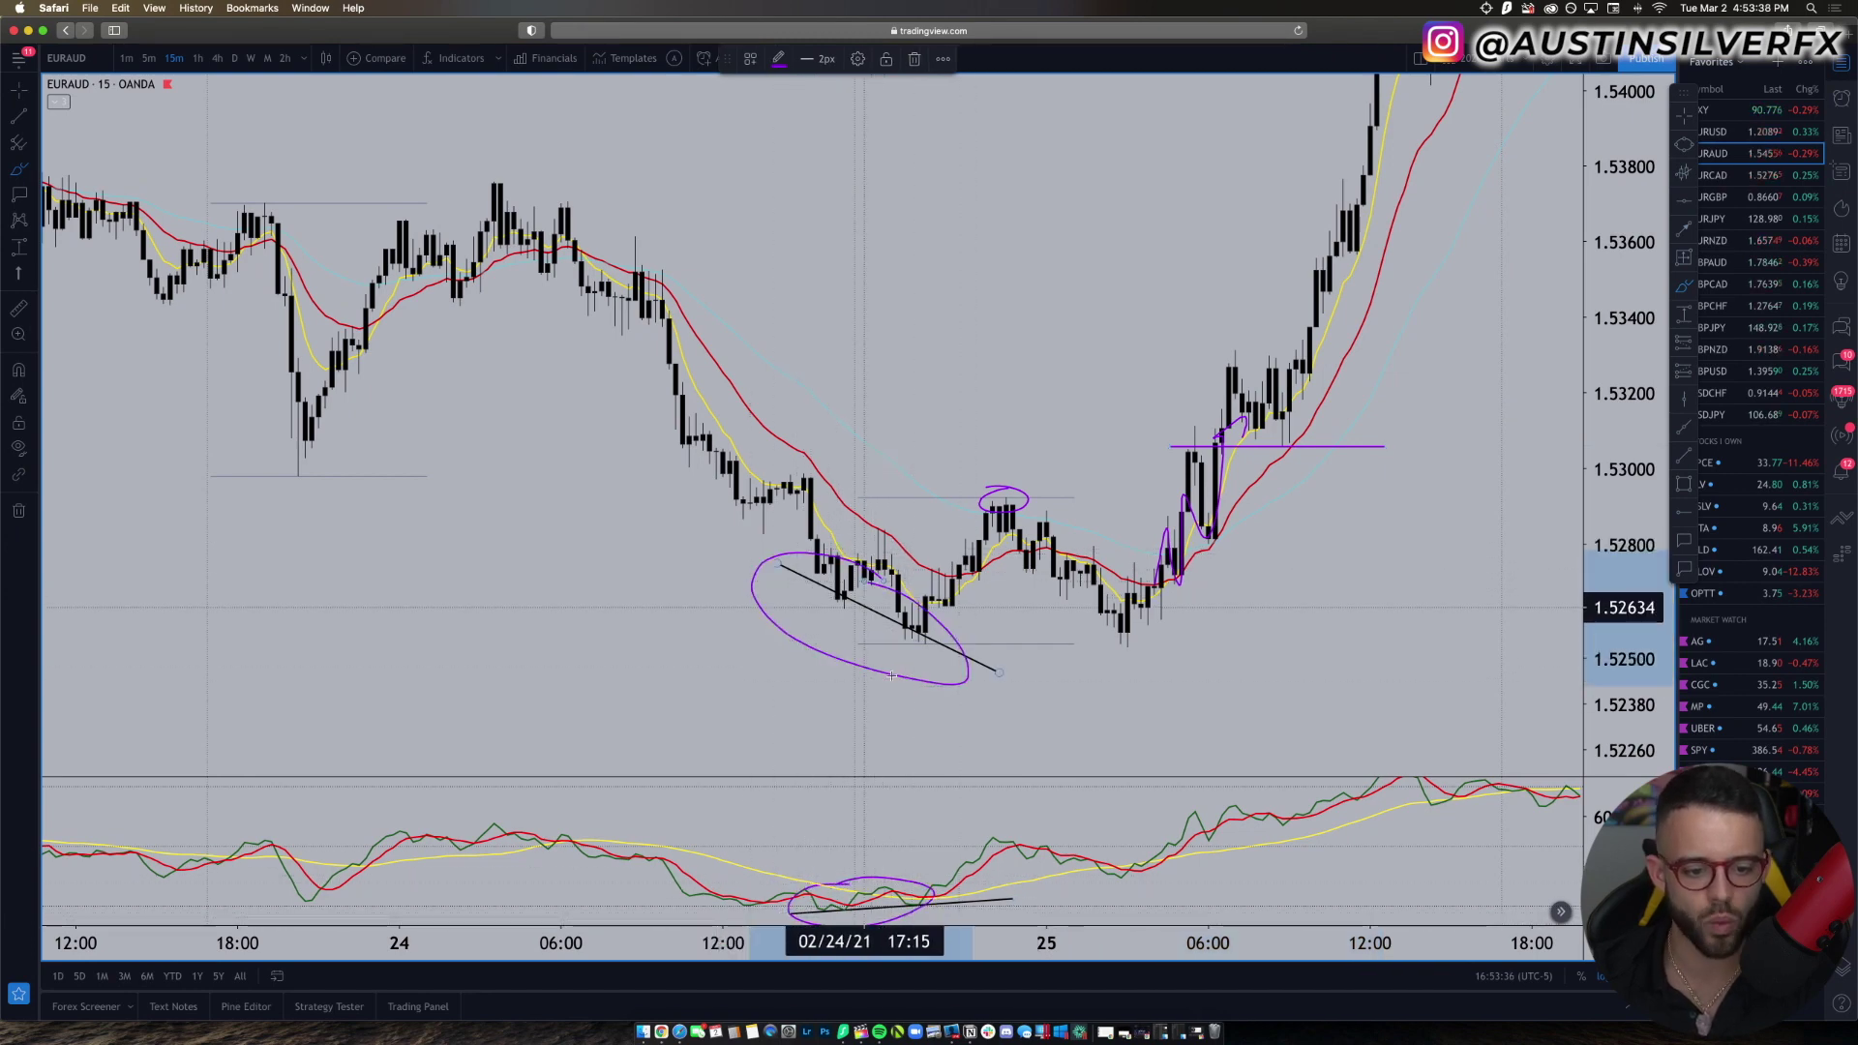
mouse_move(788, 627)
left_mouse_down()
mouse_move(827, 667)
mouse_move(851, 639)
left_mouse_up()
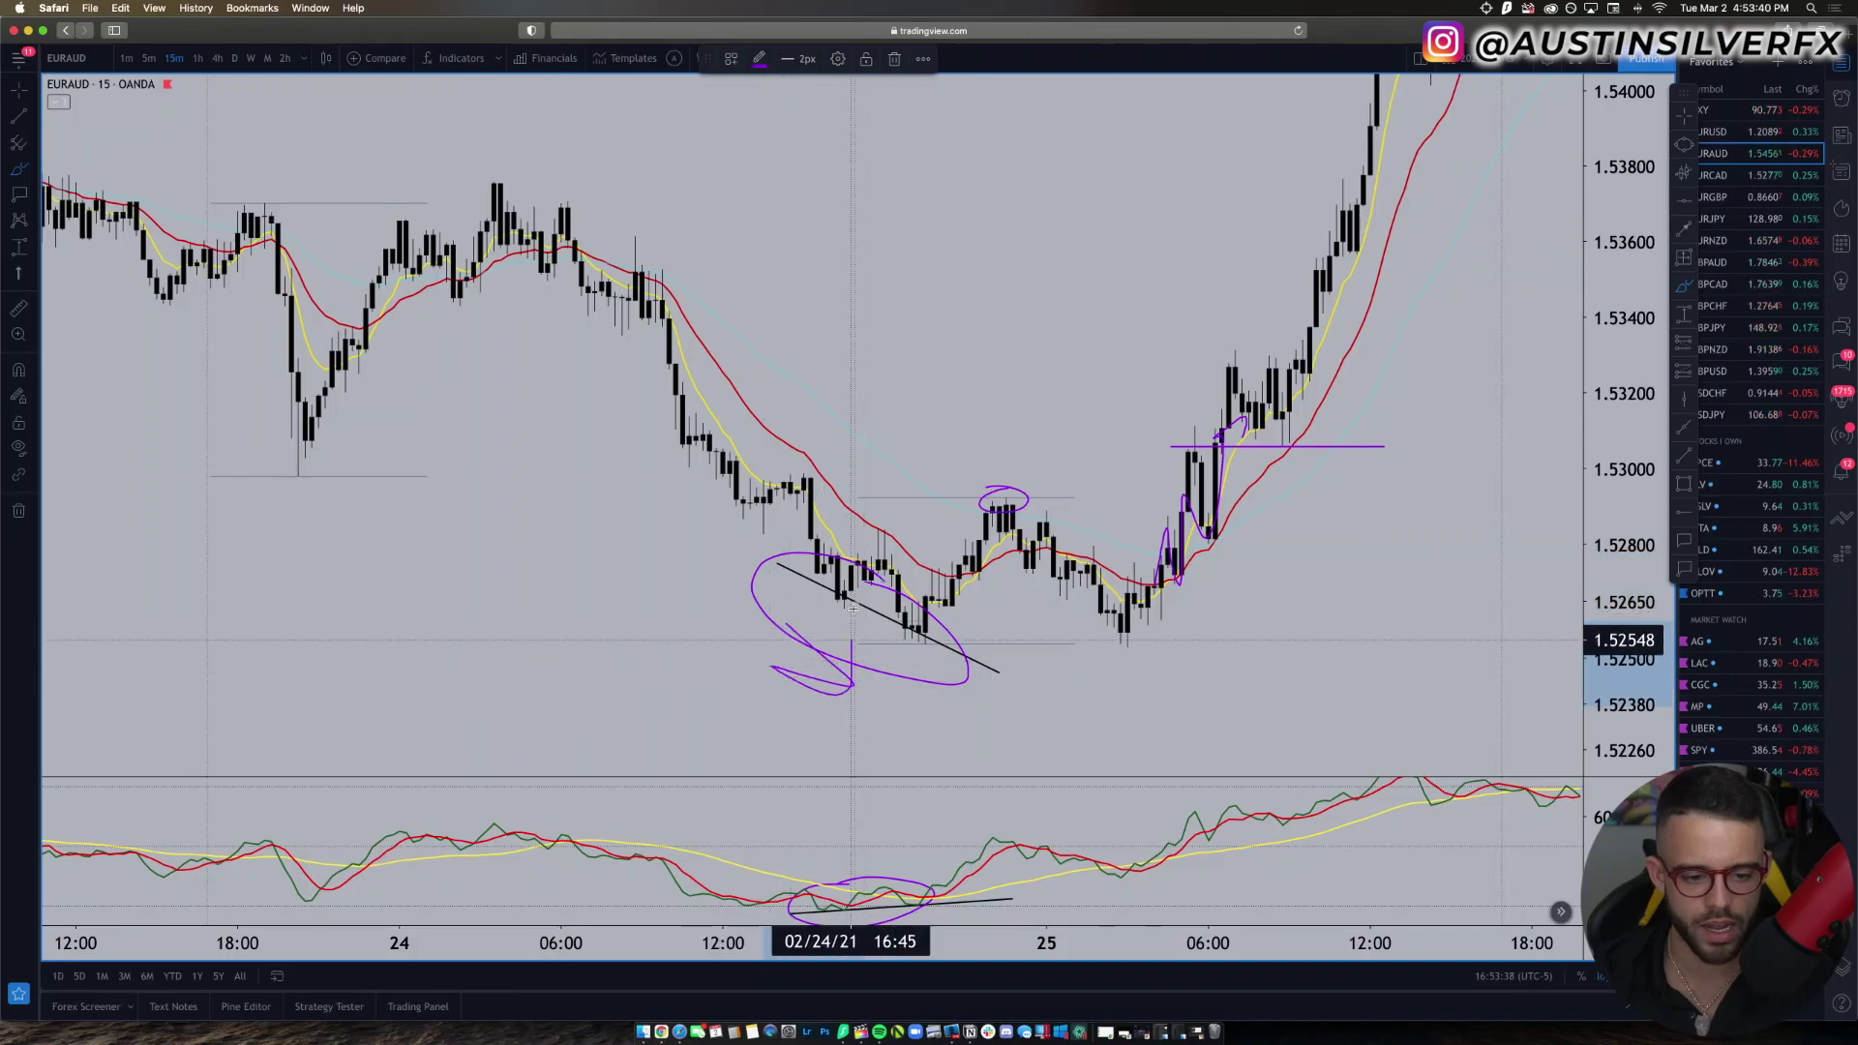
mouse_move(808, 864)
left_mouse_down()
mouse_move(972, 851)
mouse_move(958, 861)
left_mouse_up()
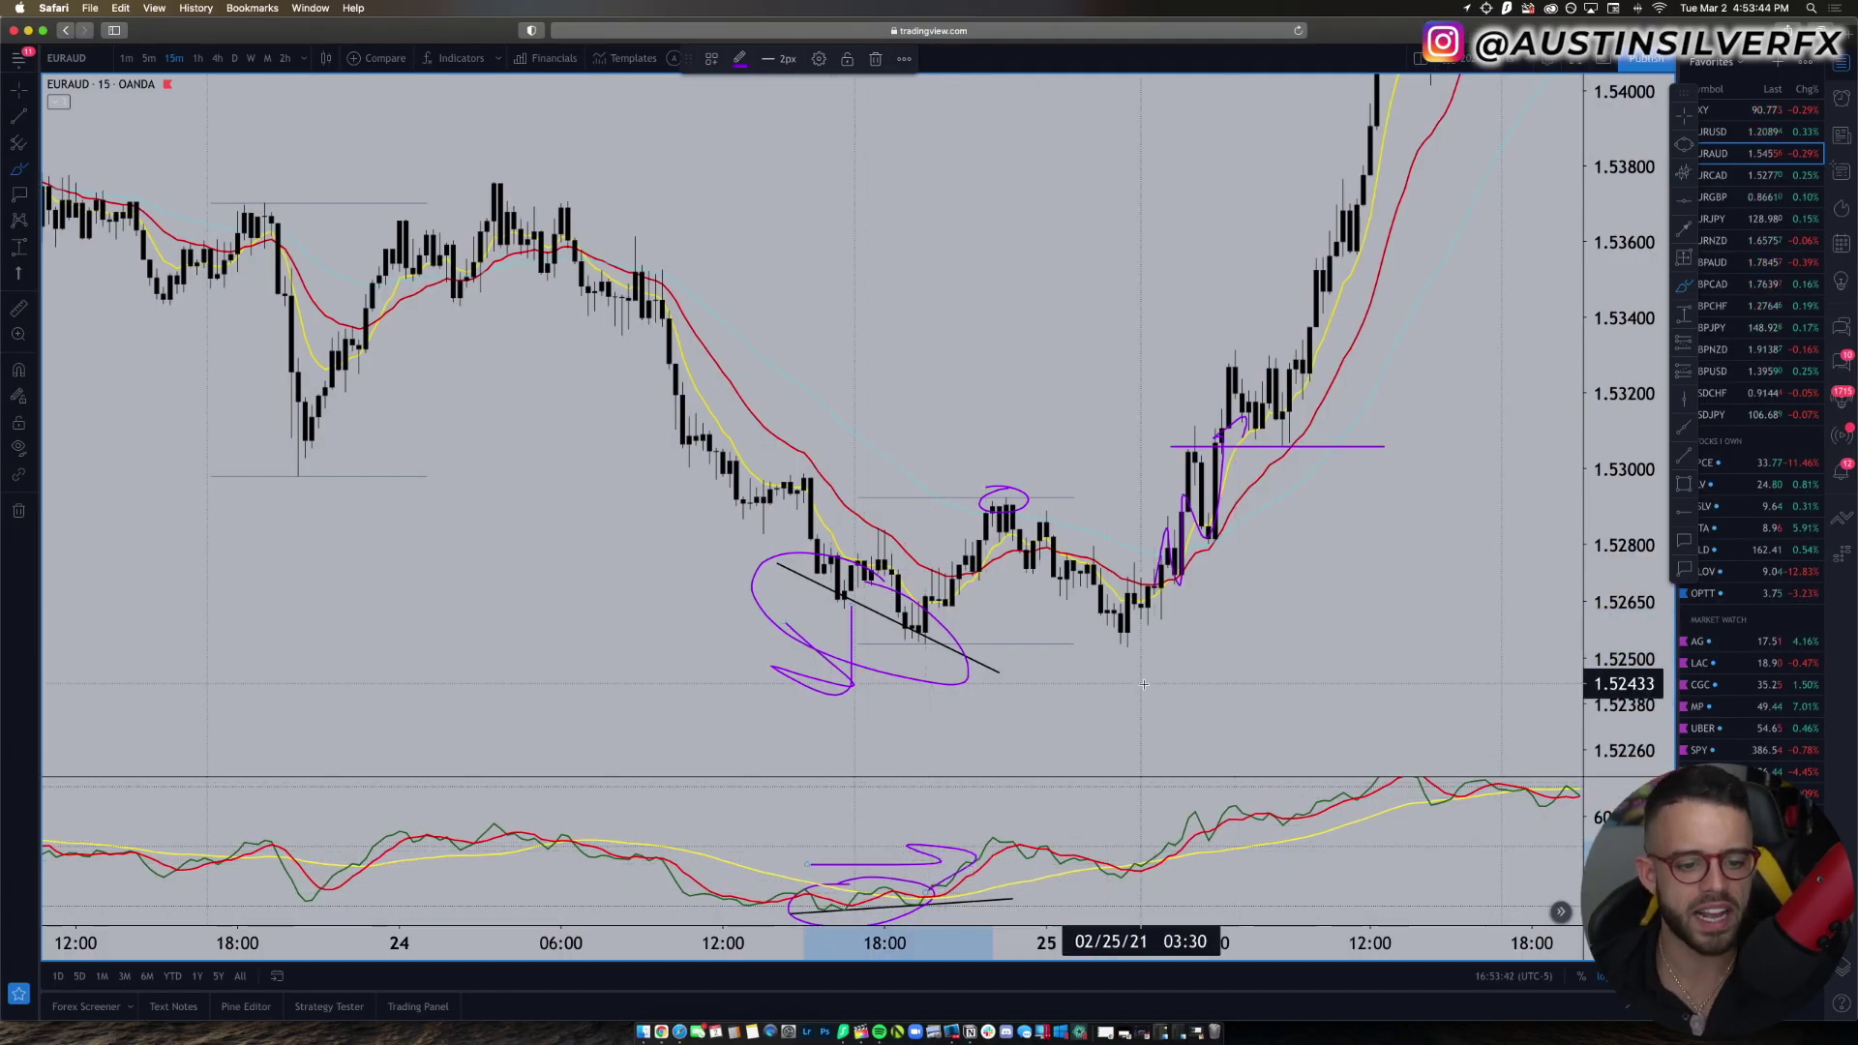
key("Escape")
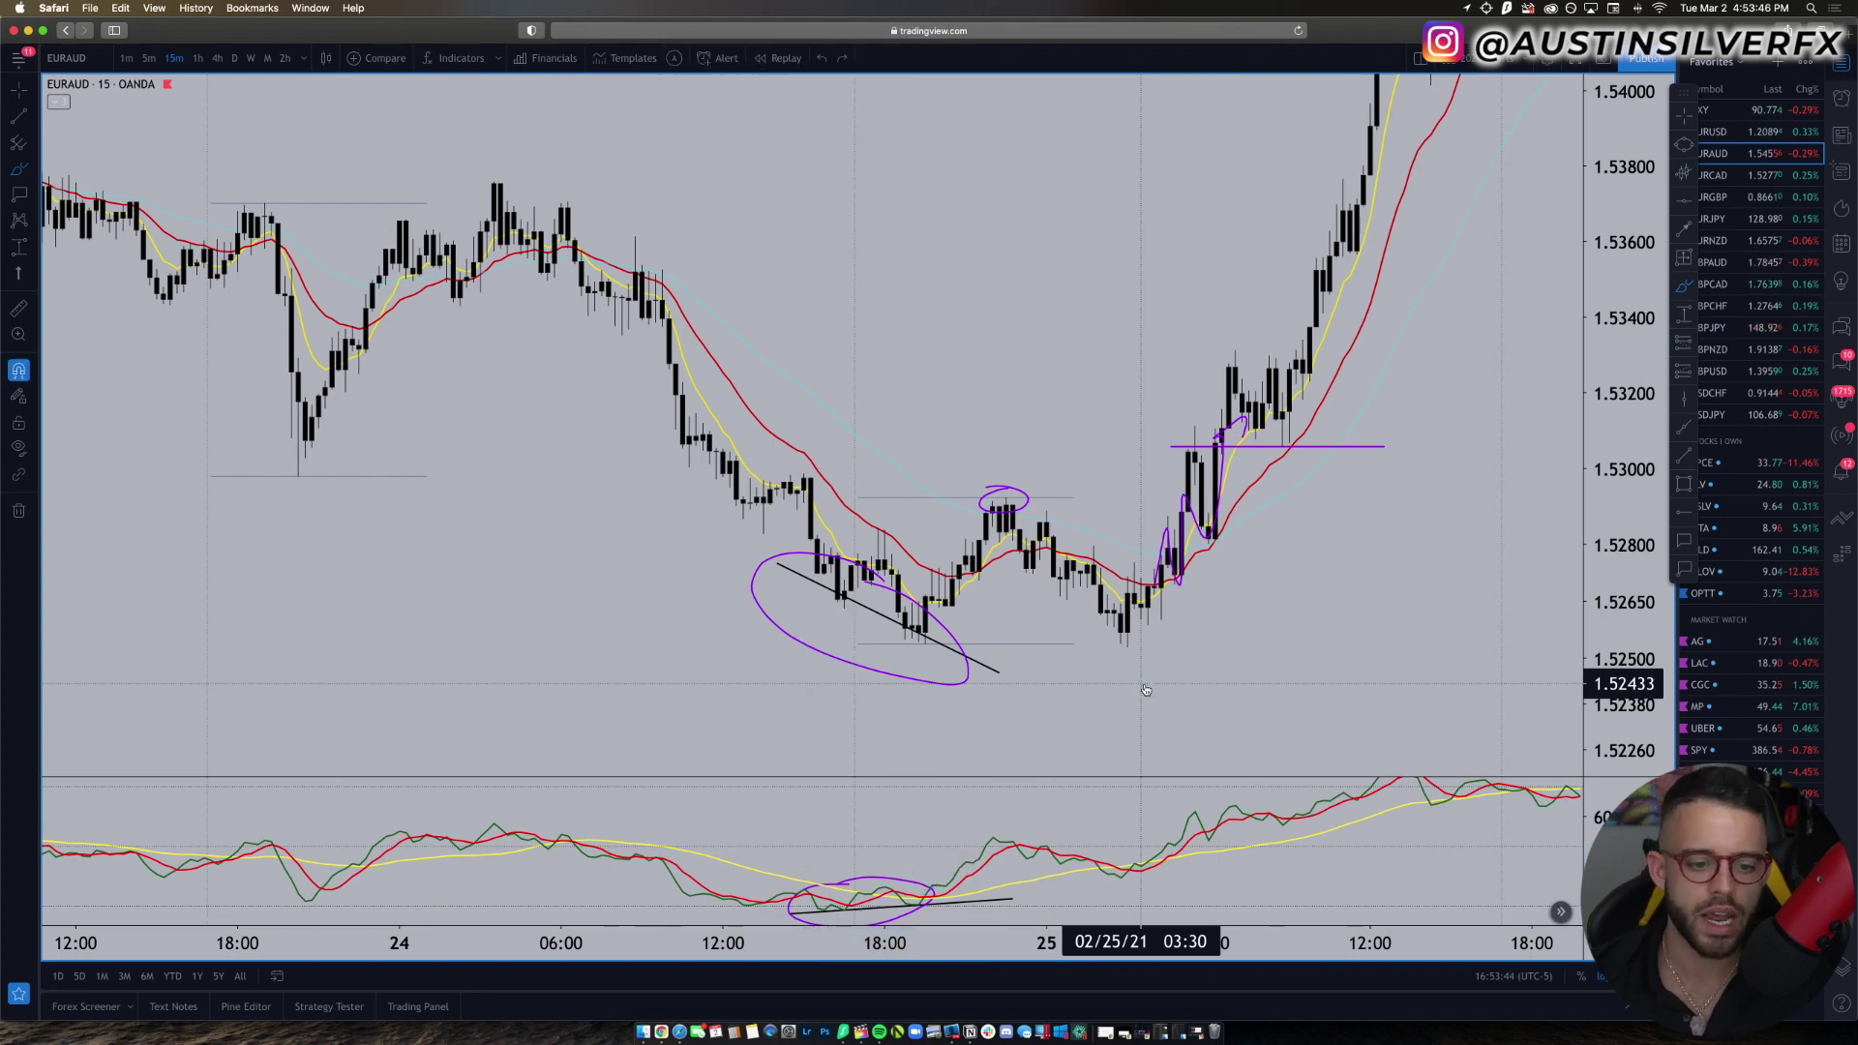
Step: Brush a horizontal line at 1.52559 through the 24 February low and circle the 25 February retest of it
left_click_drag(888, 635, 1558, 636)
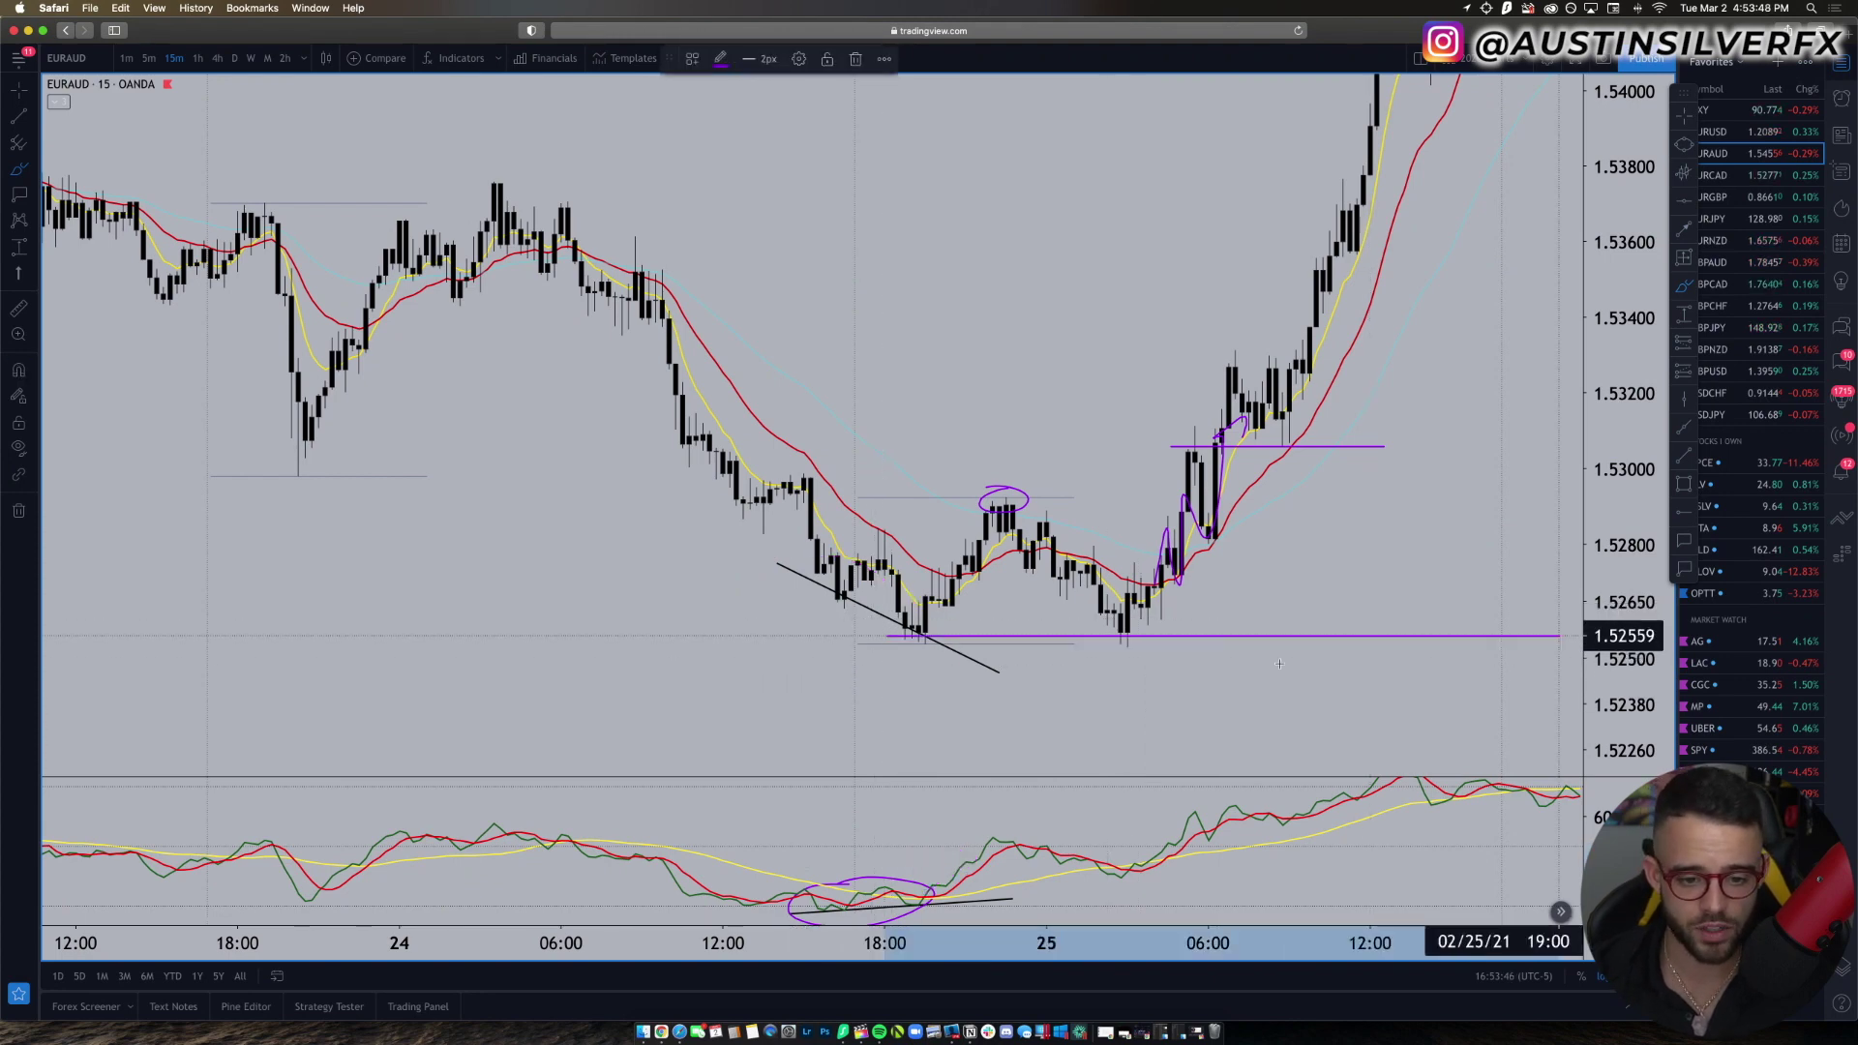
mouse_move(1134, 602)
left_mouse_down()
mouse_move(1120, 656)
mouse_move(1157, 629)
mouse_move(1132, 604)
left_mouse_up()
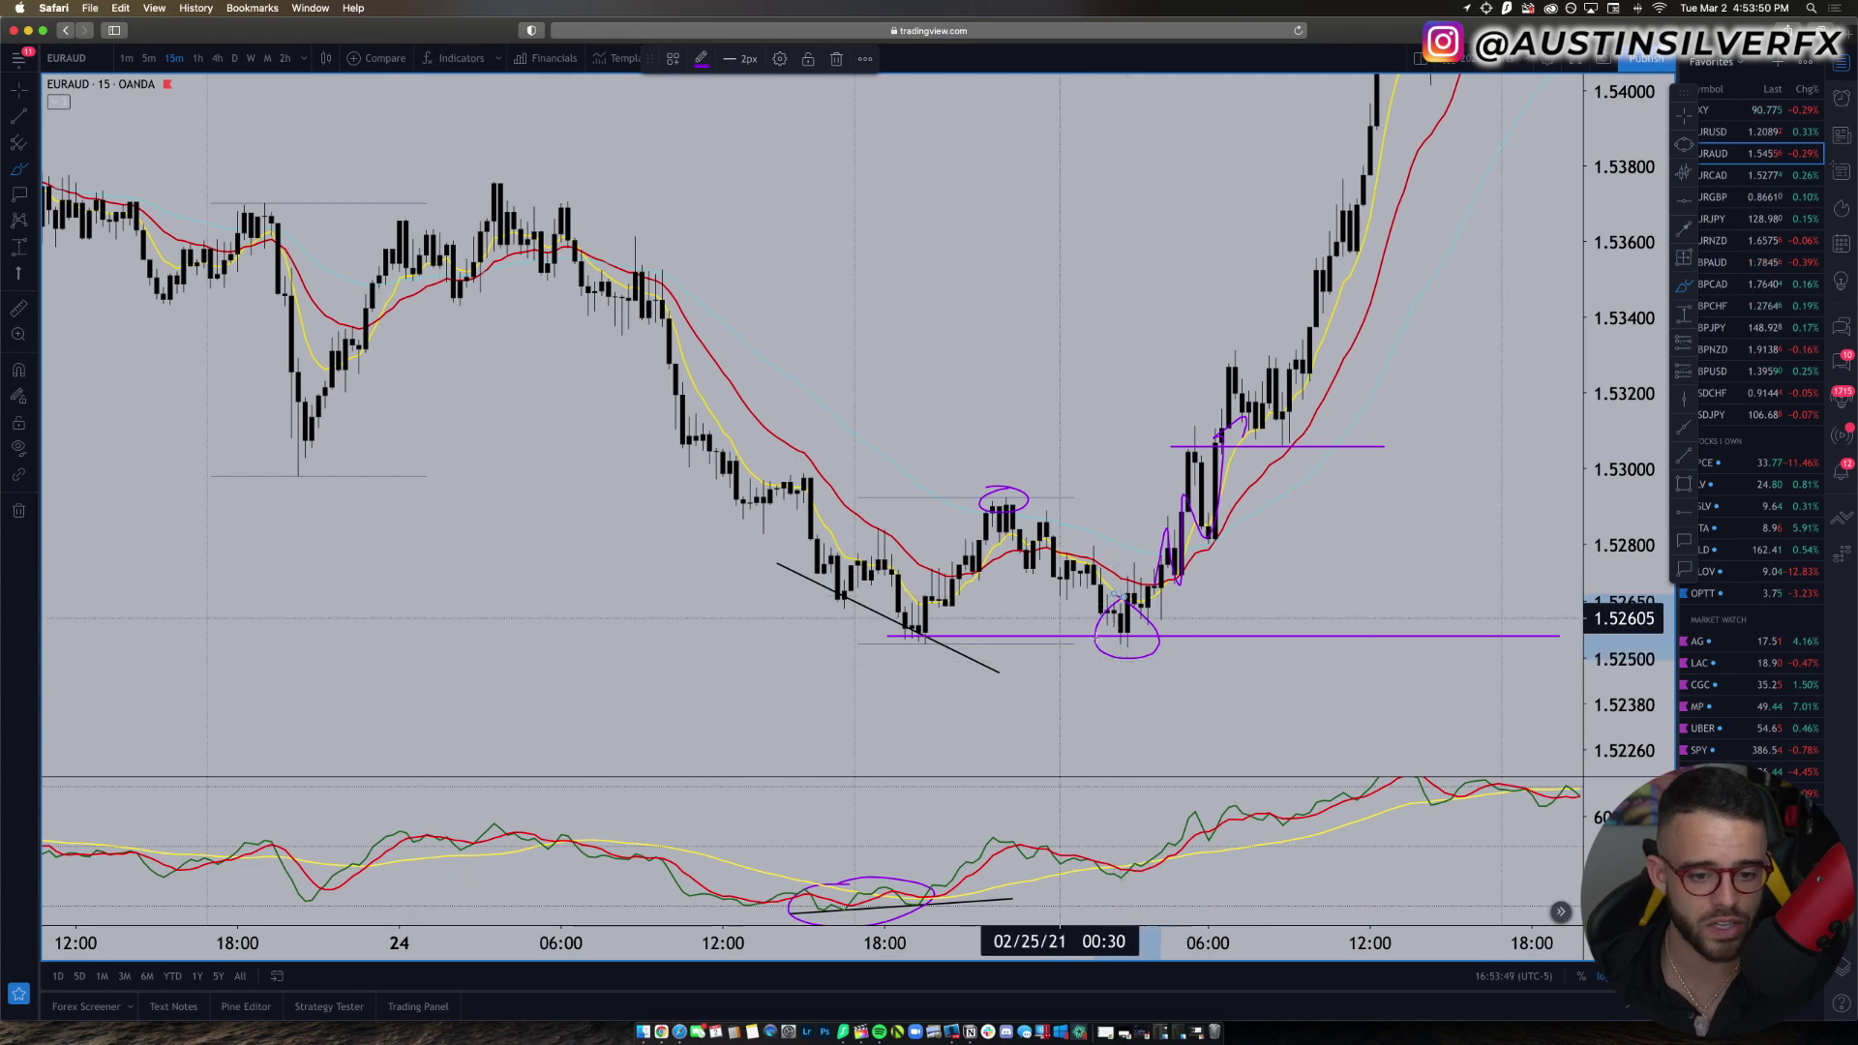
Step: Brush horizontal lines along the high and low of the 24 February range and undo both
scroll(1039, 547, "up", 3)
left_click_drag(739, 493, 1067, 494)
left_click_drag(753, 647, 935, 648)
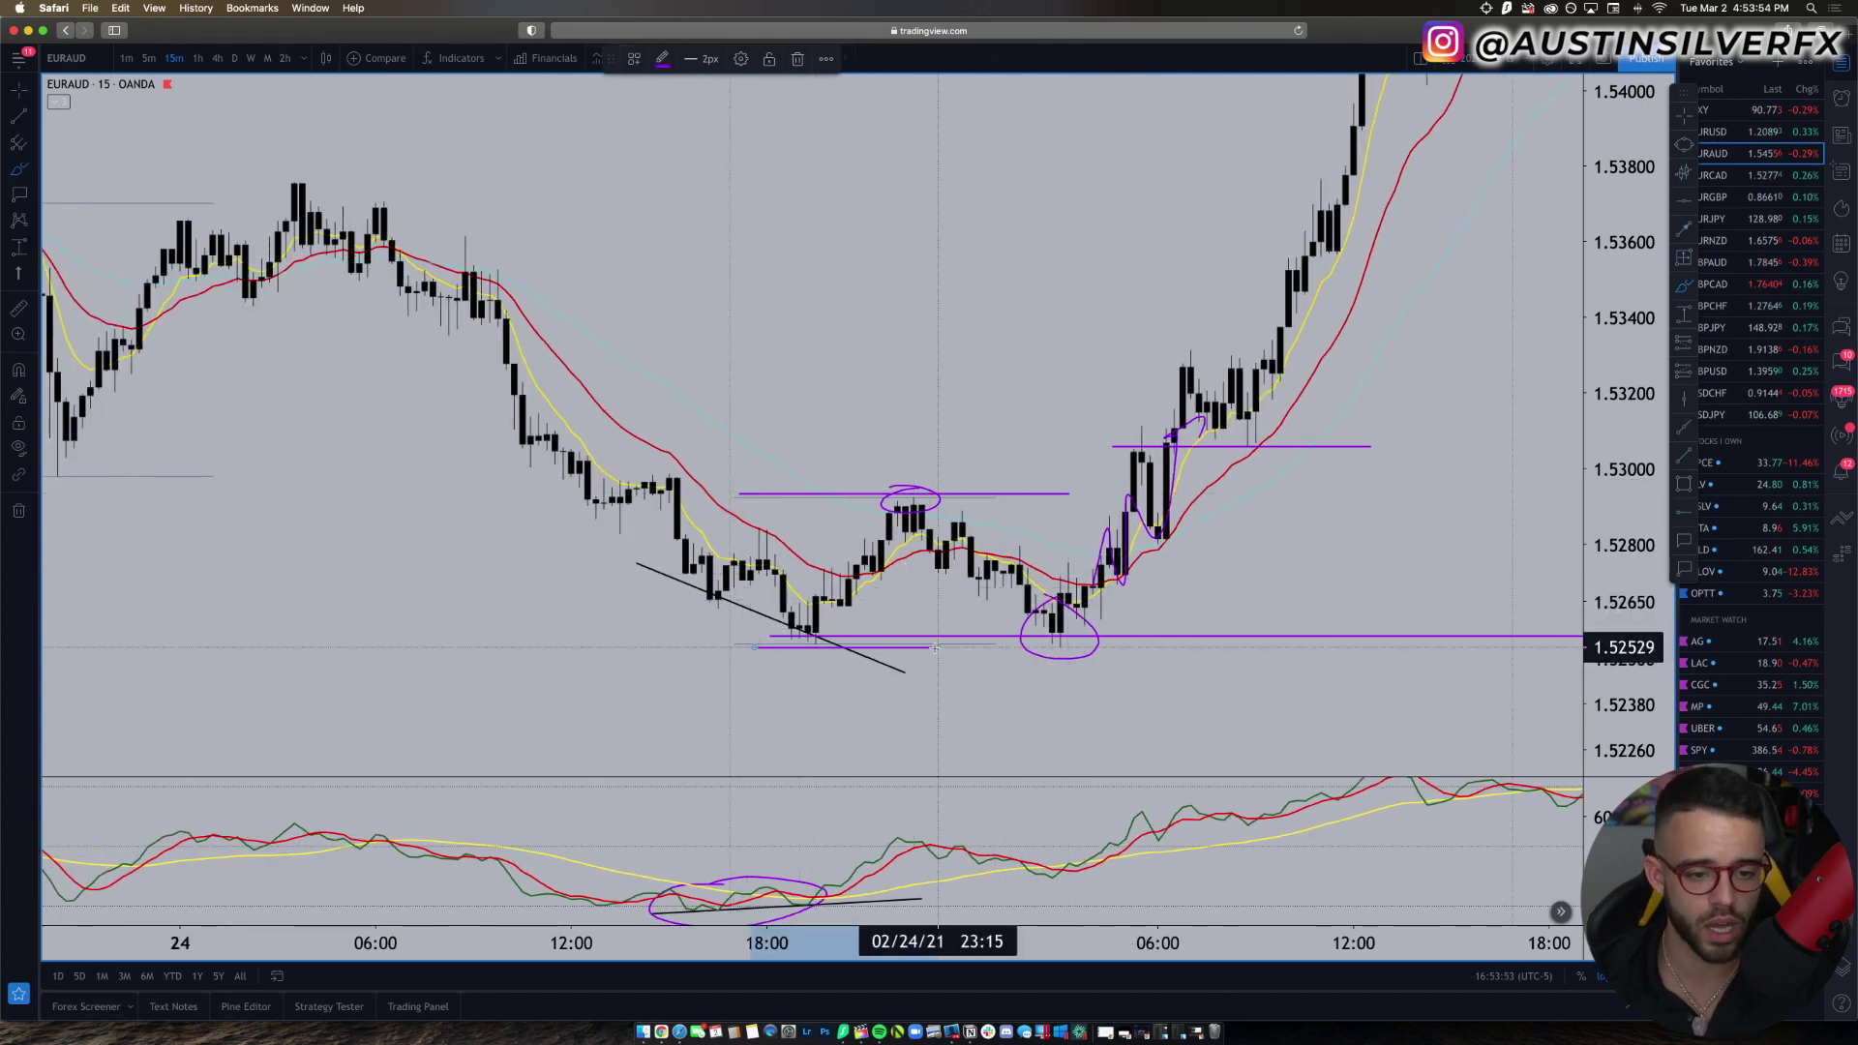
key("Escape")
key("super+z")
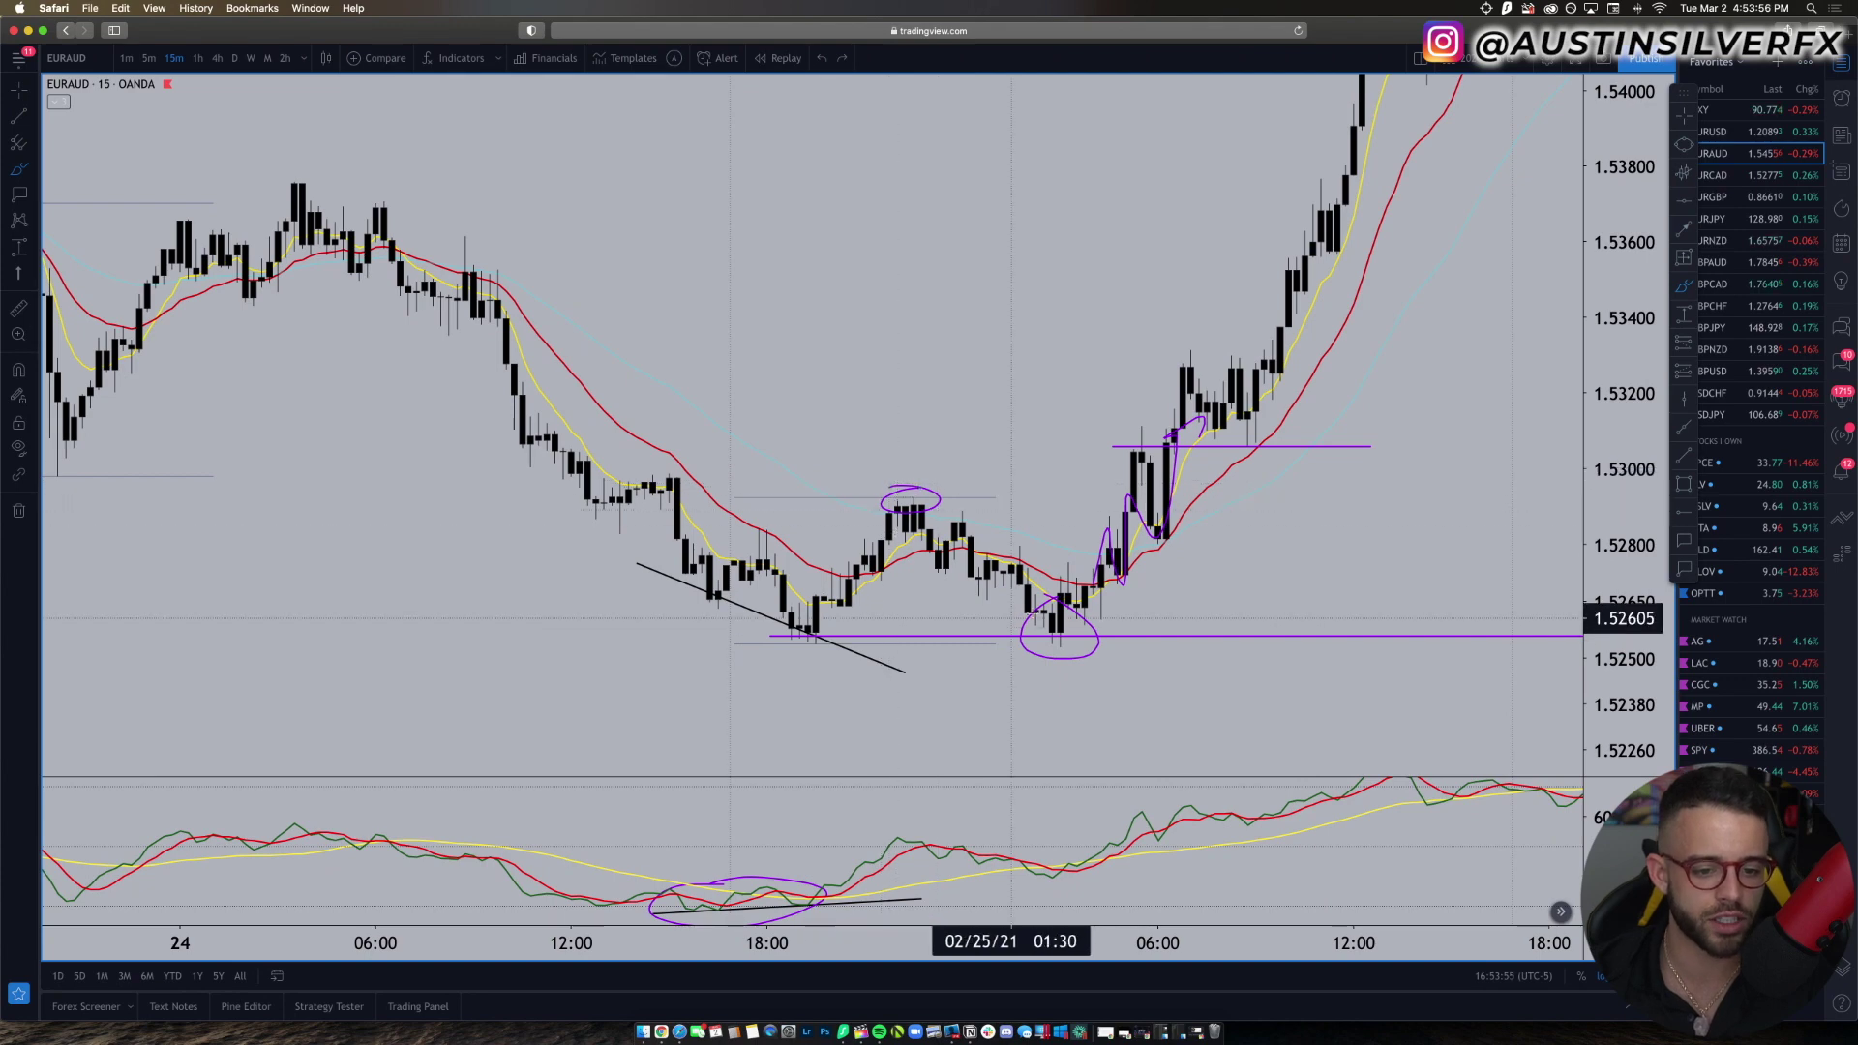
Step: Delete the purple line and circle at the lows, and undo the remaining purple brush marks on the price chart
scroll(1053, 634, "down", 1)
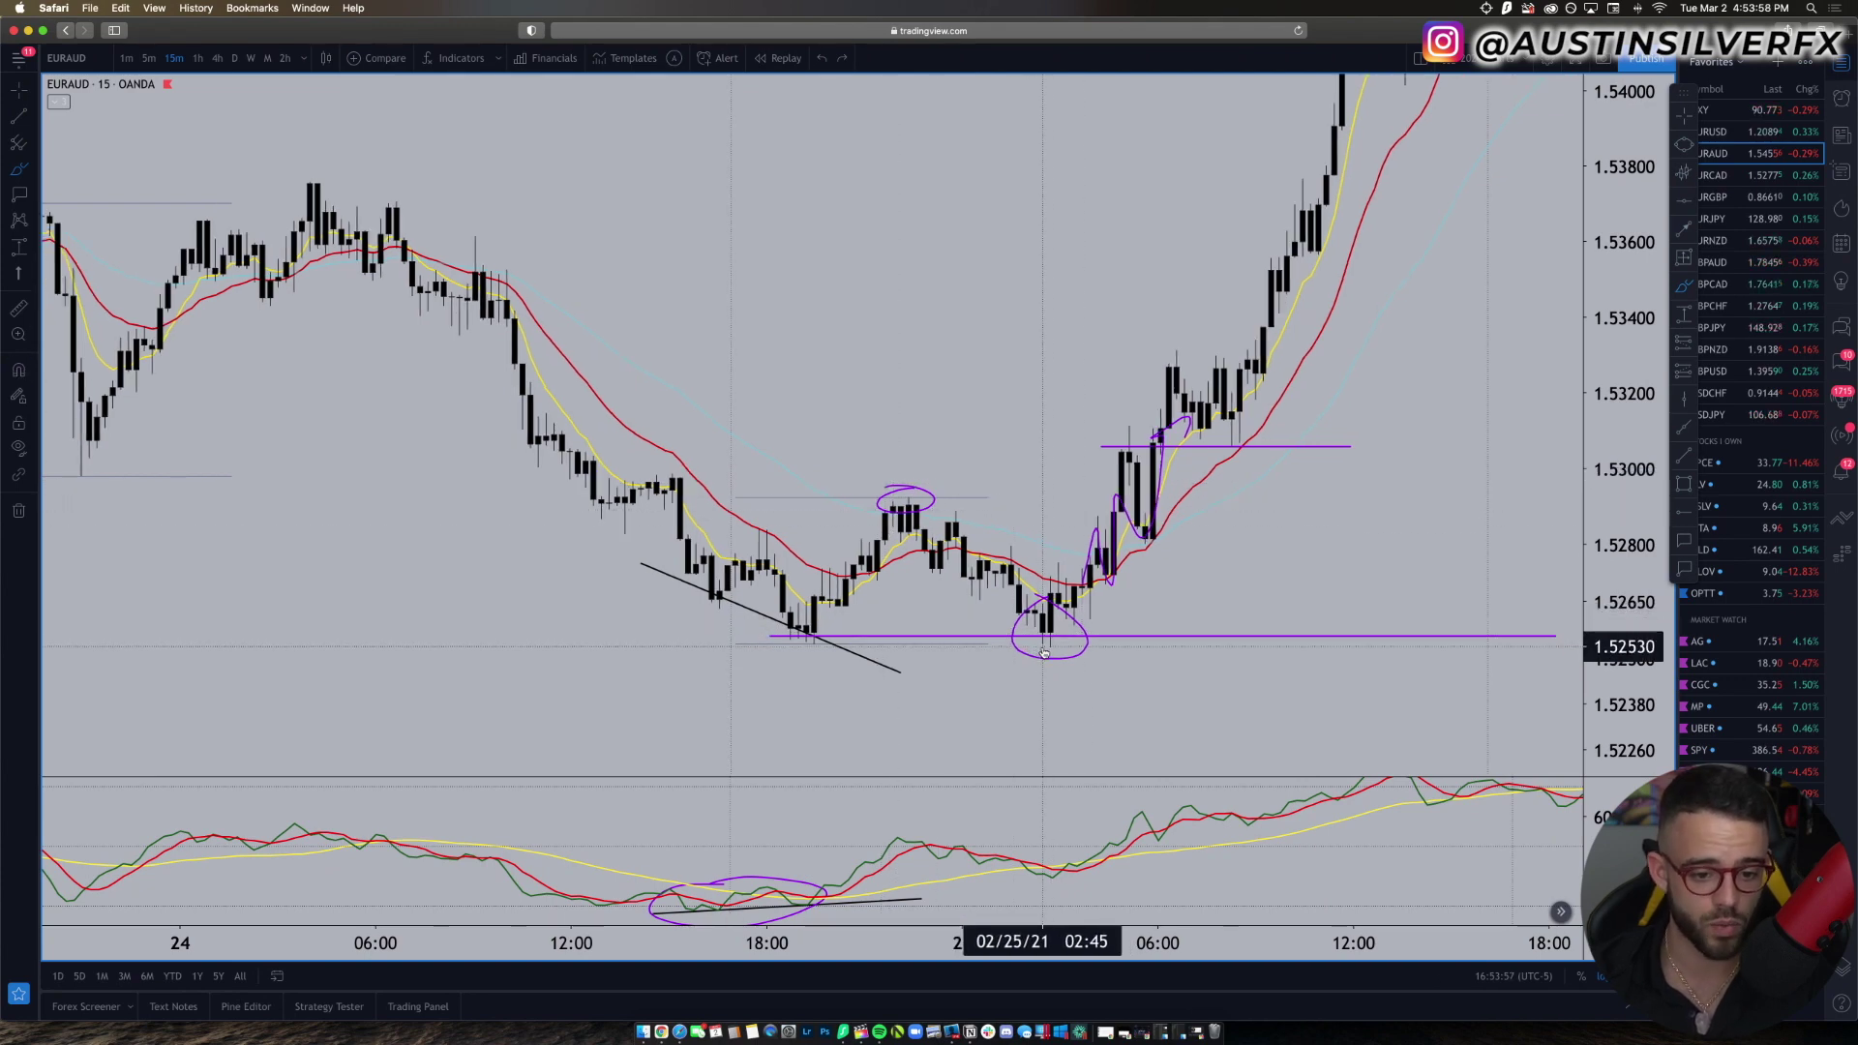
scroll(1042, 637, "down", 1)
left_click(1042, 636)
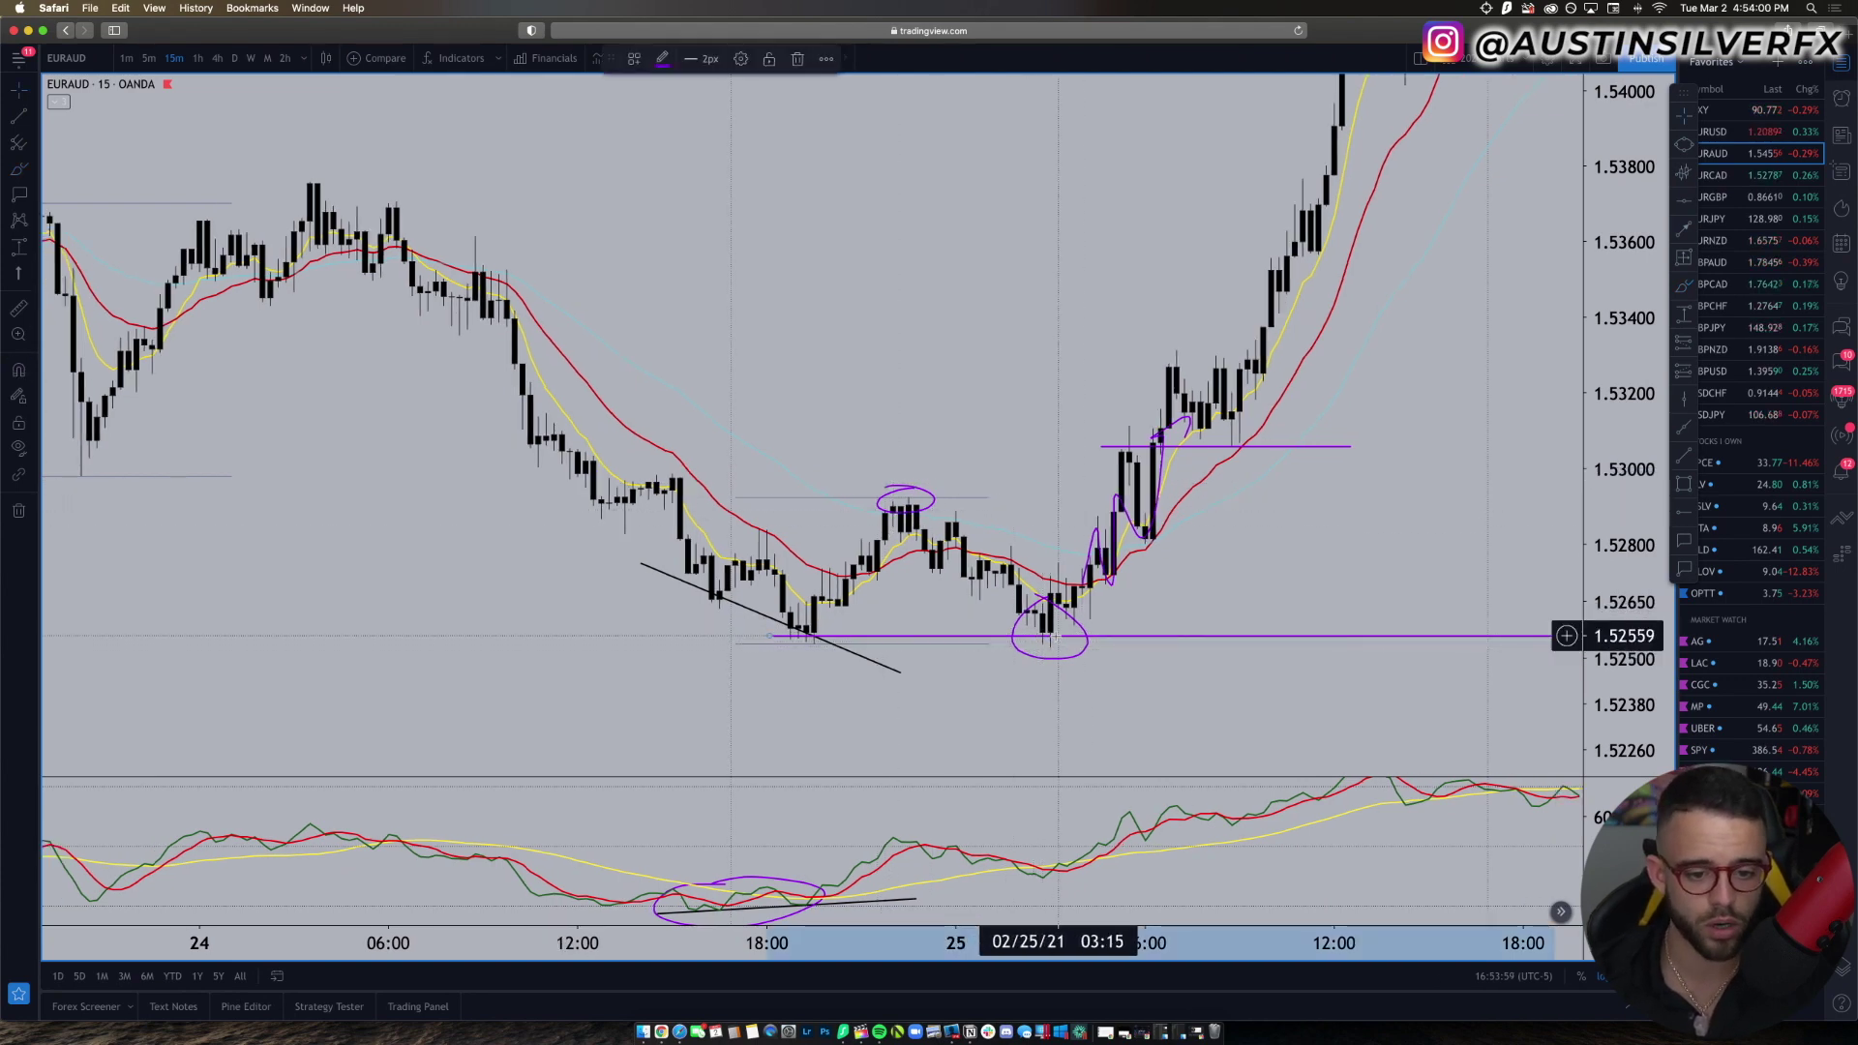
key("Delete")
key("Delete")
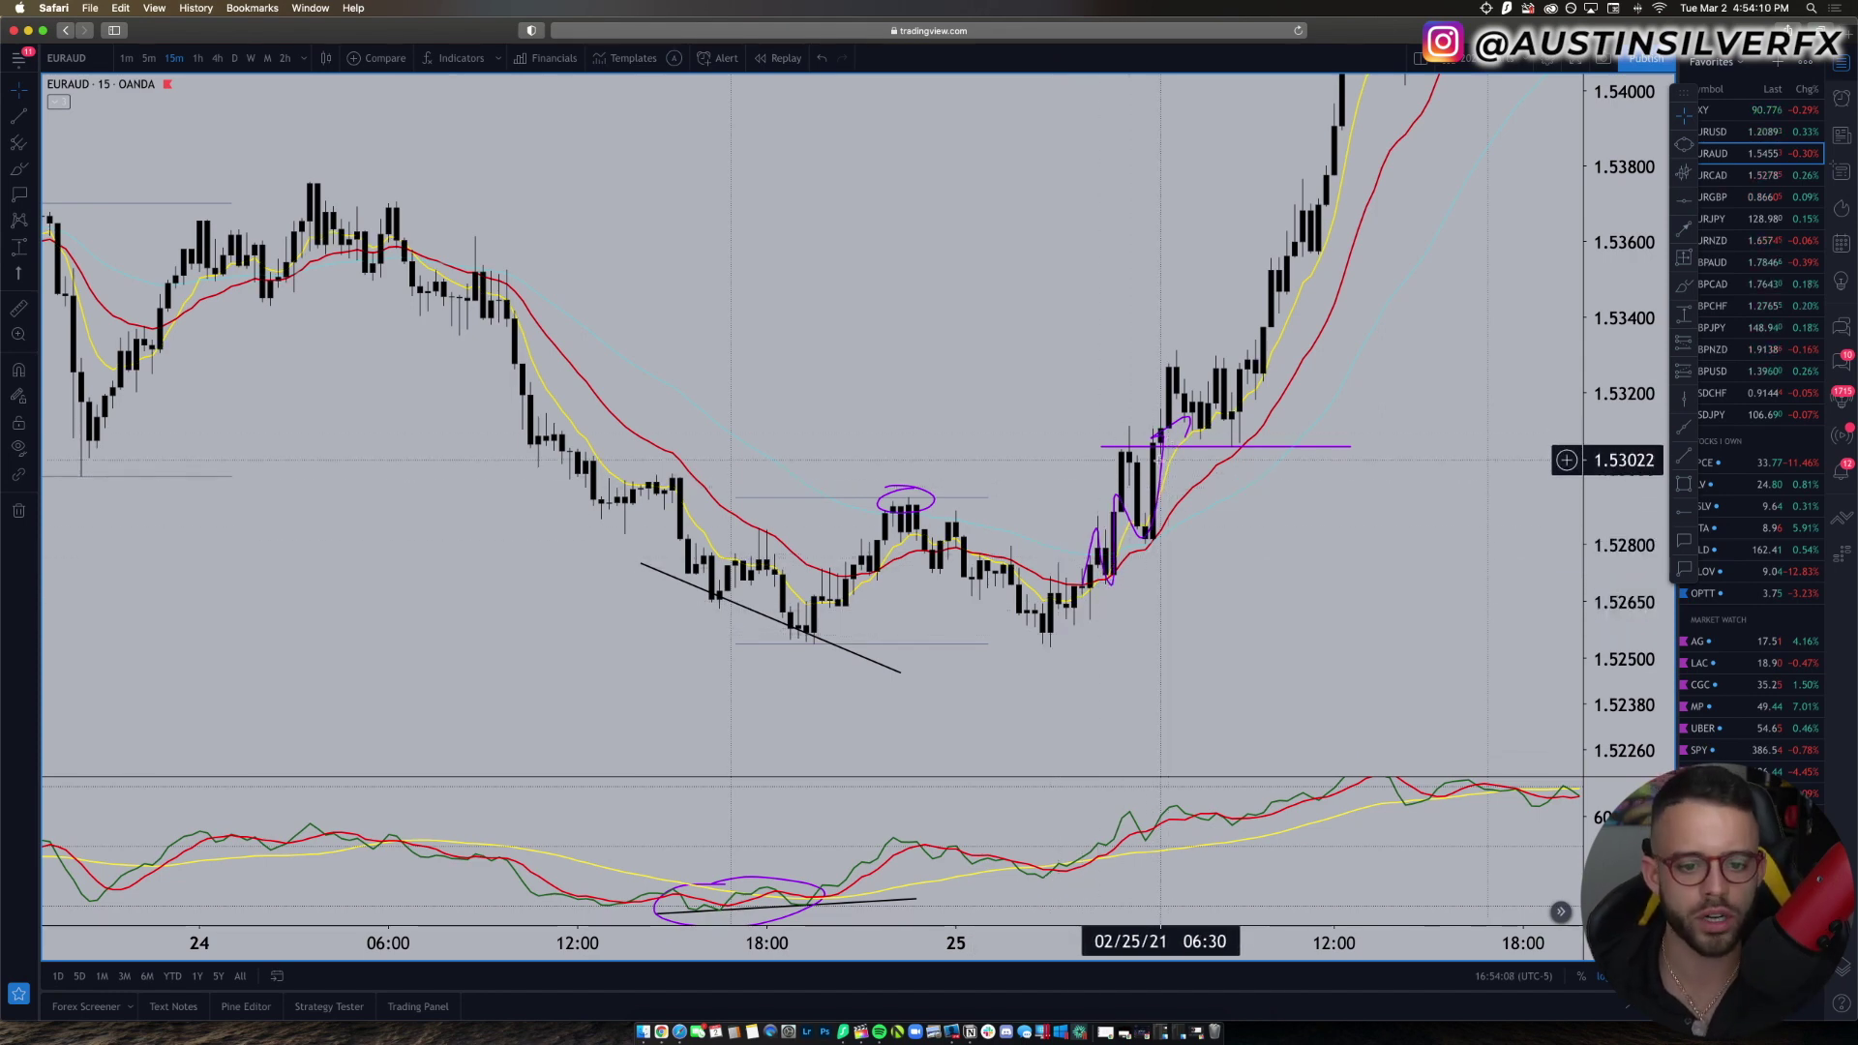
key("super+z")
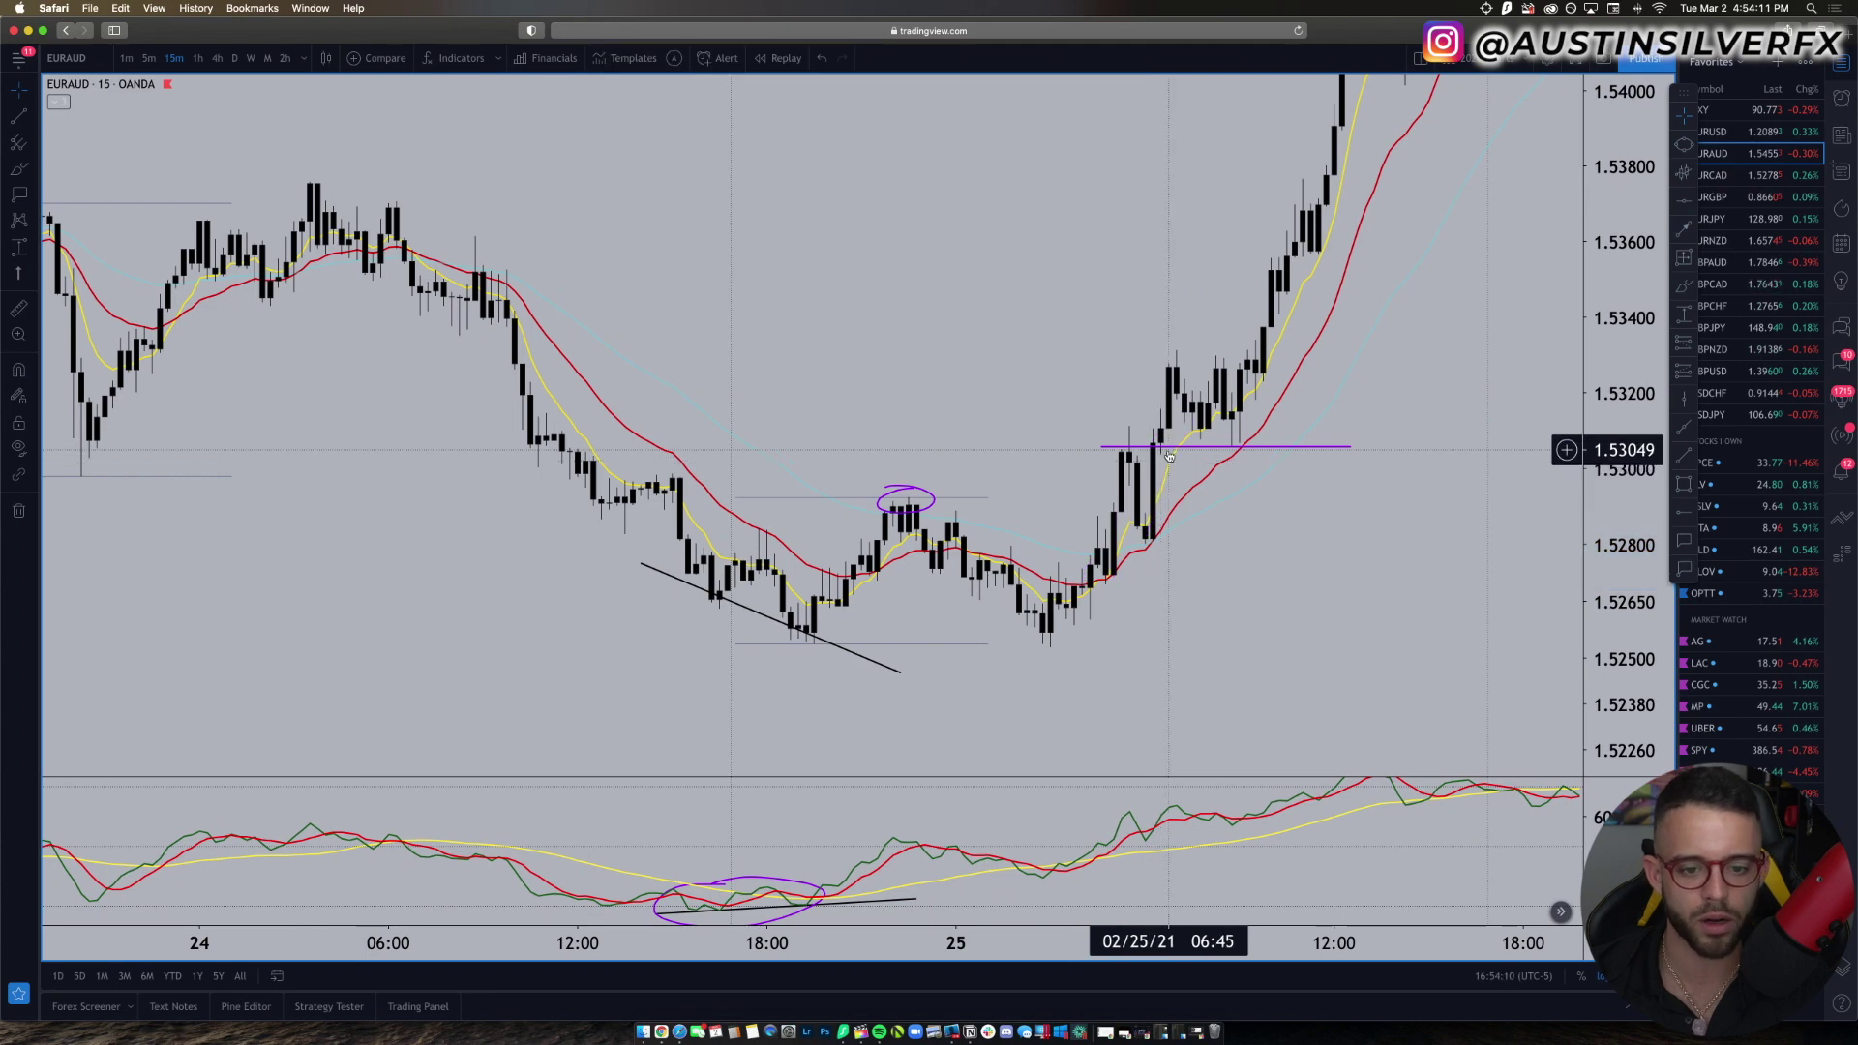
key("super+z")
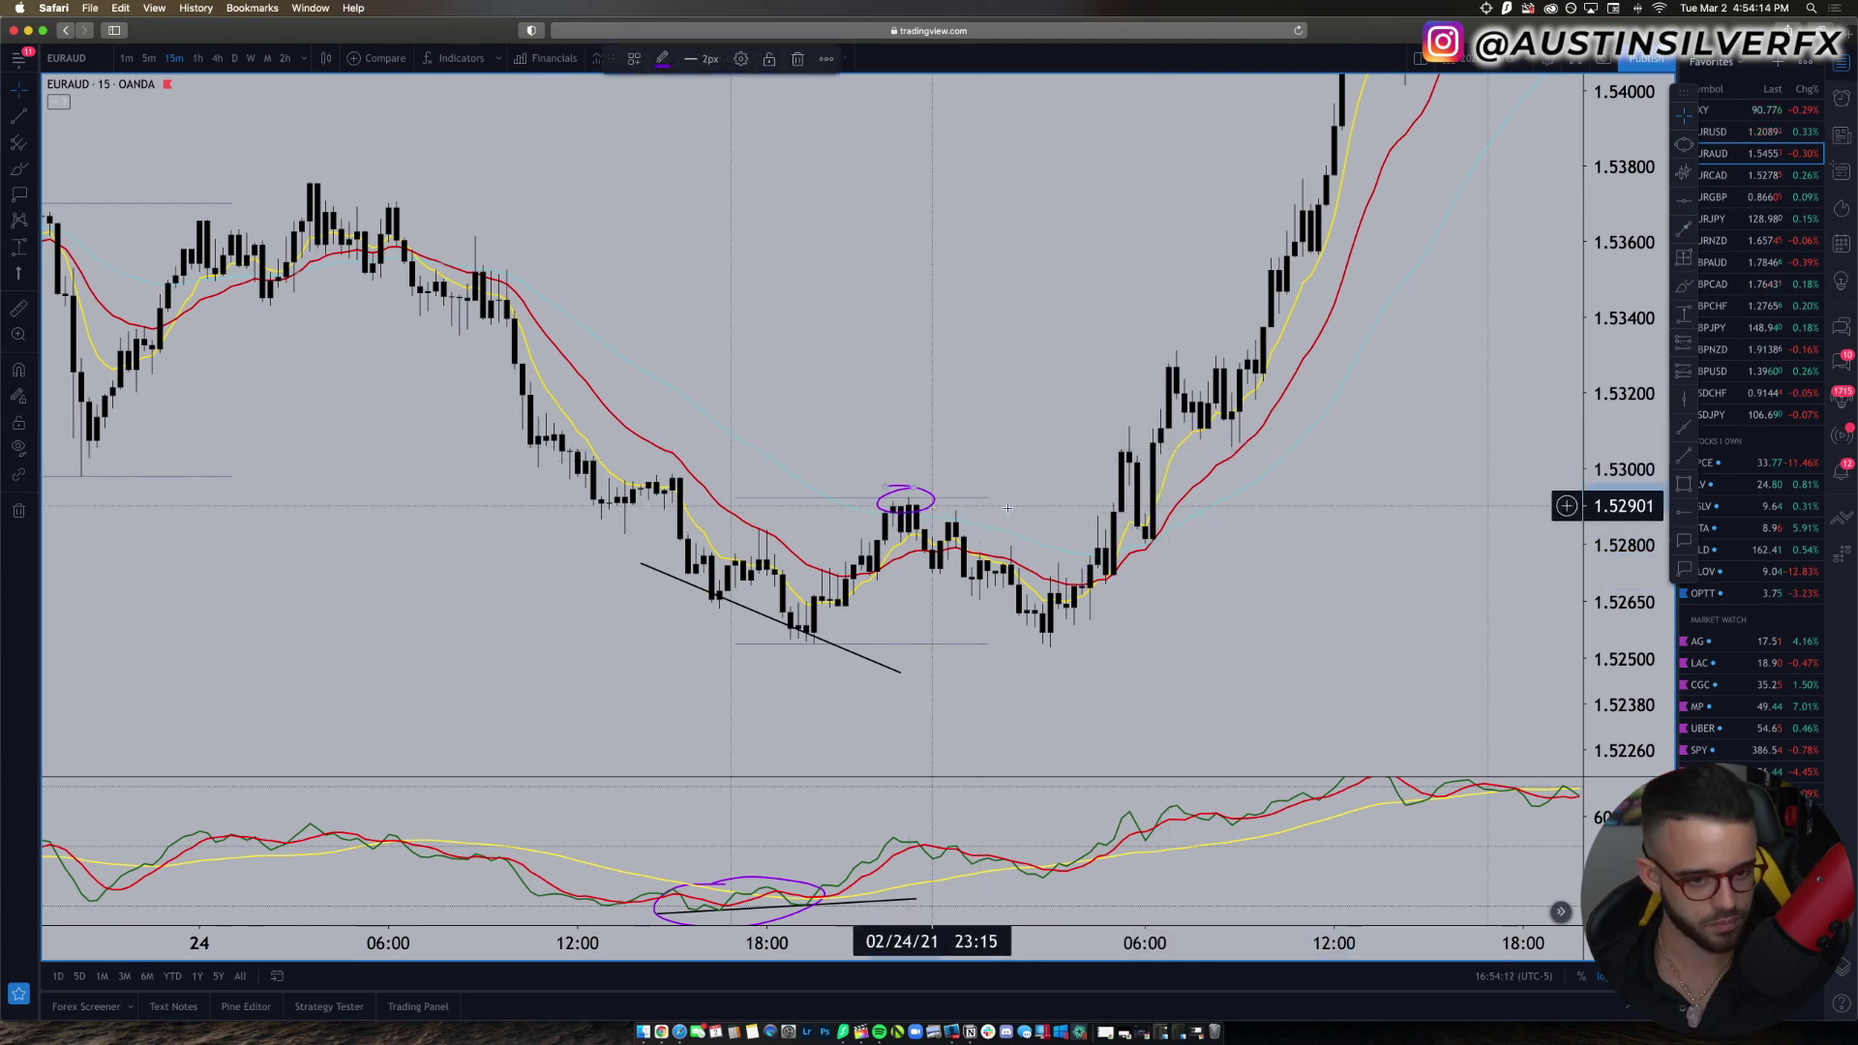
key("super+z")
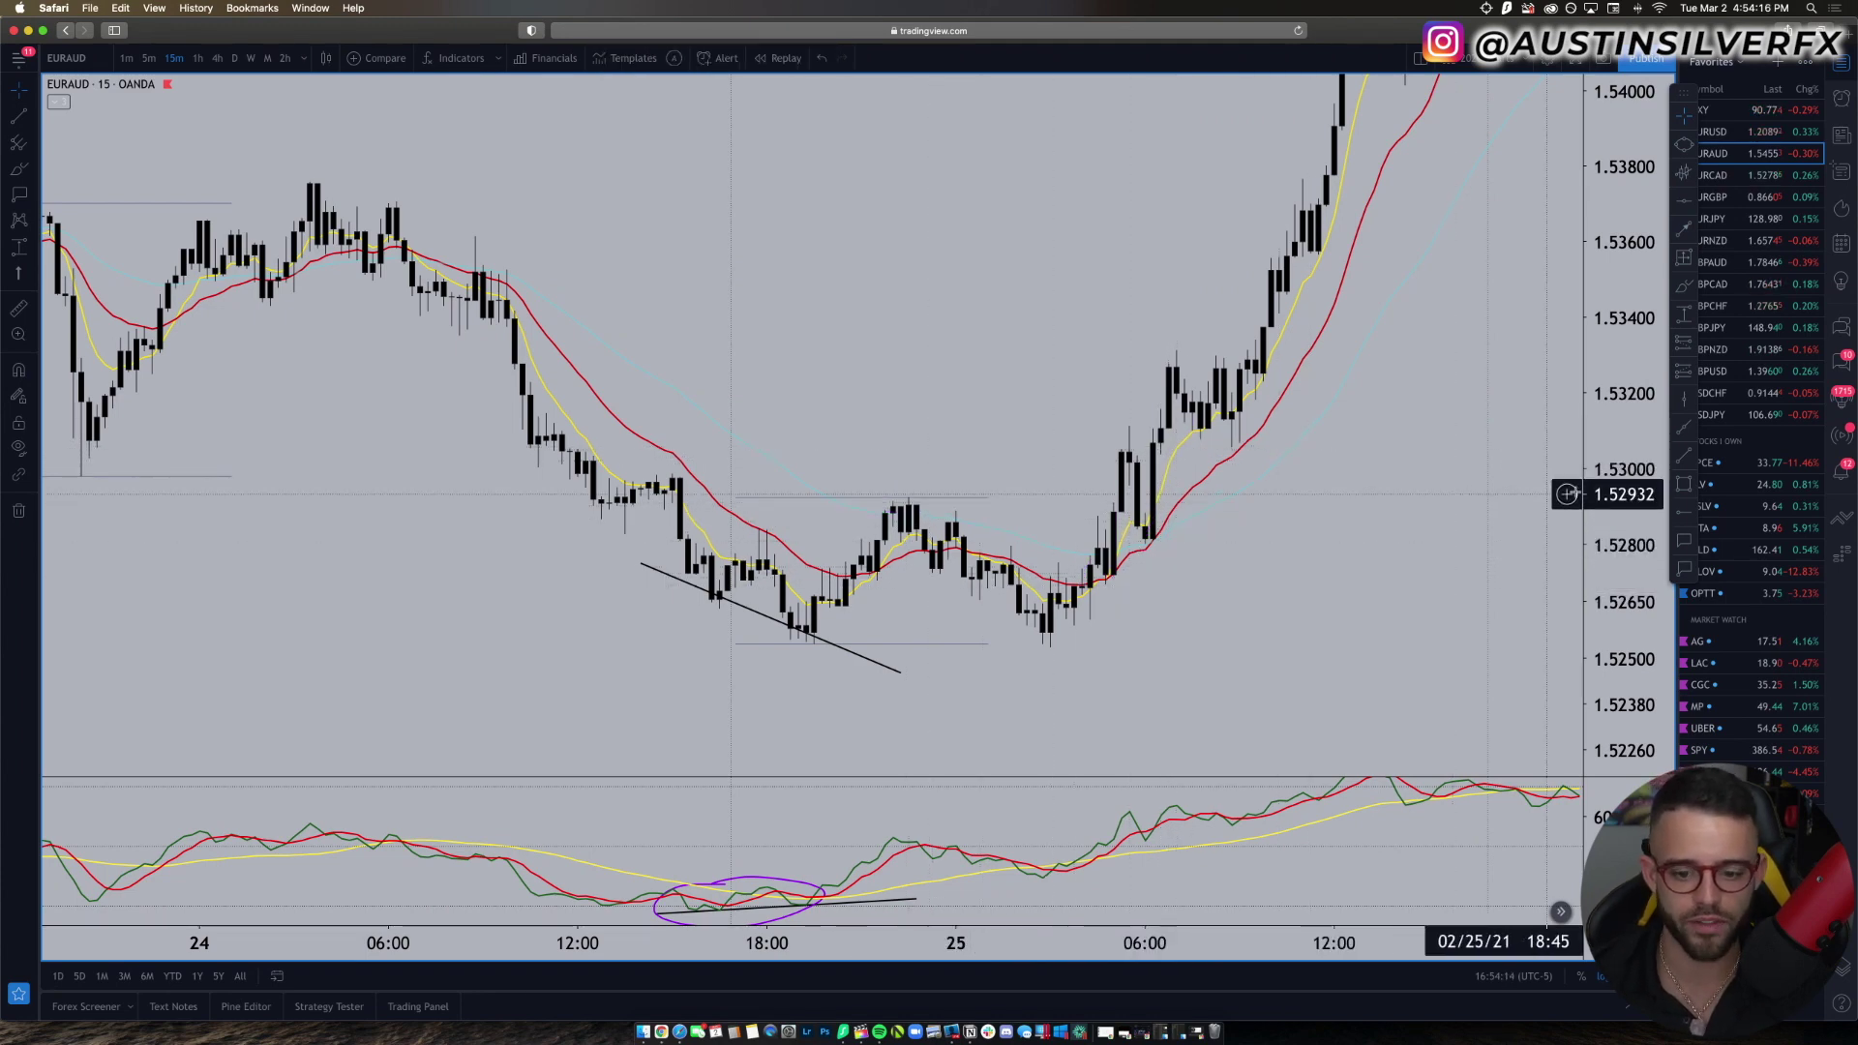
Step: Draw a trend line along the falling oscillator peaks from 25 February 12:45 to 26 February 10:30
double_click(1611, 496)
scroll(1389, 476, "right", 10)
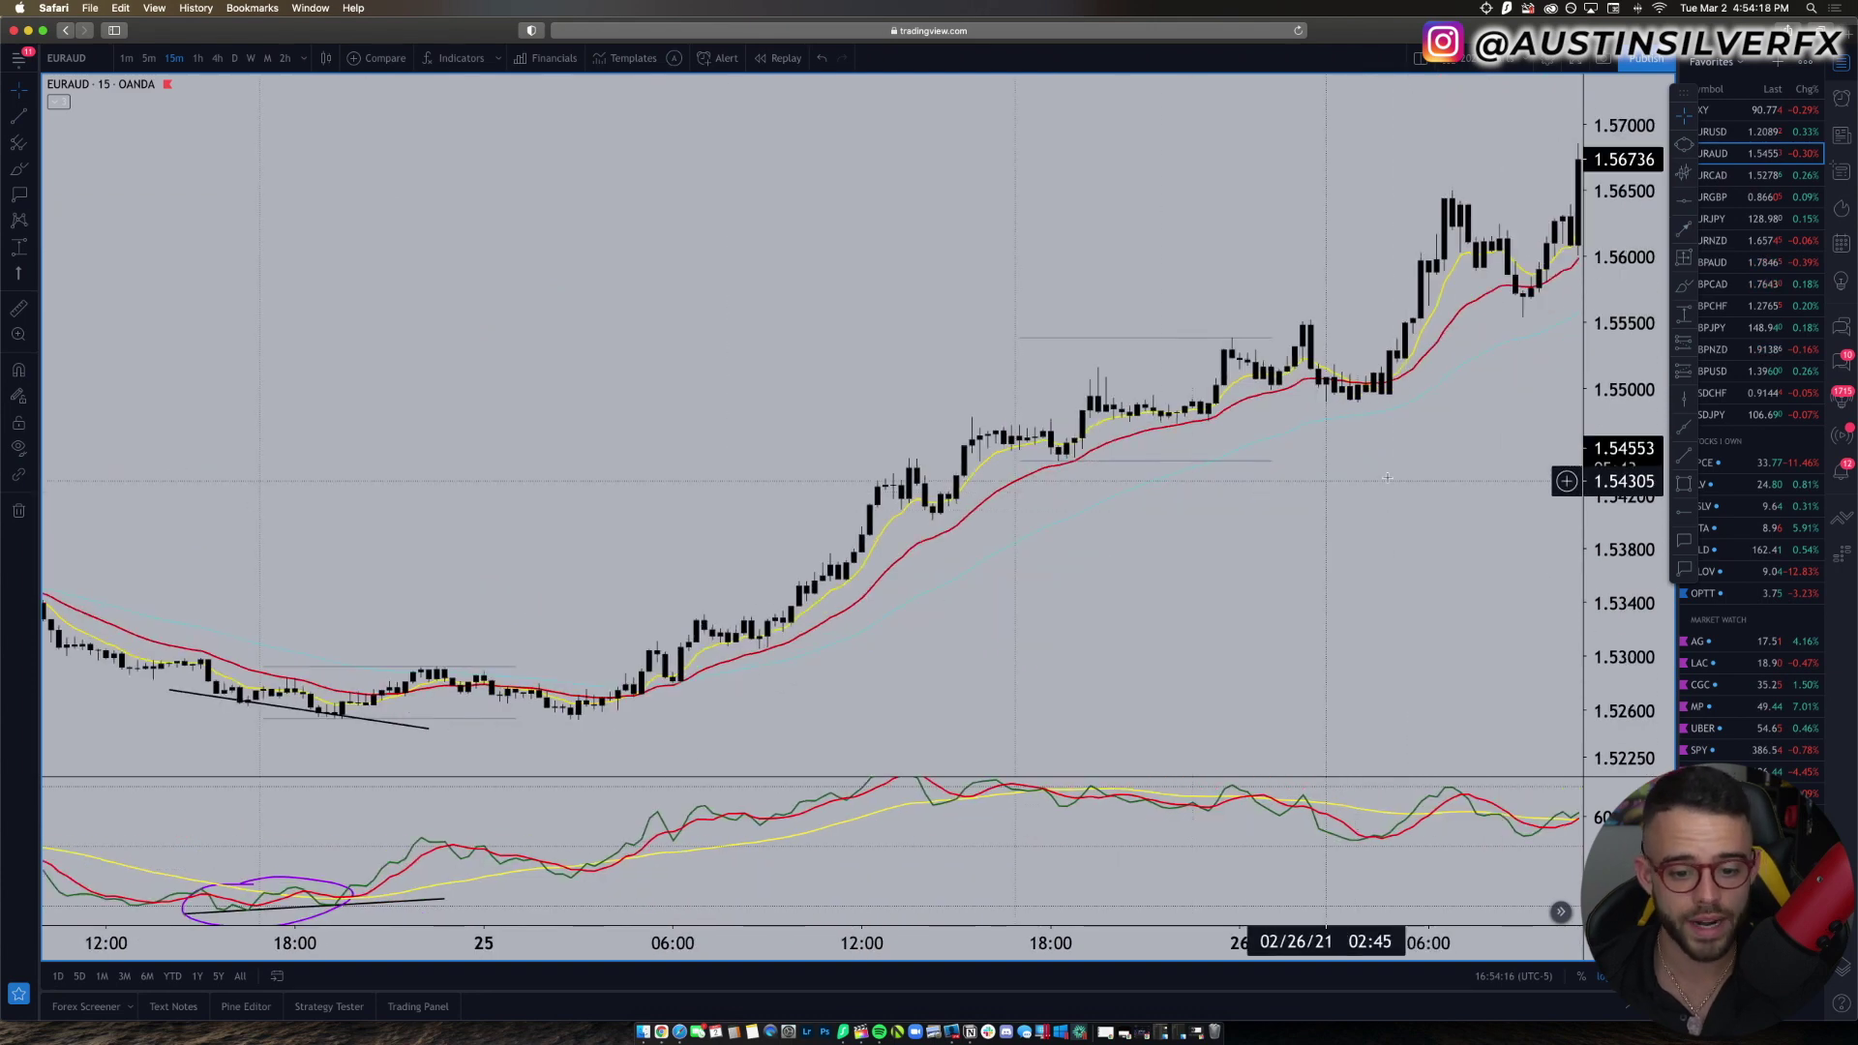
scroll(1258, 455, "right", 5)
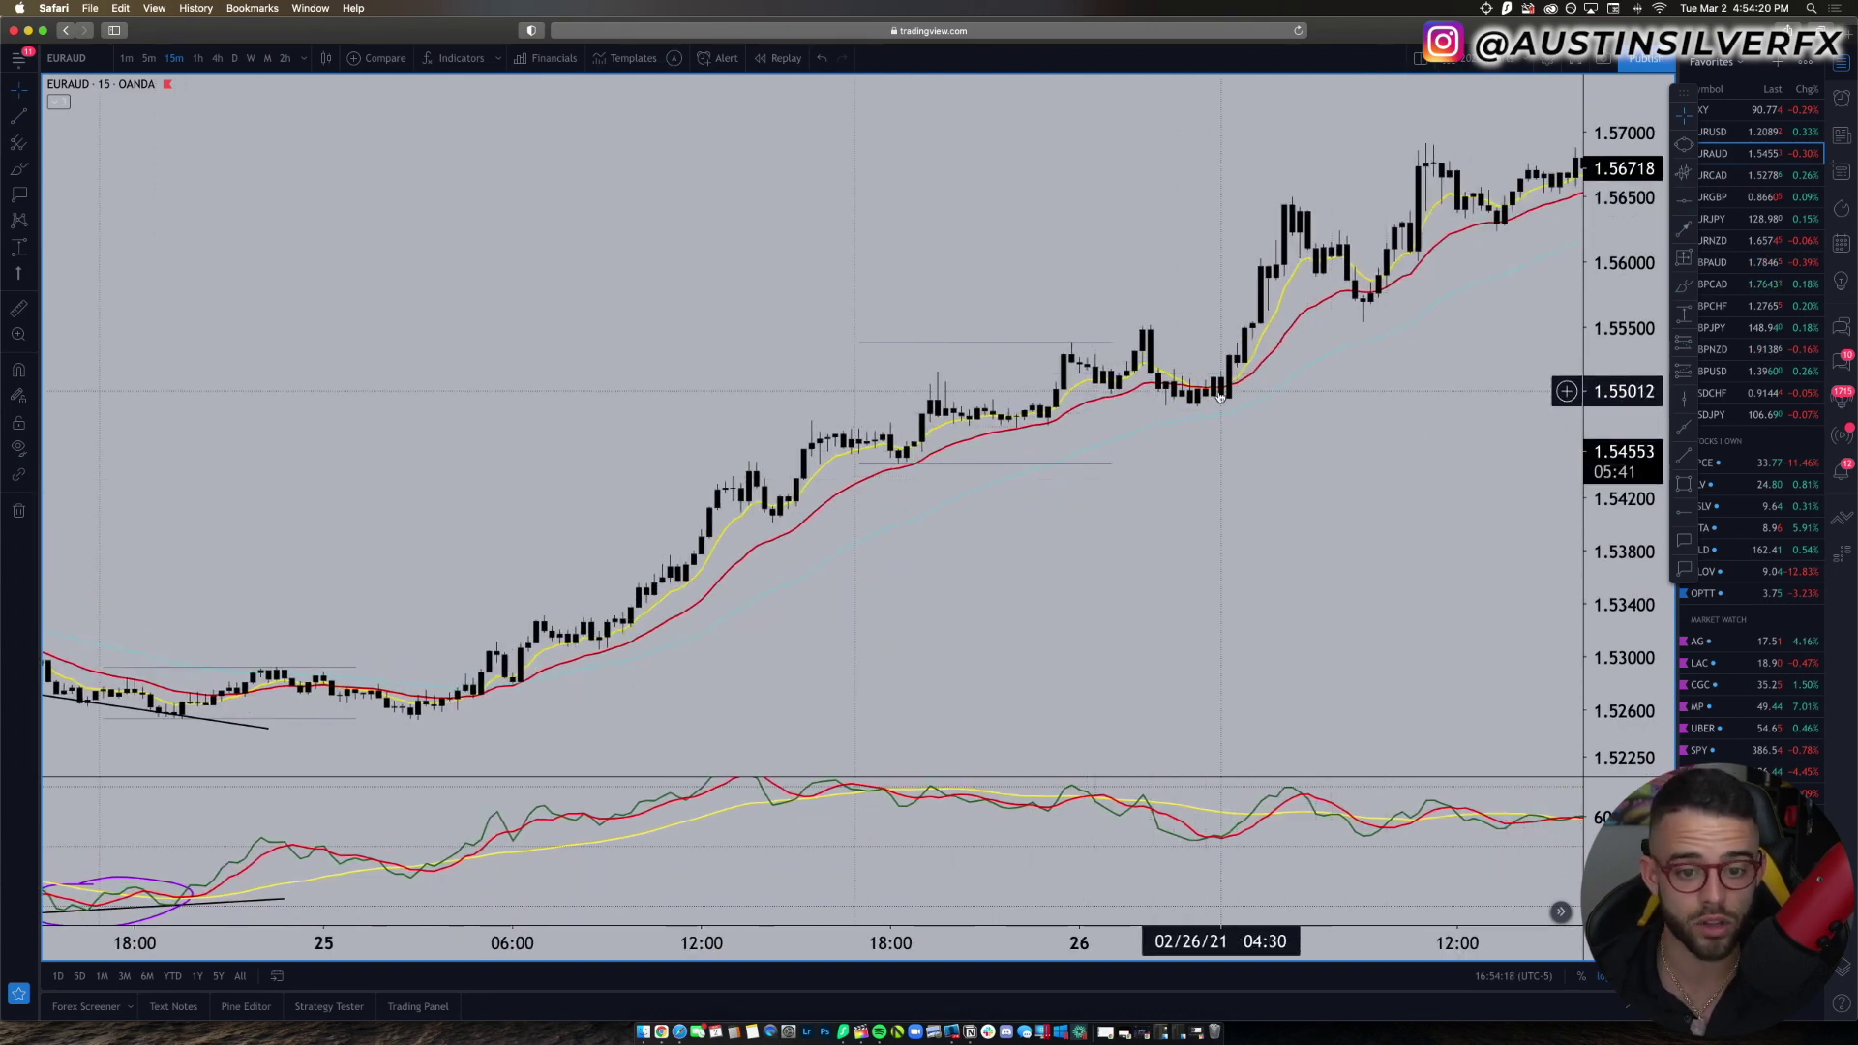
scroll(1219, 392, "right", 5)
scroll(967, 402, "right", 6)
scroll(1013, 259, "right", 3)
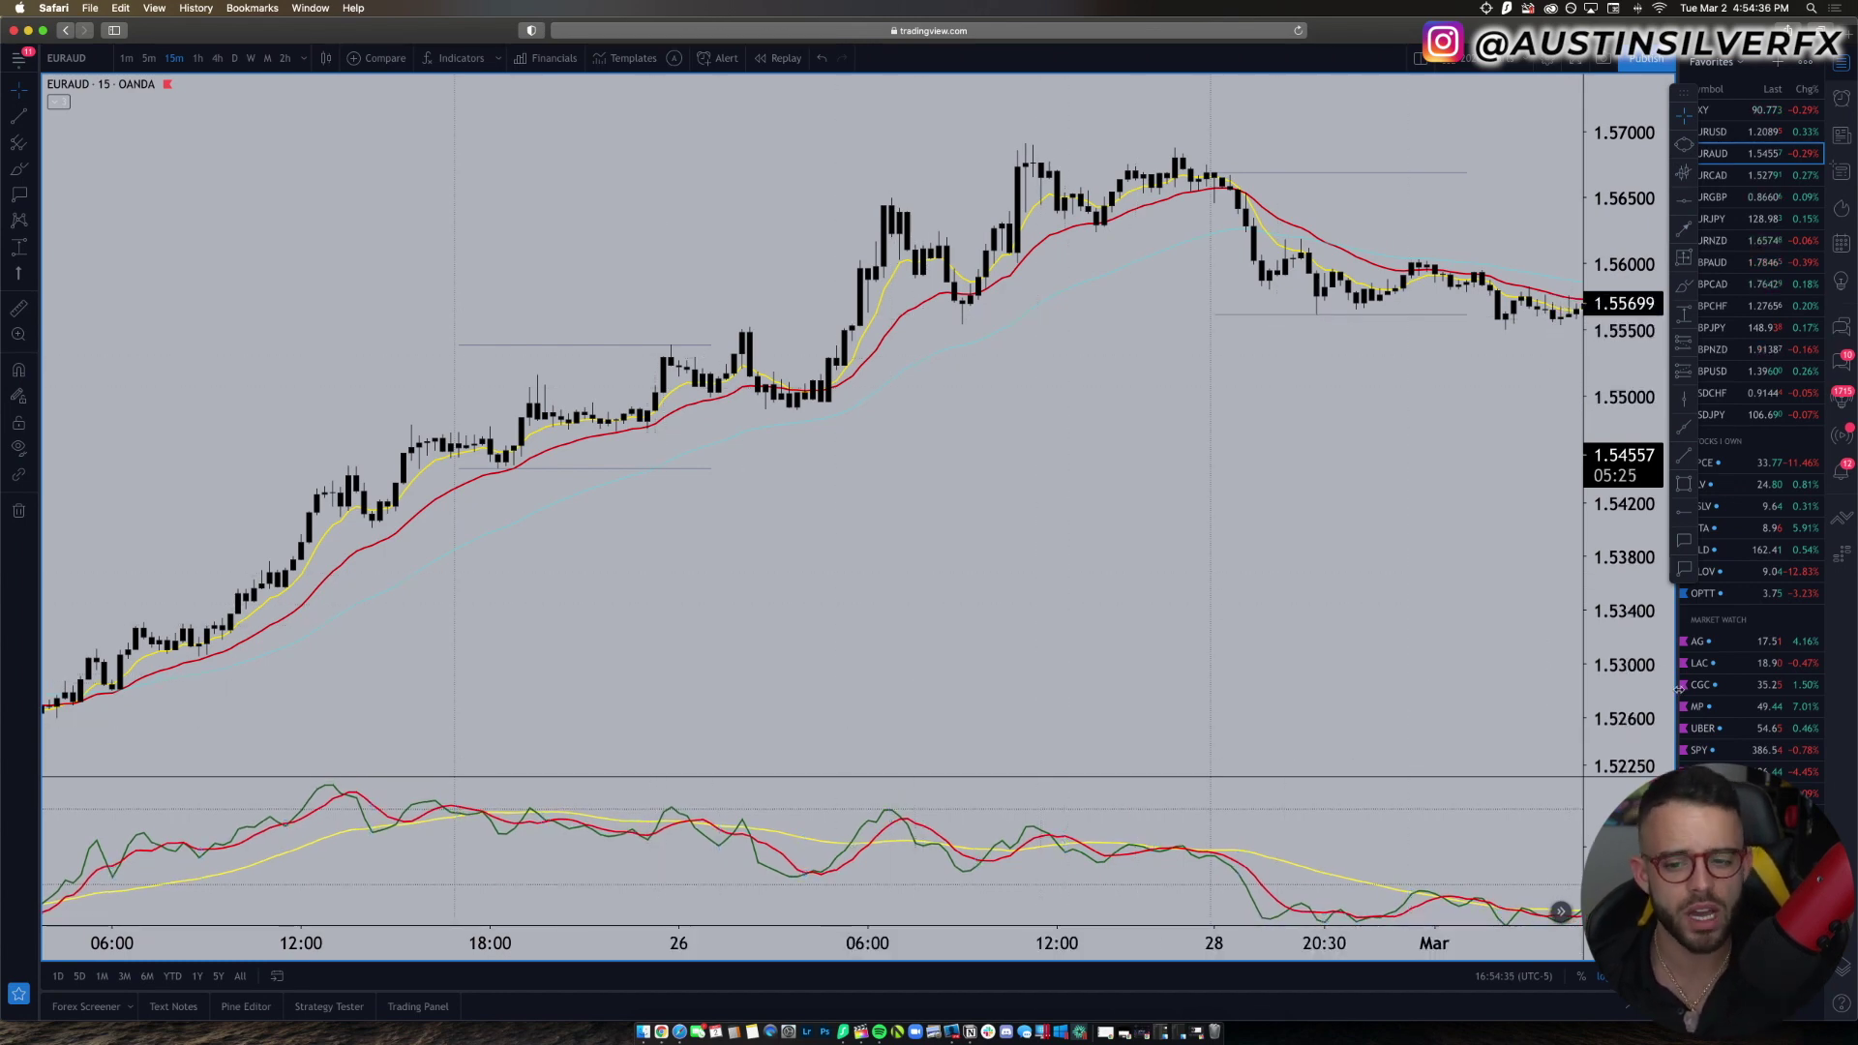
left_click(1681, 463)
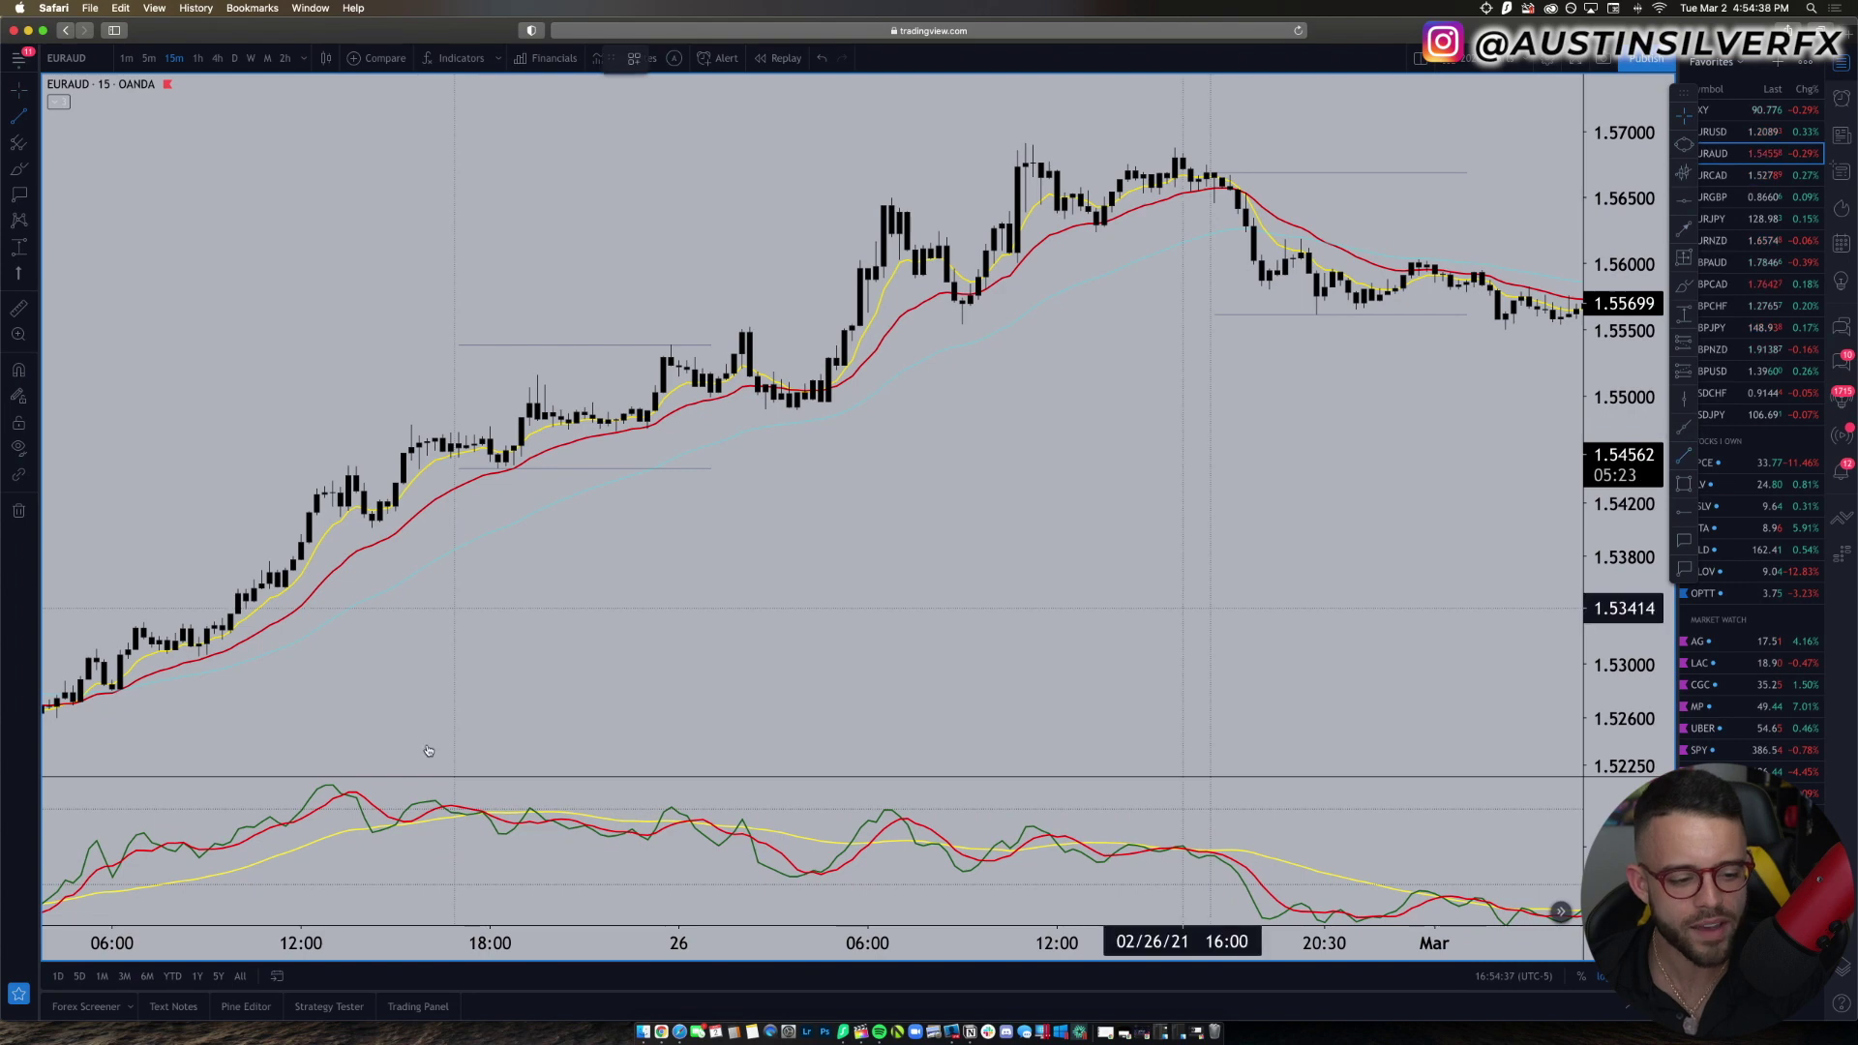
left_click(327, 785)
left_click(995, 812)
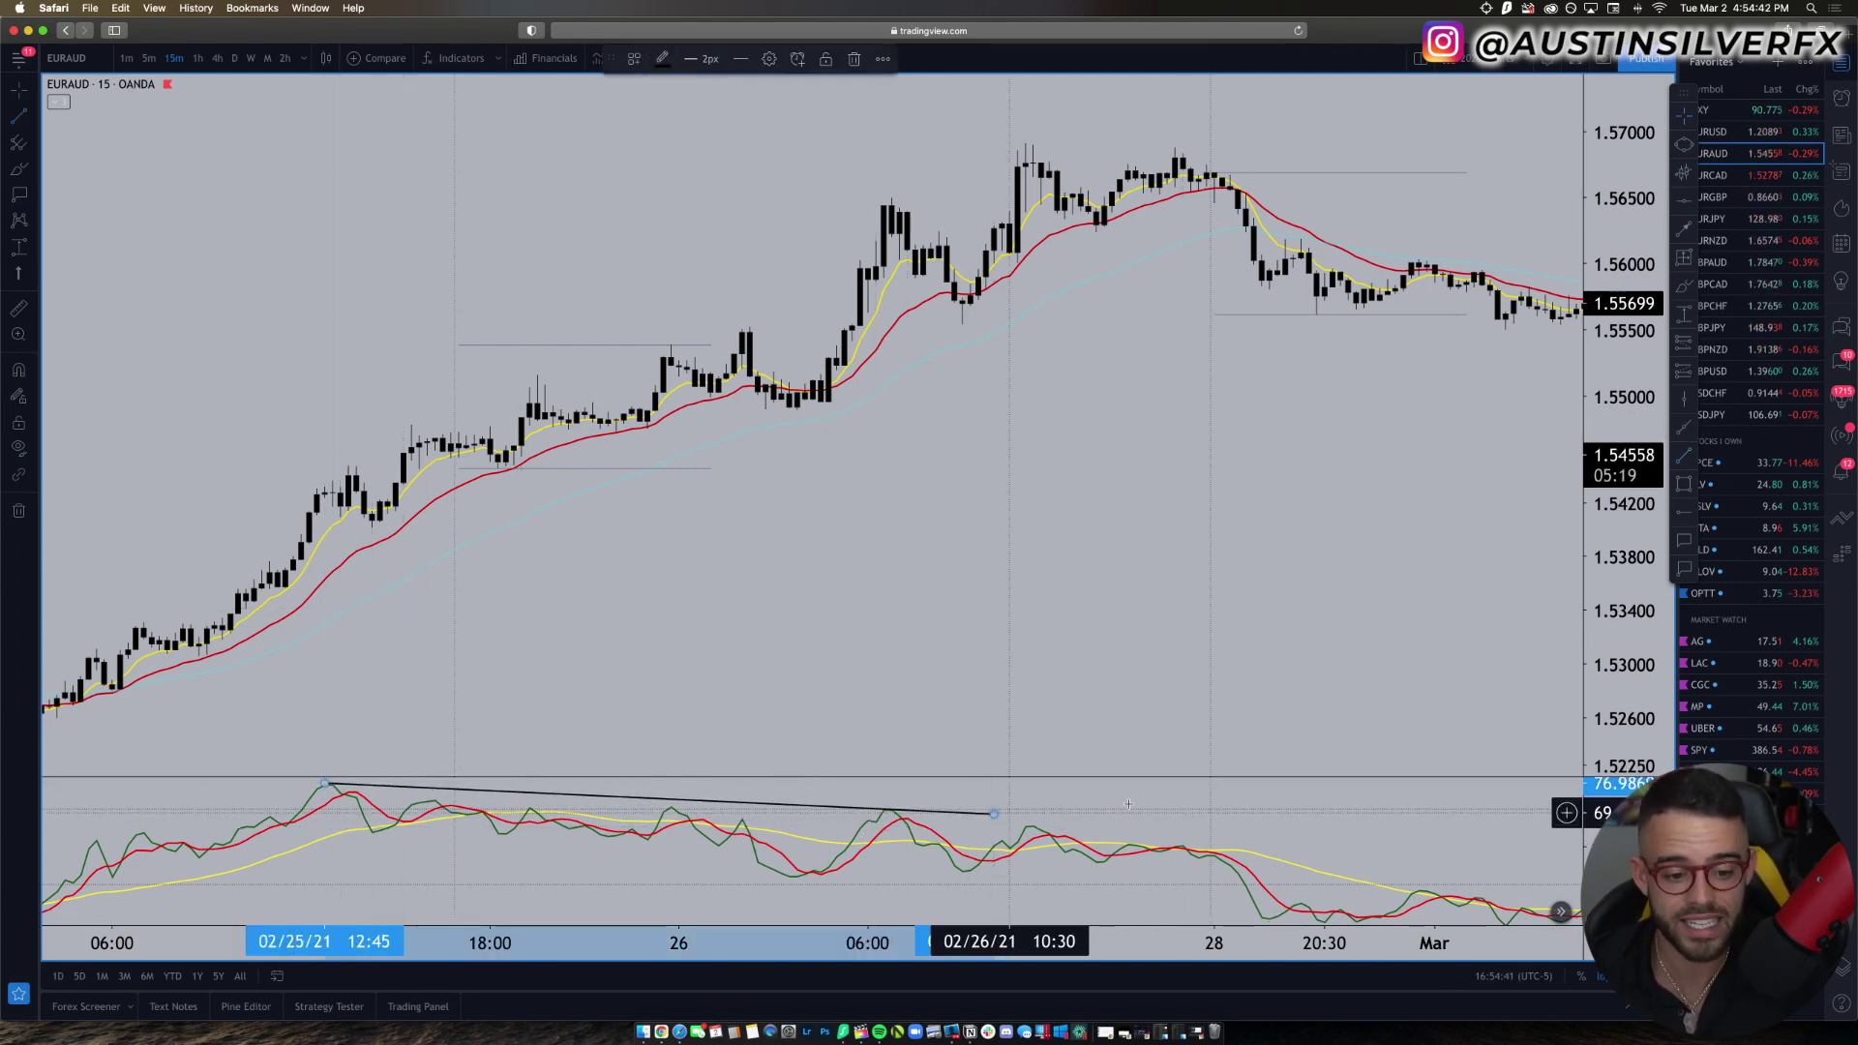
Step: Draw a matching trend line along the rising price highs, from 1.54243 on 25 February 12:00 to the 26 February peak
left_click(1681, 463)
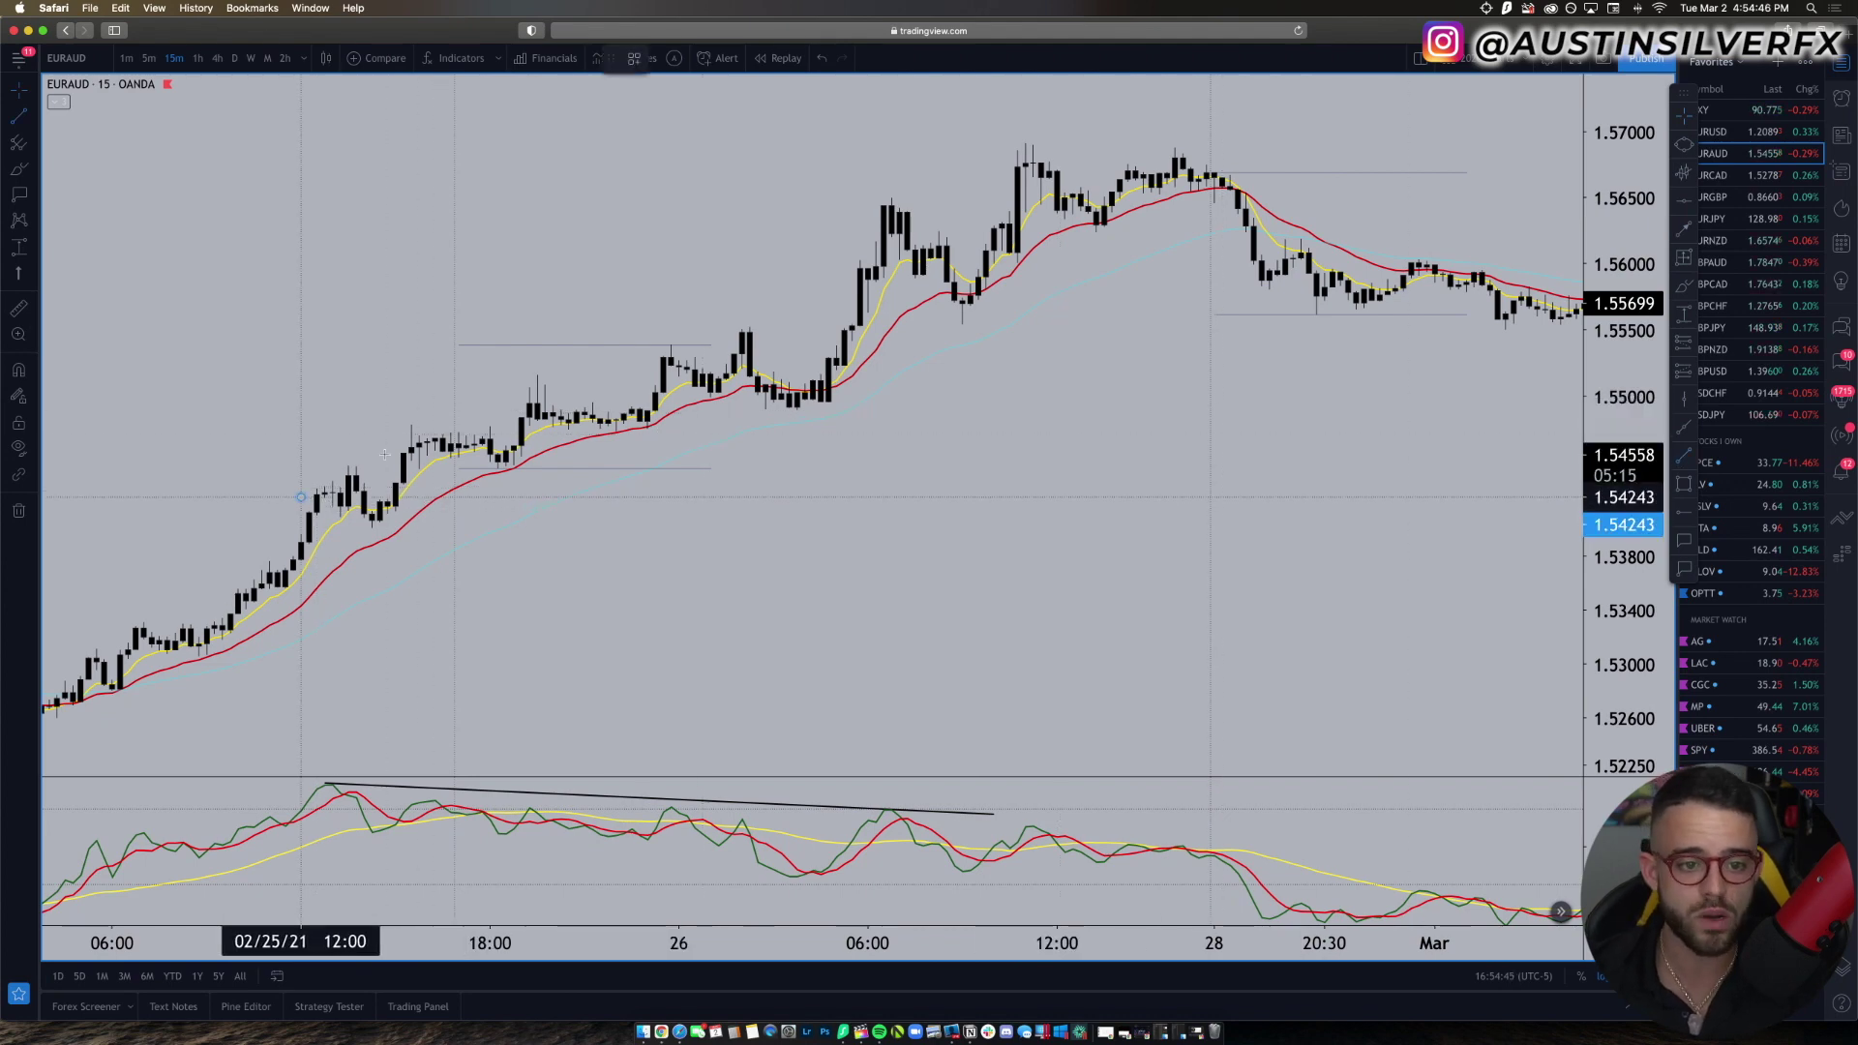
left_click(301, 498)
left_click(1069, 133)
Step: With the Brush, circle the 28 February price drop and the pullback highs and following break lower on 1 March
scroll(1056, 361, "down", 2)
scroll(1055, 358, "right", 10)
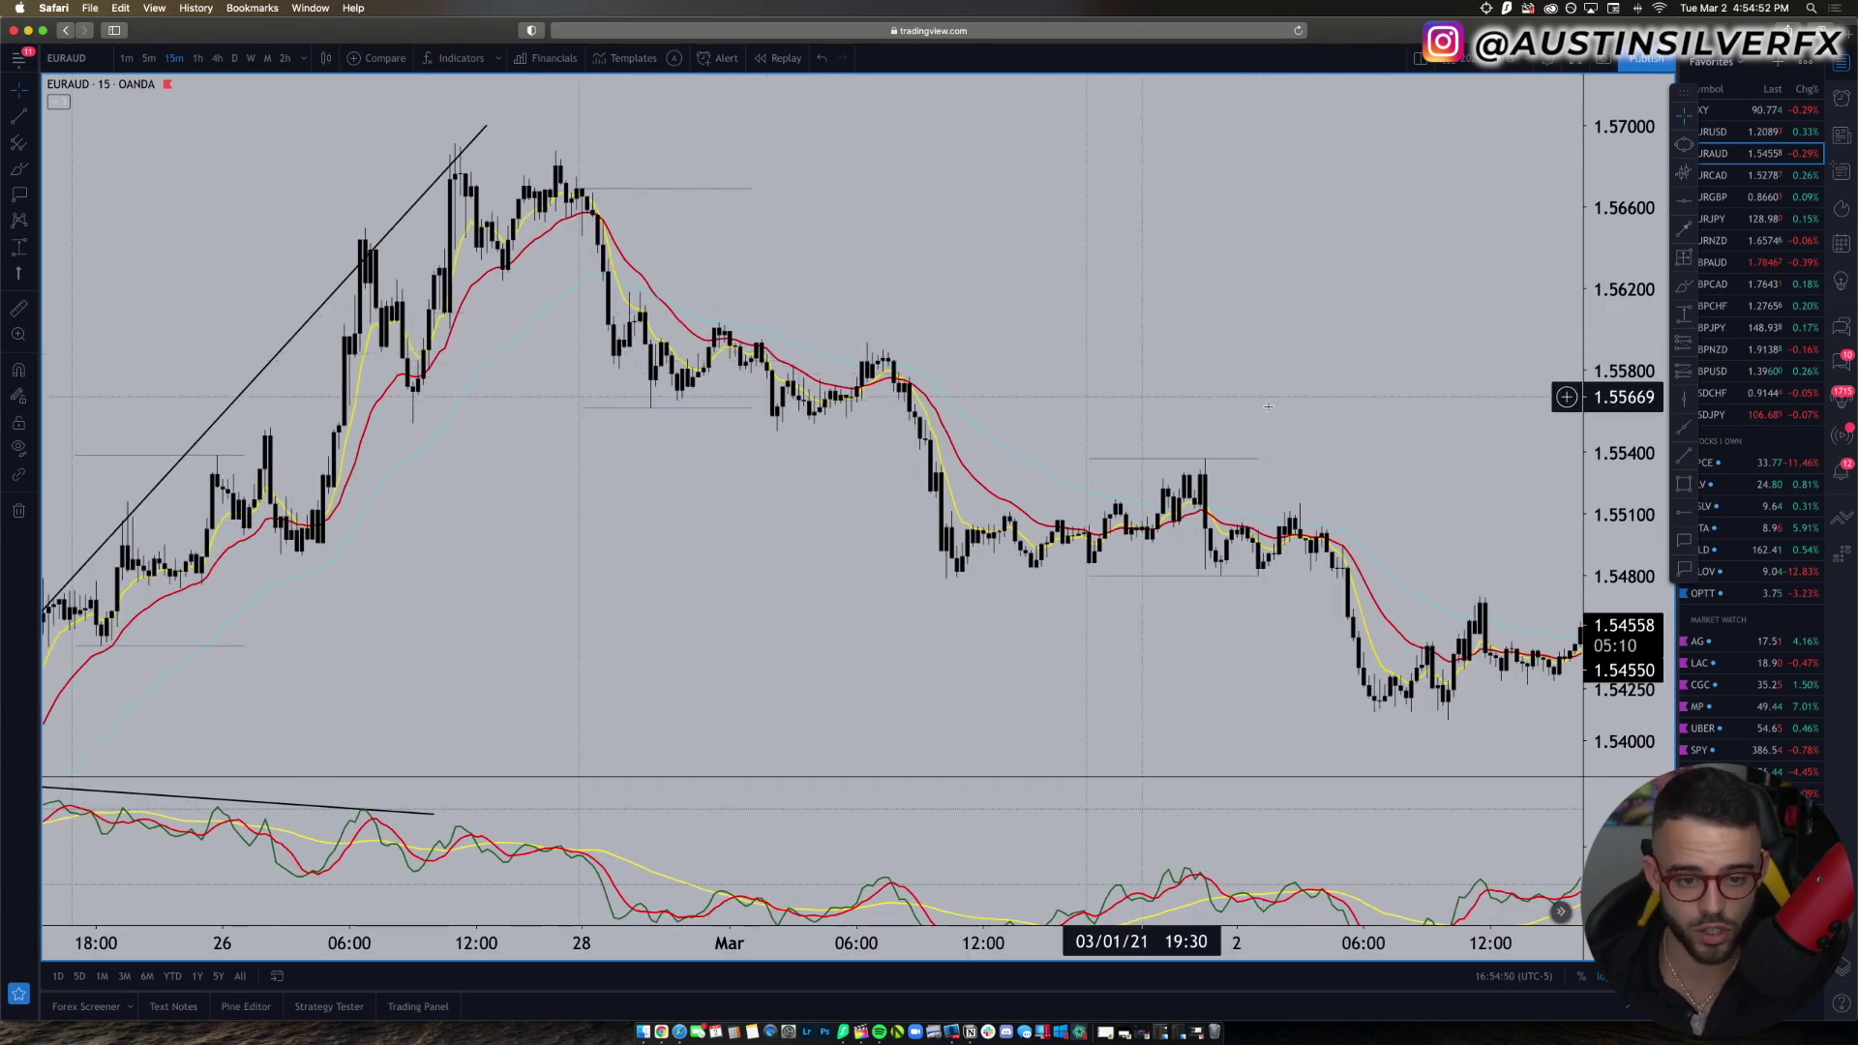
scroll(513, 402, "down", 1)
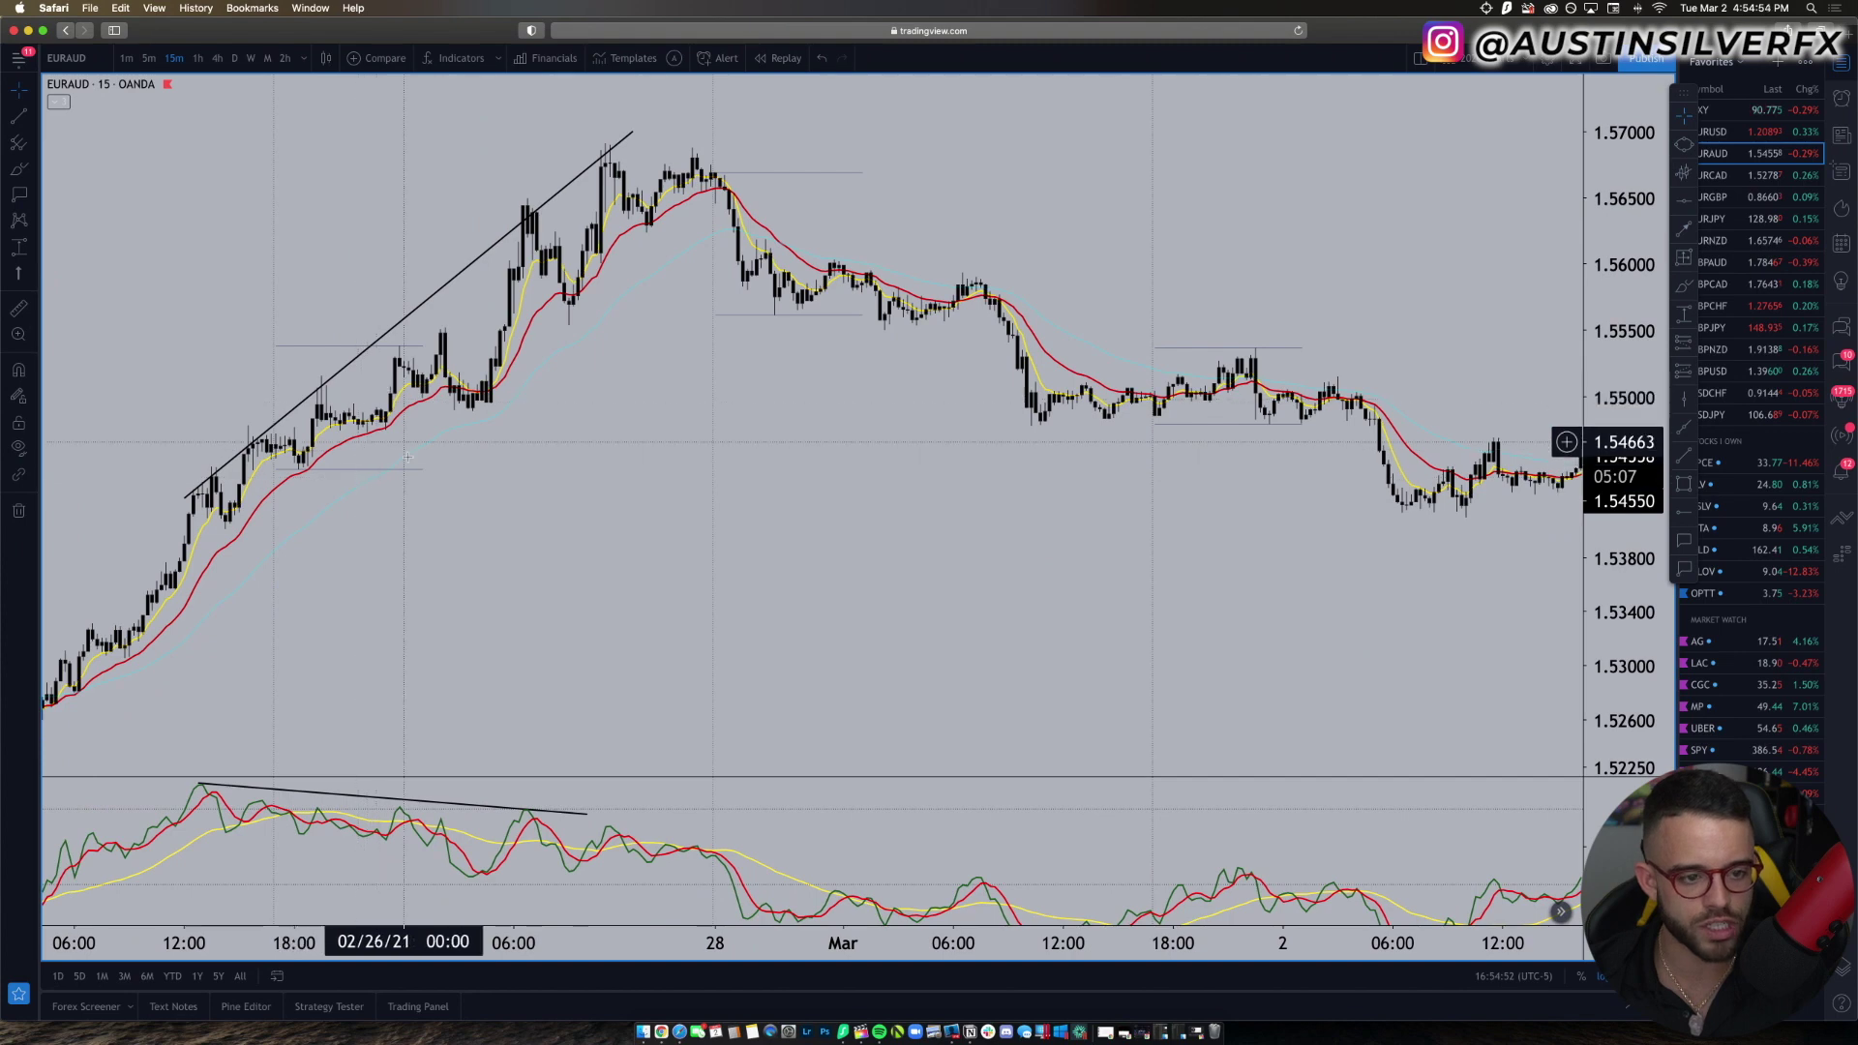
scroll(557, 676, "up", 2)
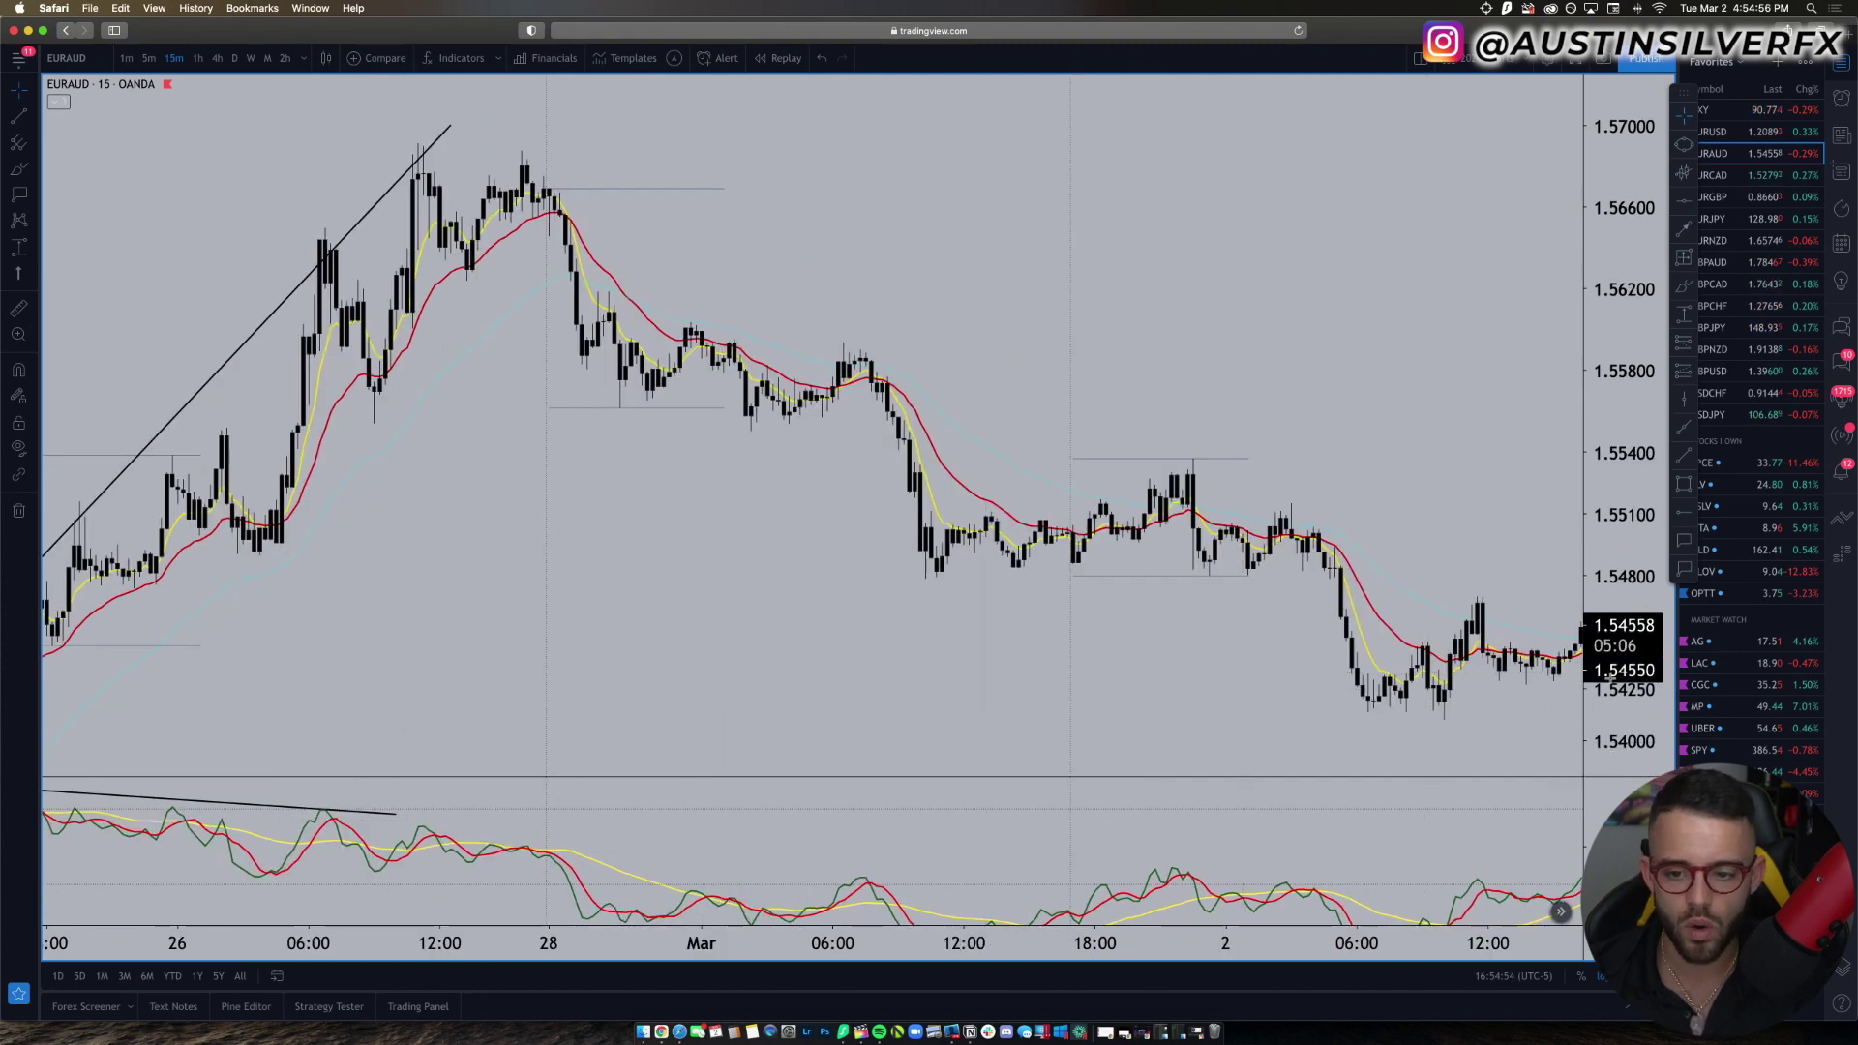
left_click(1687, 289)
left_click_drag(573, 267, 572, 270)
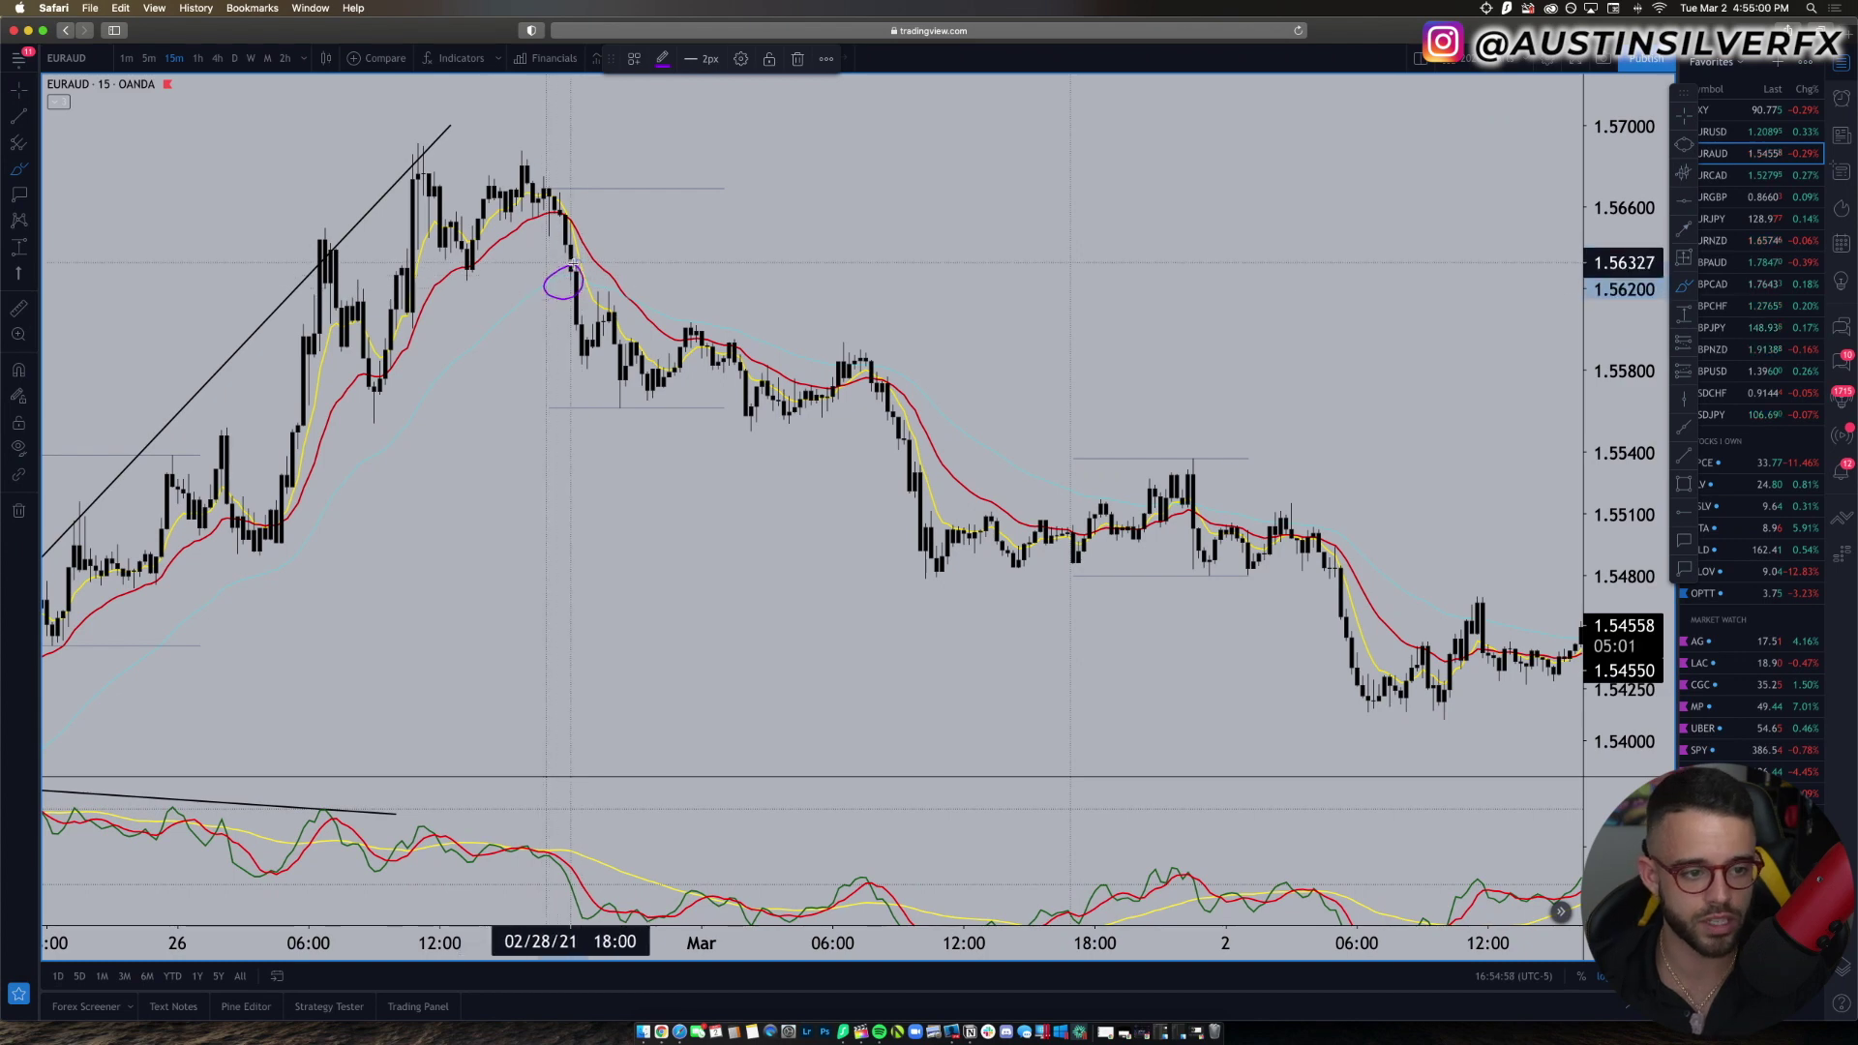
mouse_move(721, 353)
left_mouse_down()
mouse_move(704, 307)
mouse_move(669, 332)
mouse_move(670, 312)
mouse_move(734, 338)
mouse_move(724, 325)
left_mouse_up()
mouse_move(869, 340)
left_mouse_down()
mouse_move(836, 375)
mouse_move(825, 341)
mouse_move(900, 408)
mouse_move(877, 373)
left_mouse_up()
scroll(876, 395, "right", 5)
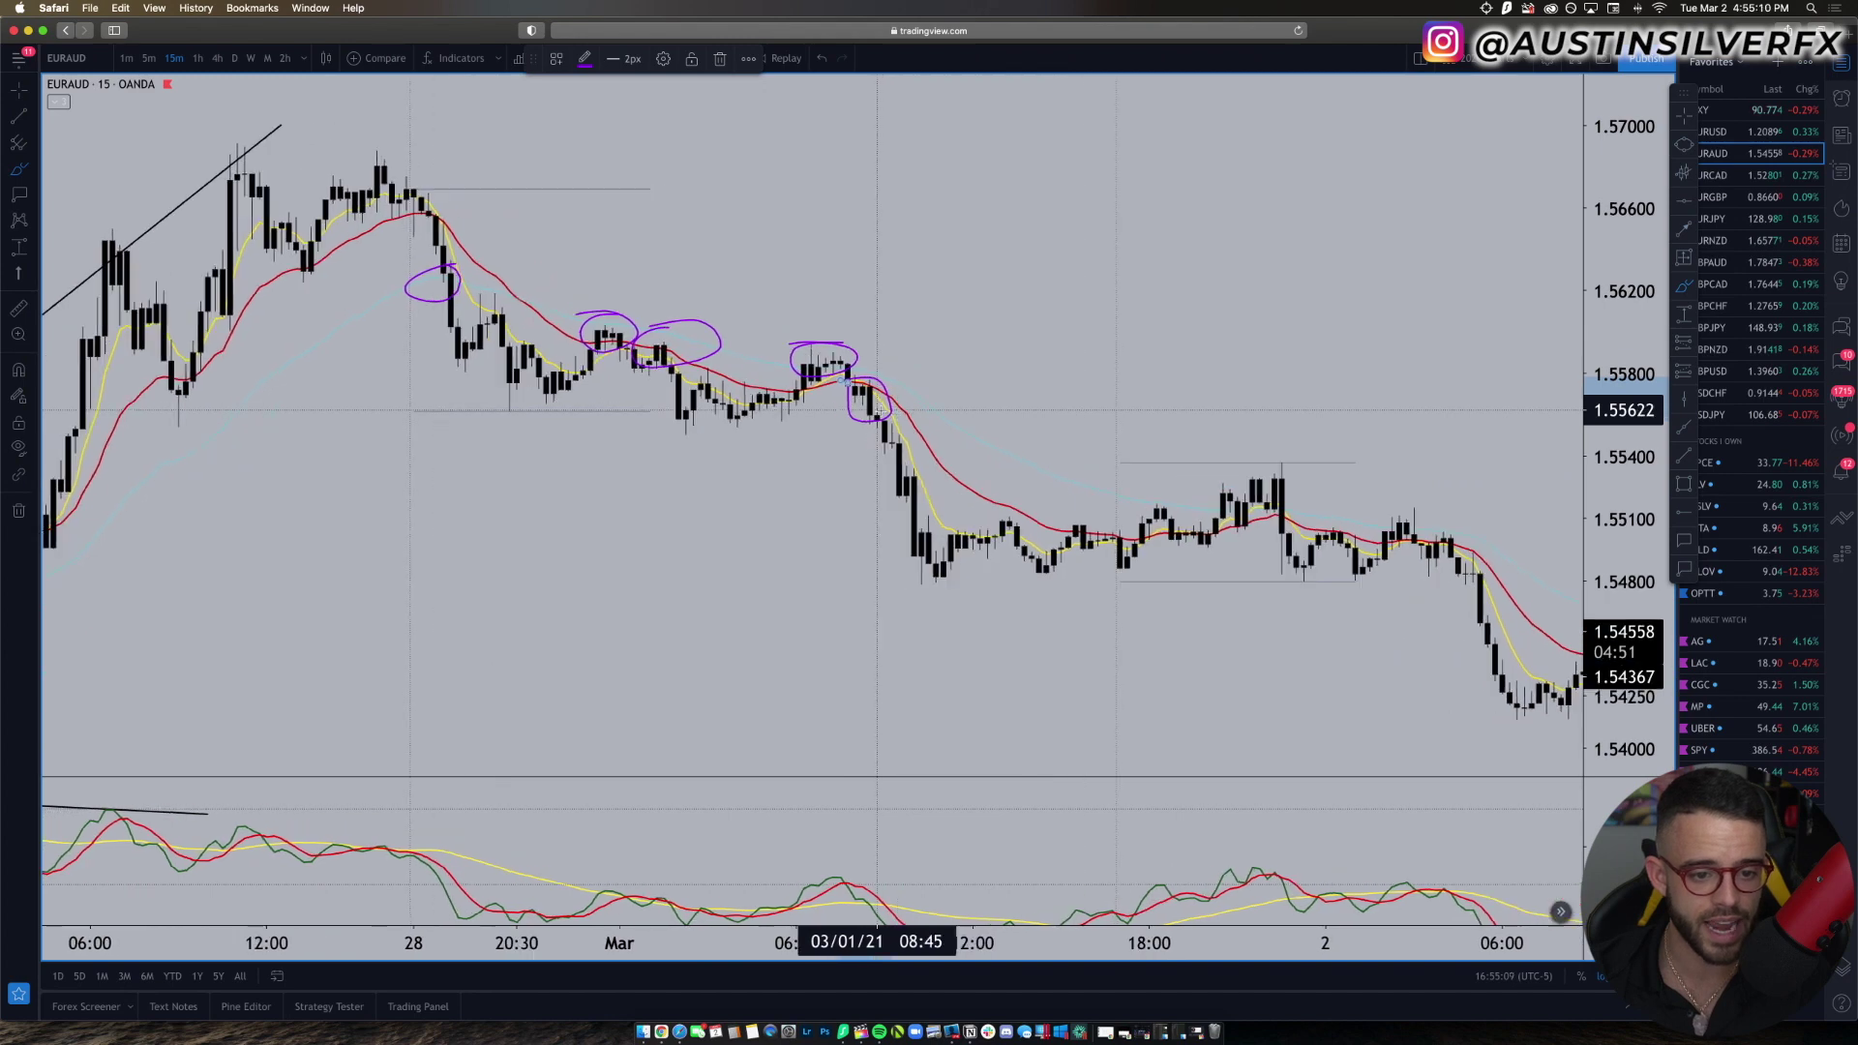
Step: With the Brush, draw a downward arrow along the 1 March sell-off, from the circled break to the low
mouse_move(879, 411)
left_mouse_down()
mouse_move(938, 578)
mouse_move(953, 505)
left_mouse_up()
scroll(621, 332, "down", 5)
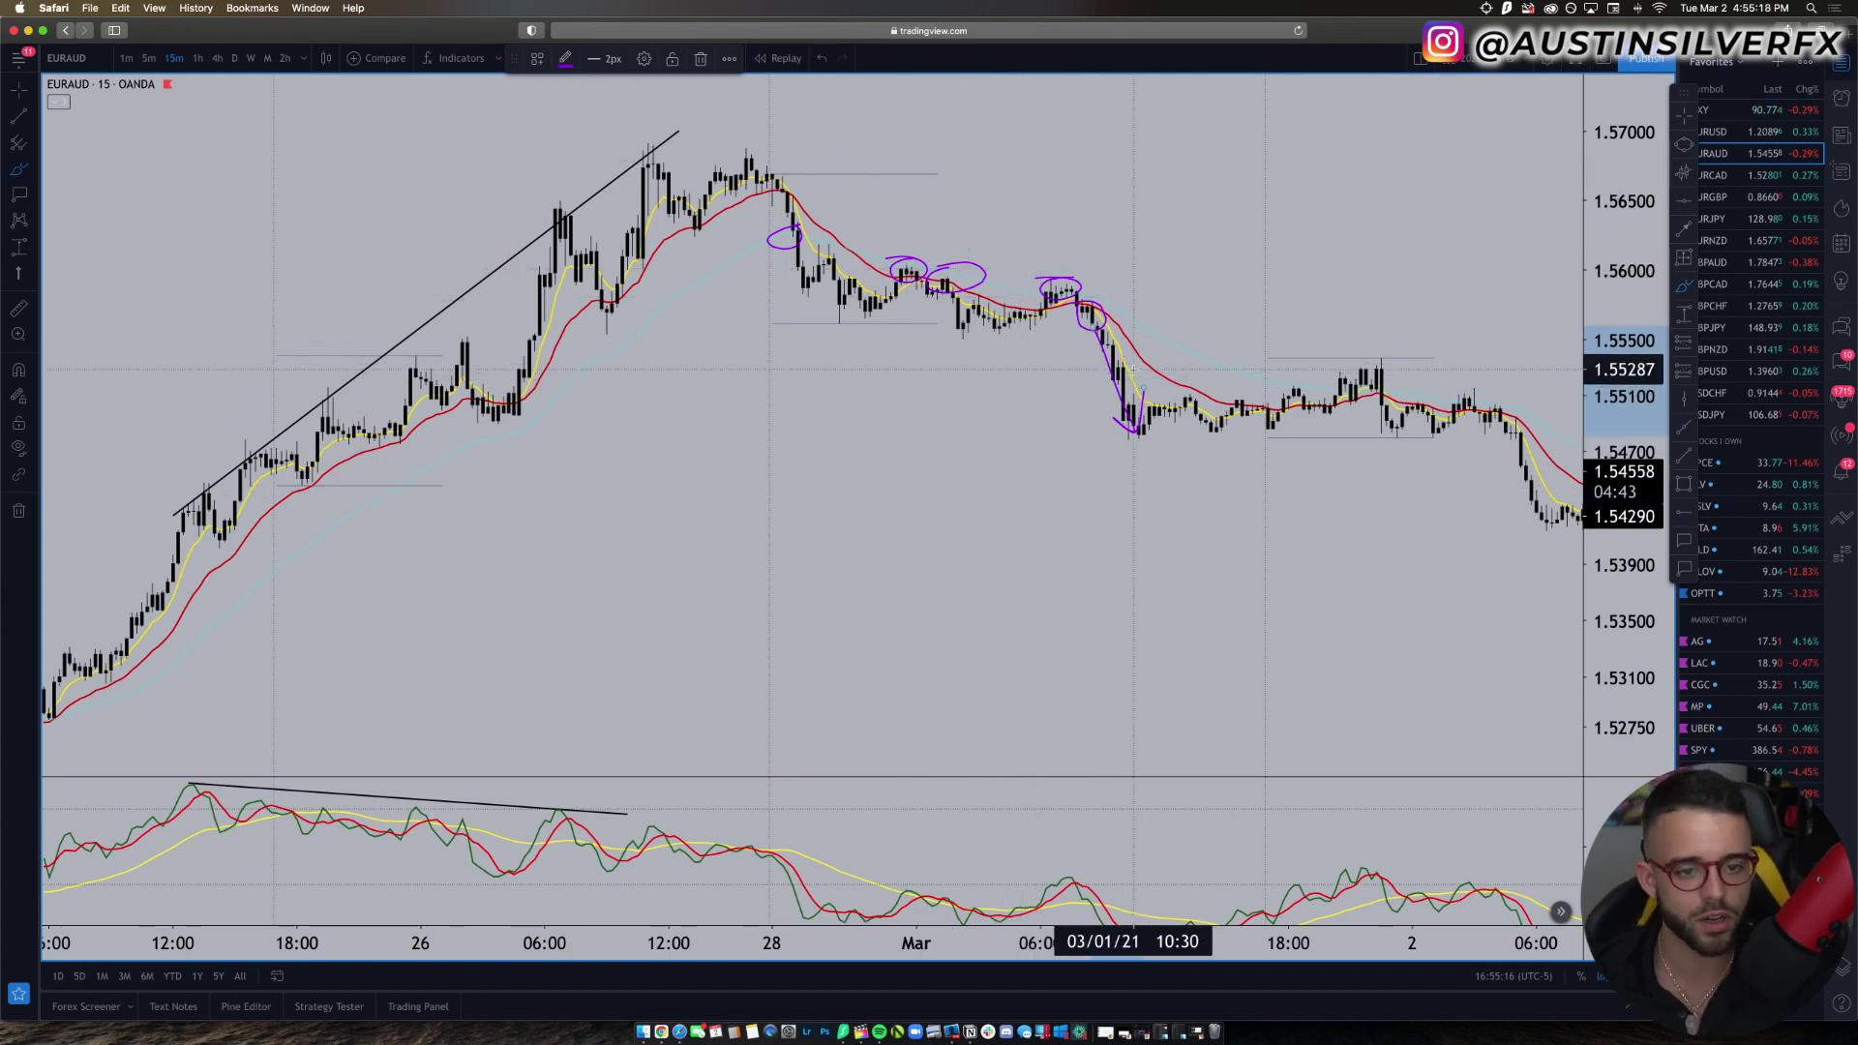
scroll(1132, 369, "left", 5)
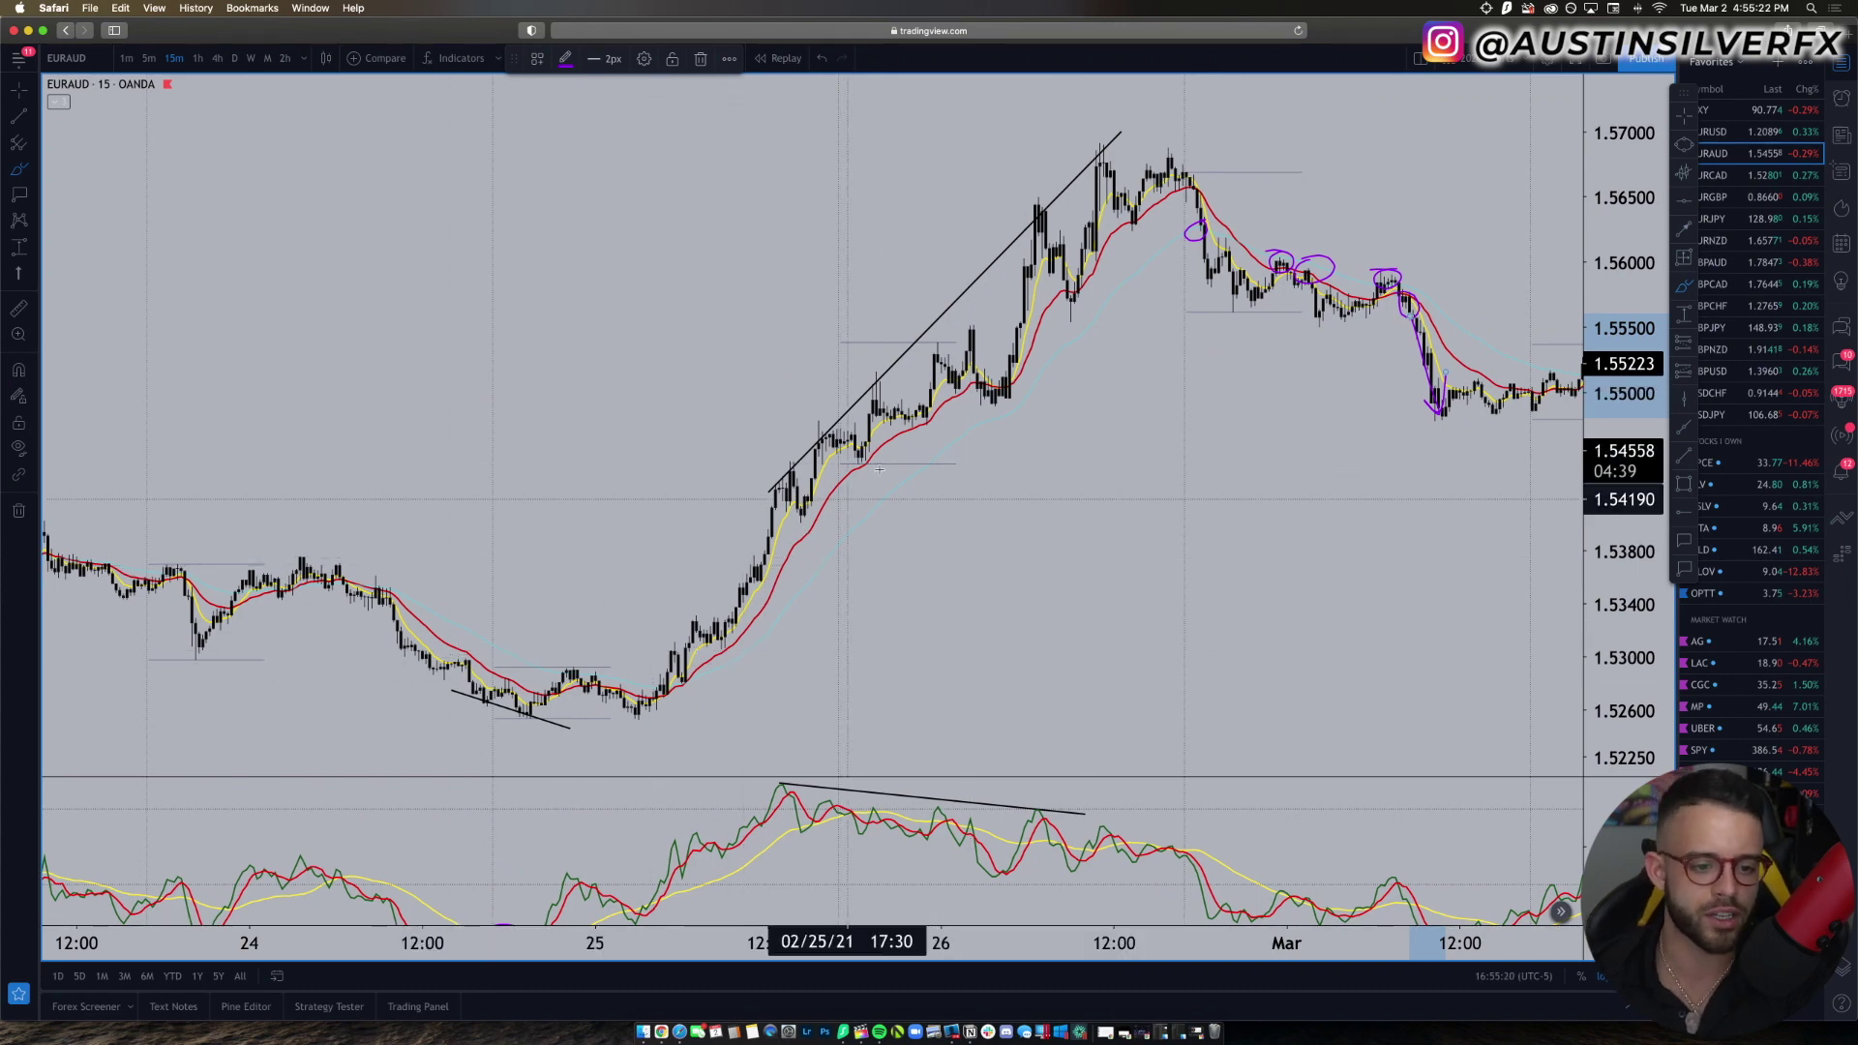
scroll(1077, 264, "right", 5)
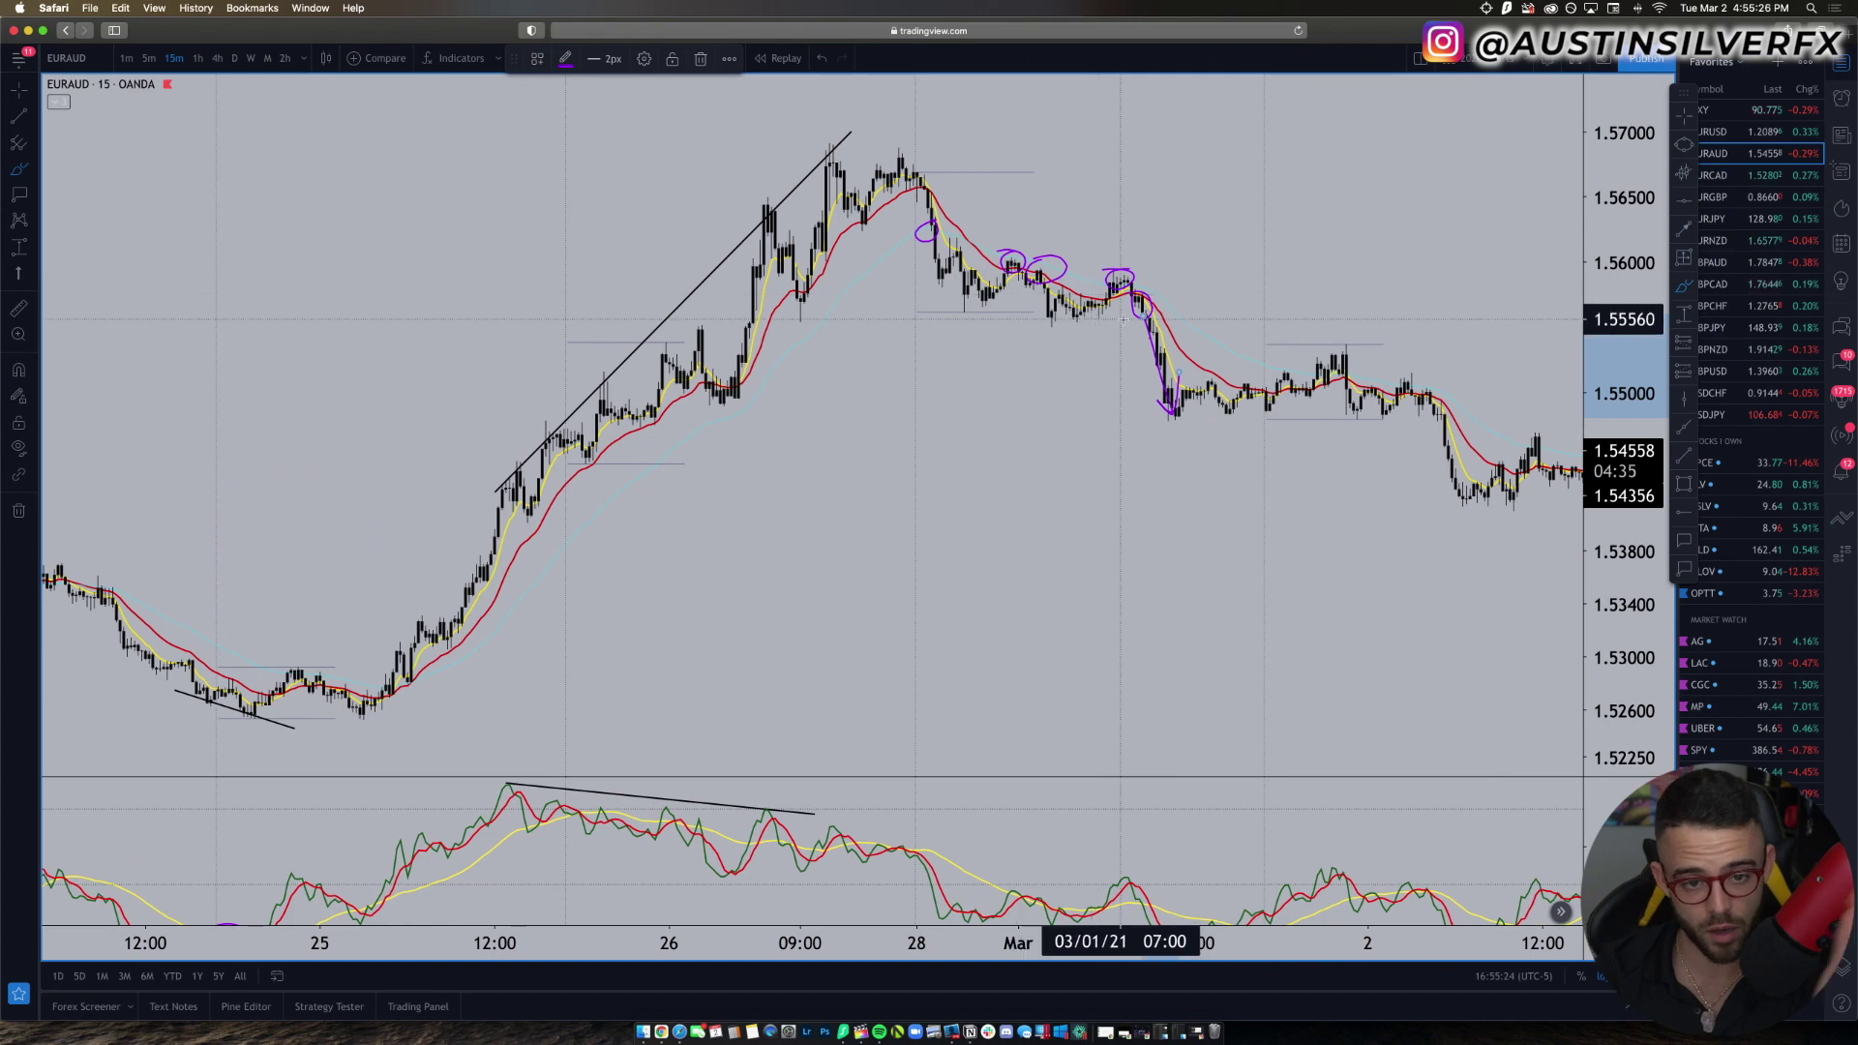
Step: Brush a horizontal line along the 1 March lows, and mark the 2 March break with a circle and a downward arrow
scroll(1172, 397, "right", 2)
scroll(1172, 397, "up", 8)
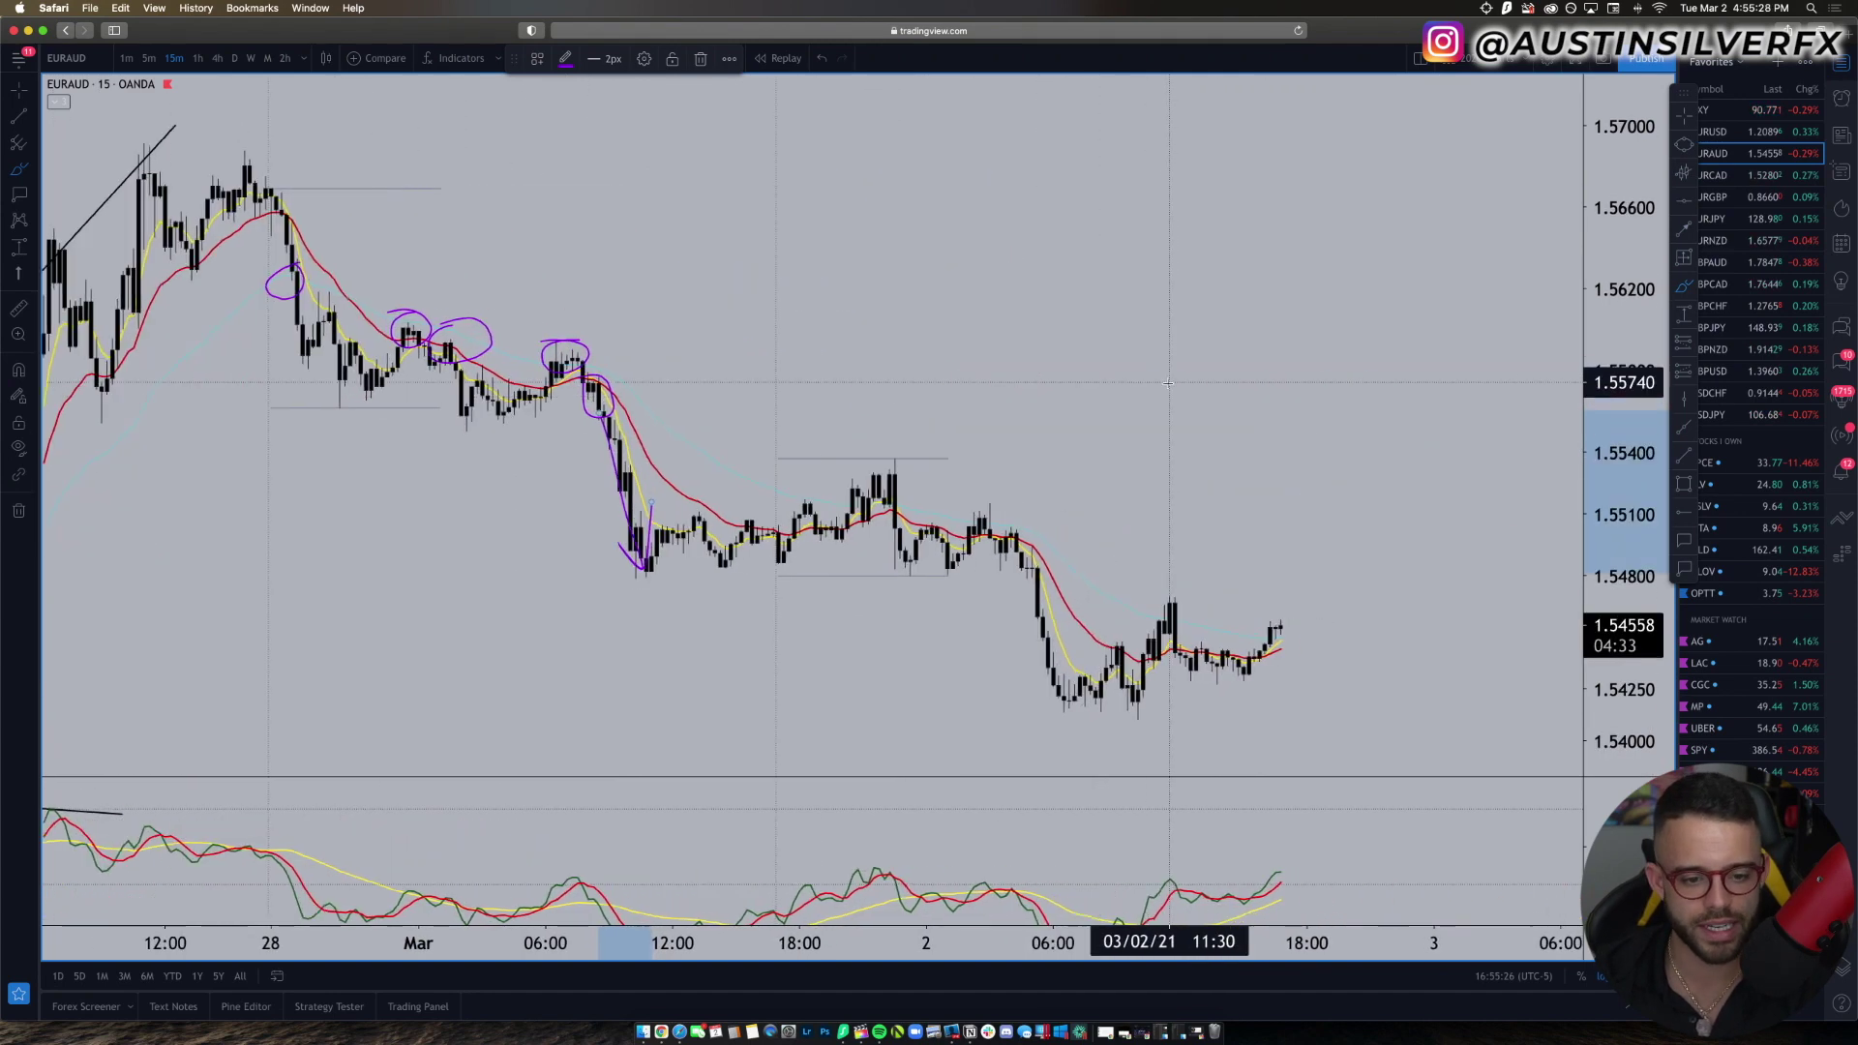
mouse_move(232, 495)
left_mouse_down()
mouse_move(859, 495)
mouse_move(778, 495)
mouse_move(813, 476)
left_mouse_up()
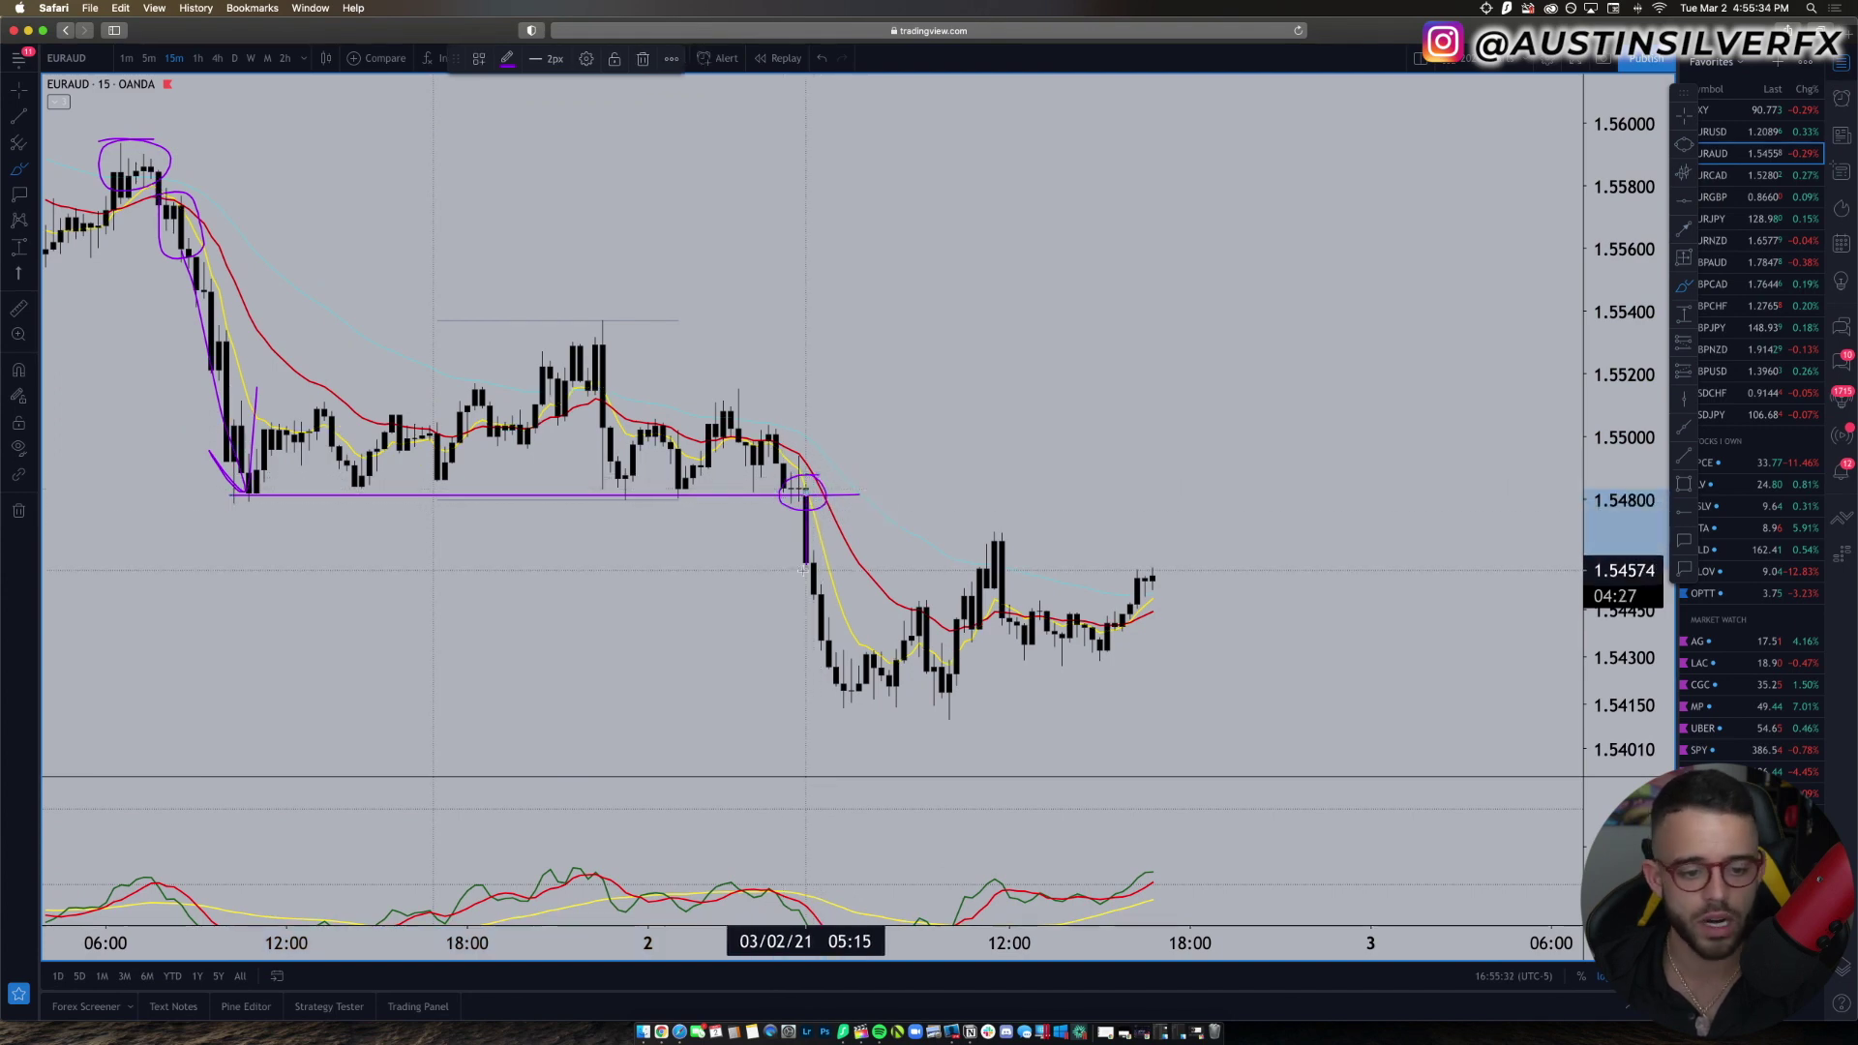
mouse_move(809, 566)
left_mouse_down()
mouse_move(813, 663)
mouse_move(880, 673)
left_mouse_up()
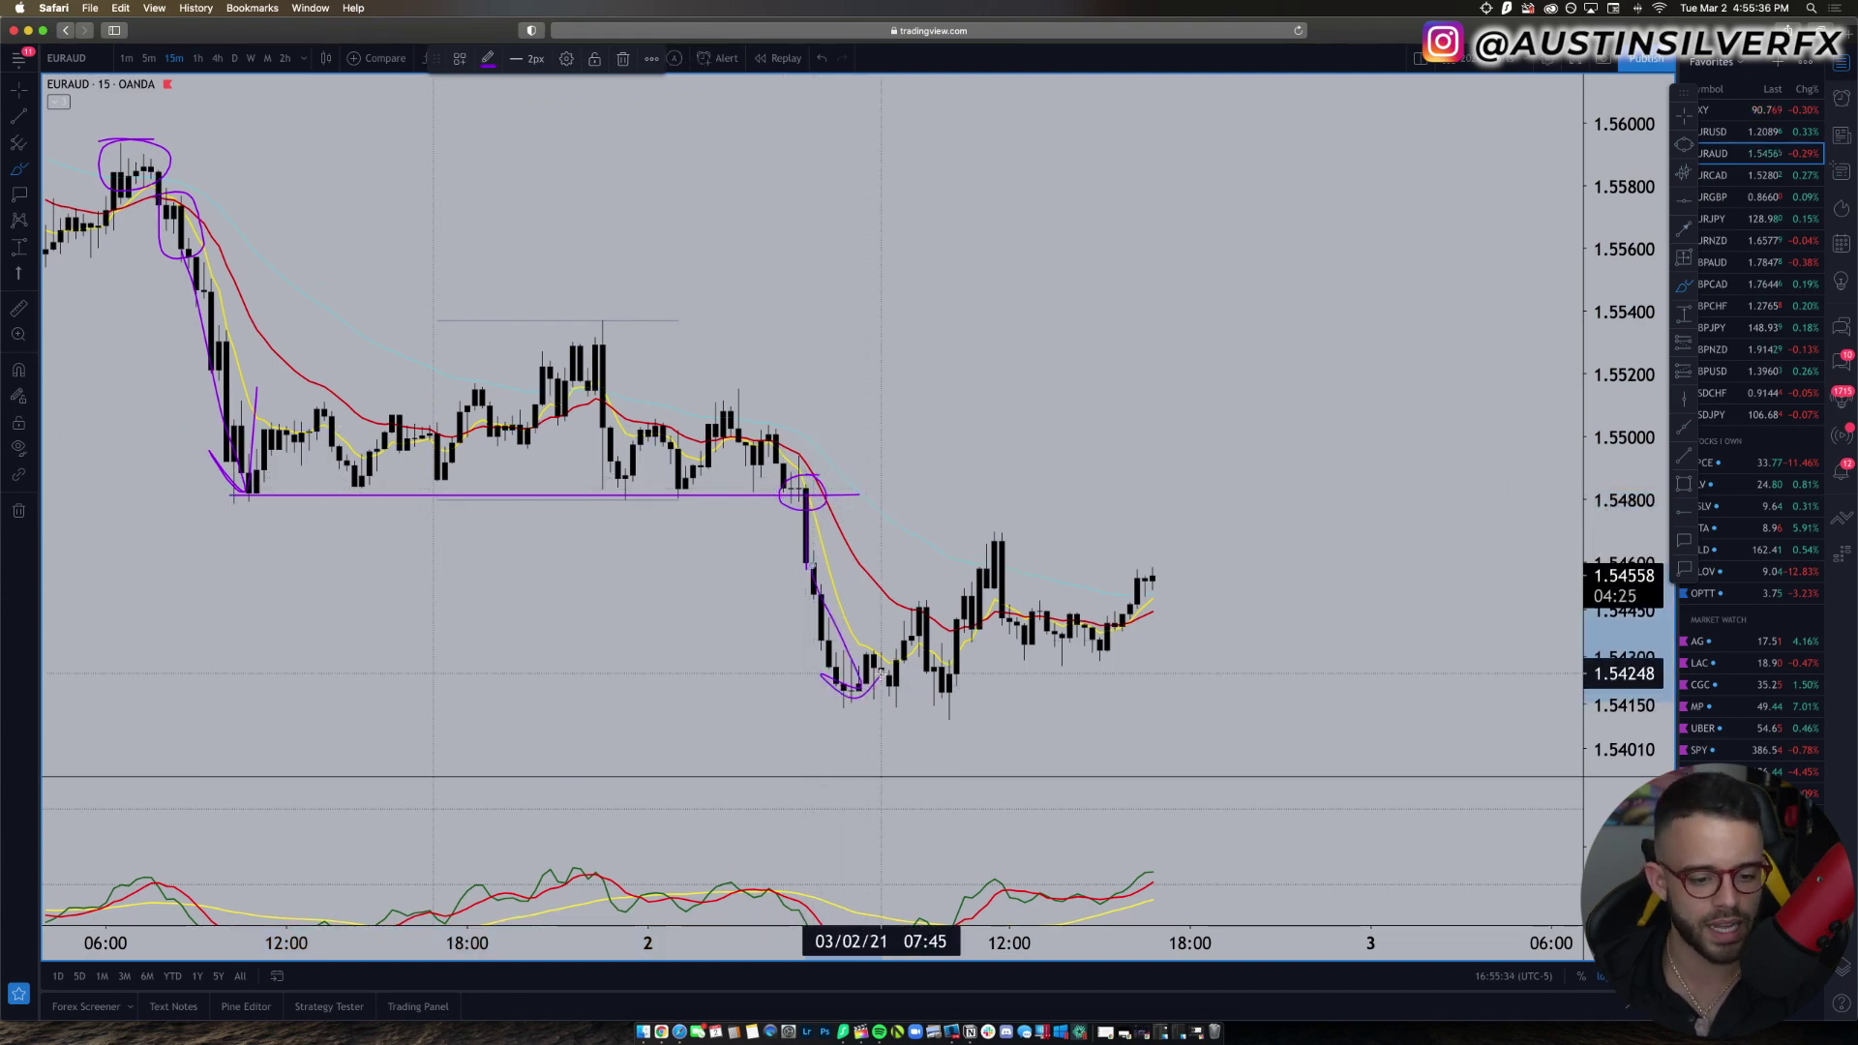
left_click(875, 709)
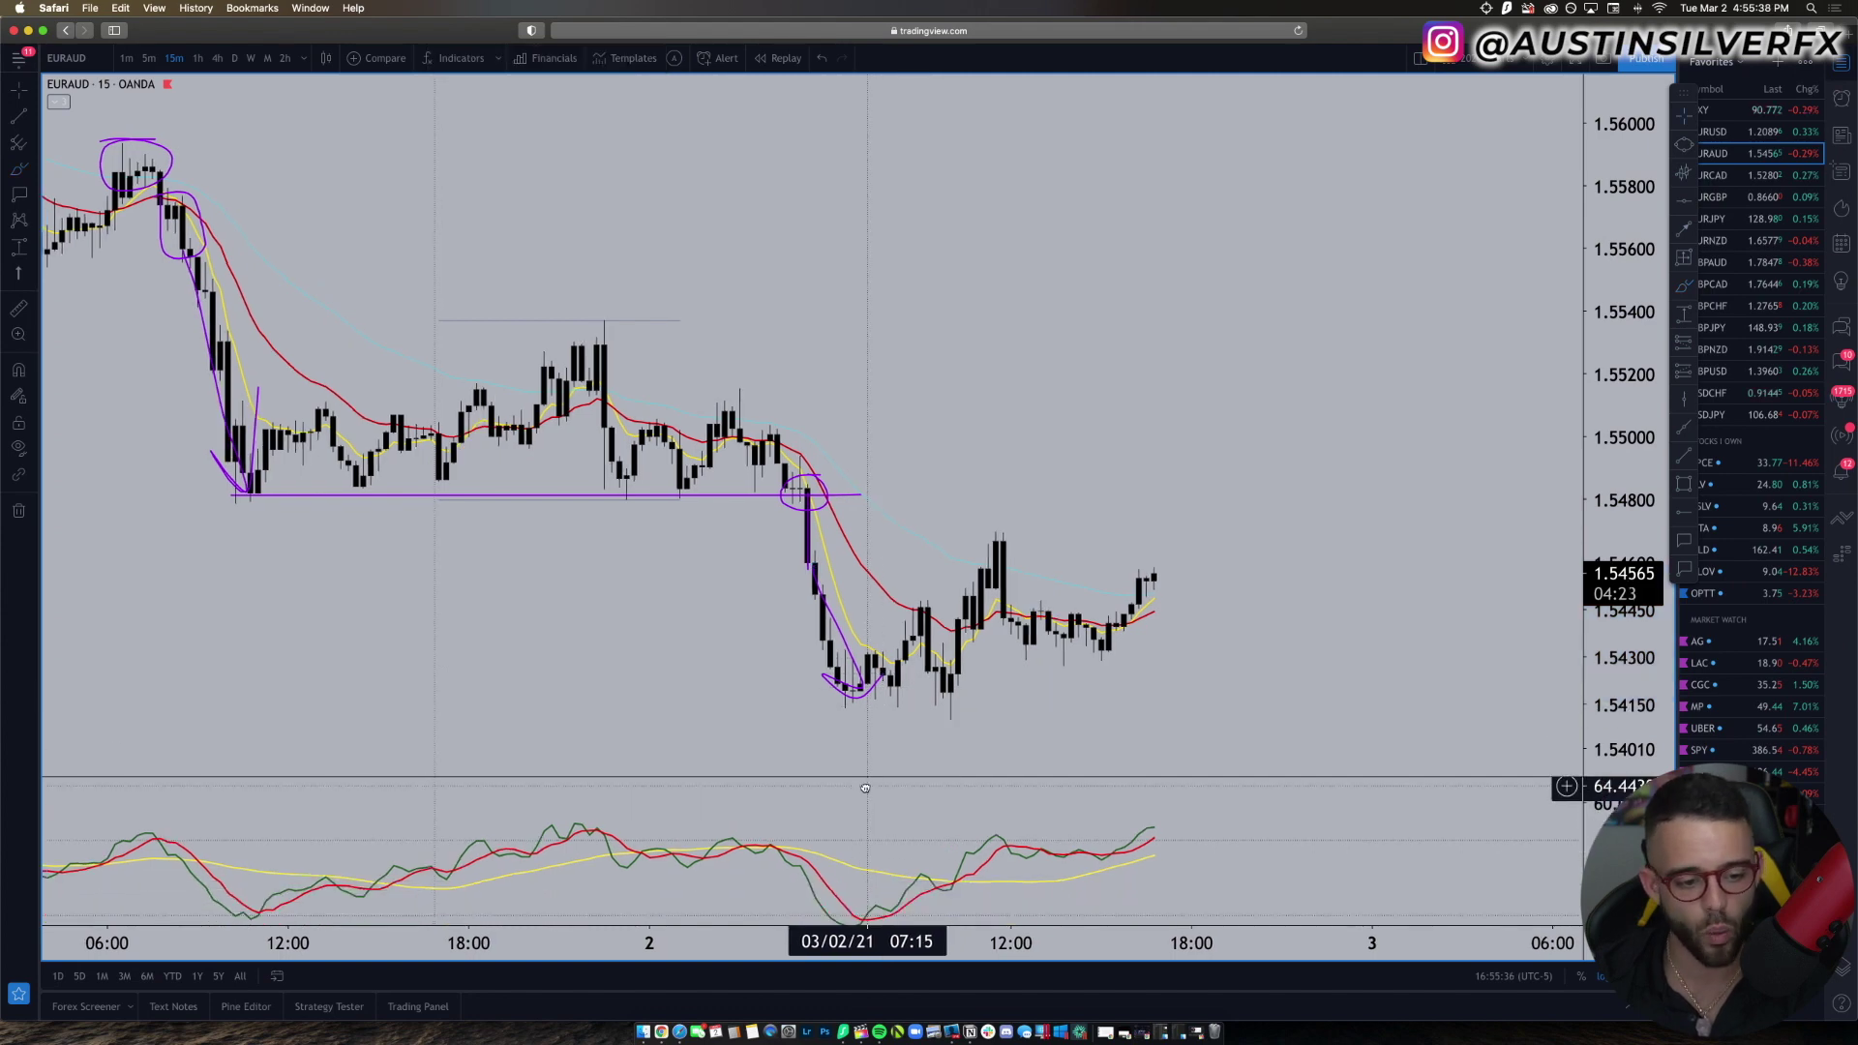
Step: Remove all drawings from the EURAUD 15-minute chart
scroll(664, 809, "left", 3)
scroll(663, 809, "left", 5)
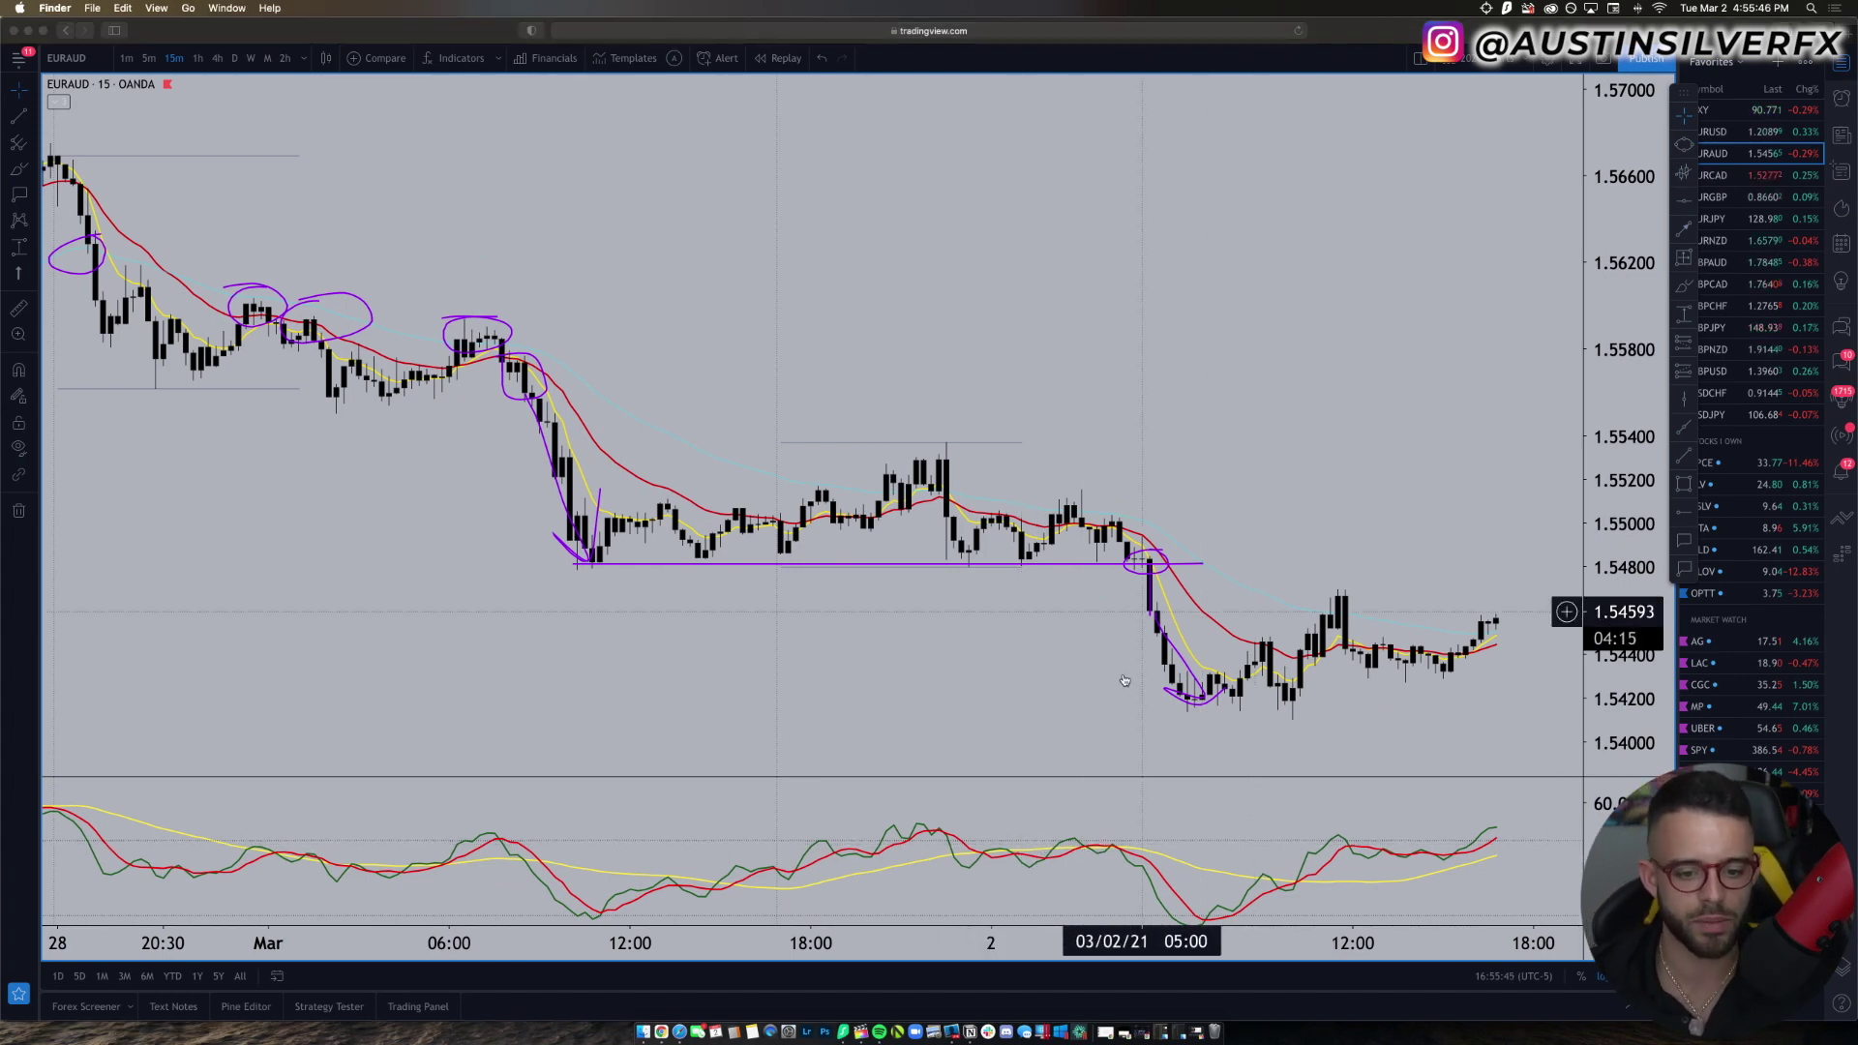
left_click(1238, 281)
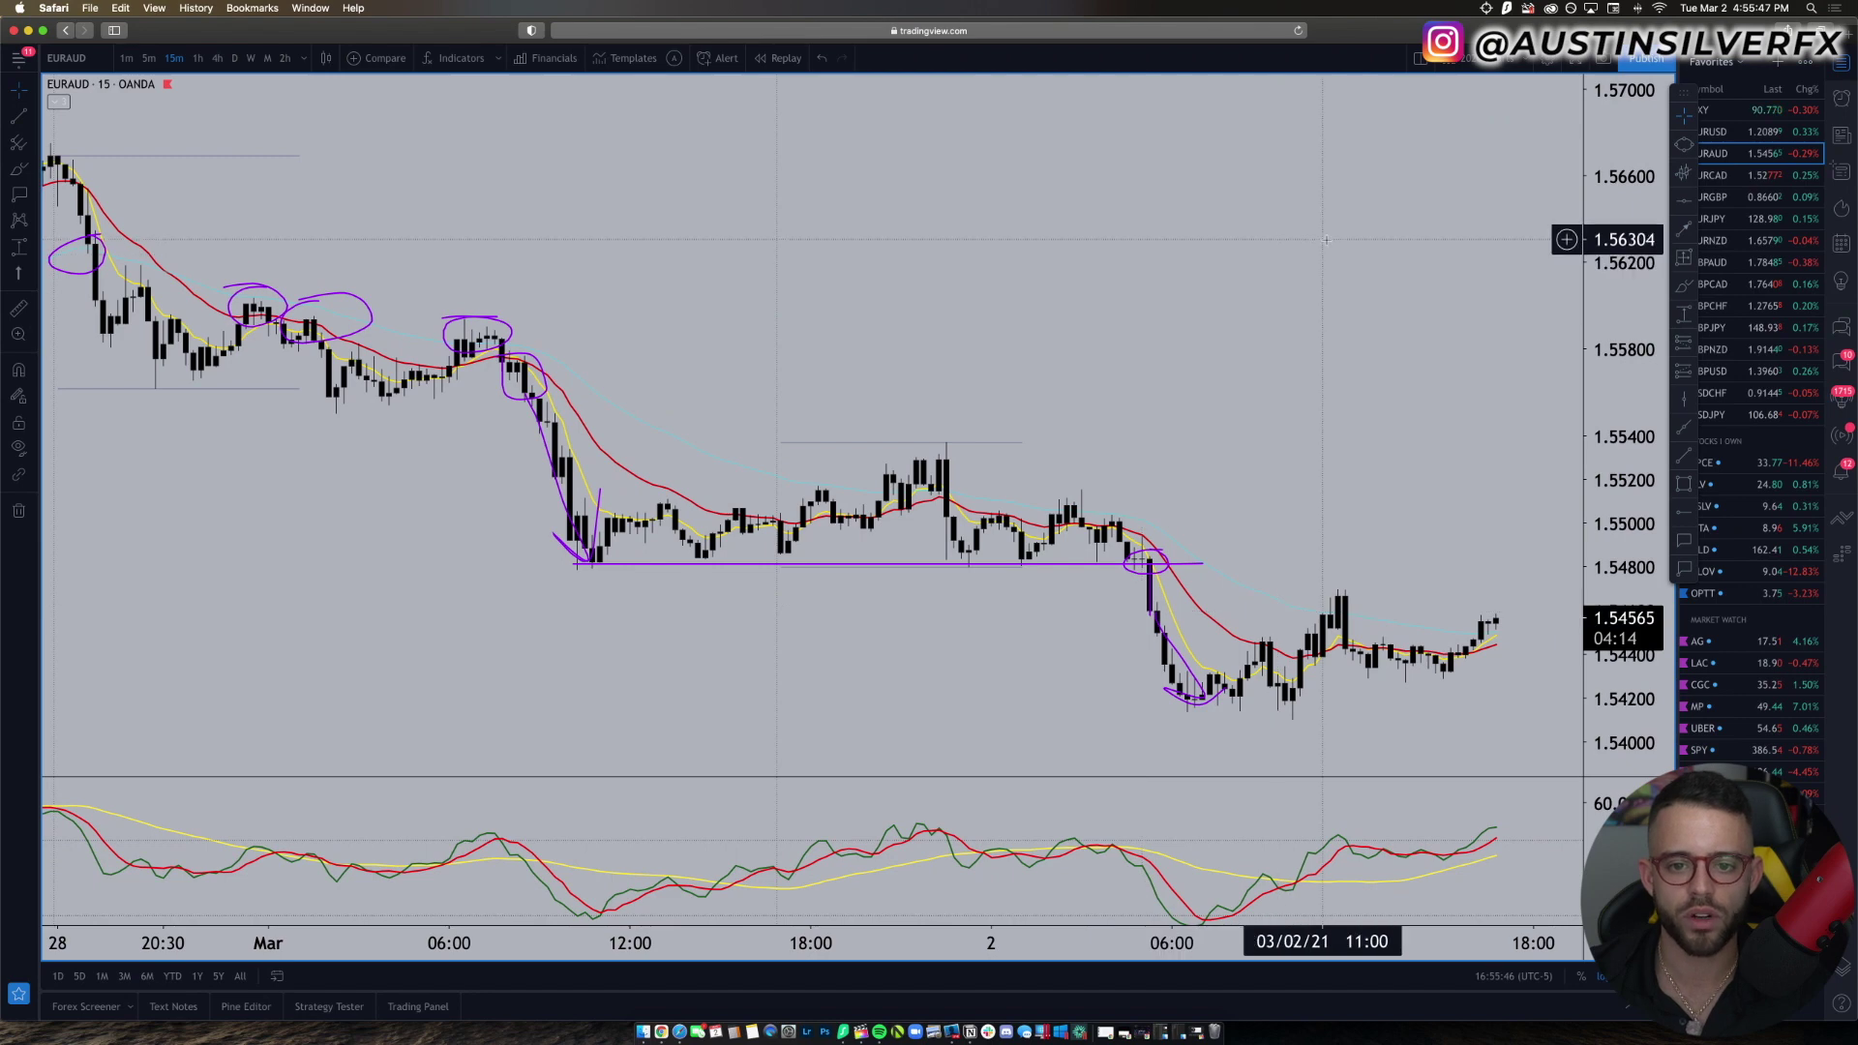
left_click(1103, 428)
scroll(1162, 437, "down", 5)
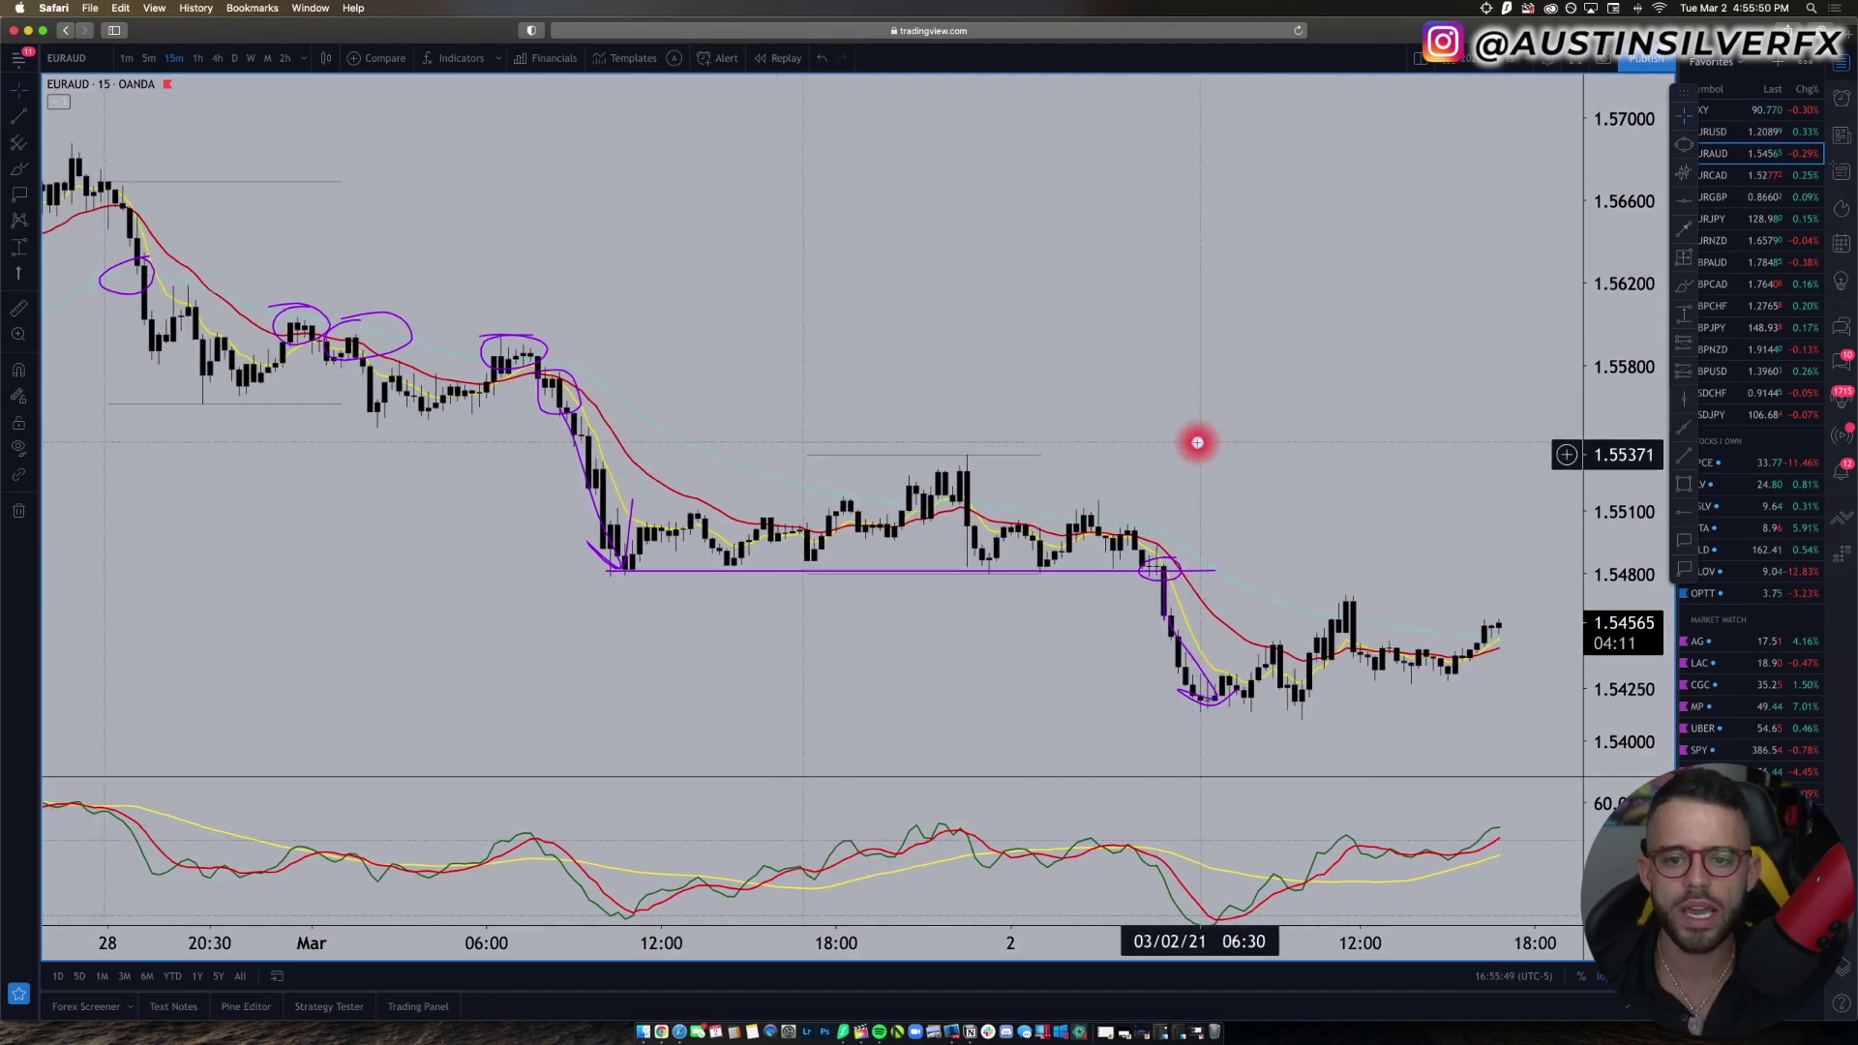
scroll(1178, 349, "down", 2)
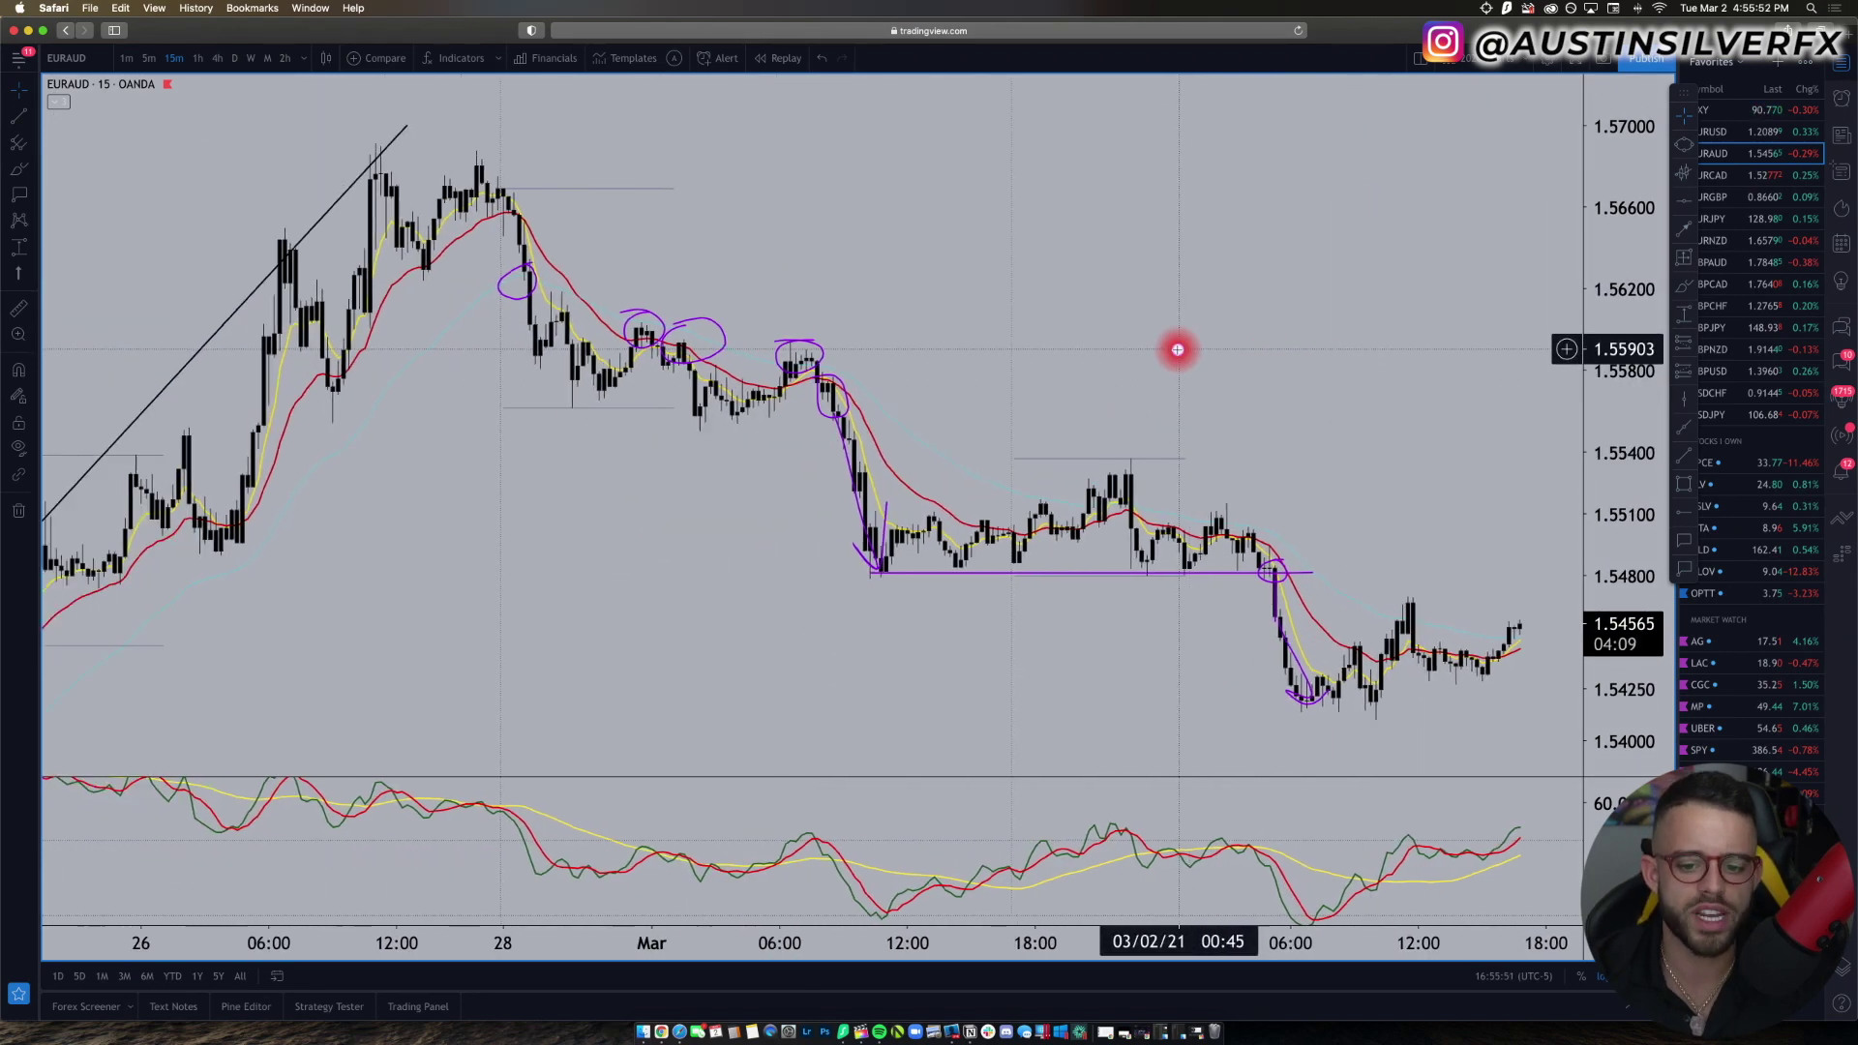
scroll(1336, 518, "right", 2)
scroll(1364, 533, "right", 2)
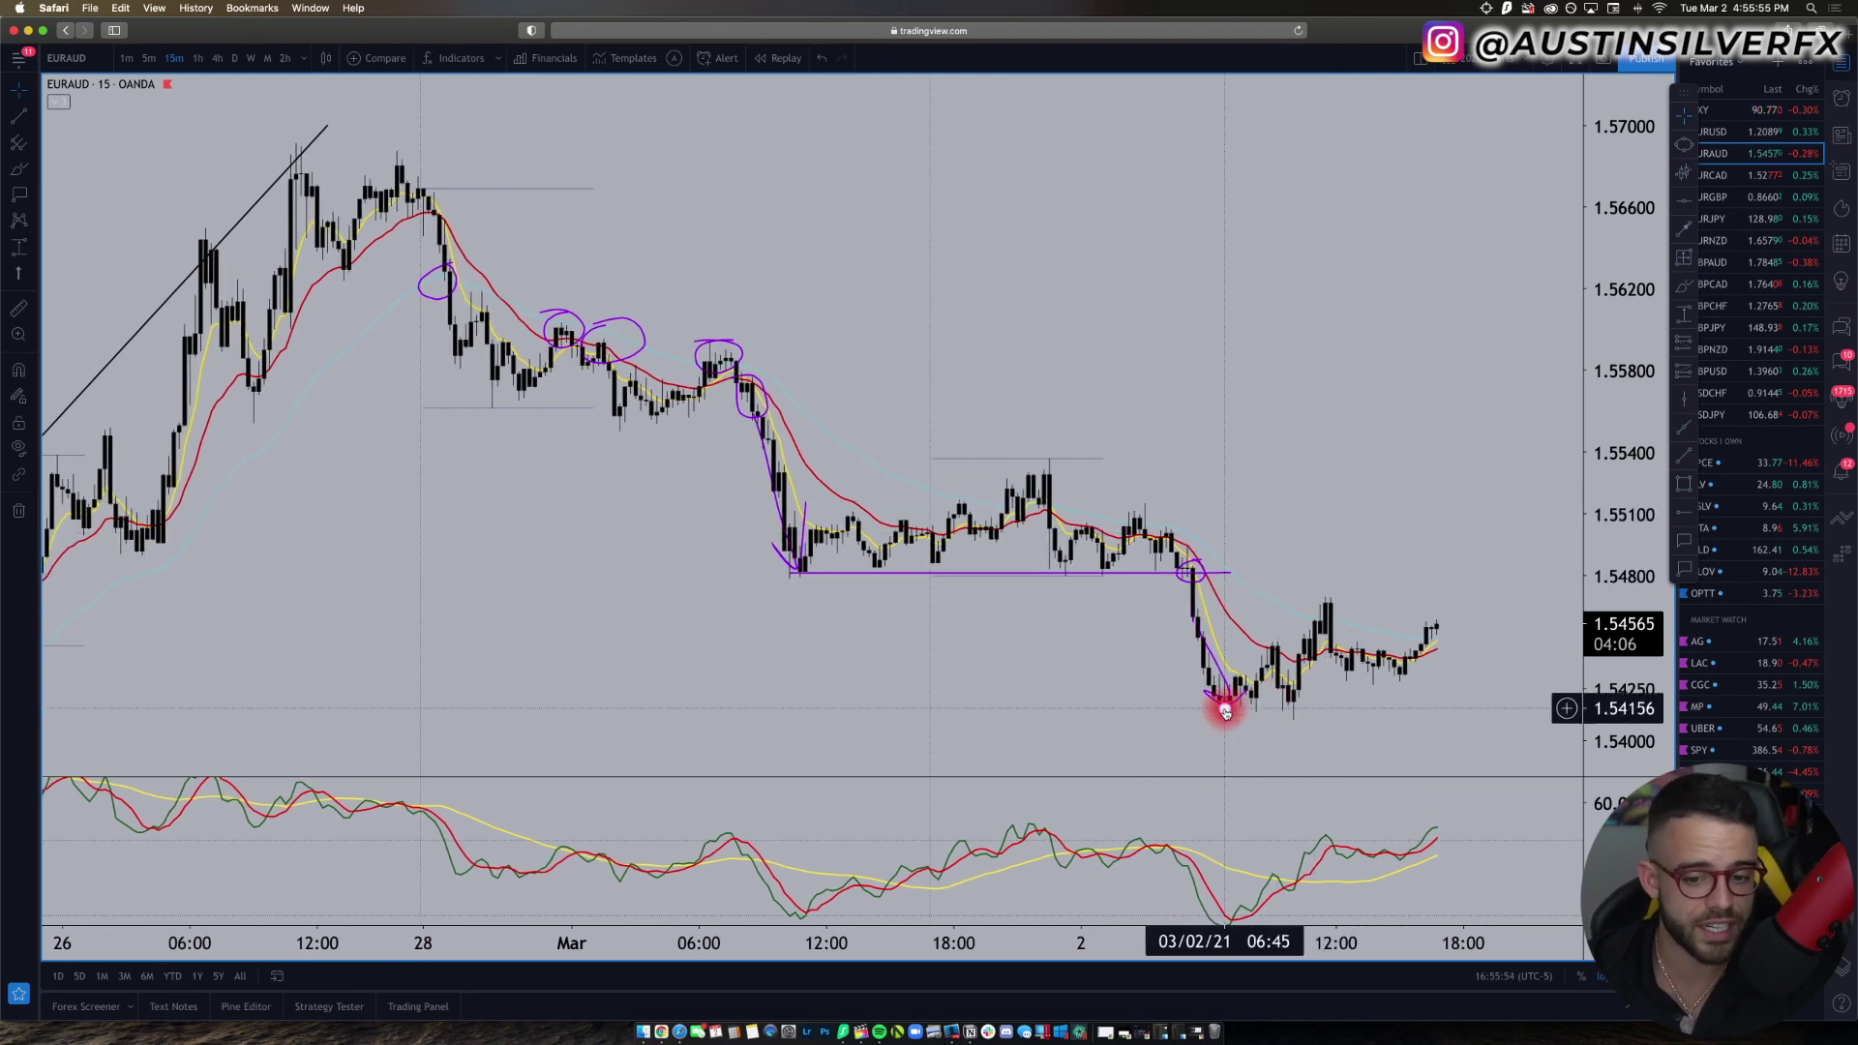
right_click(1435, 486)
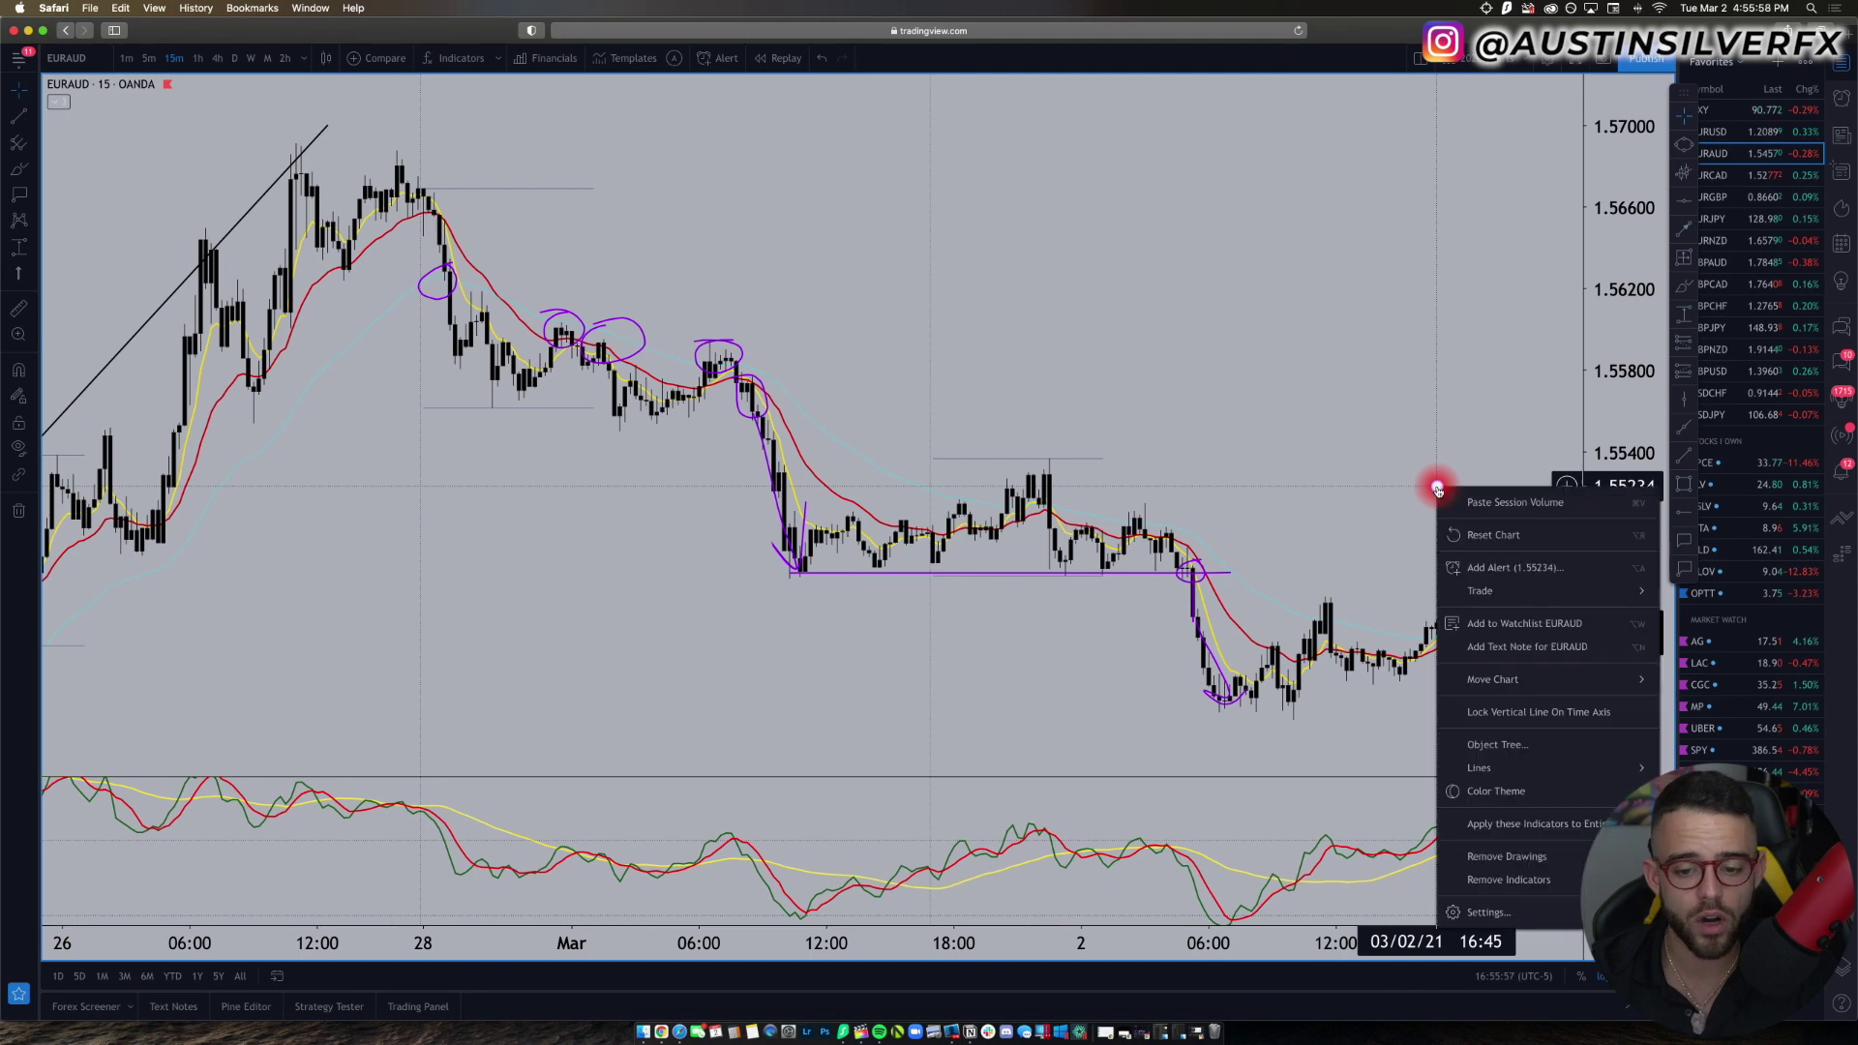
left_click(1483, 852)
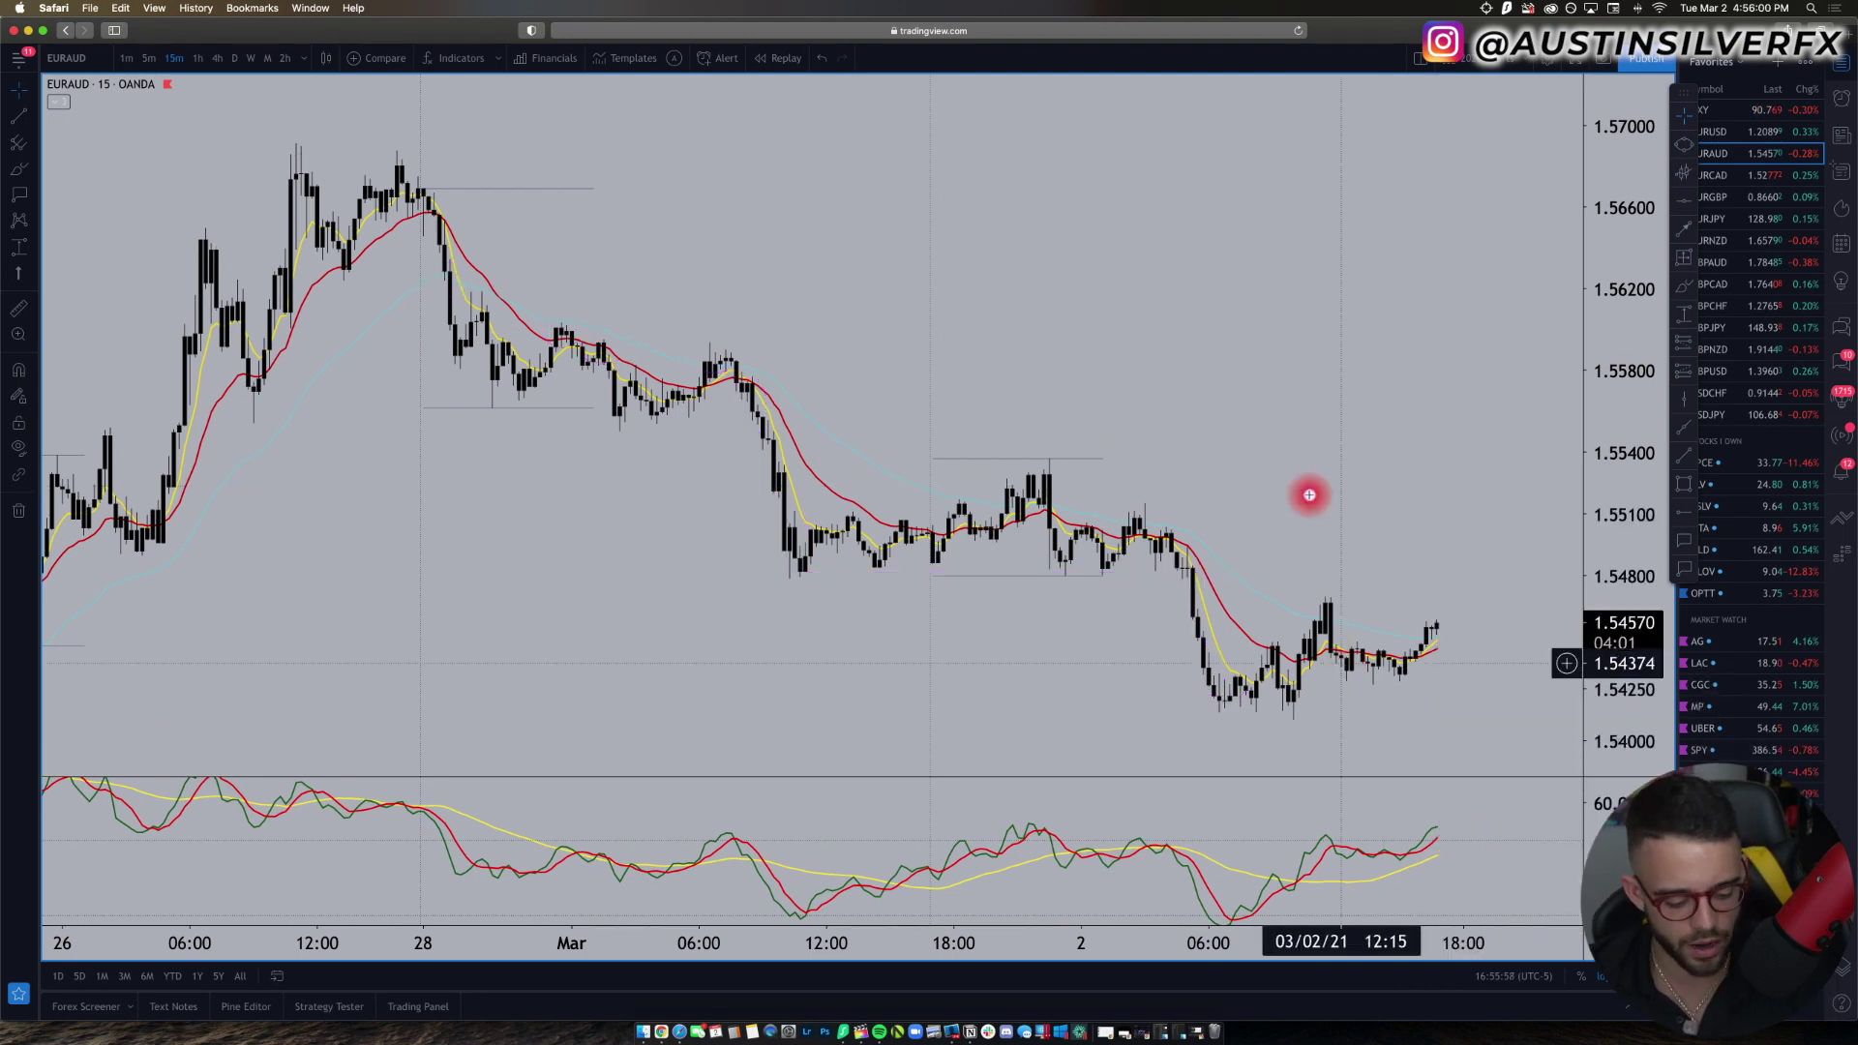
Step: Switch the EURAUD chart to the 1-hour interval and examine the trend since mid-February
type("1h")
key("Return")
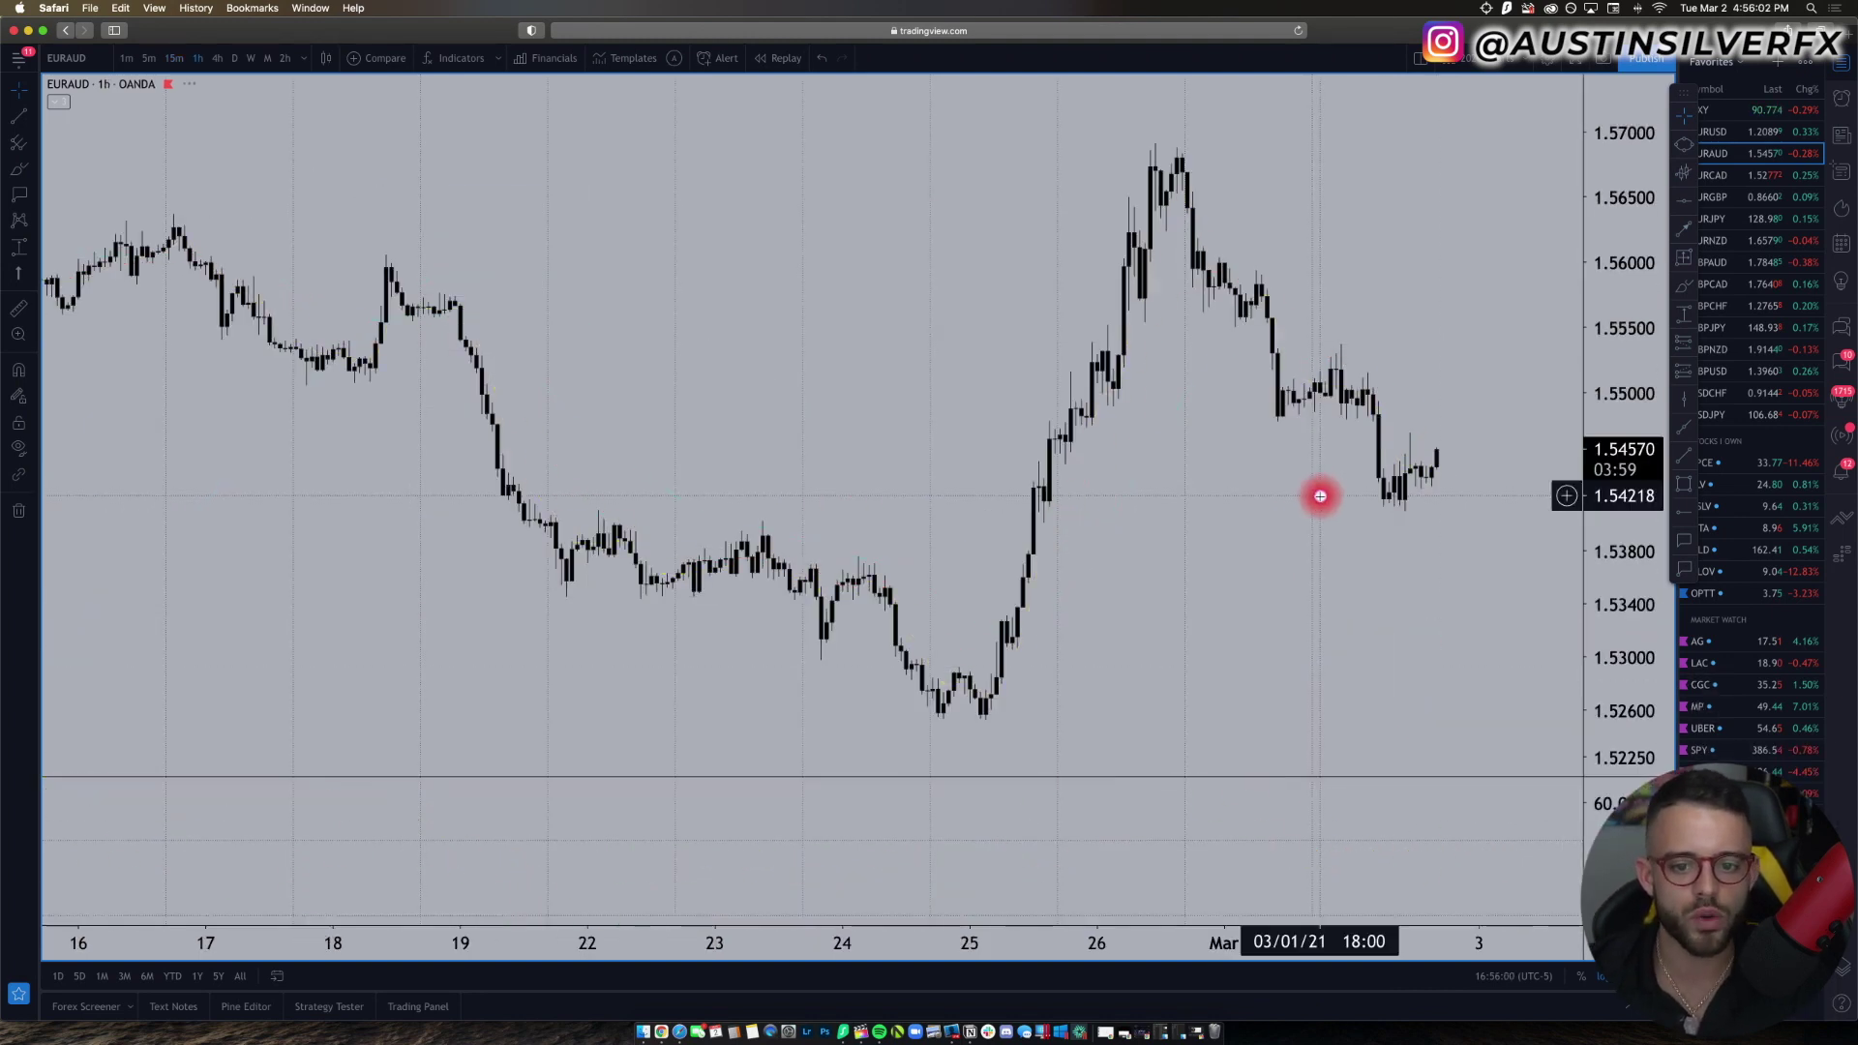
scroll(1111, 580, "down", 2)
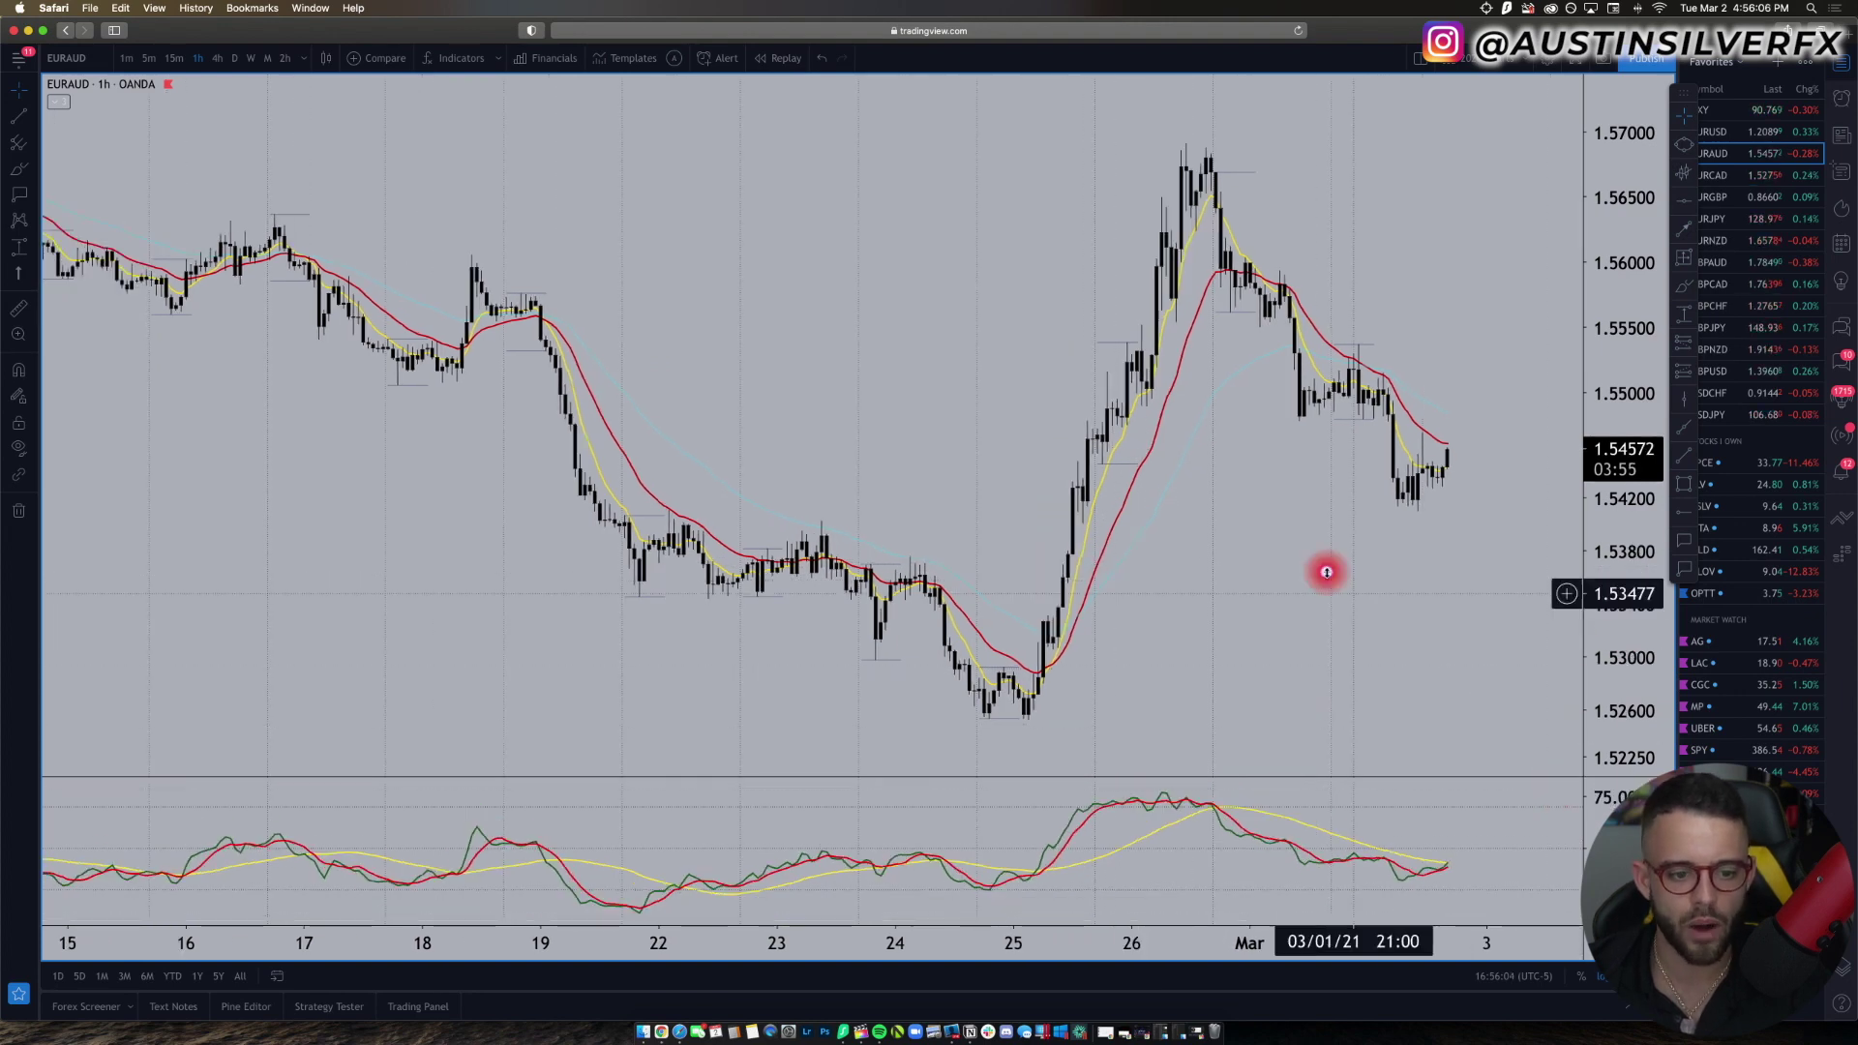
scroll(1327, 572, "down", 5)
Step: Examine the larger EURAUD trend on the 4-hour interval and on the 1-day interval
type("4h")
key("Return")
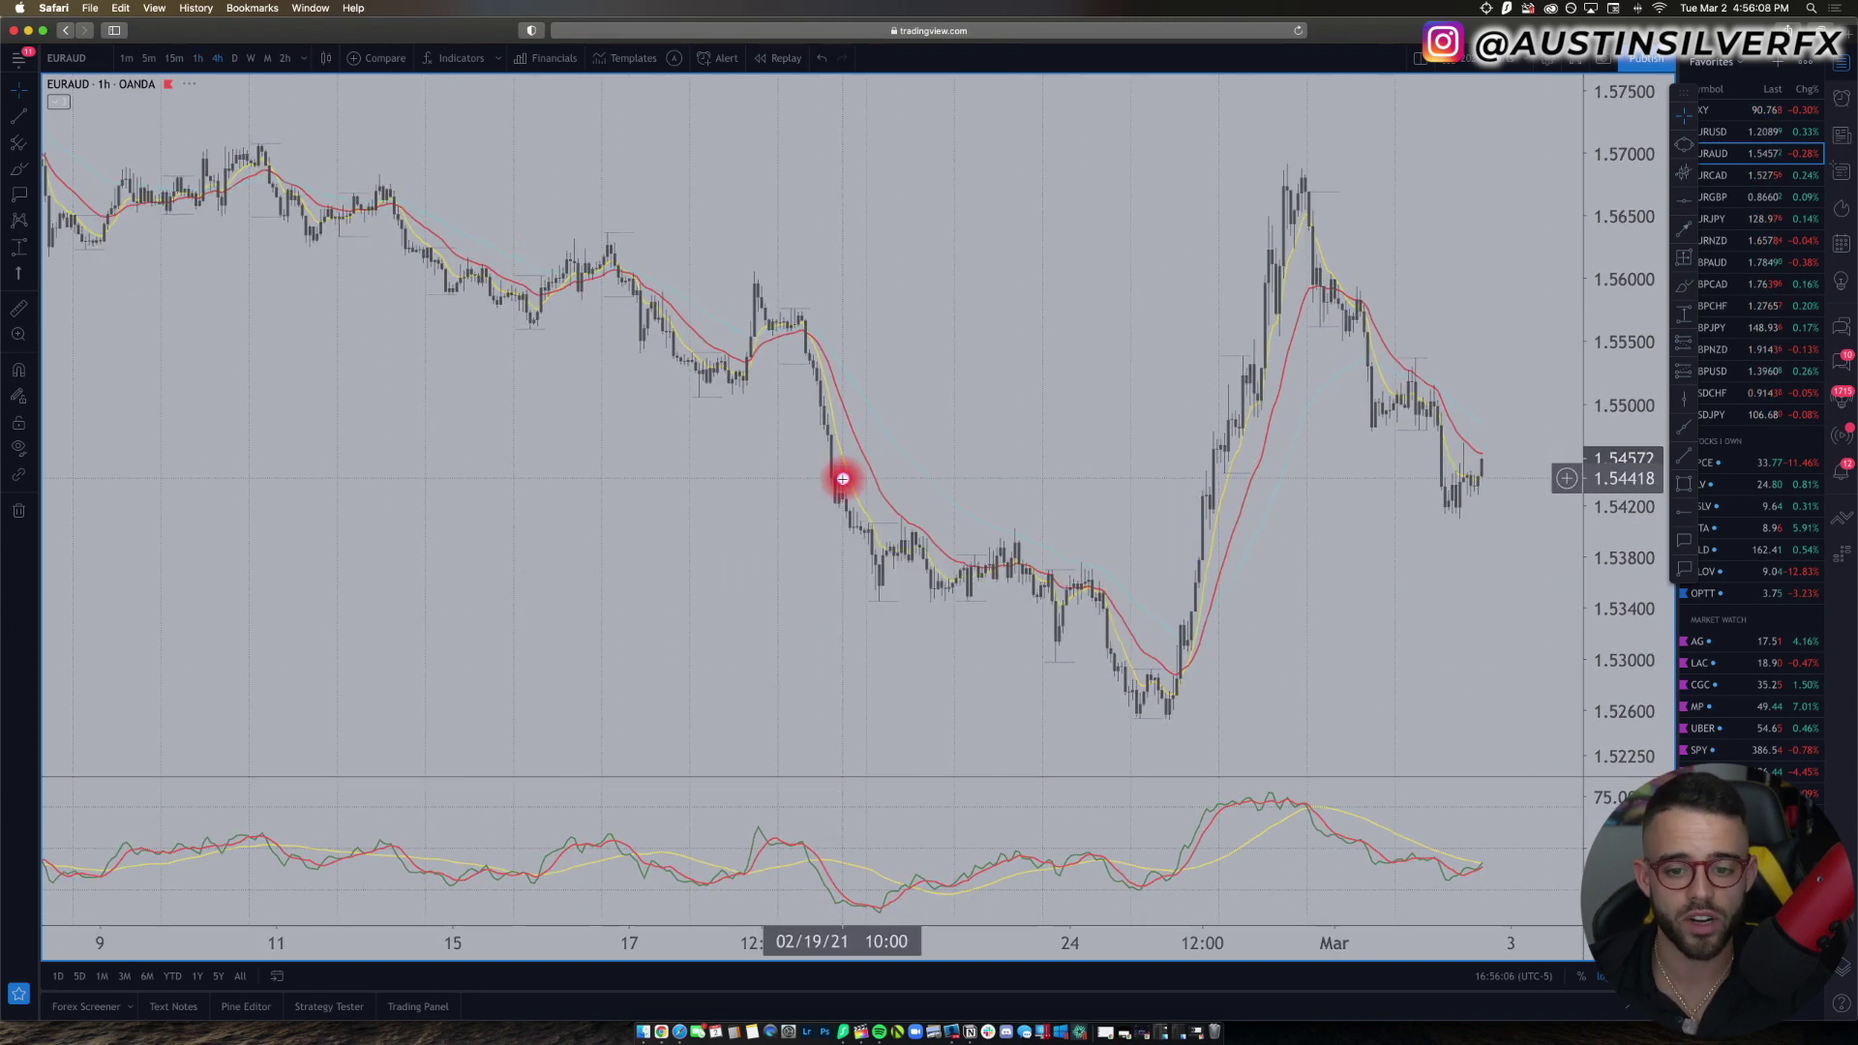
scroll(1327, 595, "up", 5)
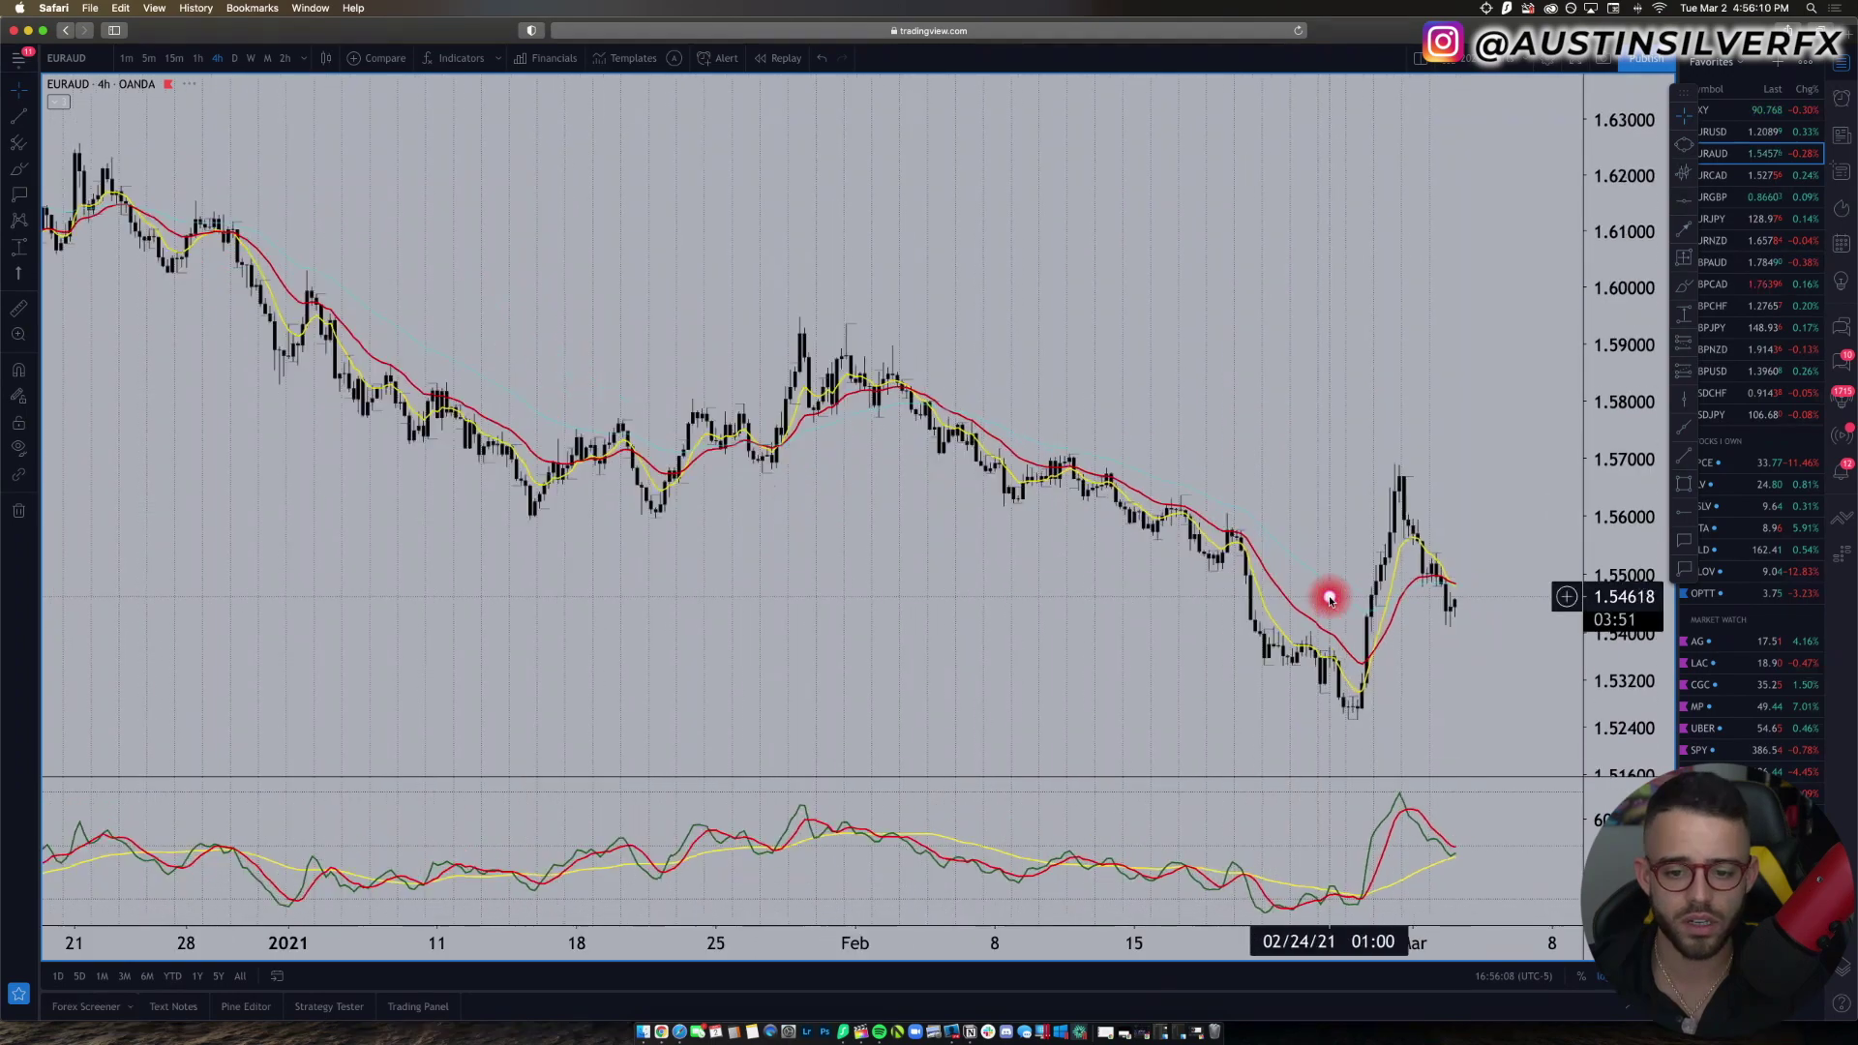
scroll(1330, 600, "up", 5)
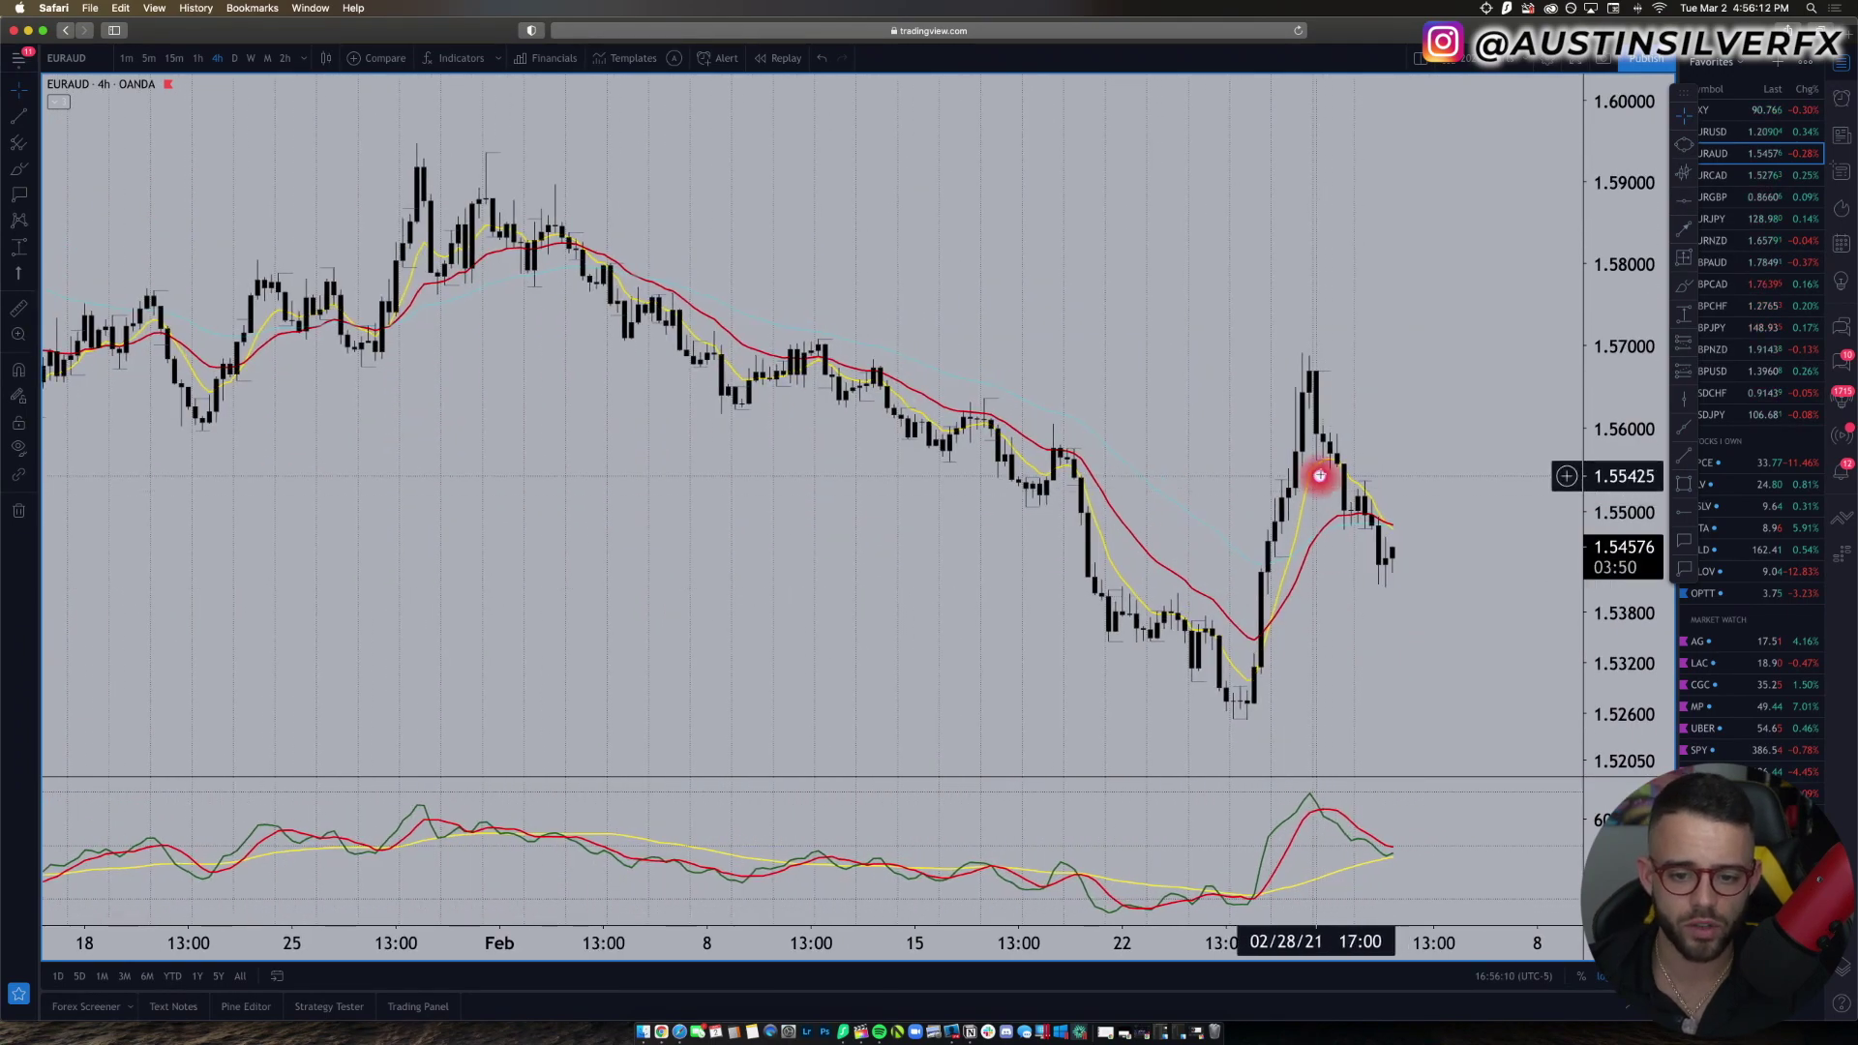
type("1D")
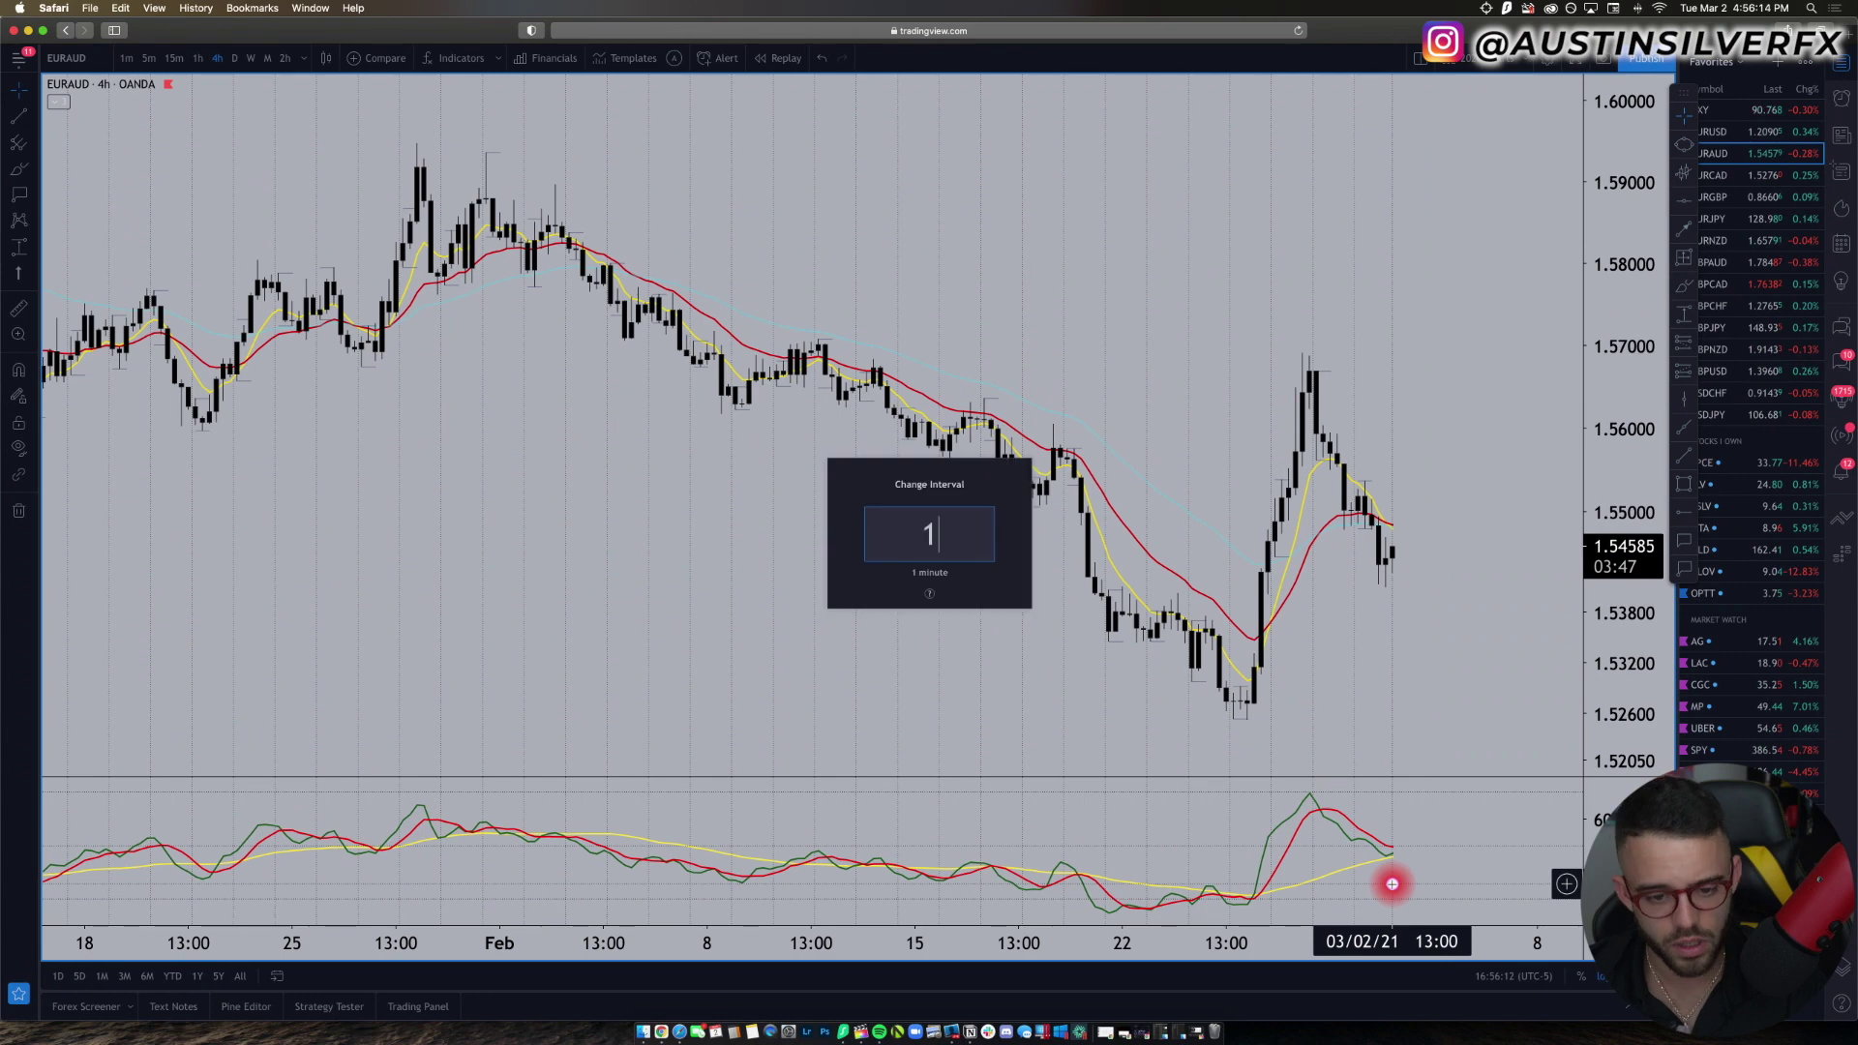
key("Return")
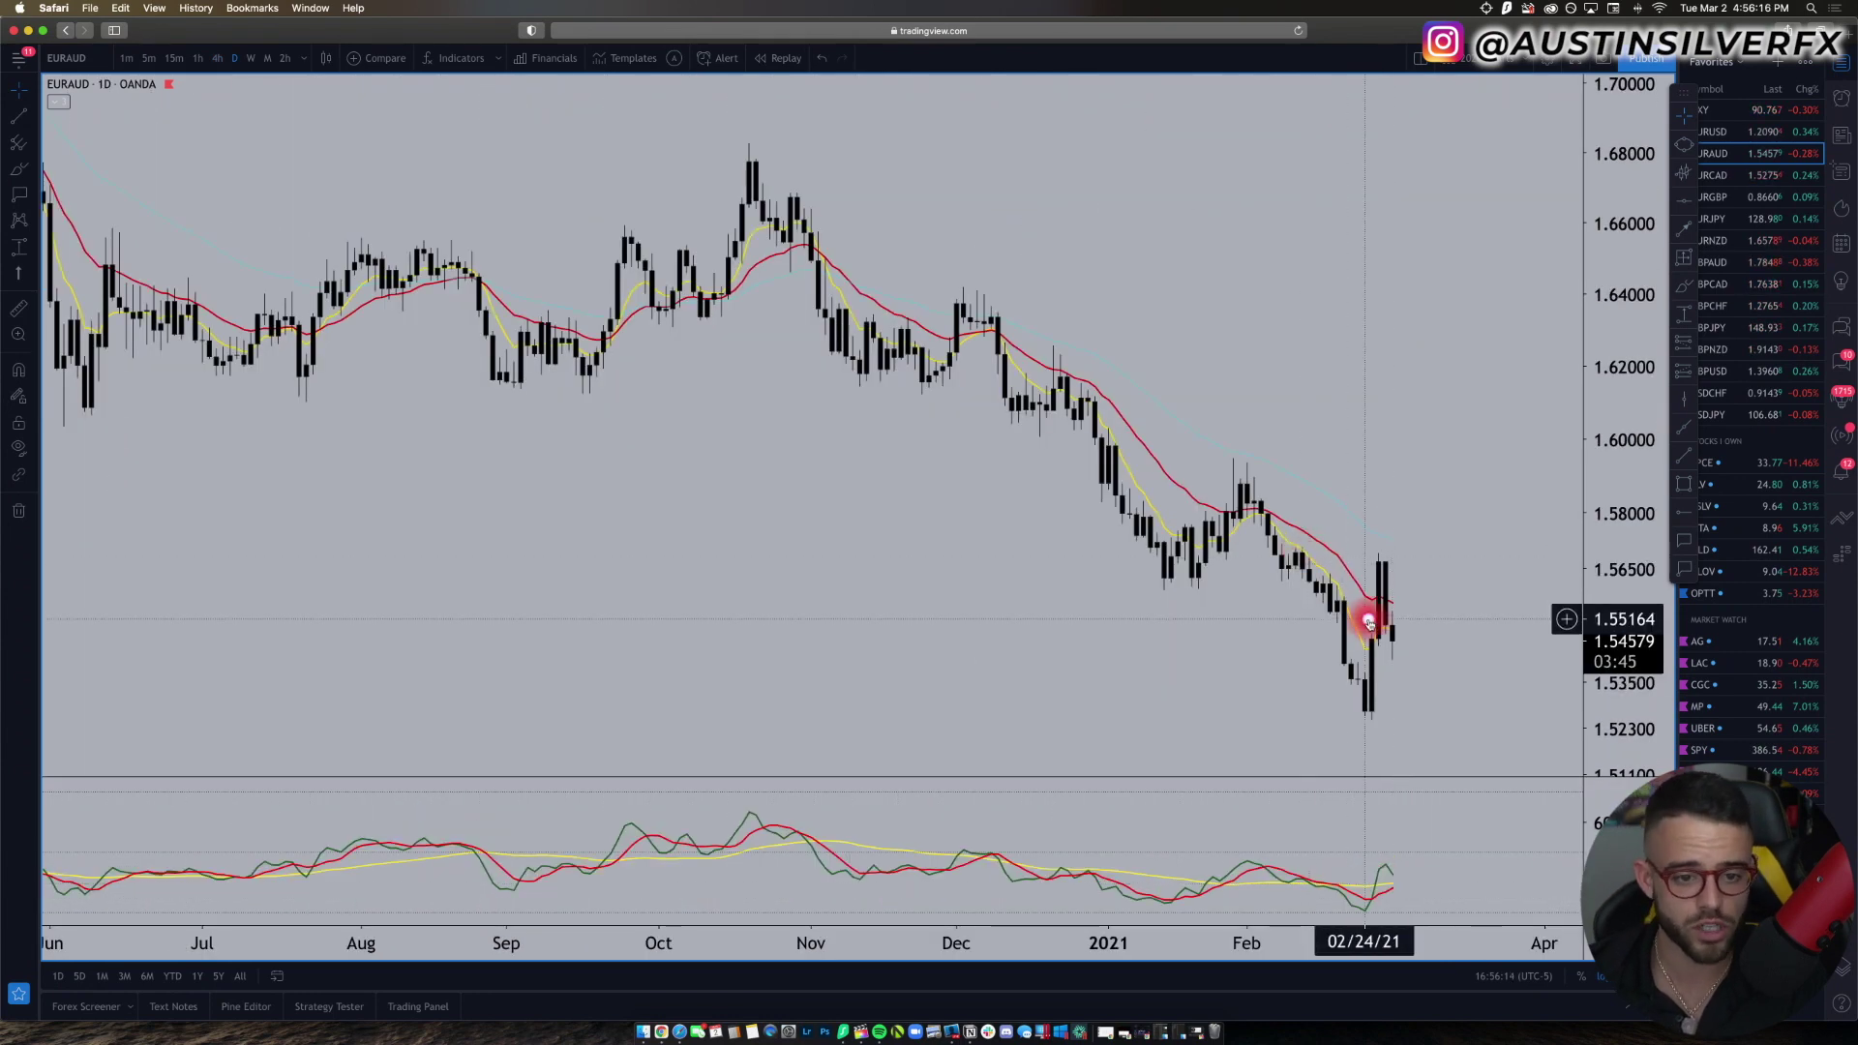
Step: Return the EURAUD chart to the 15-minute interval, showing price from 28 February to 2 March
type("15")
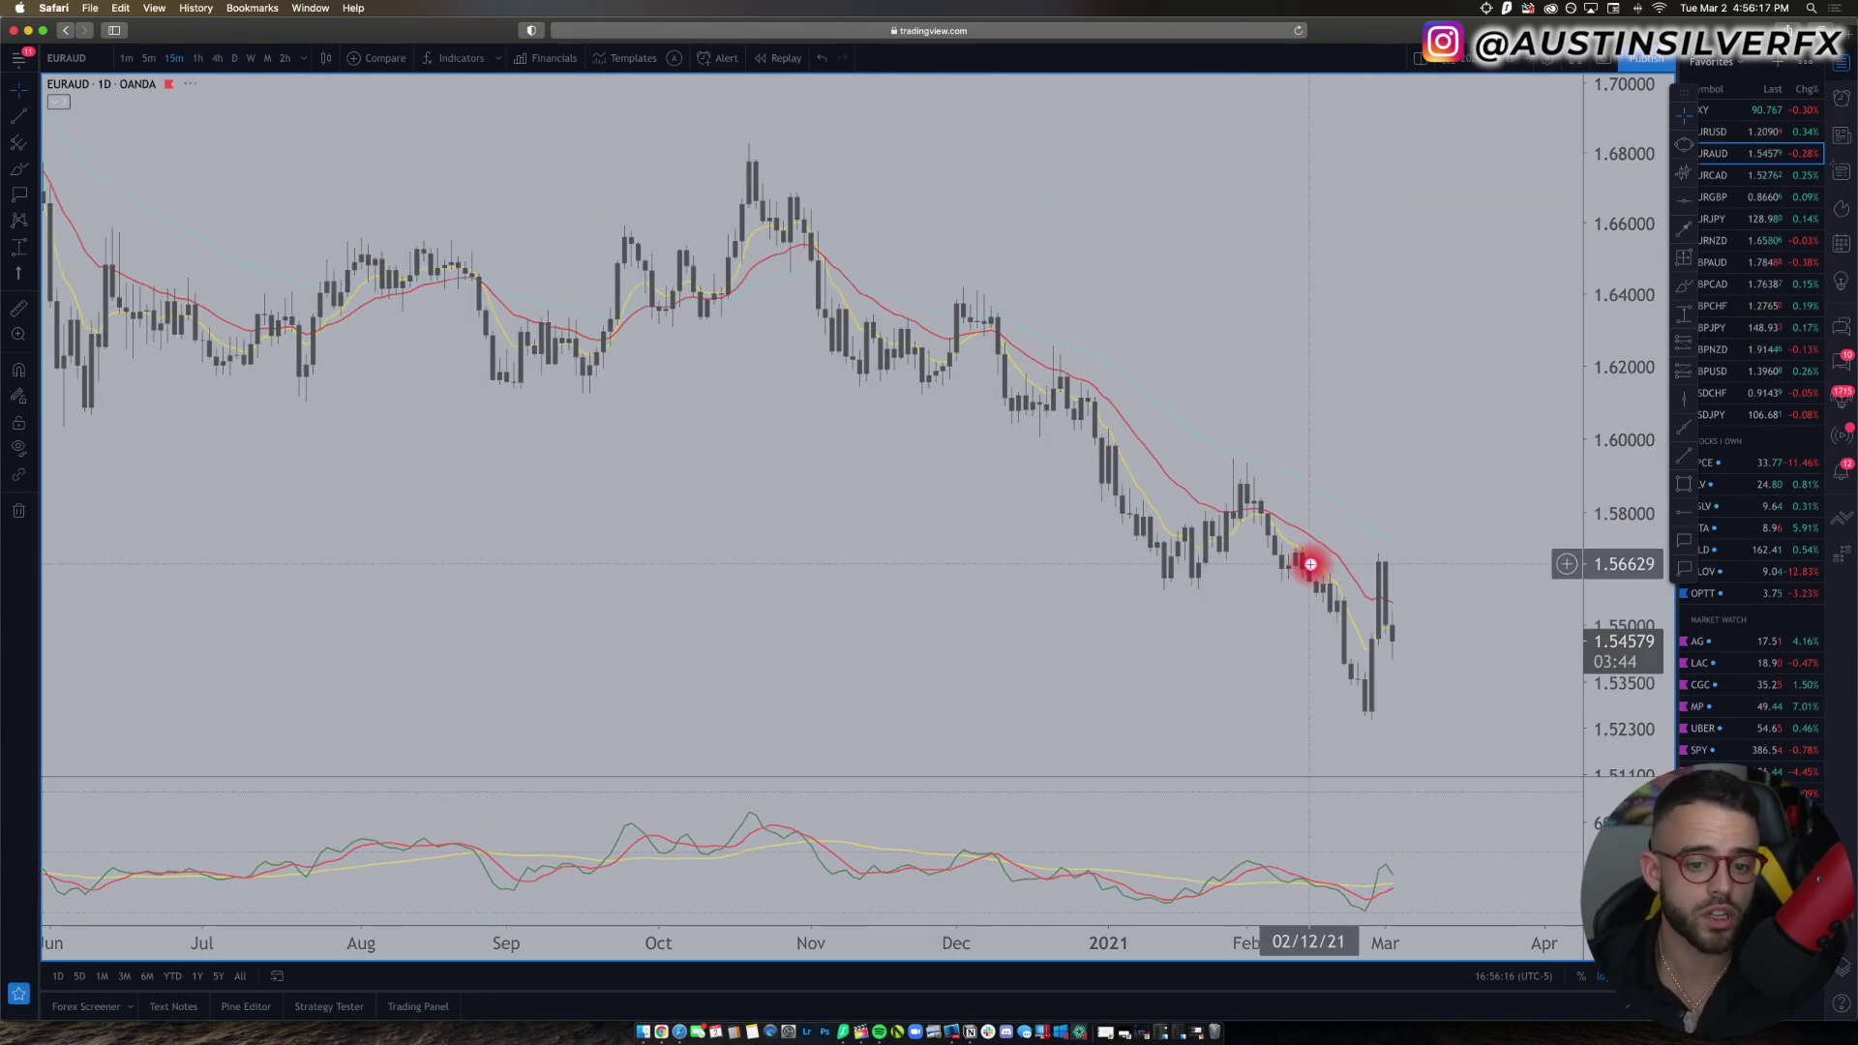
key("Return")
scroll(428, 241, "down", 4)
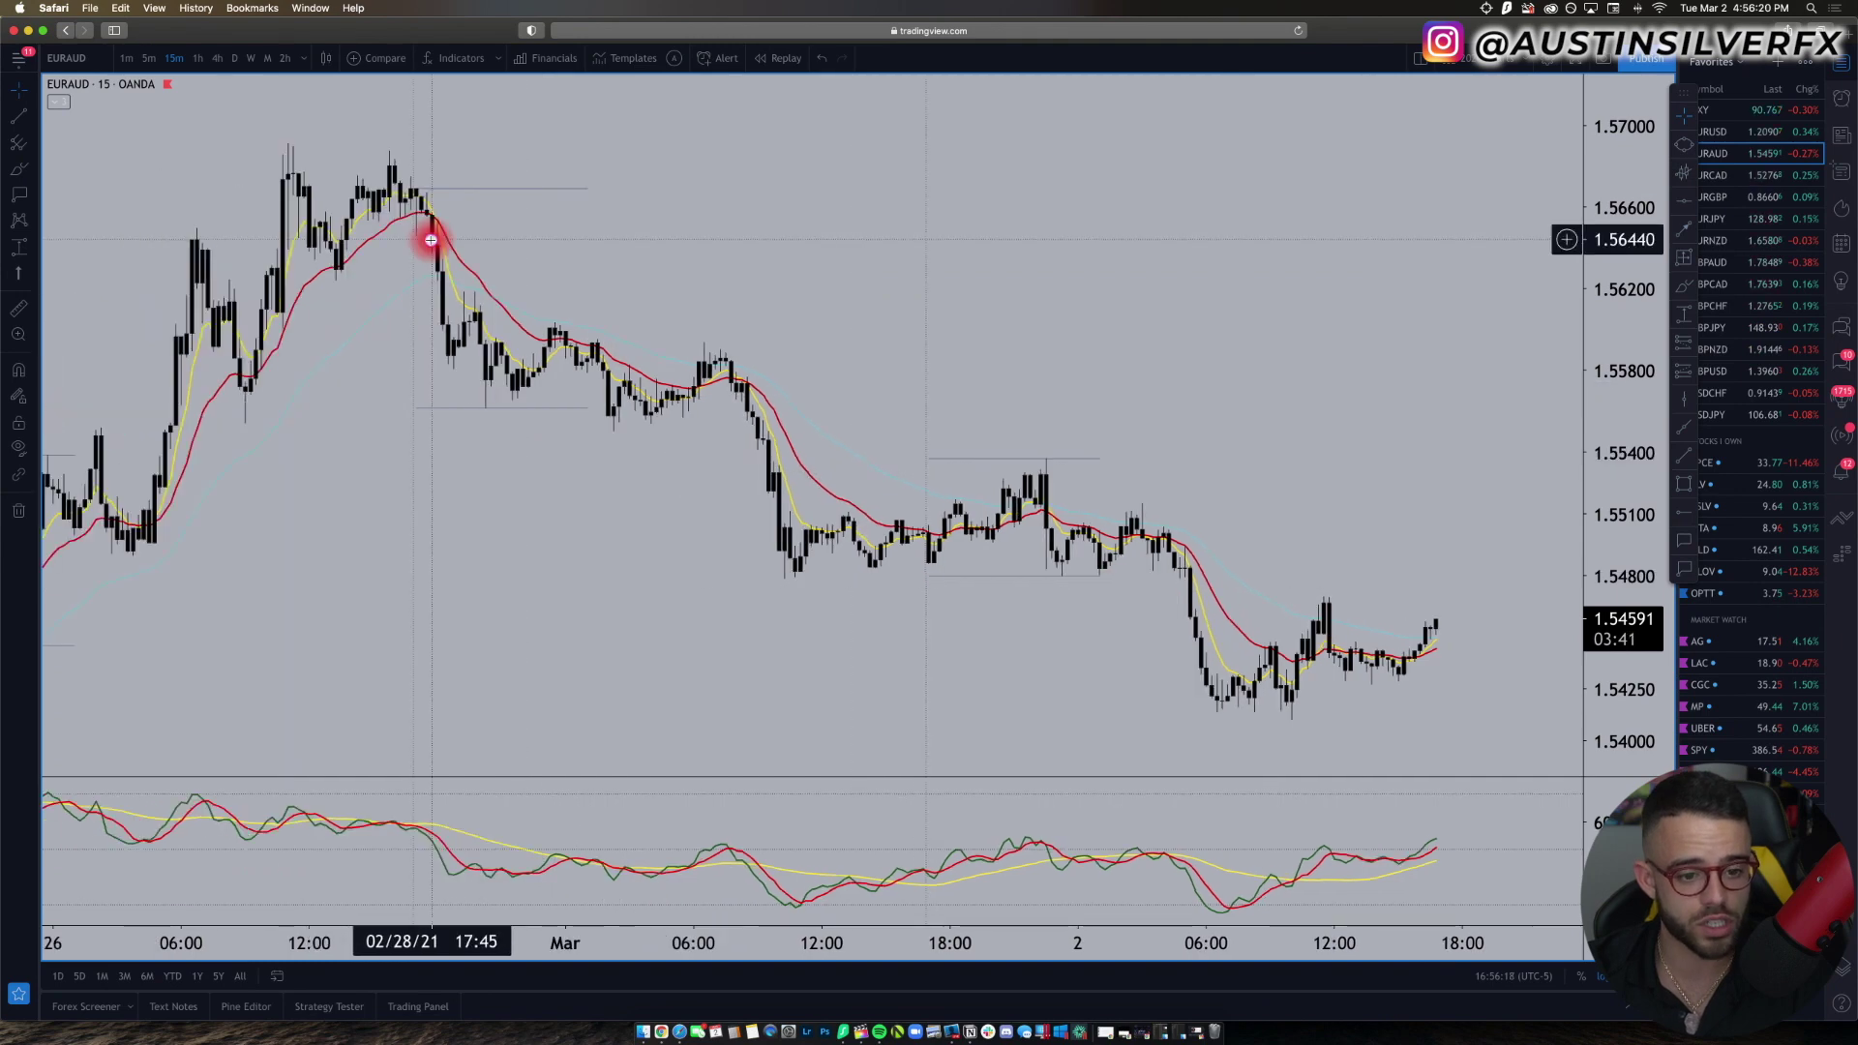
scroll(1261, 585, "up", 3)
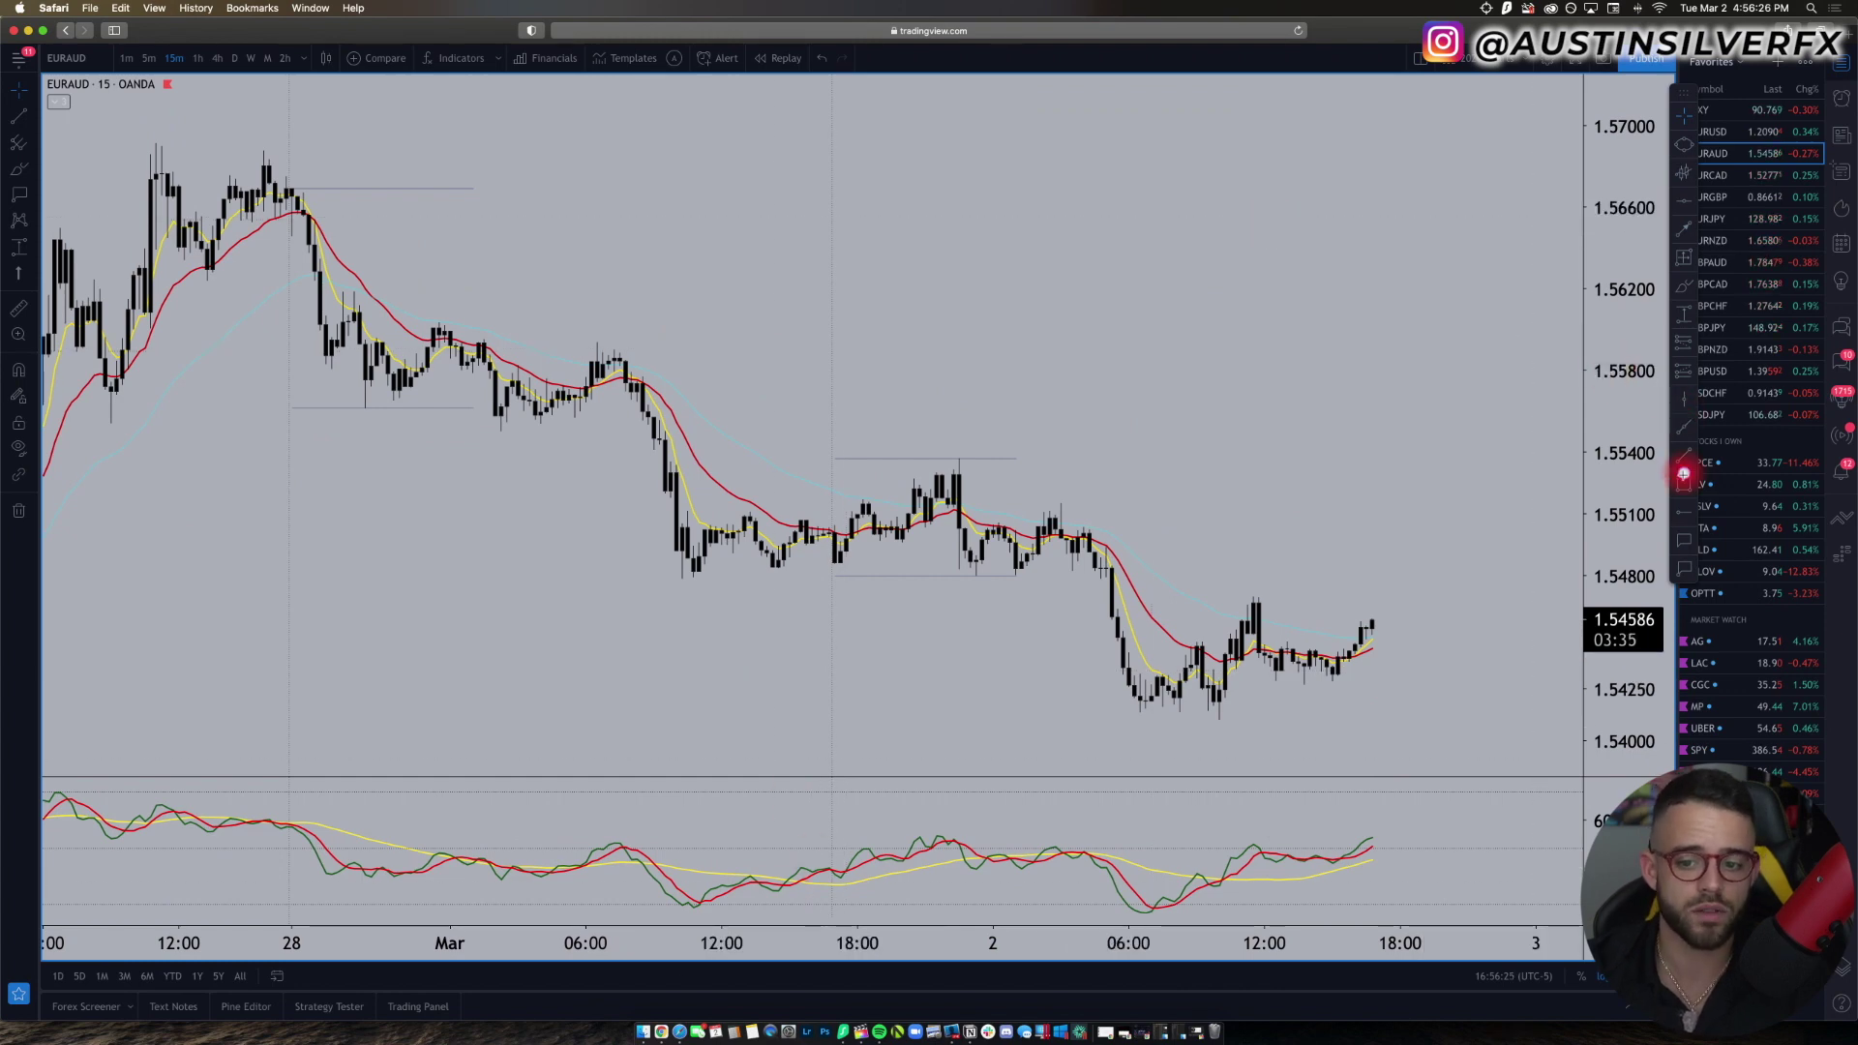
Step: With the Brush, draw three horizontal levels at the March swings and sketch a projected retest and drop from the 1.54849 level
left_click(1682, 288)
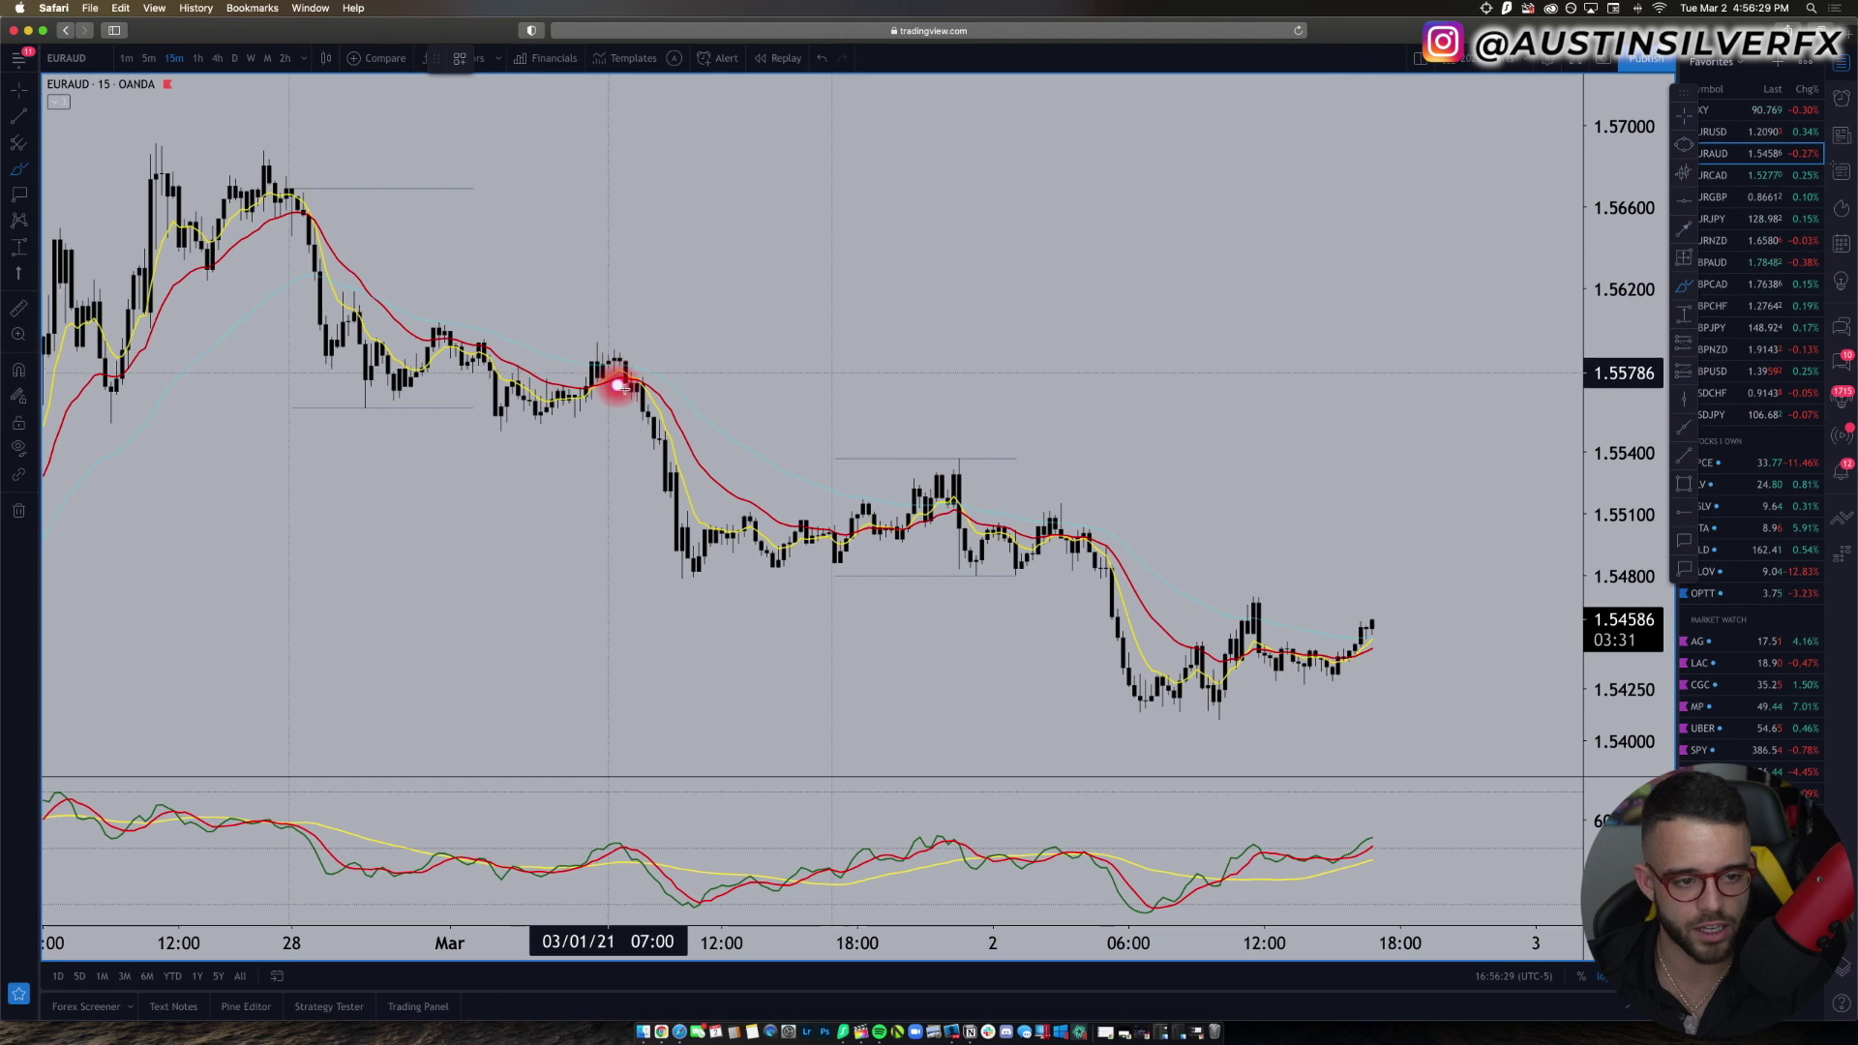
left_click(722, 394)
left_click_drag(890, 466, 1236, 466)
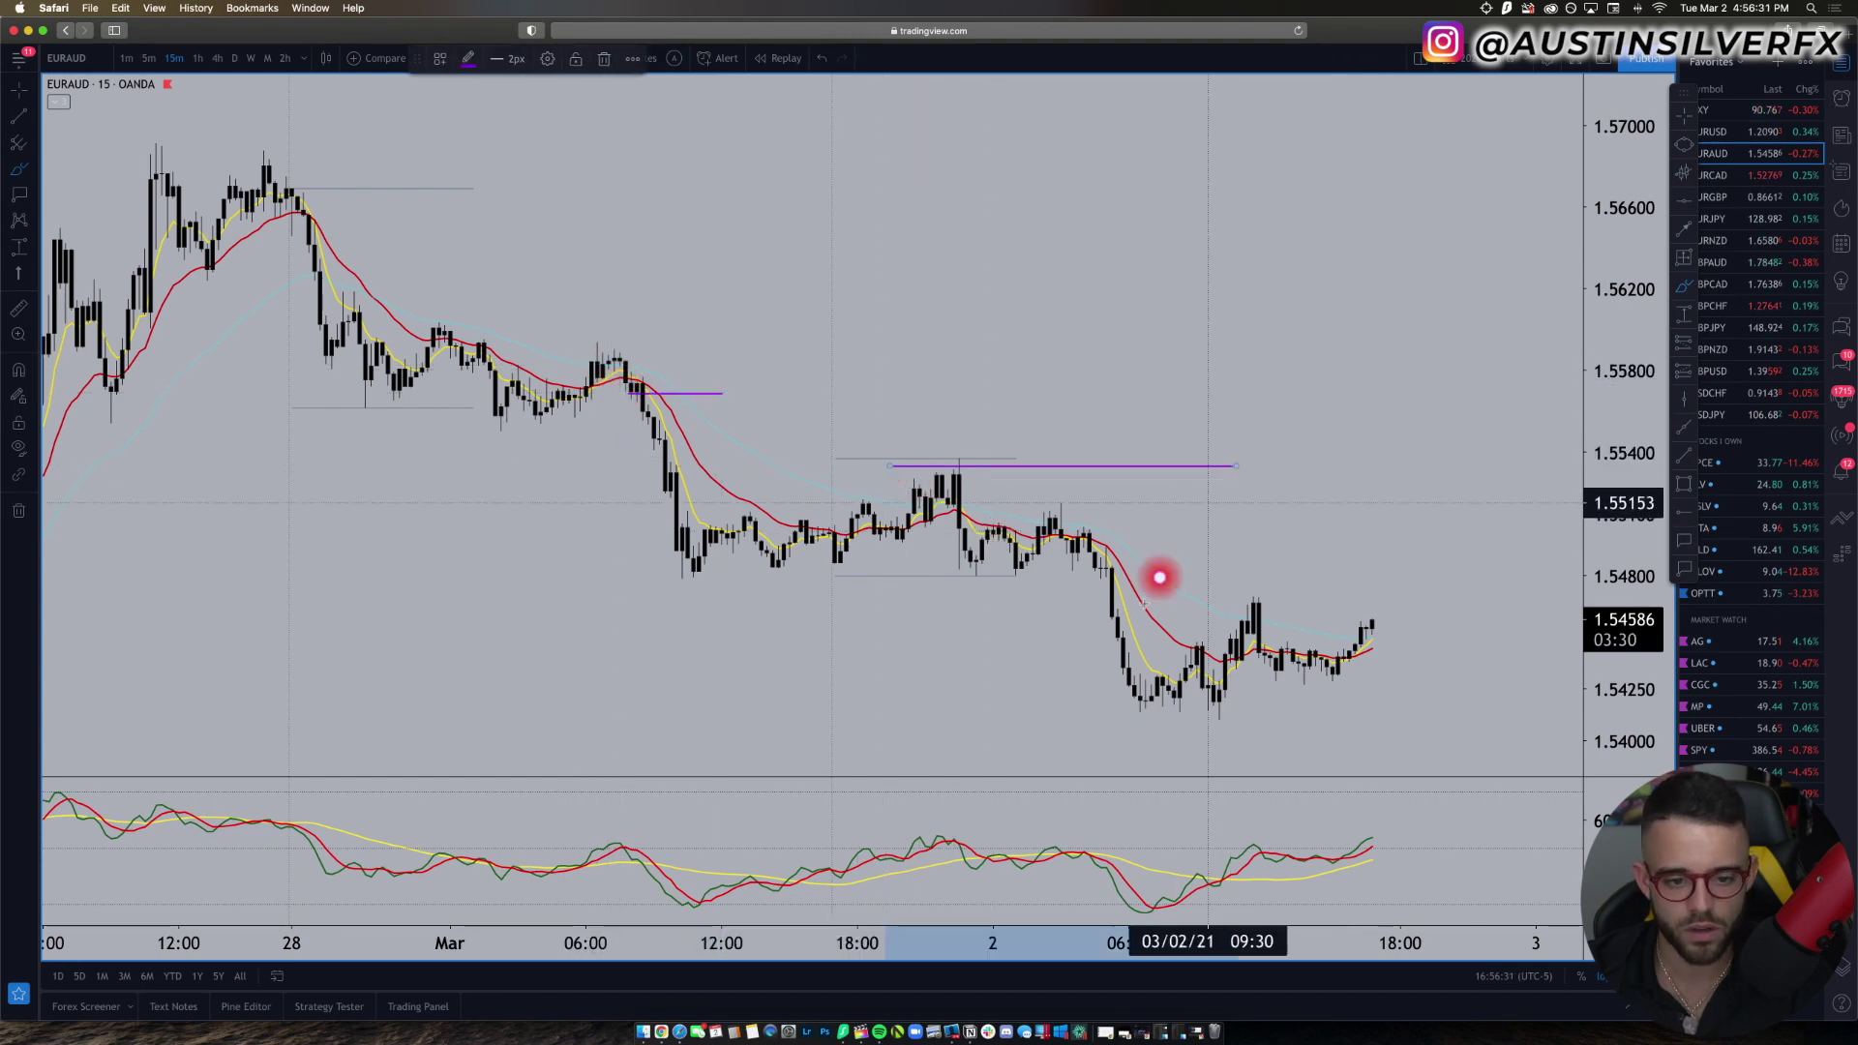
left_click_drag(682, 564, 1582, 564)
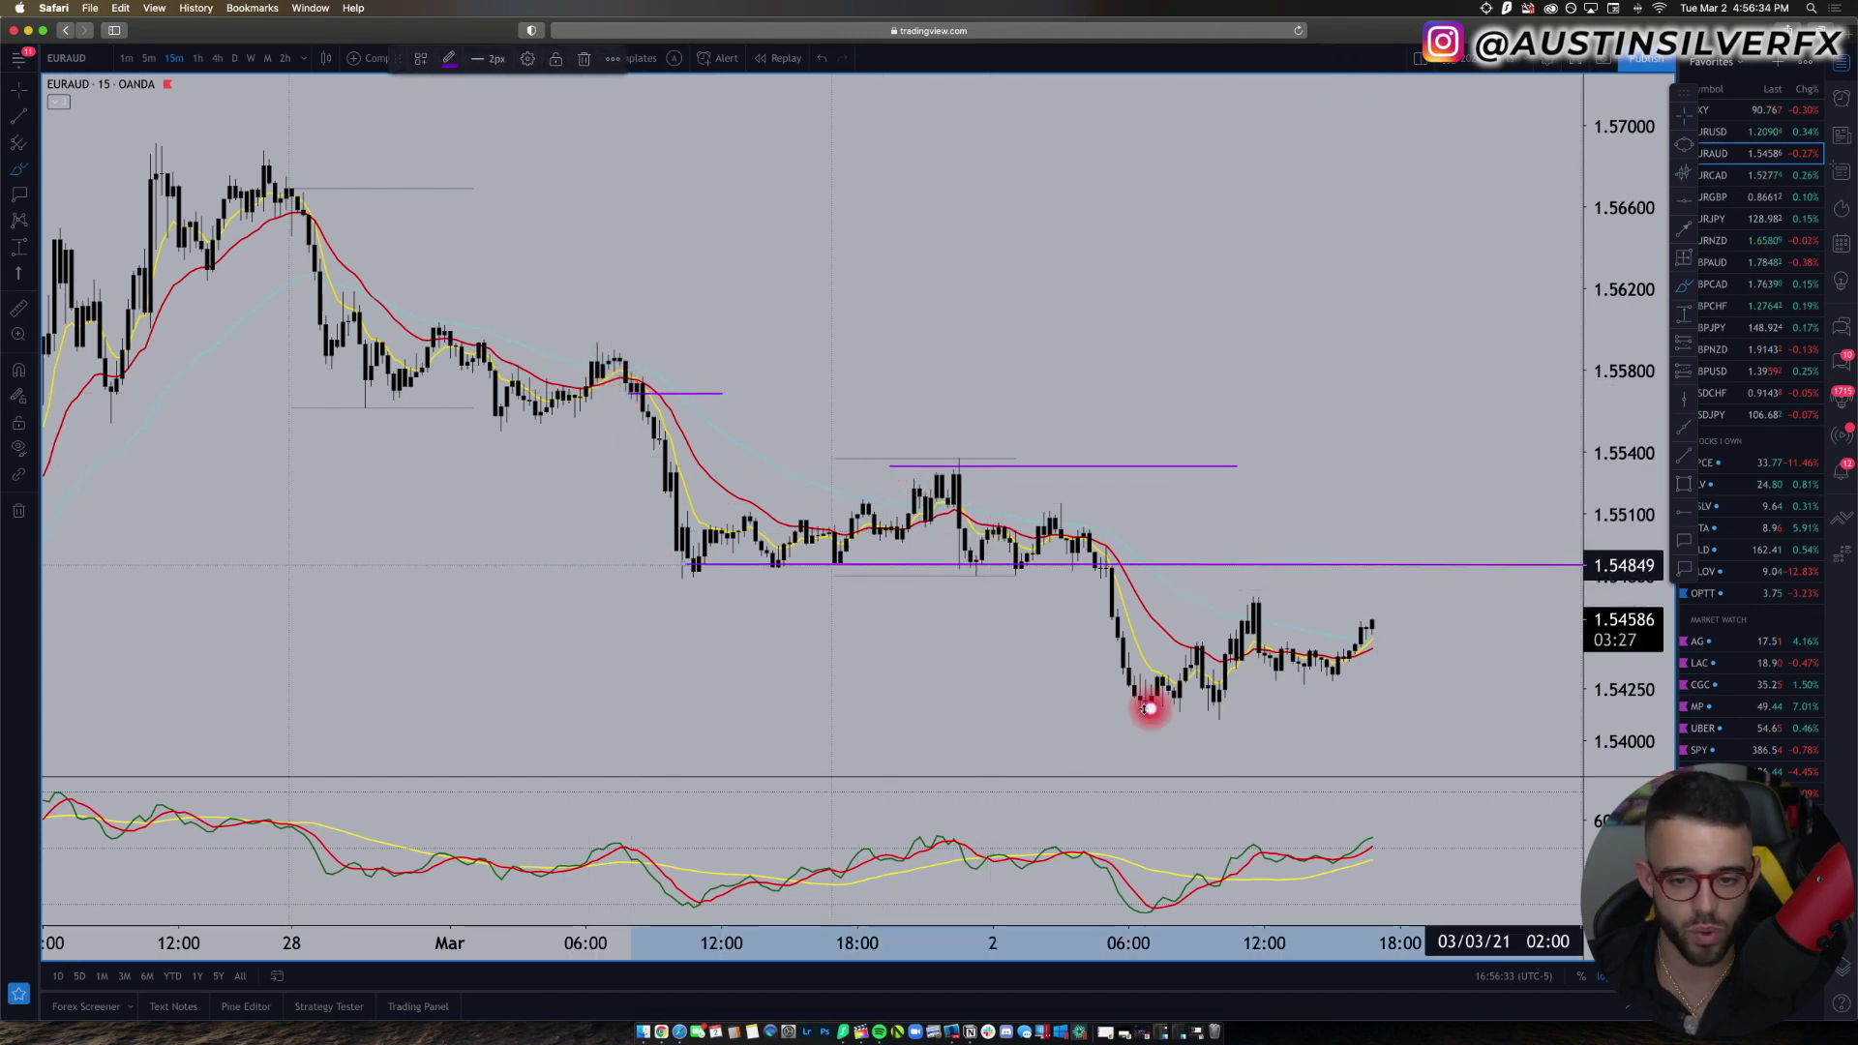
mouse_move(1440, 536)
left_mouse_down()
mouse_move(1518, 514)
mouse_move(1464, 674)
mouse_move(1502, 704)
mouse_move(1551, 656)
left_mouse_up()
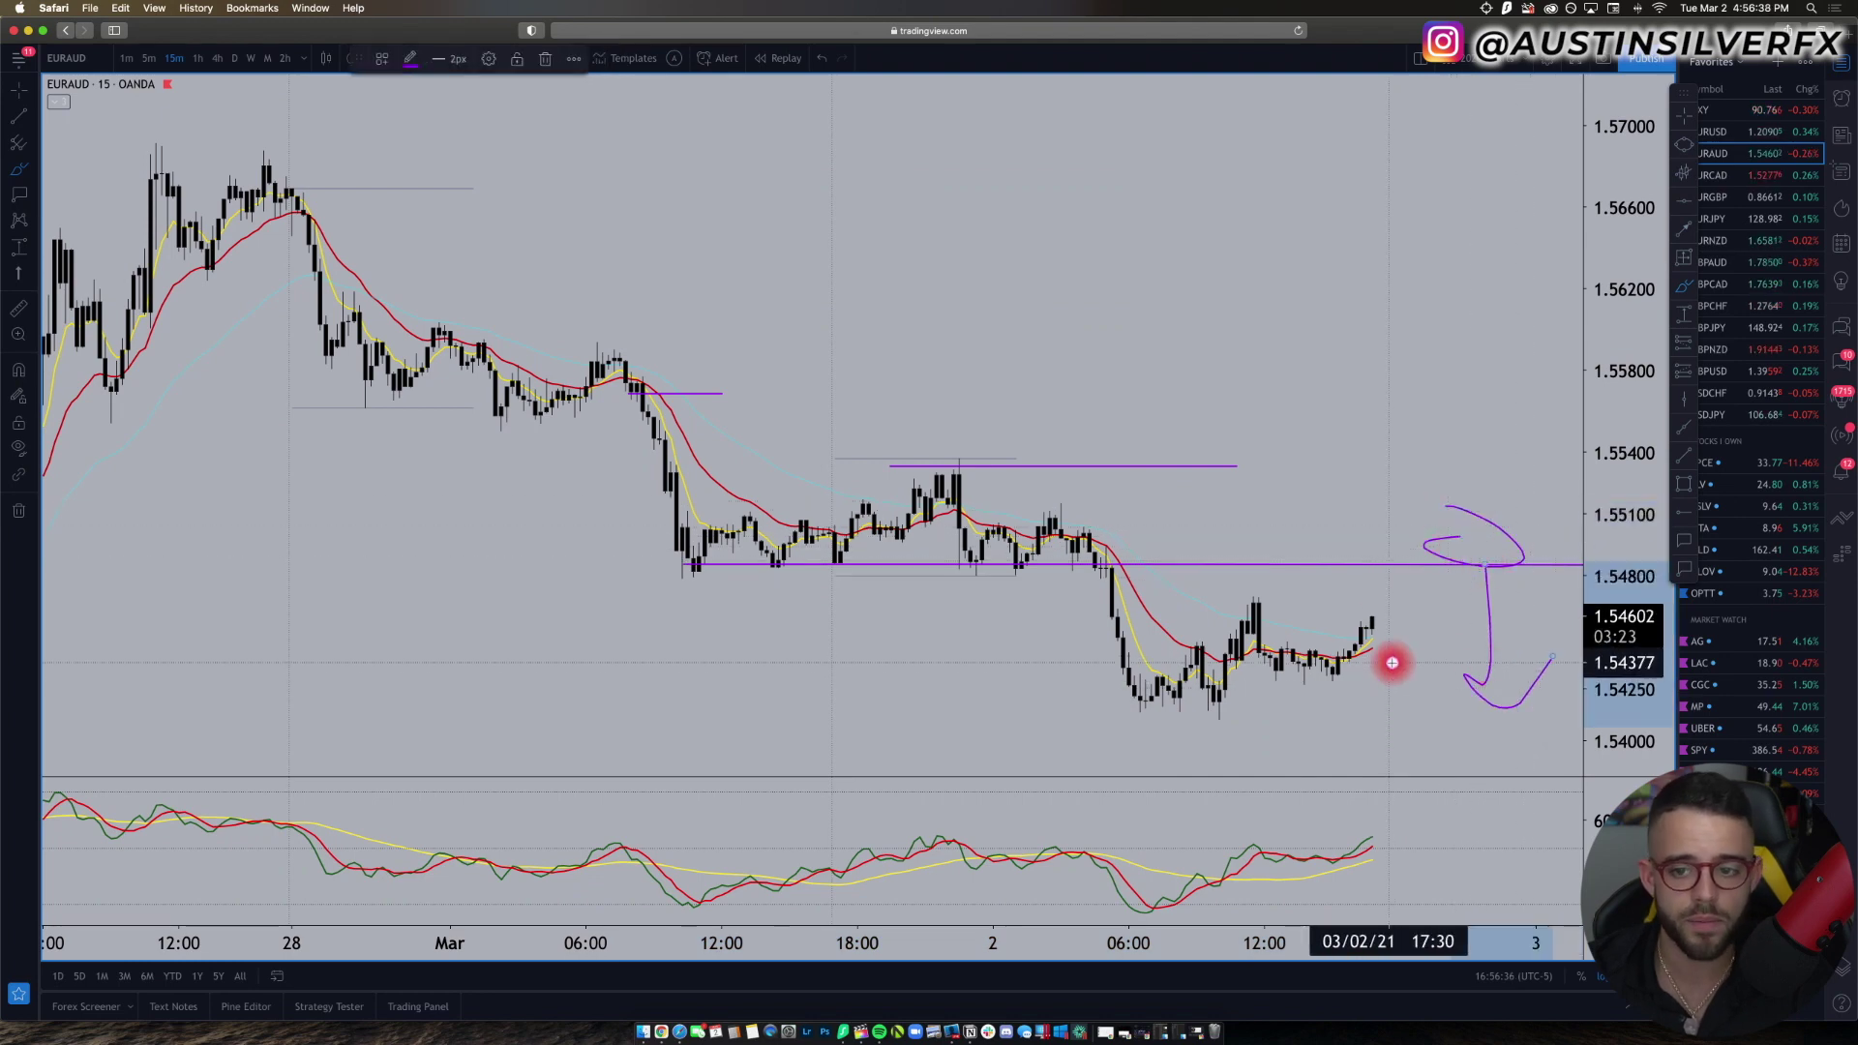
Step: Move the floating drawing toolbar off the watchlist and open the GBPCHF chart
left_click_drag(1676, 99, 1843, 89)
left_click(1729, 303)
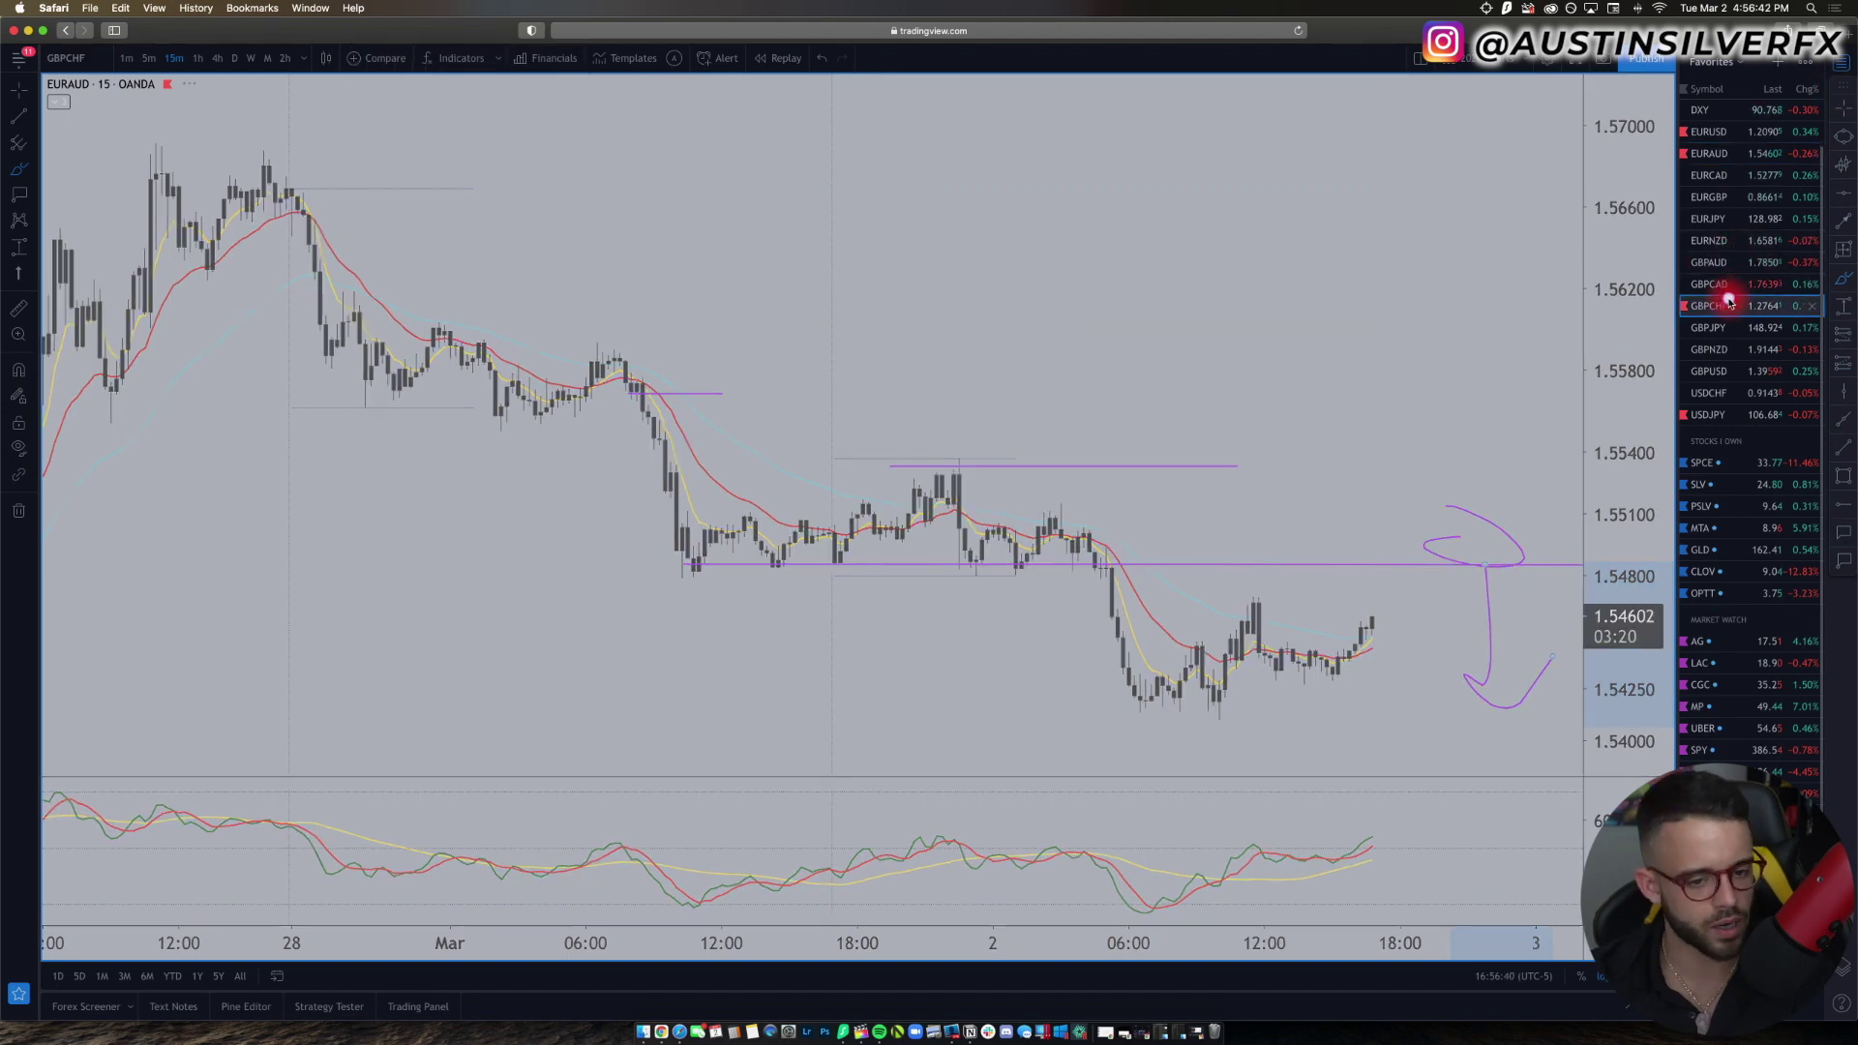
scroll(1039, 339, "down", 5)
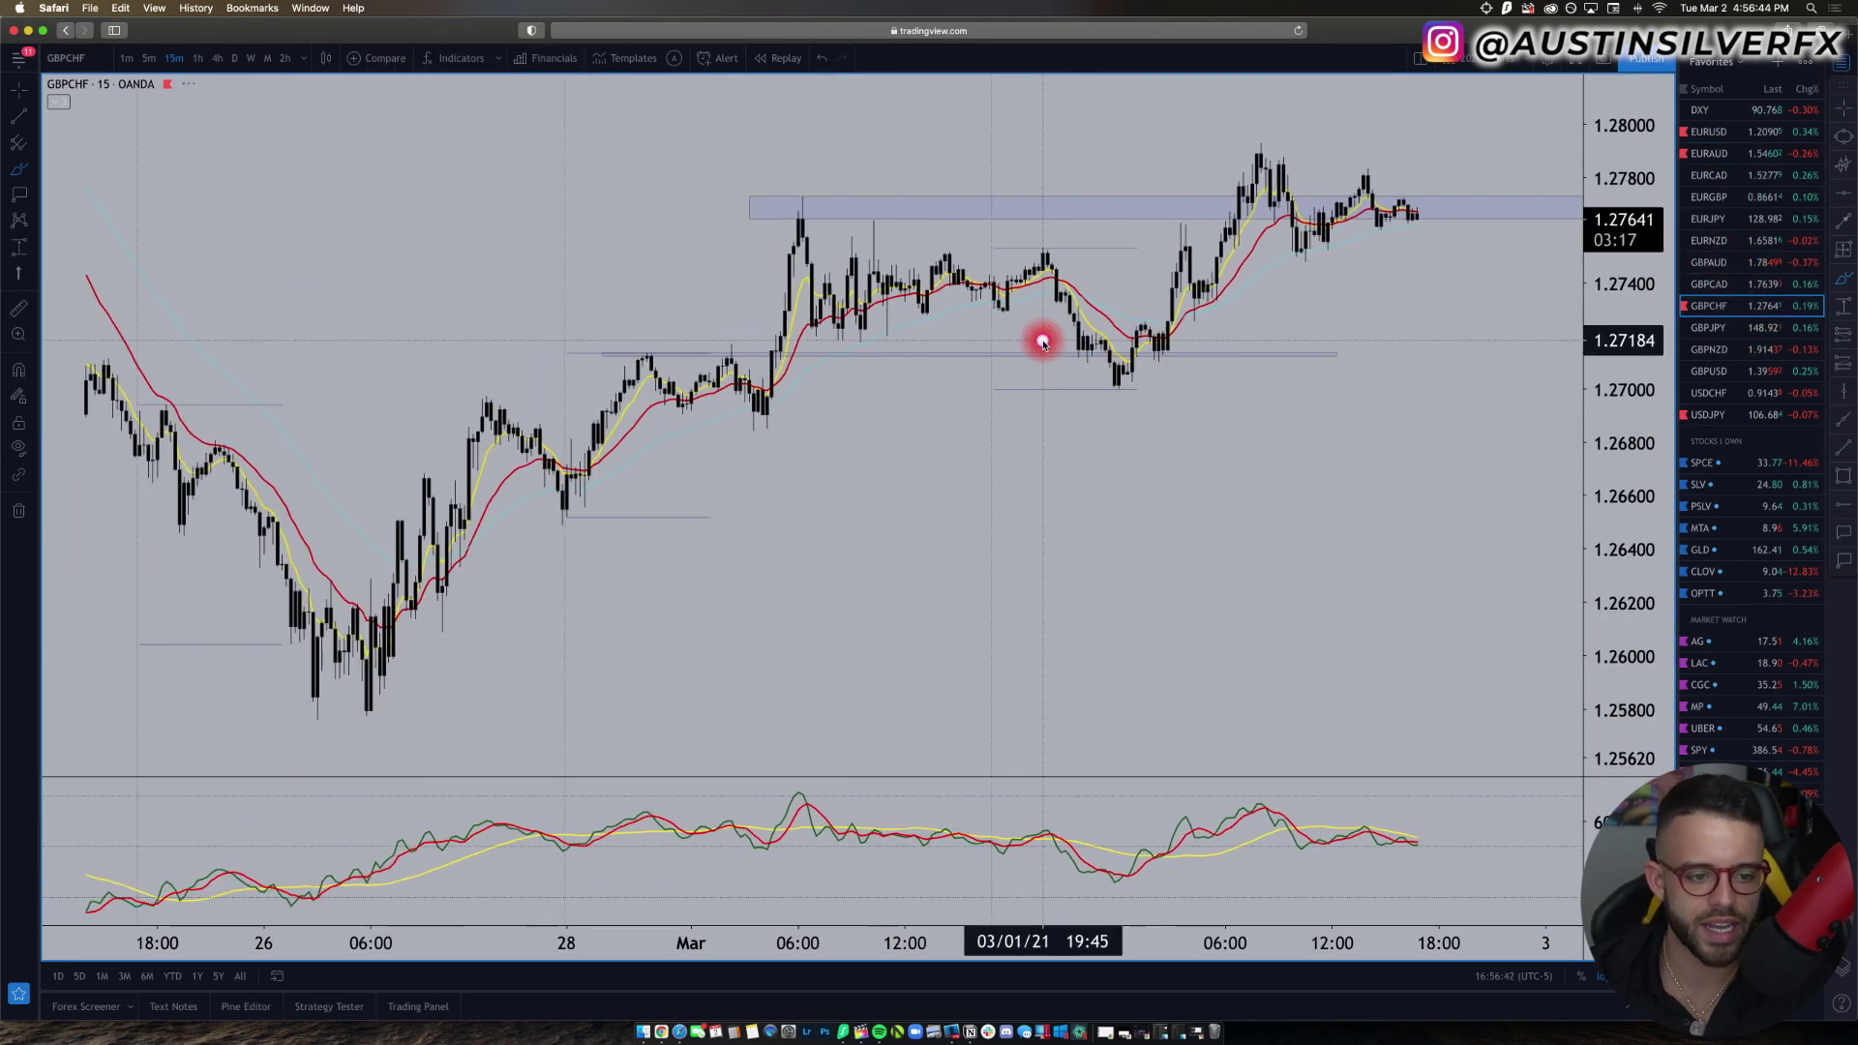
Step: Examine GBPCHF price action and the oscillator on the 15-minute chart from 22 February to 1 March
scroll(1043, 341, "down", 3)
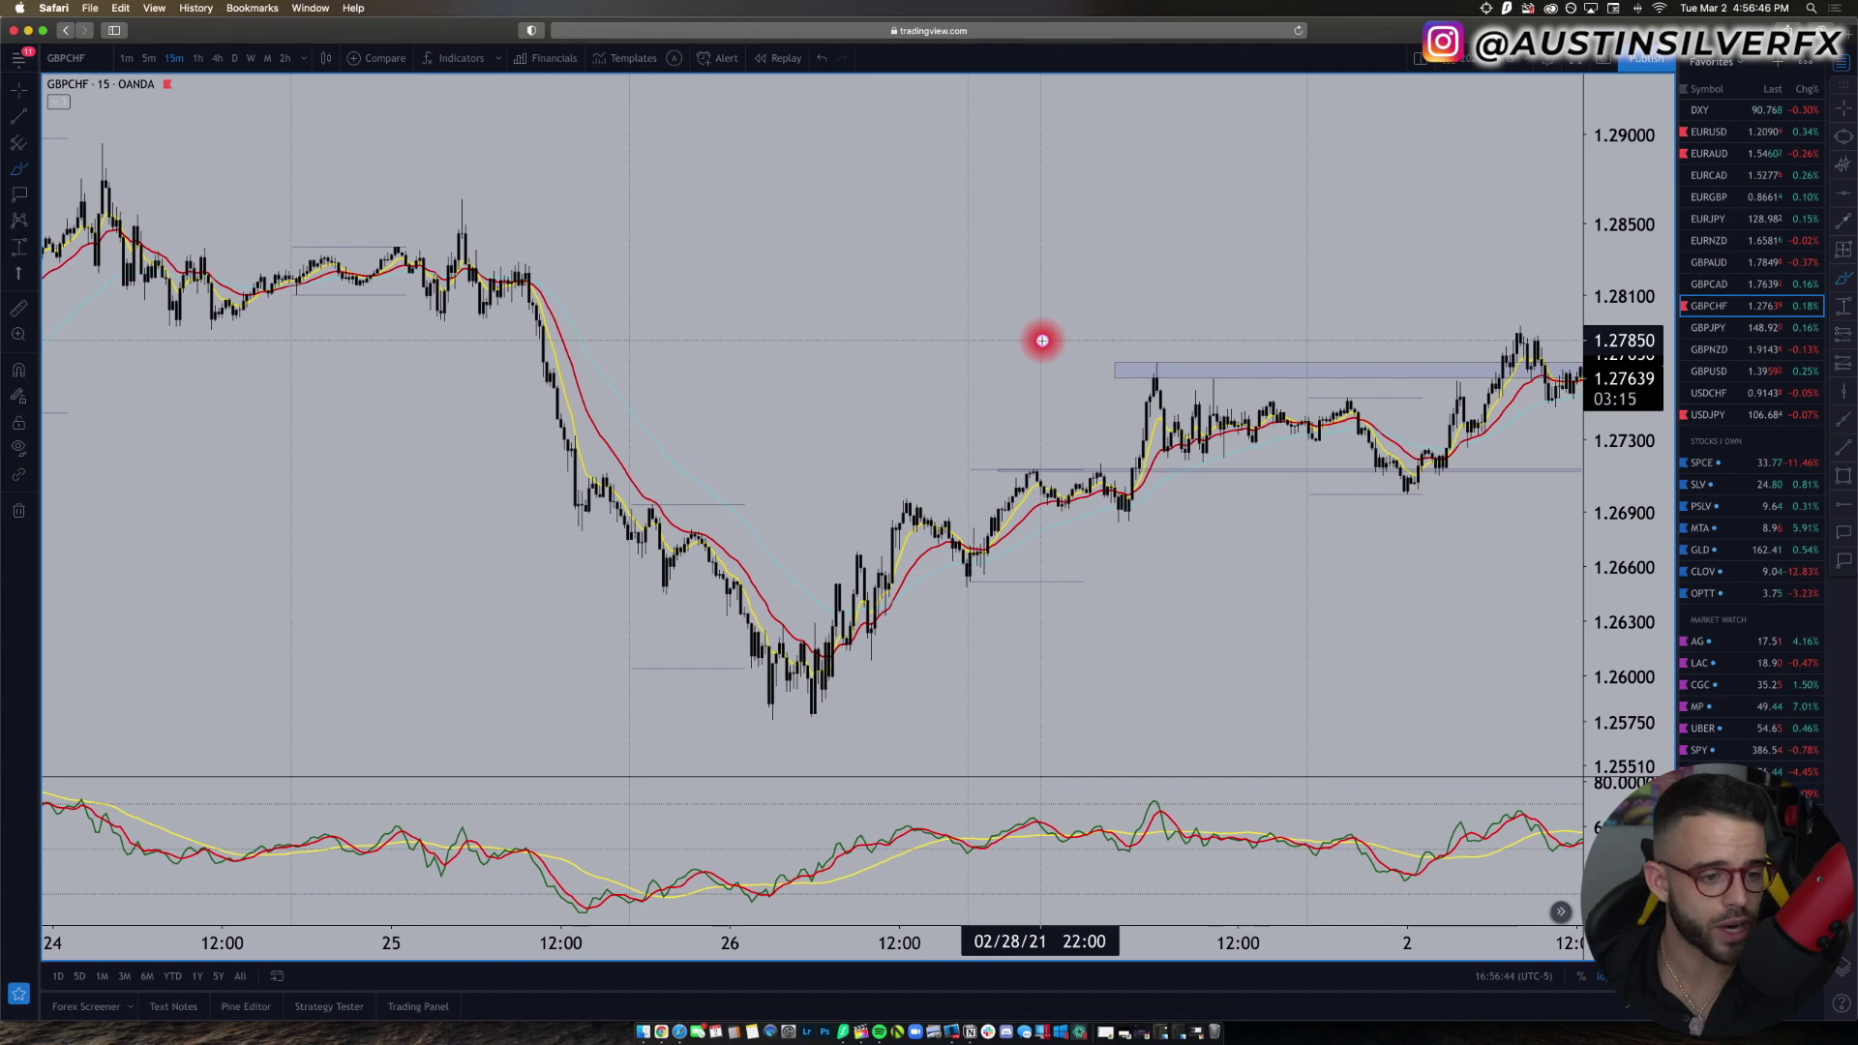
scroll(1042, 341, "left", 10)
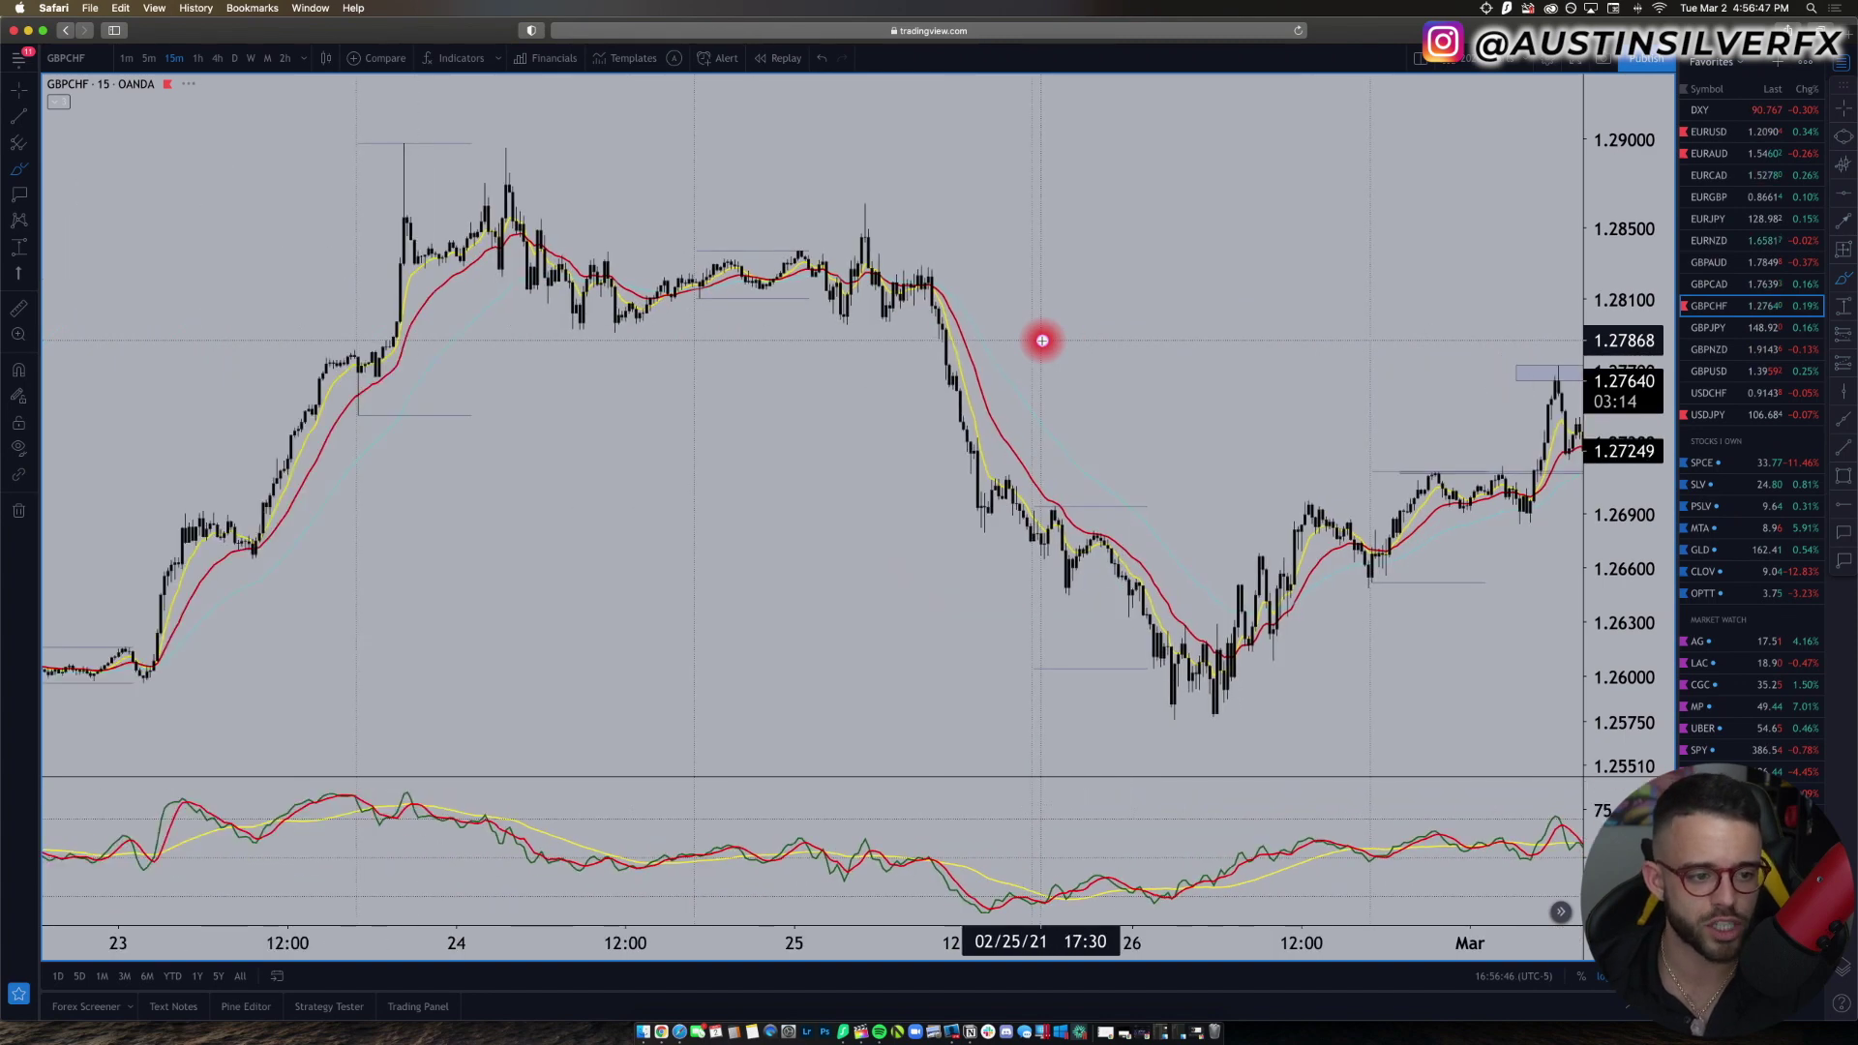
scroll(1042, 341, "left", 4)
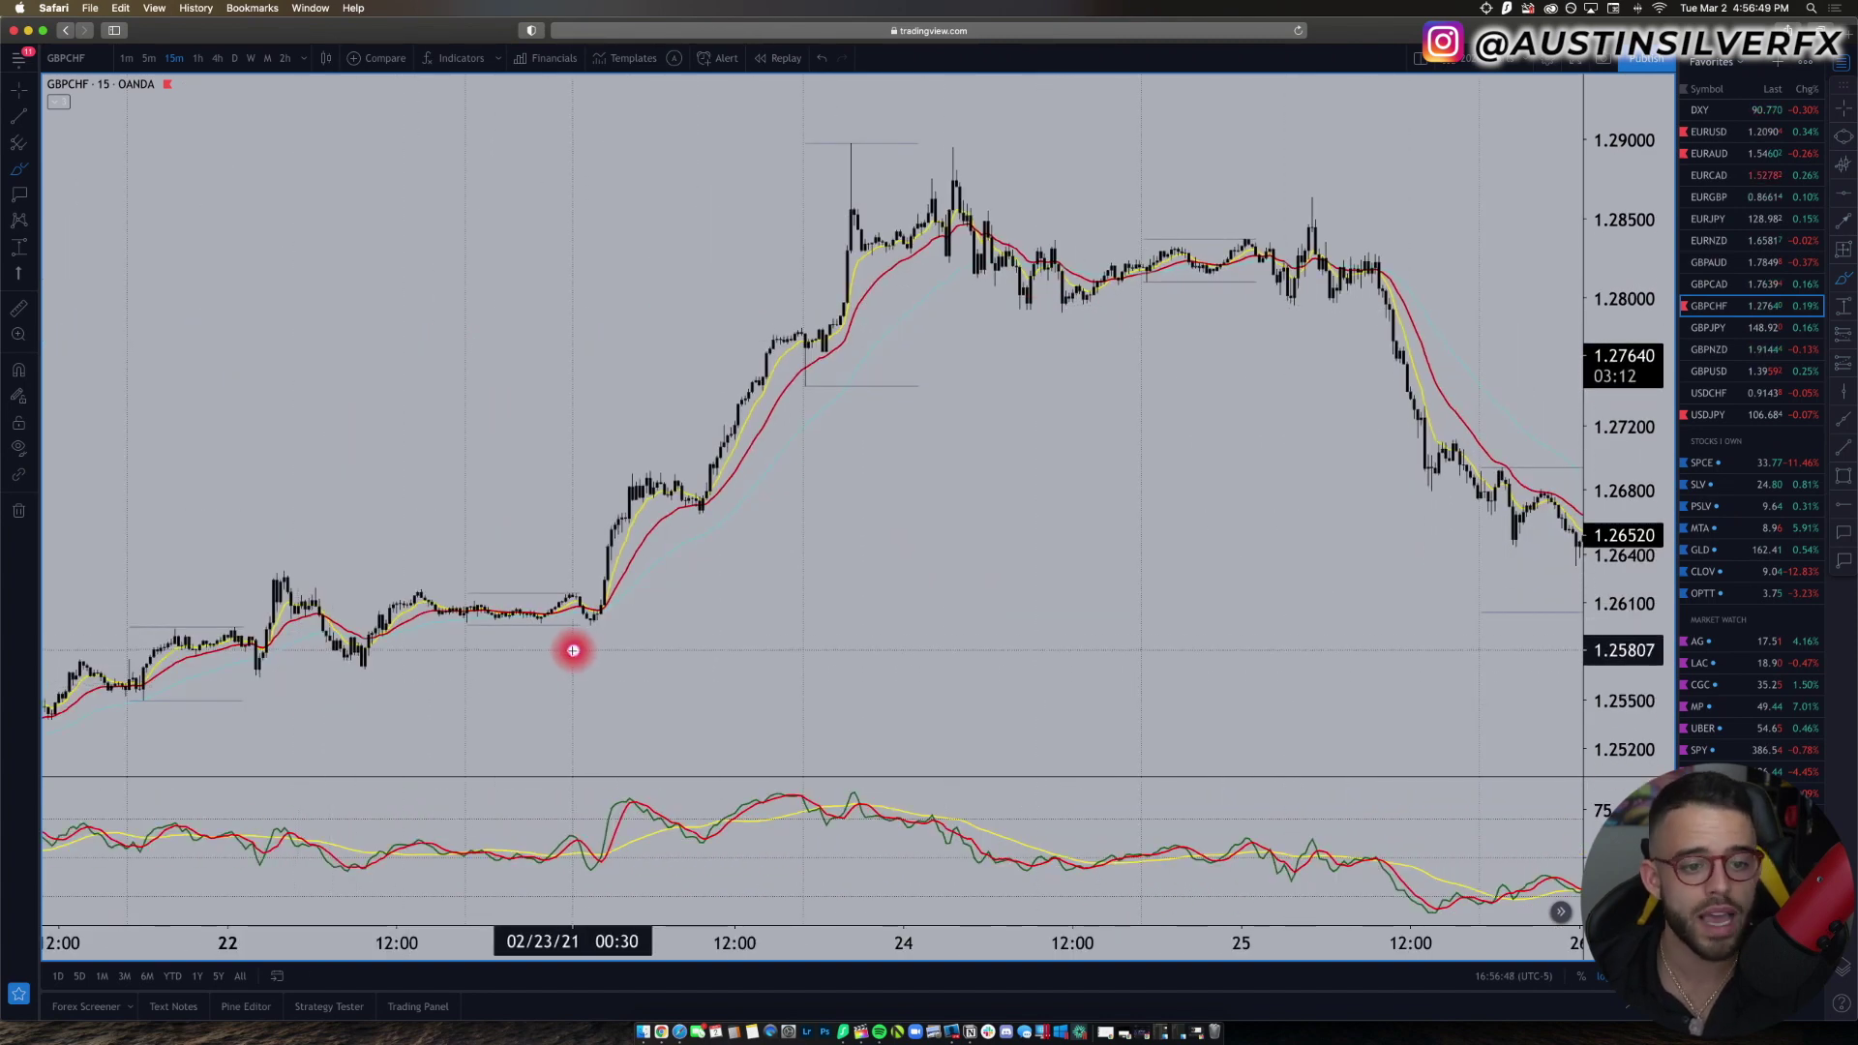
scroll(357, 606, "left", 15)
scroll(616, 574, "right", 15)
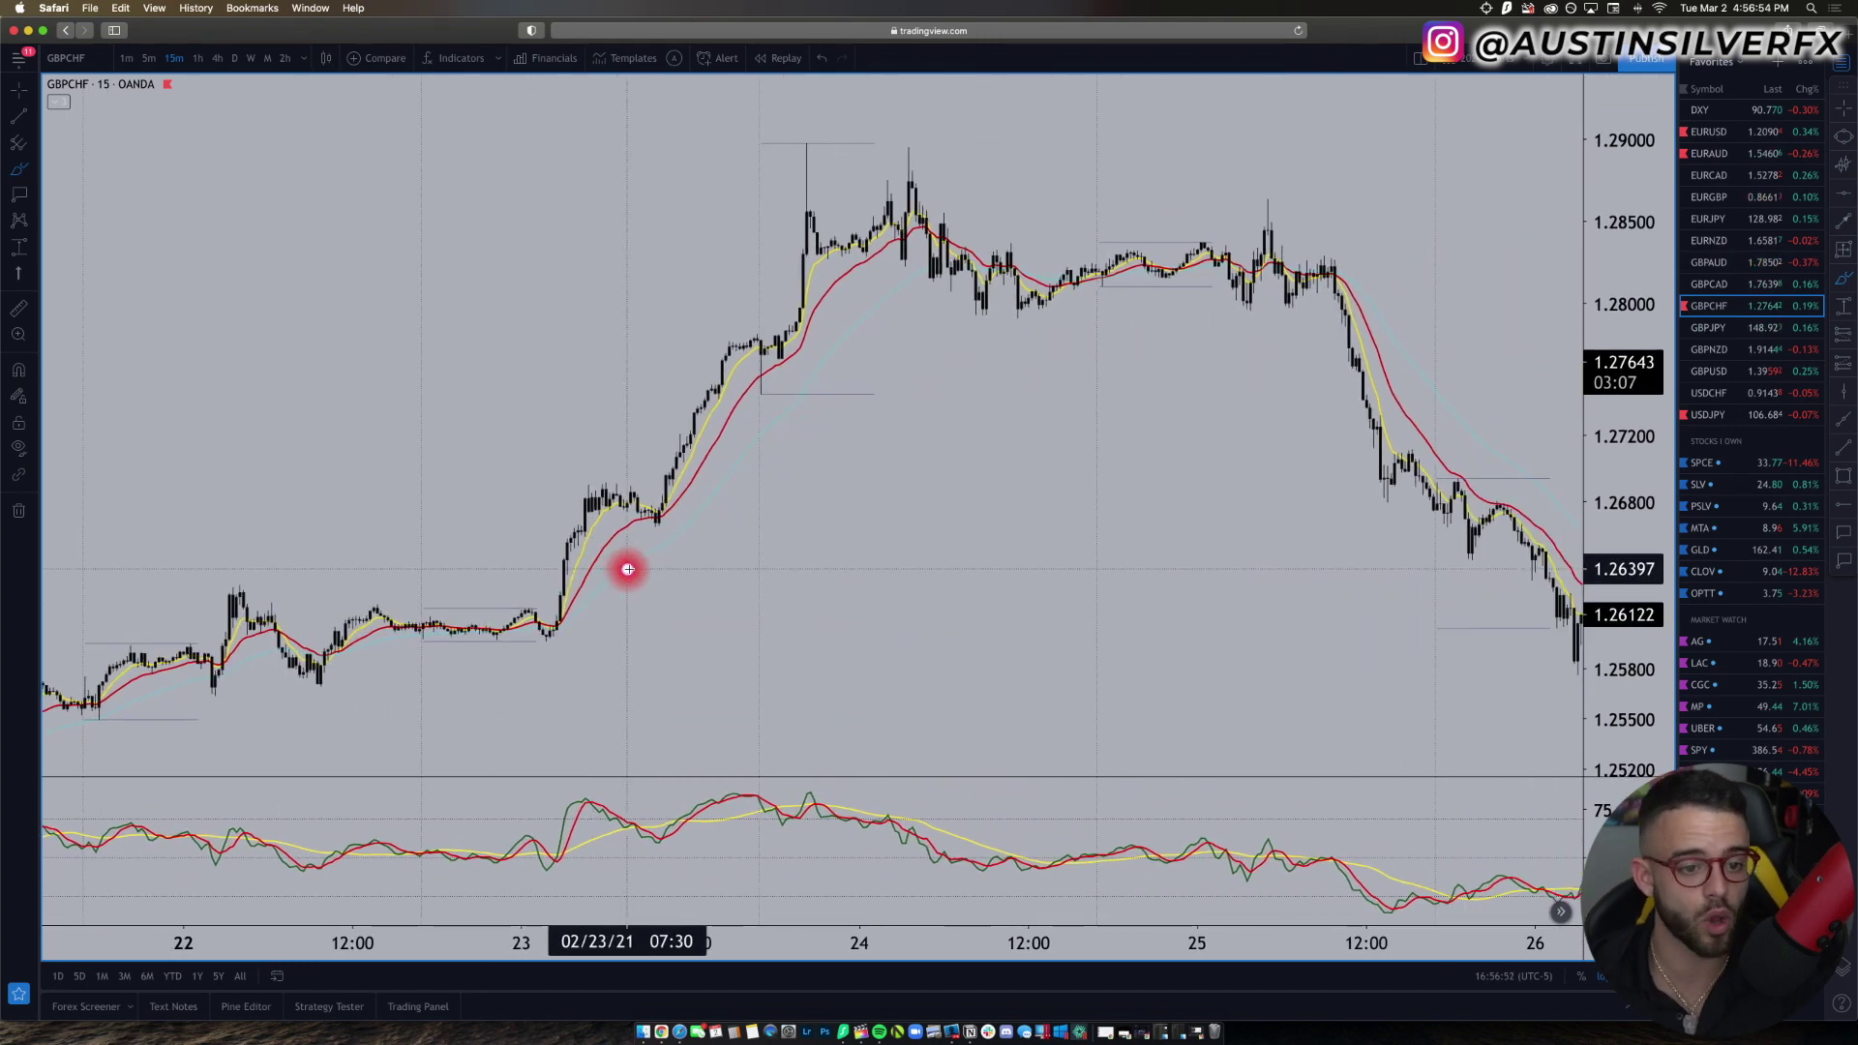
scroll(649, 542, "right", 10)
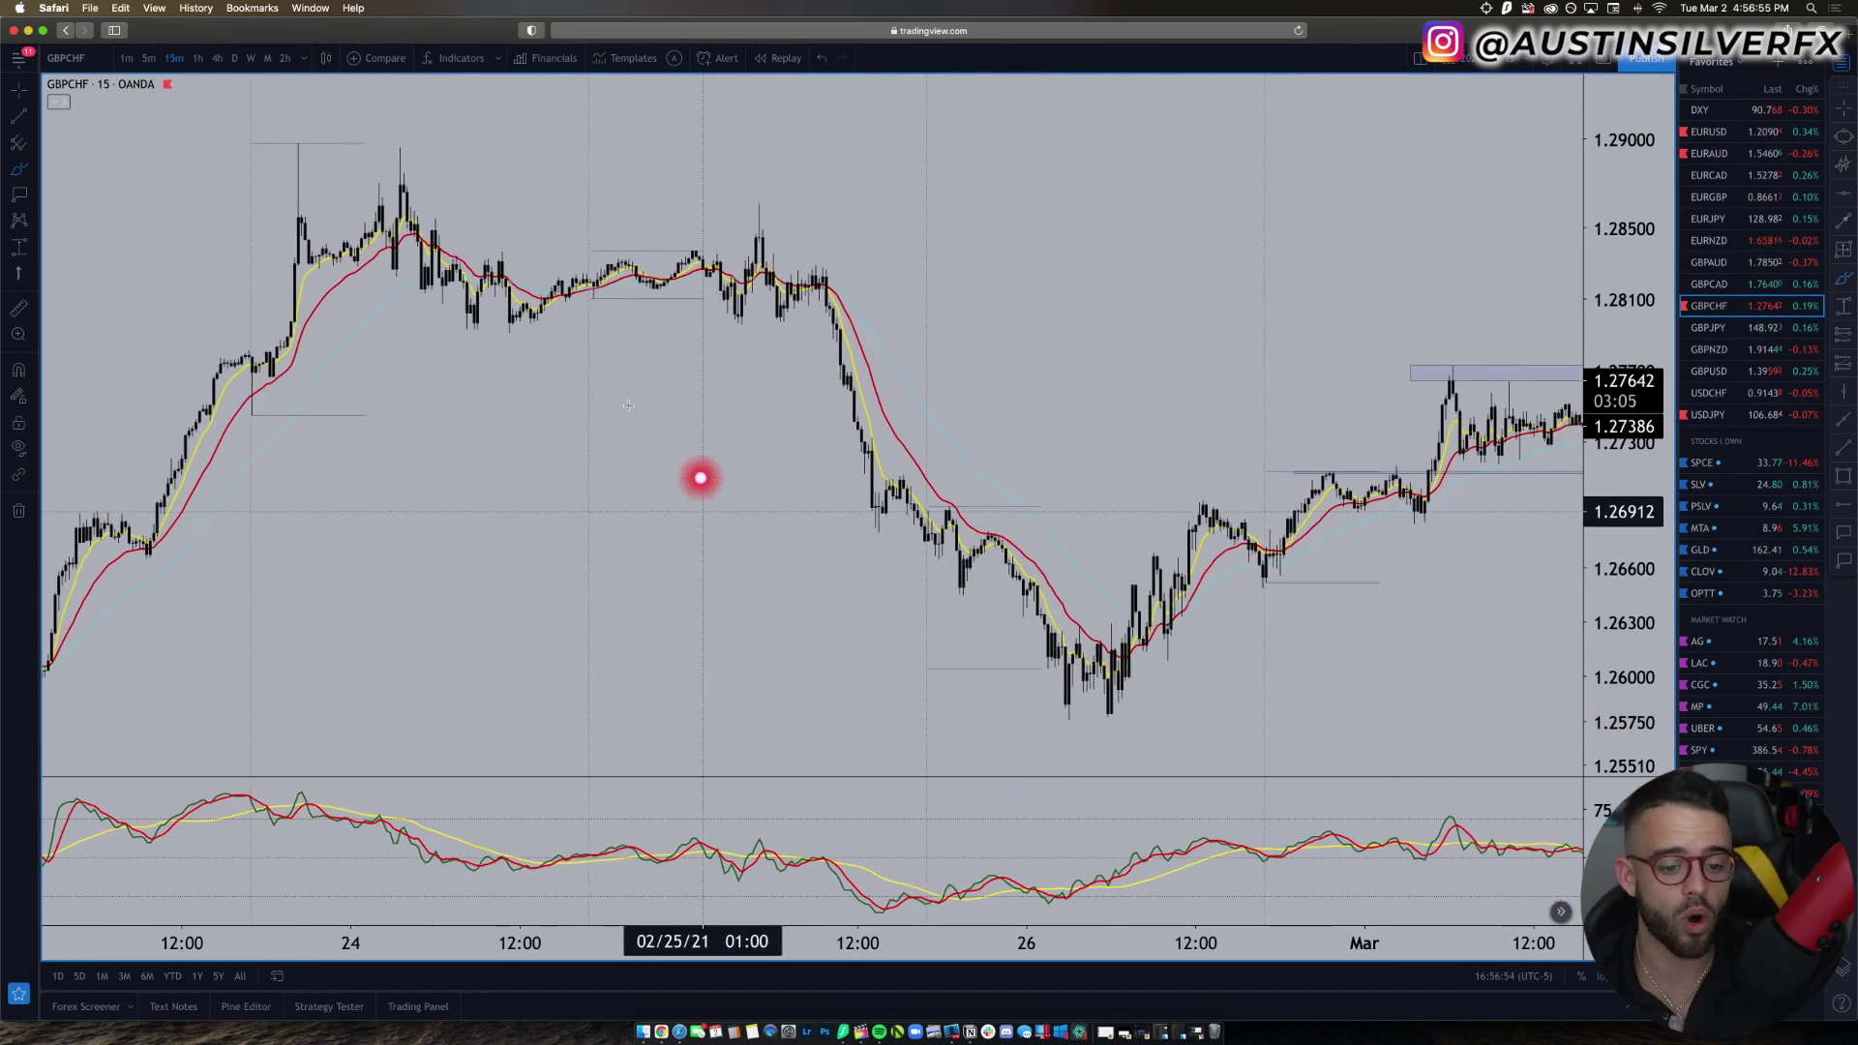
Step: Examine GBPCHF price action through 2 March on the 15-minute chart and check its trend on the daily and 4-hour charts
scroll(921, 348, "right", 5)
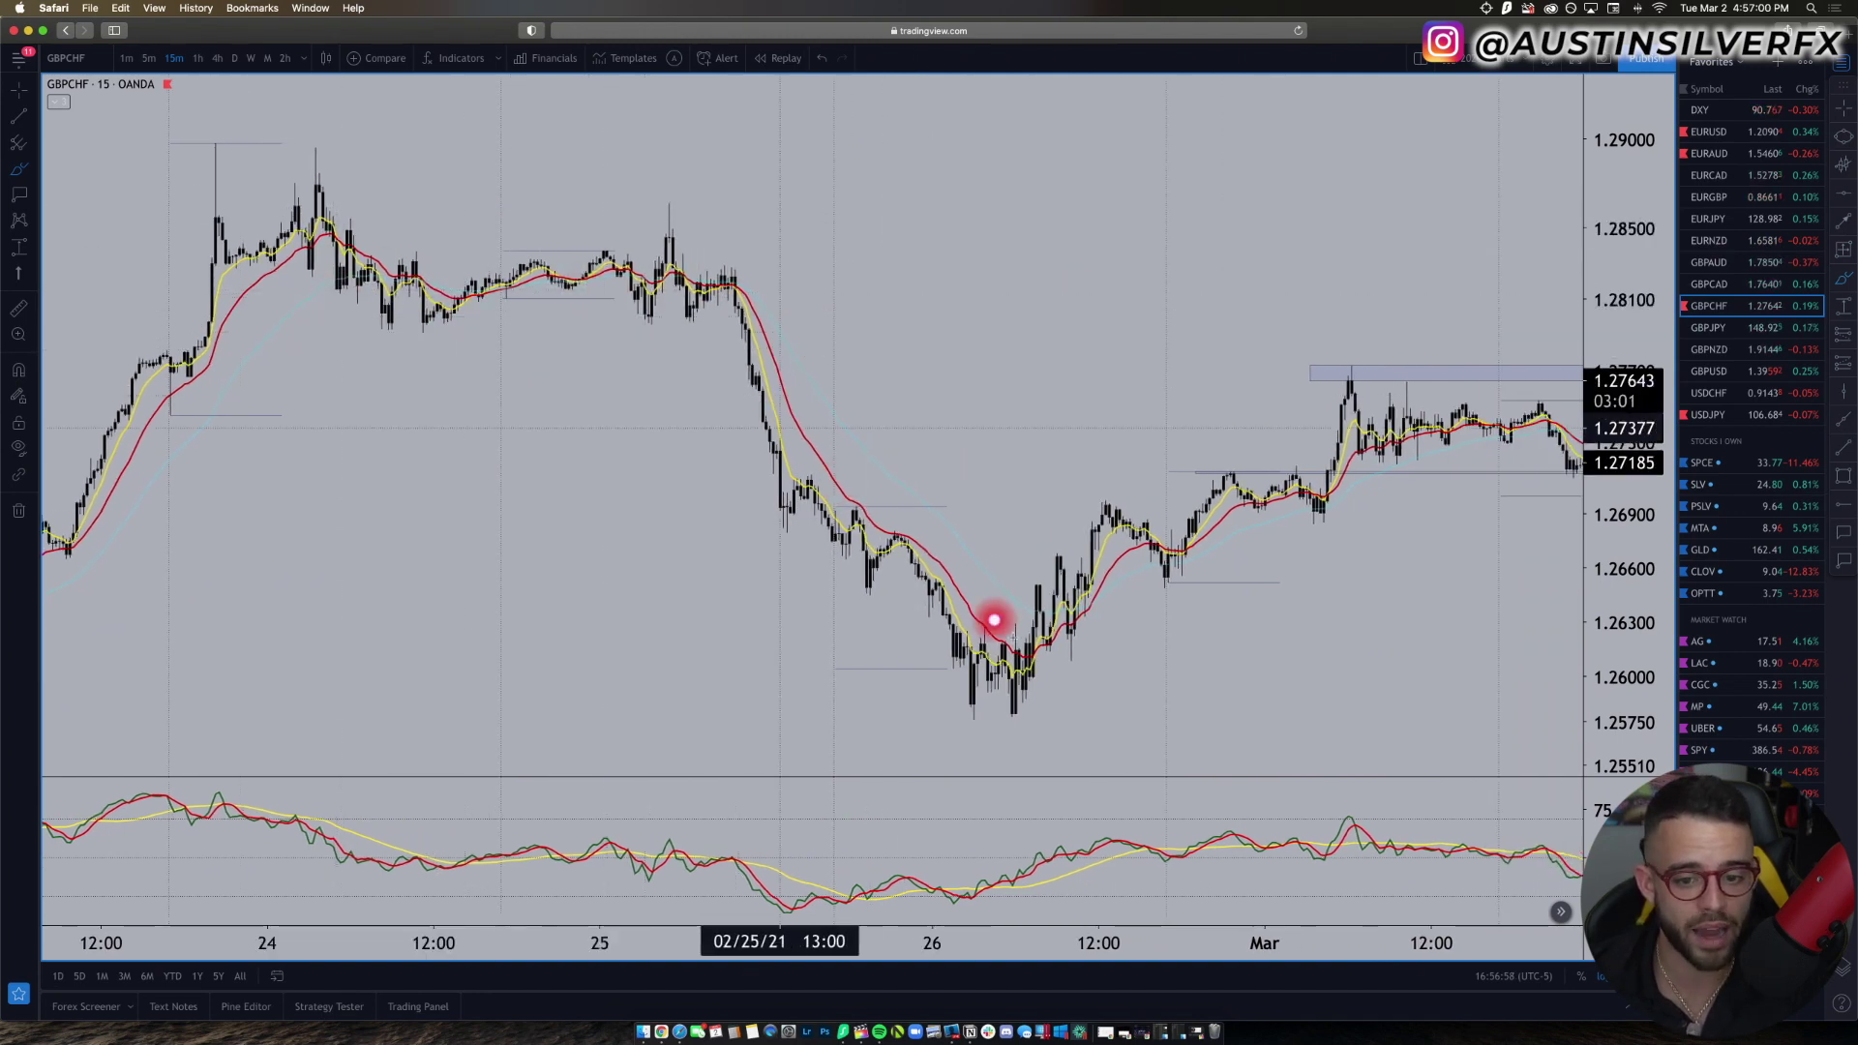
scroll(1008, 635, "right", 15)
scroll(1014, 637, "right", 20)
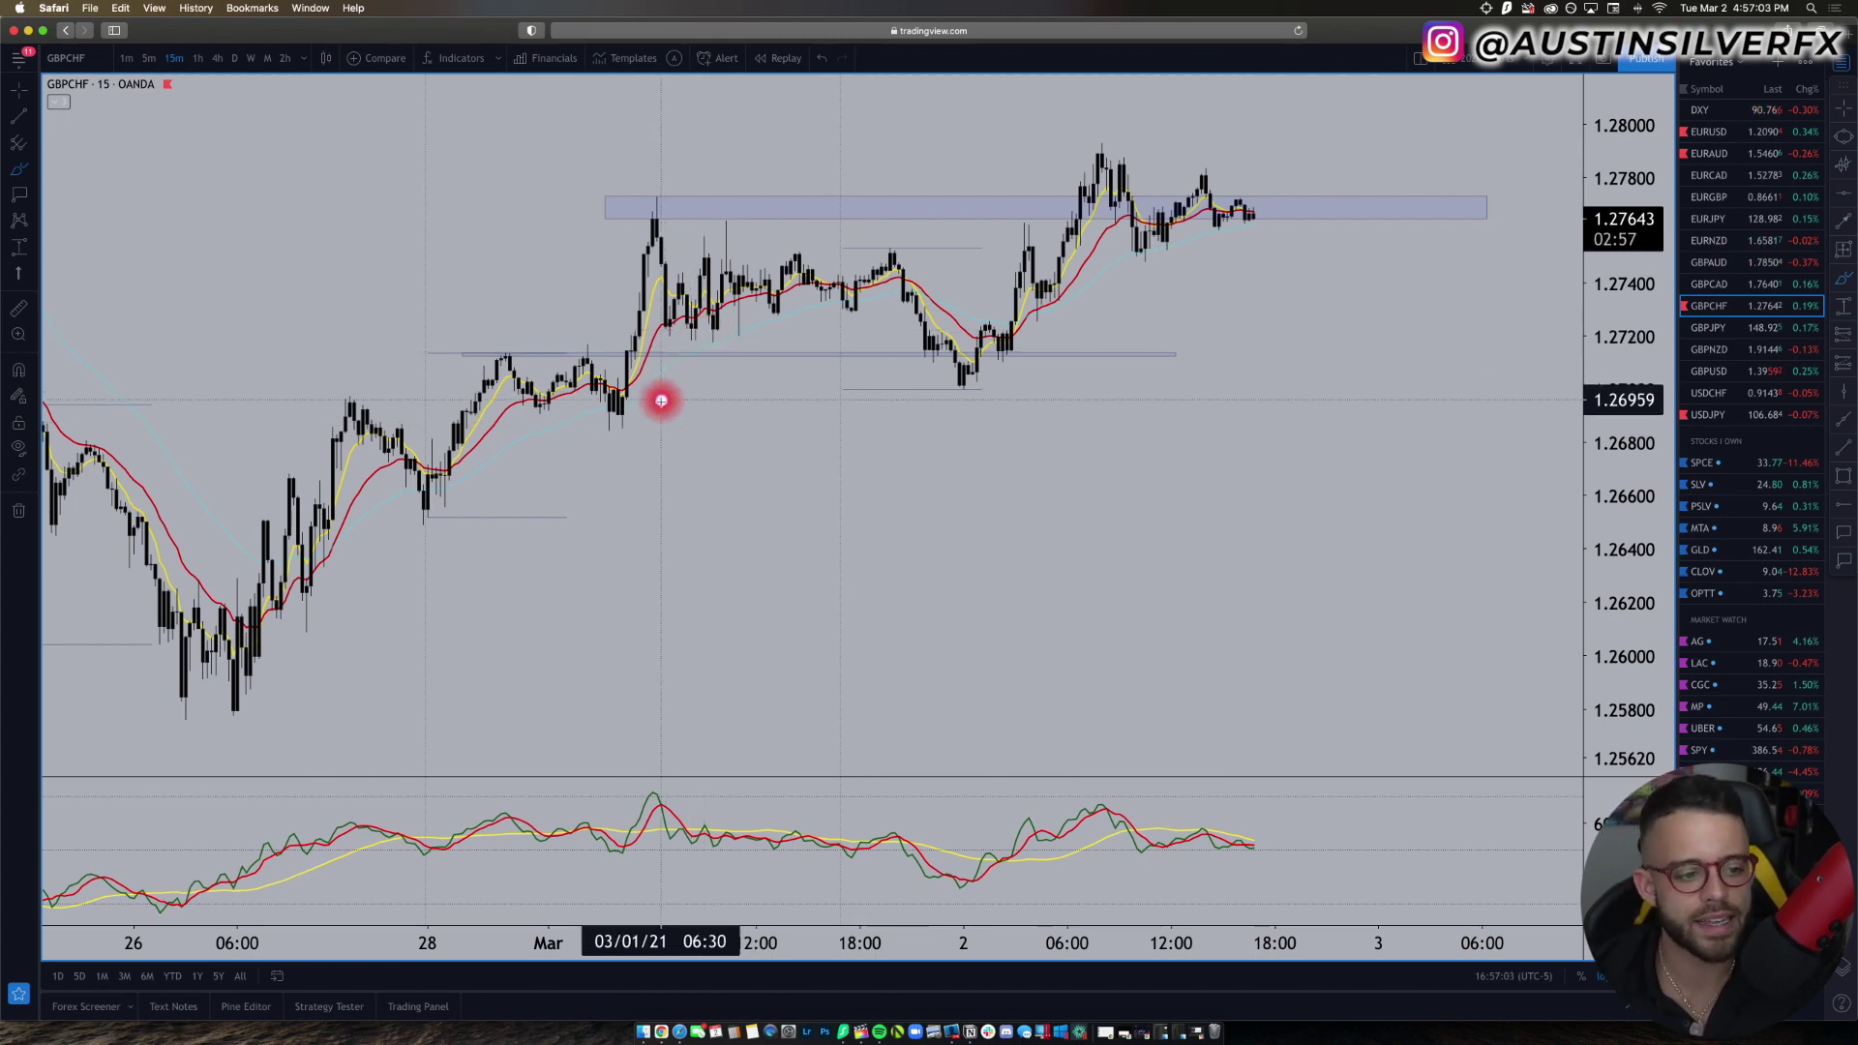
scroll(320, 448, "left", 8)
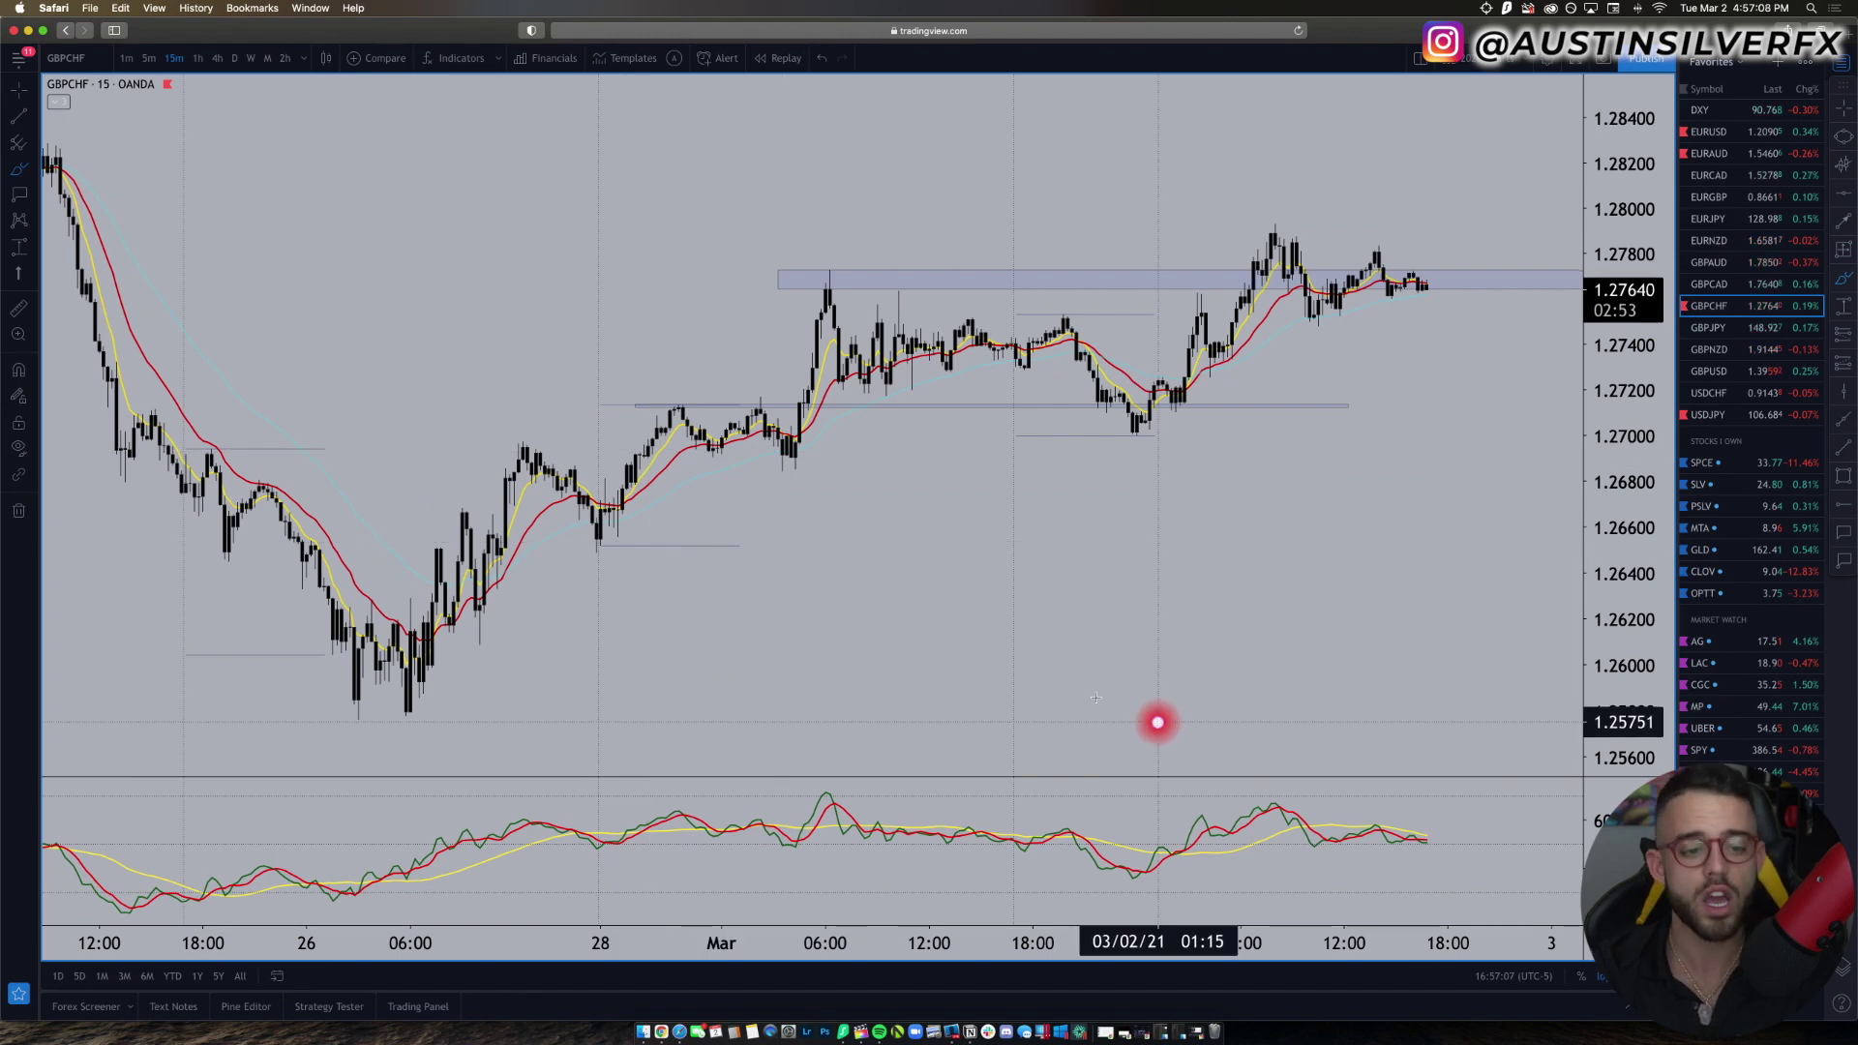
left_click(233, 64)
scroll(842, 387, "up", 6)
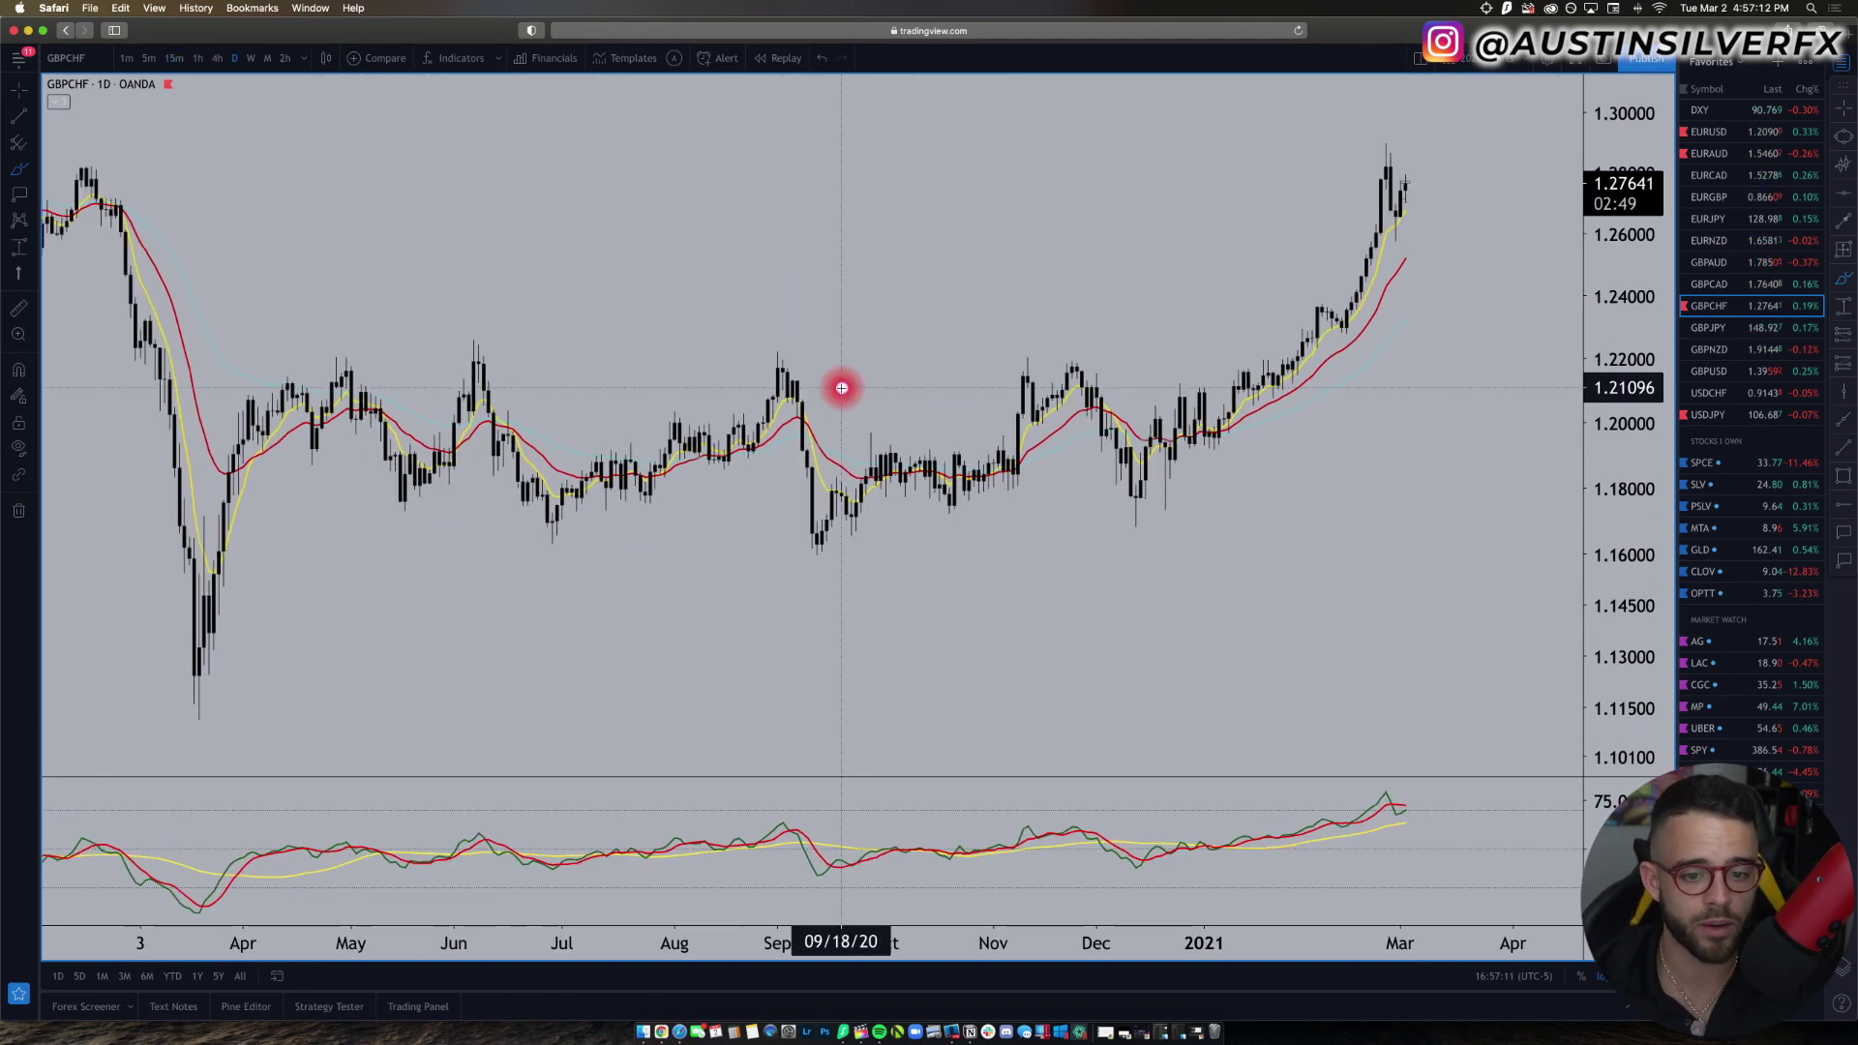
scroll(1121, 574, "up", 2)
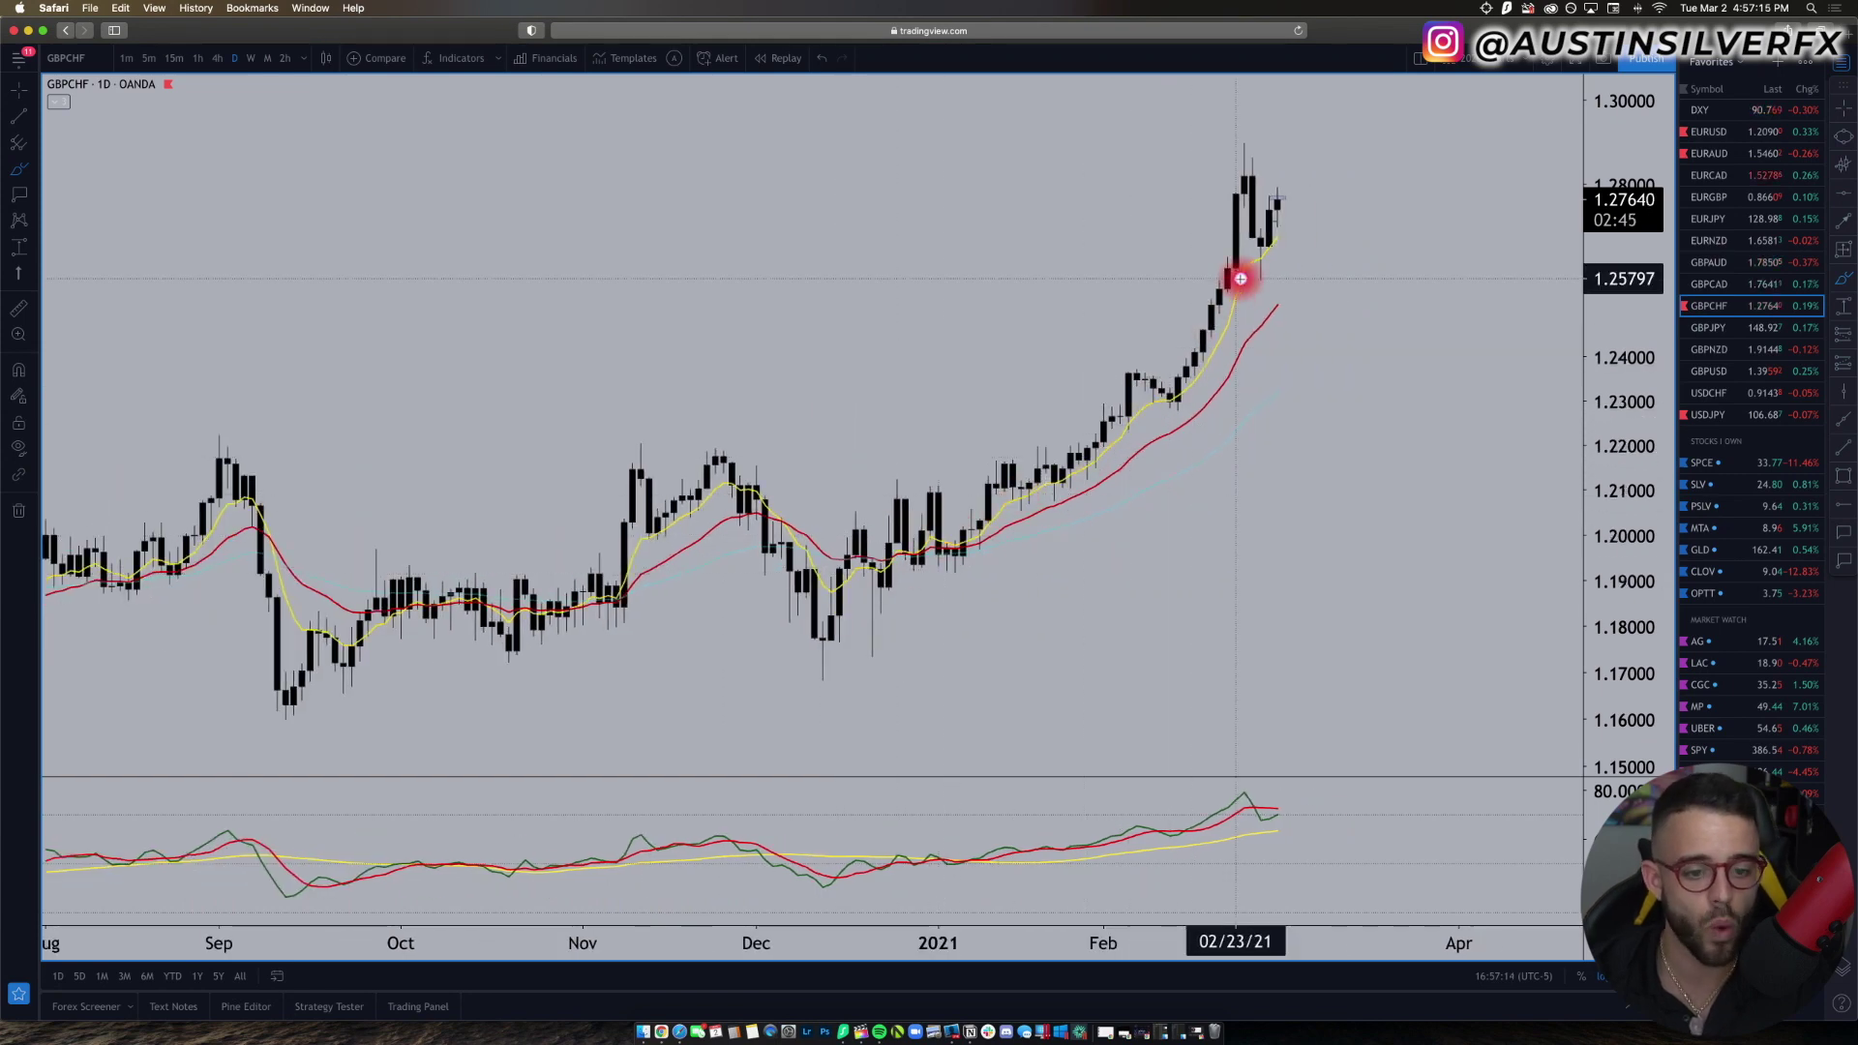
left_click(224, 64)
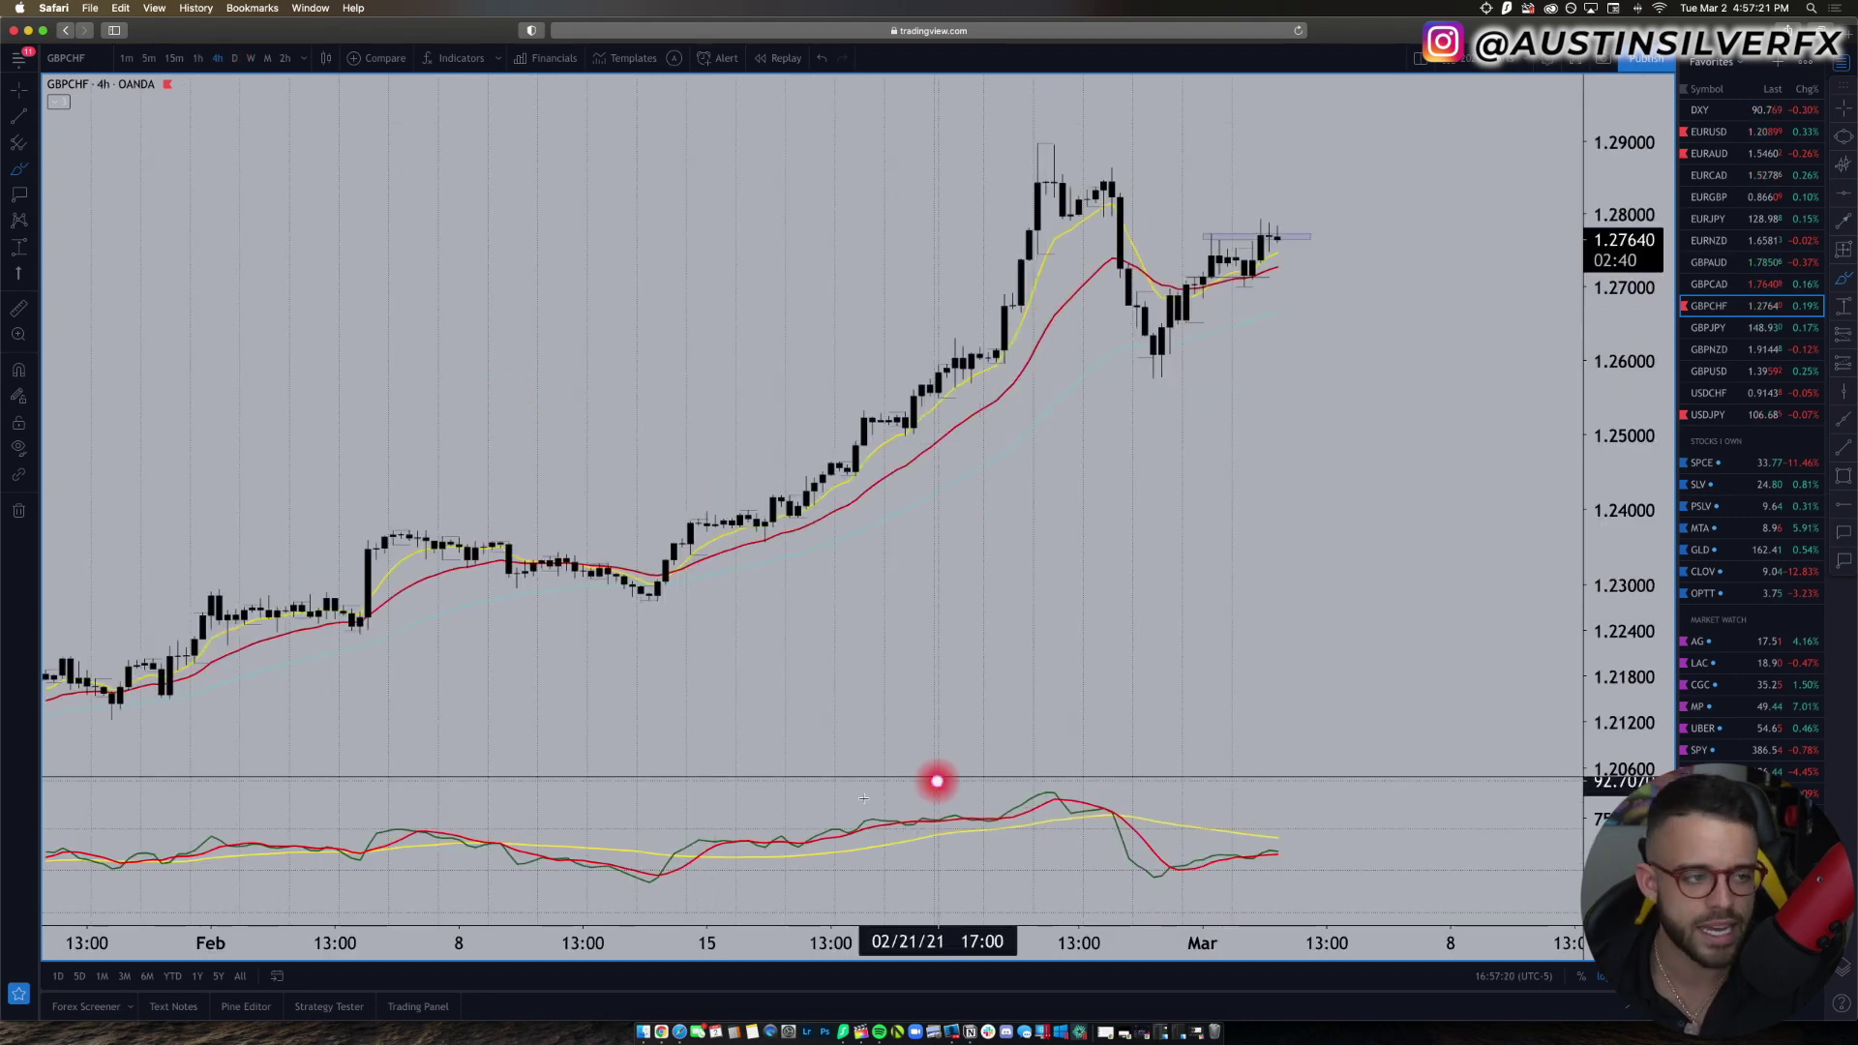
Step: Return the GBPCHF chart to the 15-minute interval, showing the swing from the 26 February lows to 2 March
left_click(184, 59)
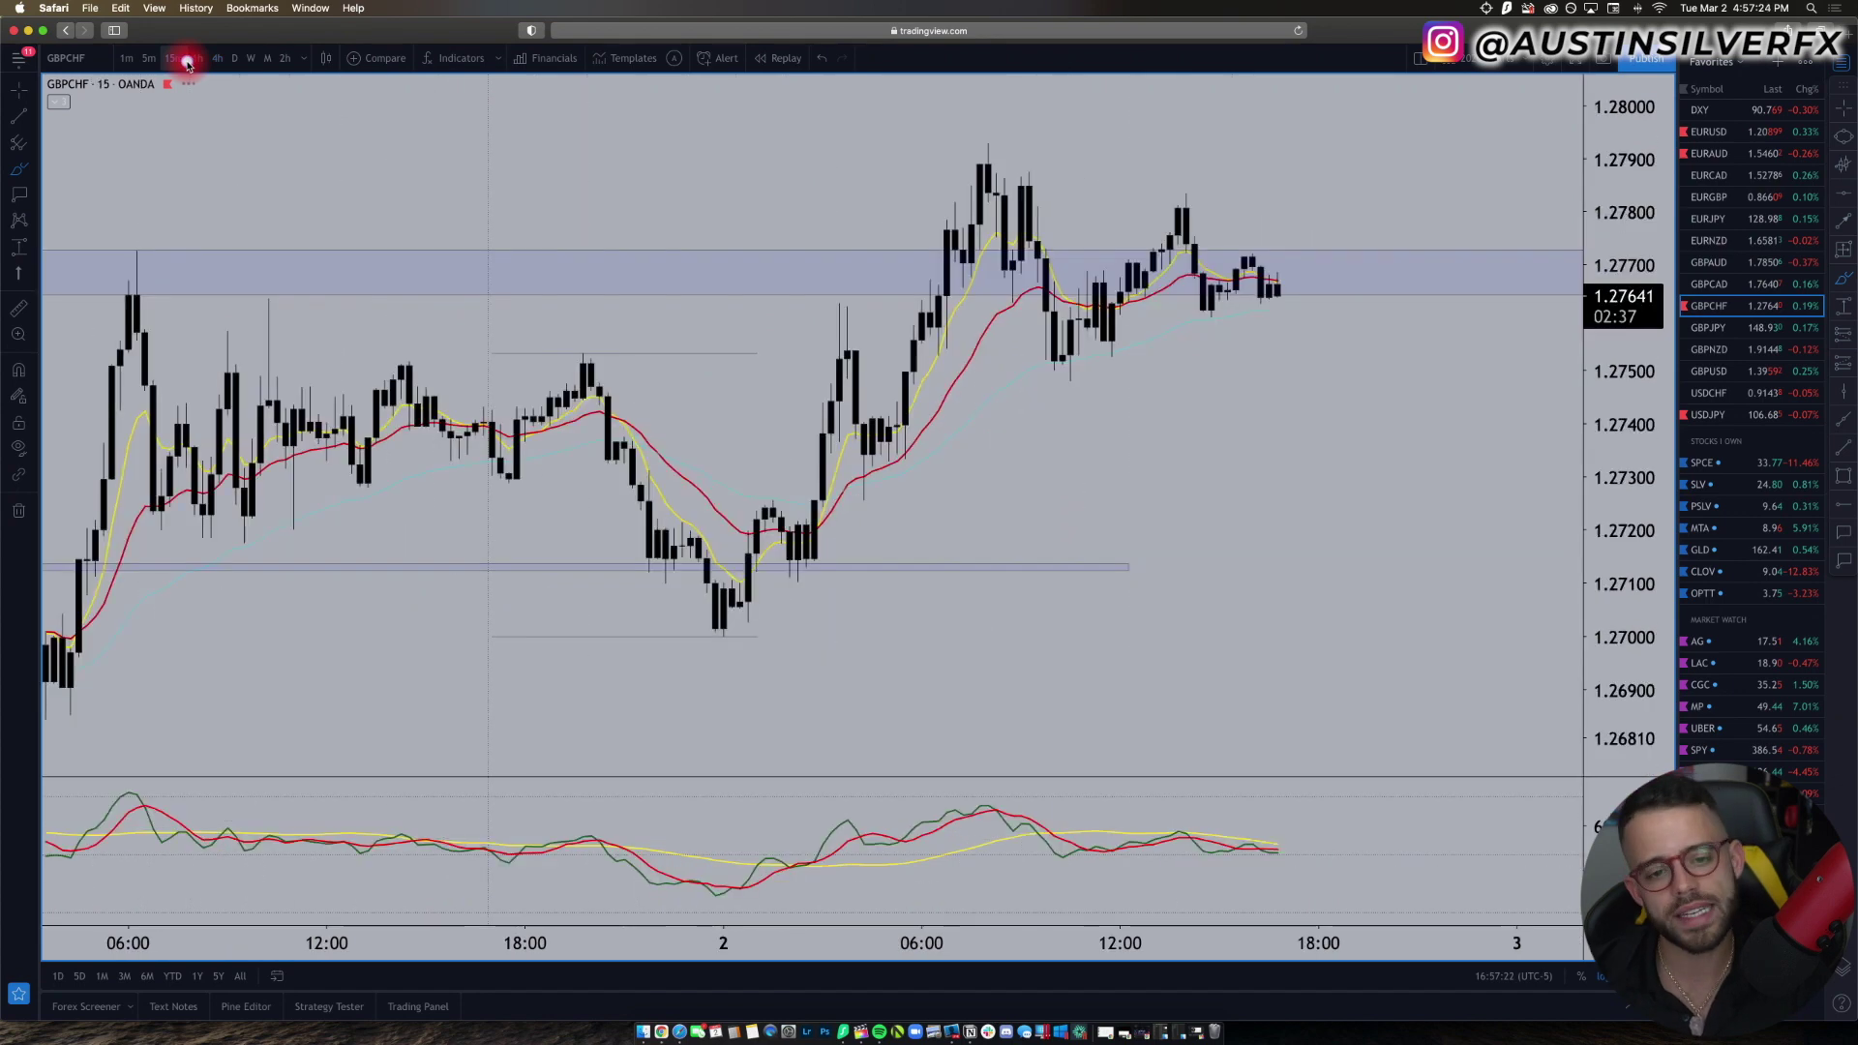
scroll(1170, 614, "down", 3)
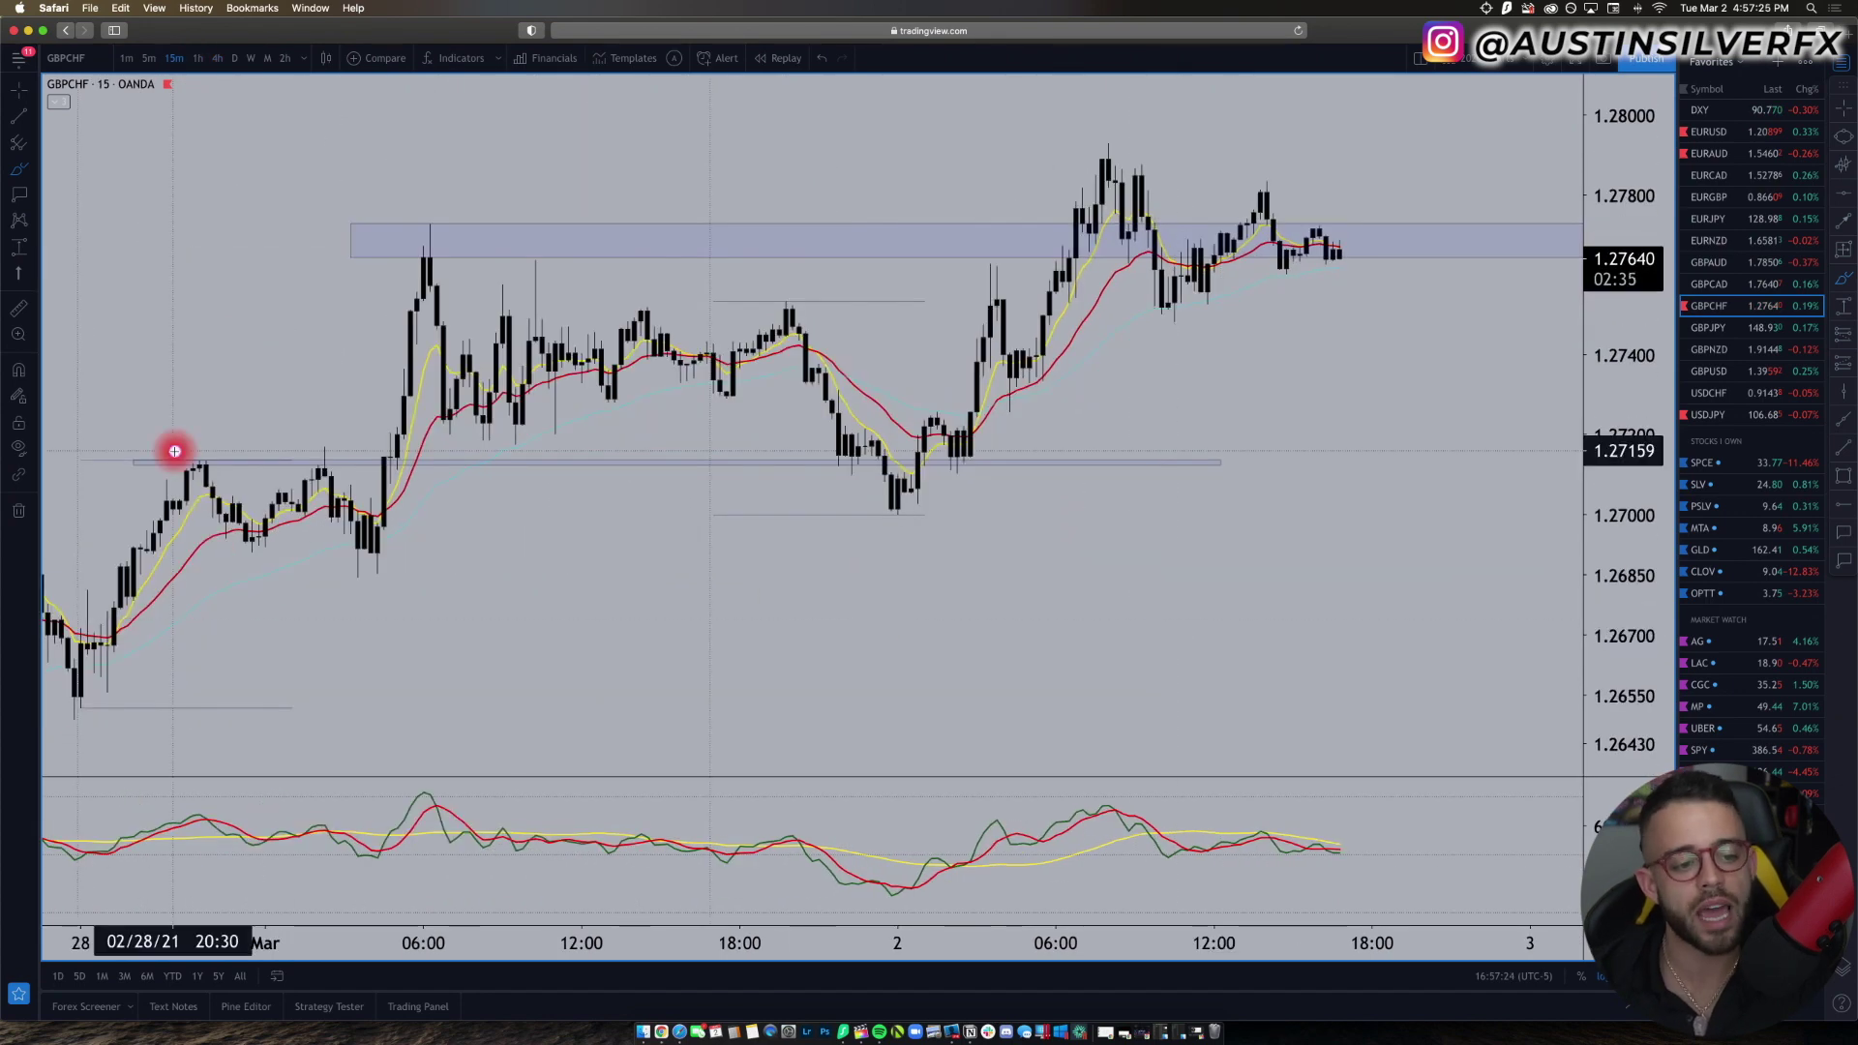
scroll(174, 451, "down", 3)
scroll(174, 451, "down", 2)
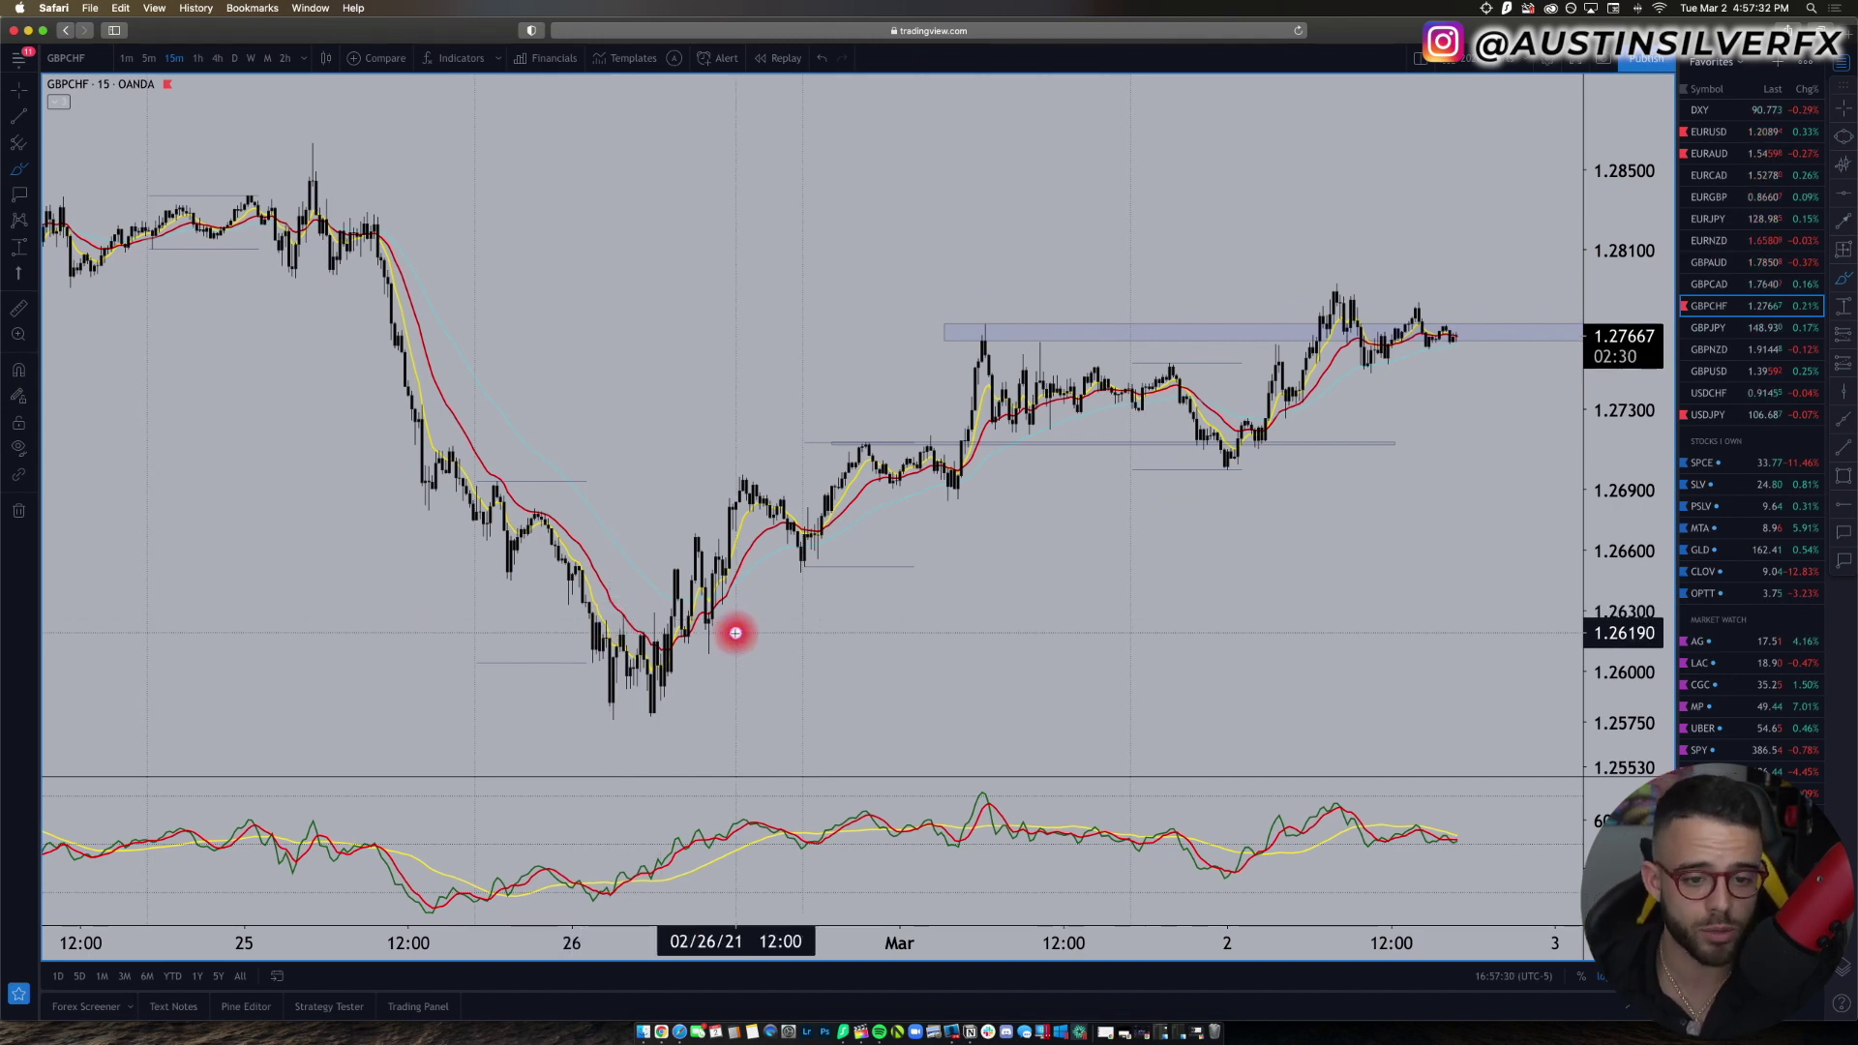
scroll(736, 633, "up", 5)
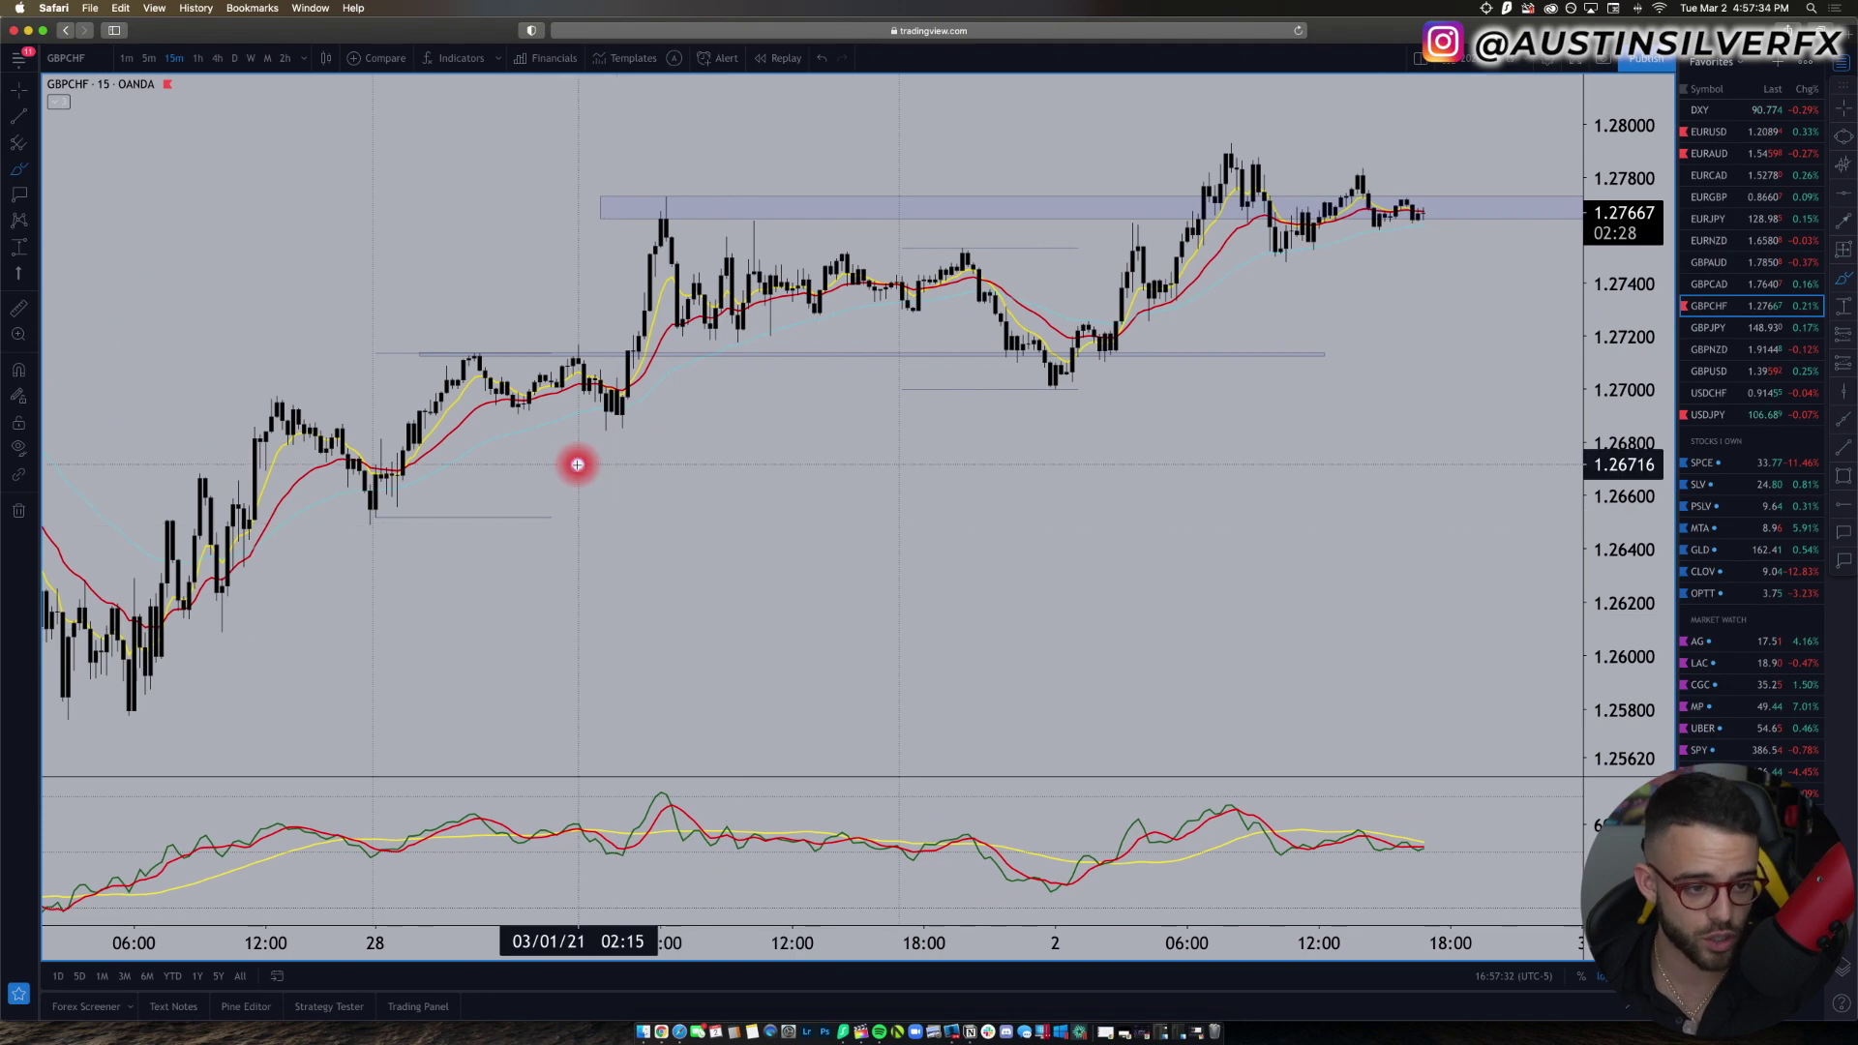
Step: Examine how GBPCHF breaks and retests the level near 1.2714 and the shaded zone near 1.2770 on 1 and 2 March
left_click(577, 465)
scroll(577, 464, "up", 2)
scroll(630, 370, "up", 1)
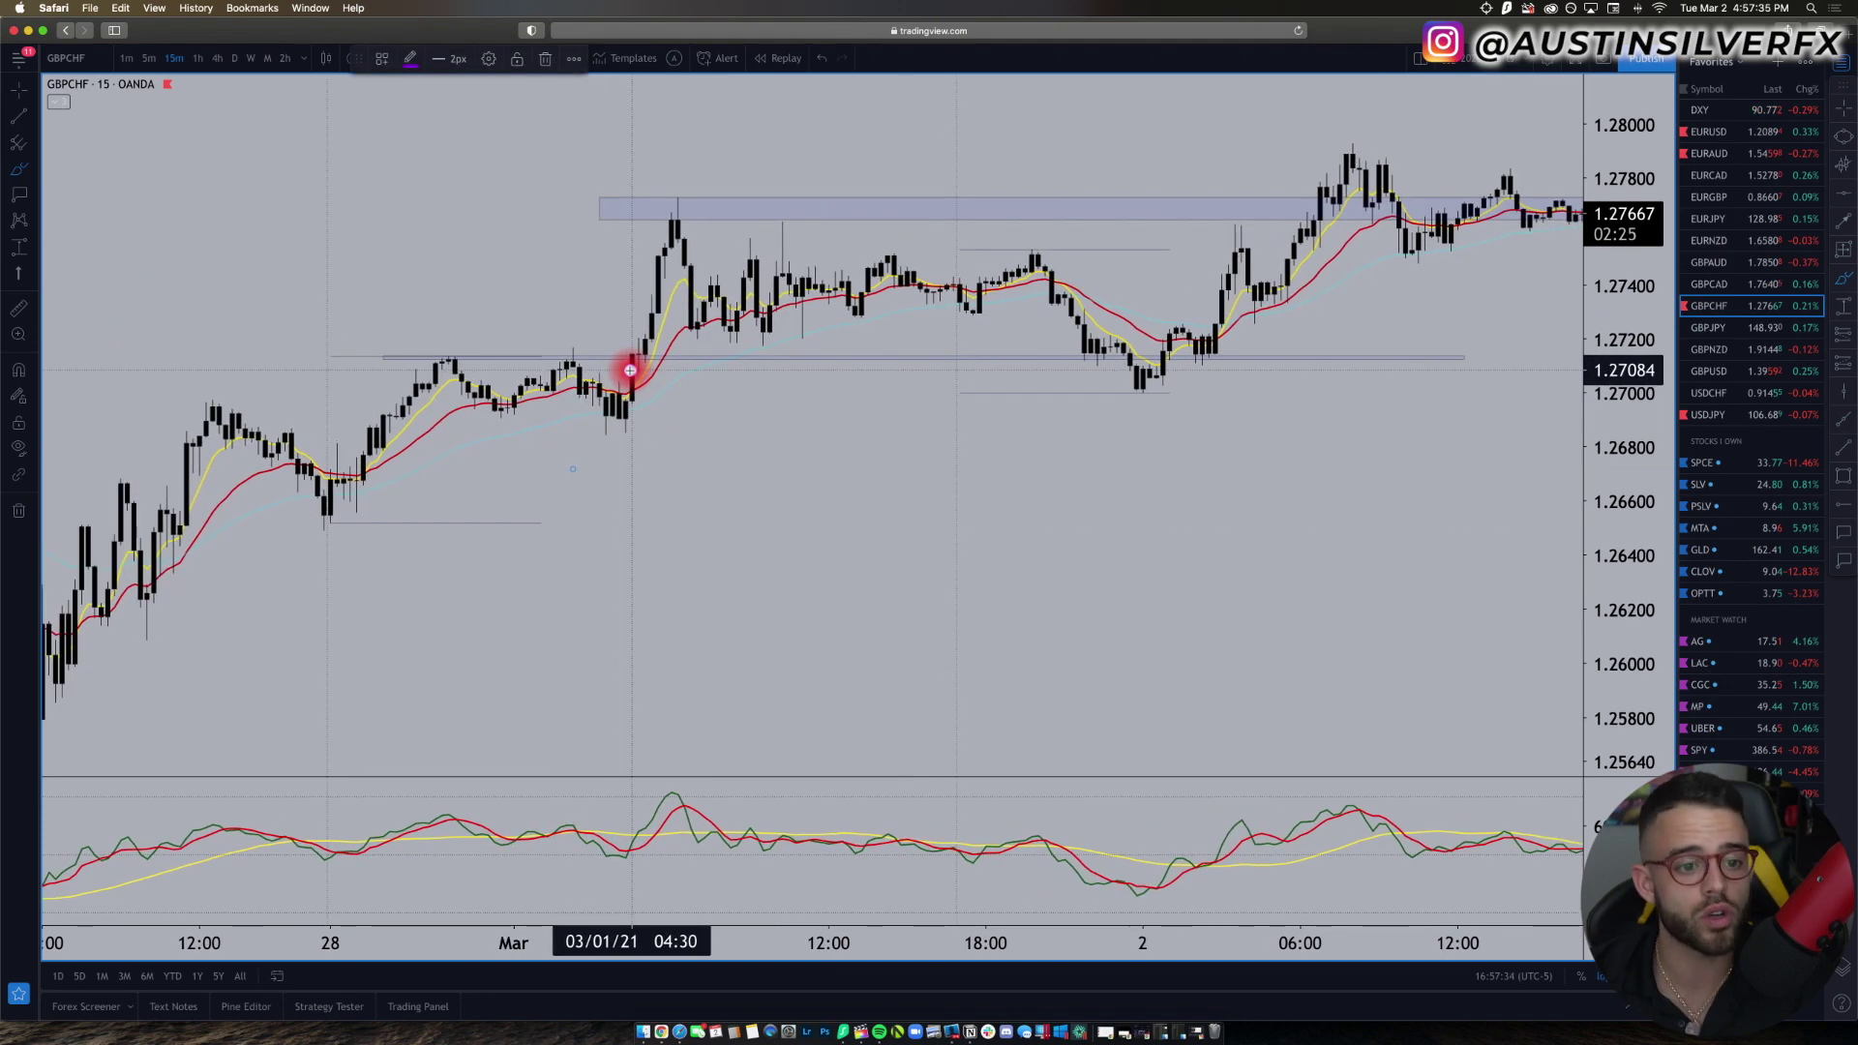
scroll(665, 368, "up", 1)
left_click(633, 390)
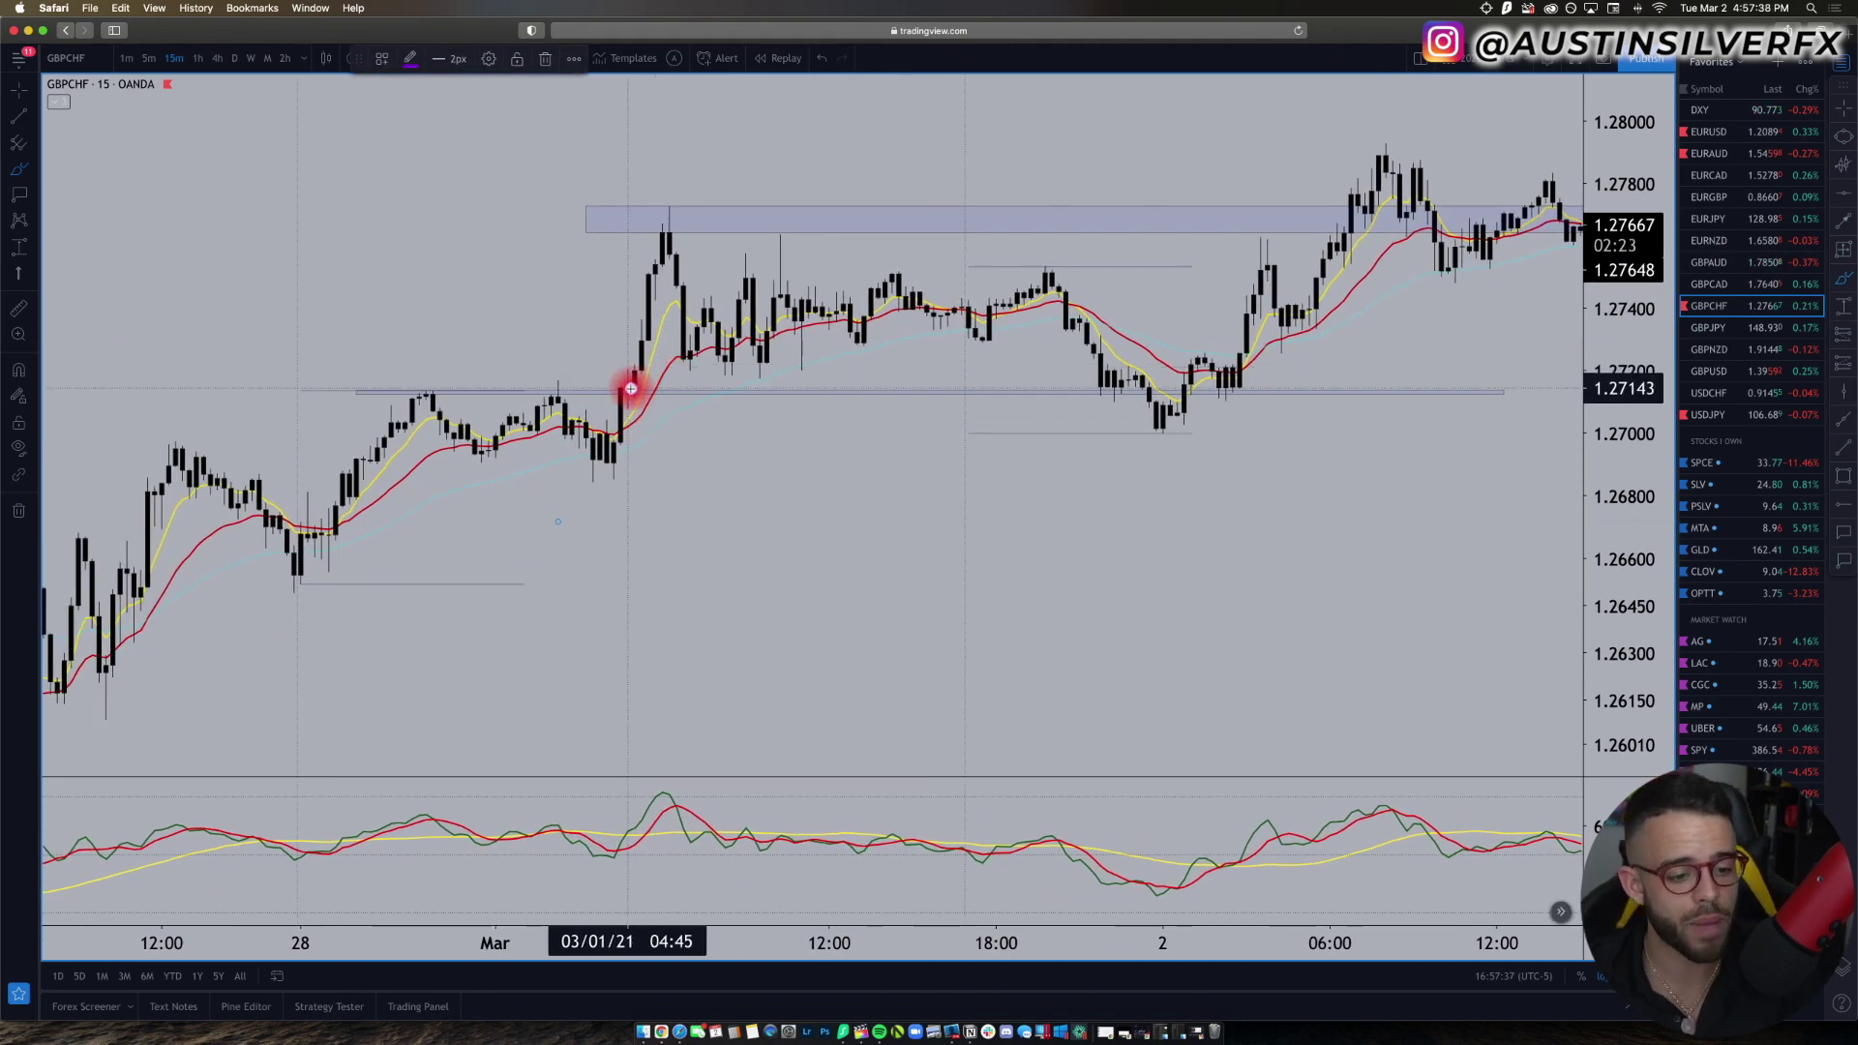
left_click(627, 392)
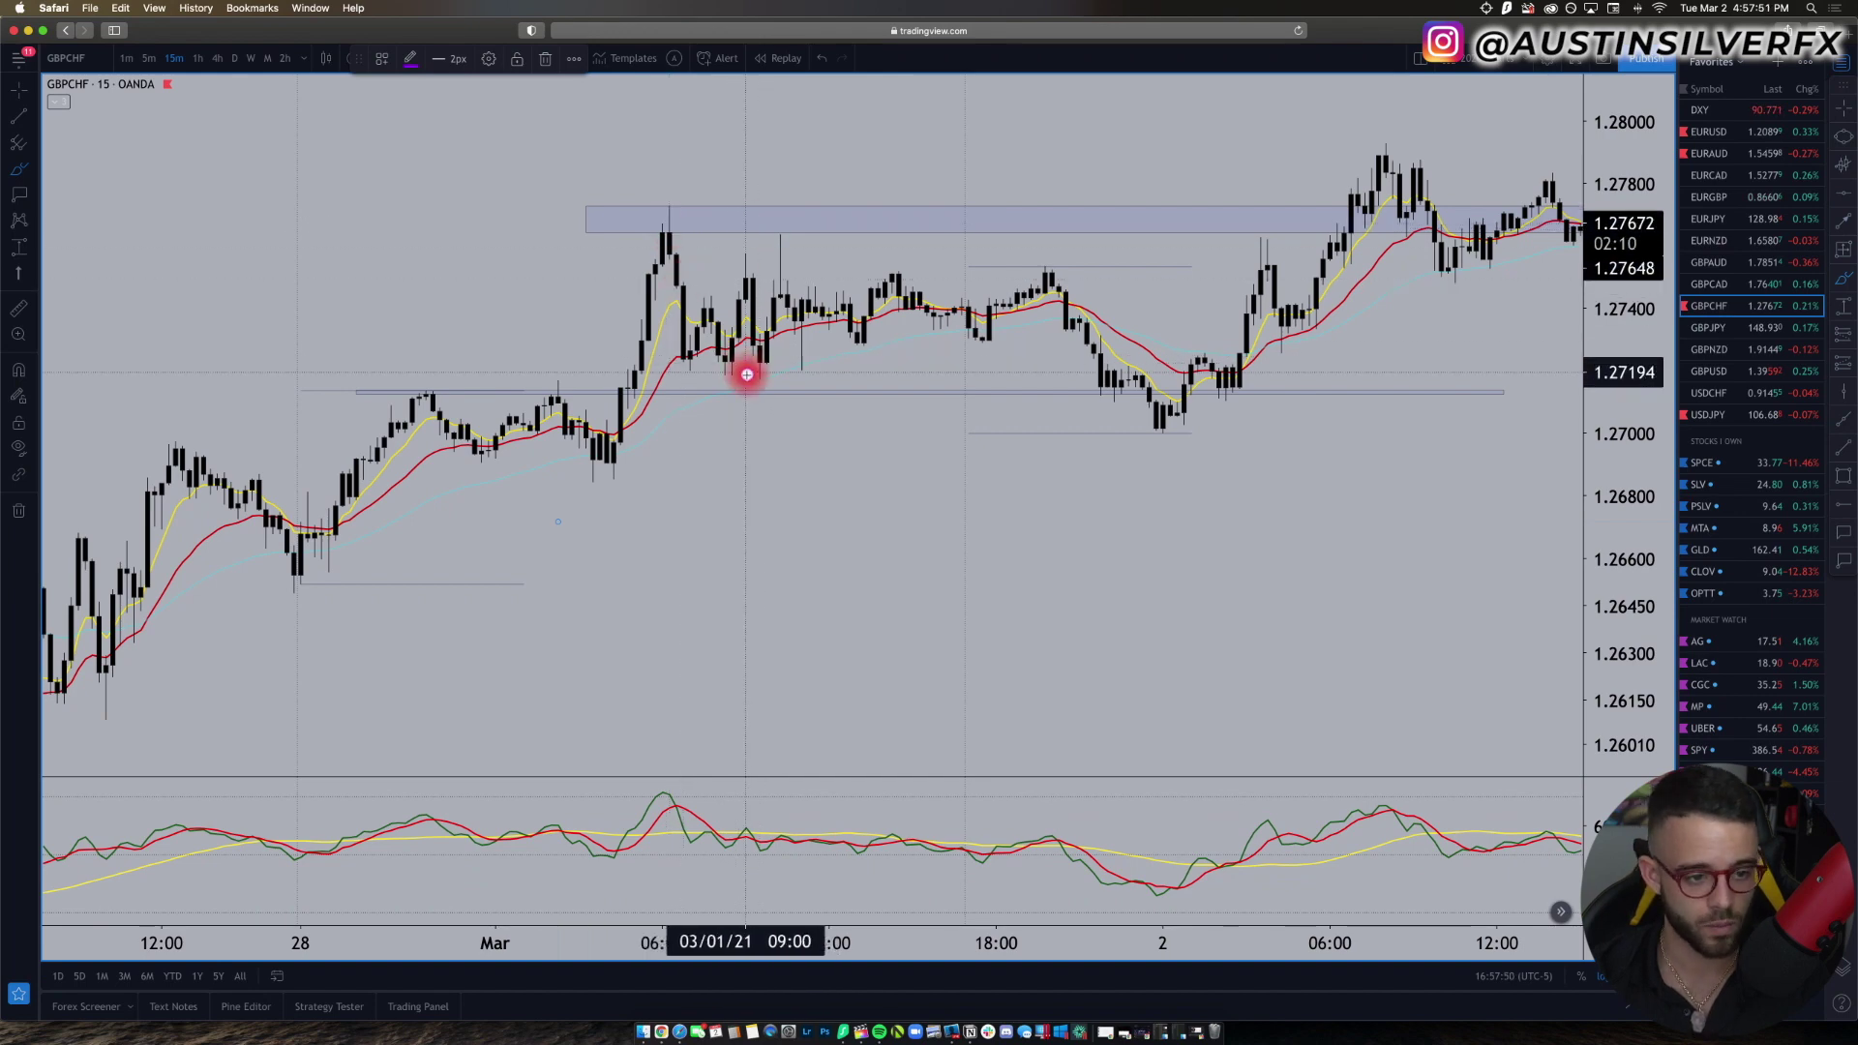
left_click(606, 391)
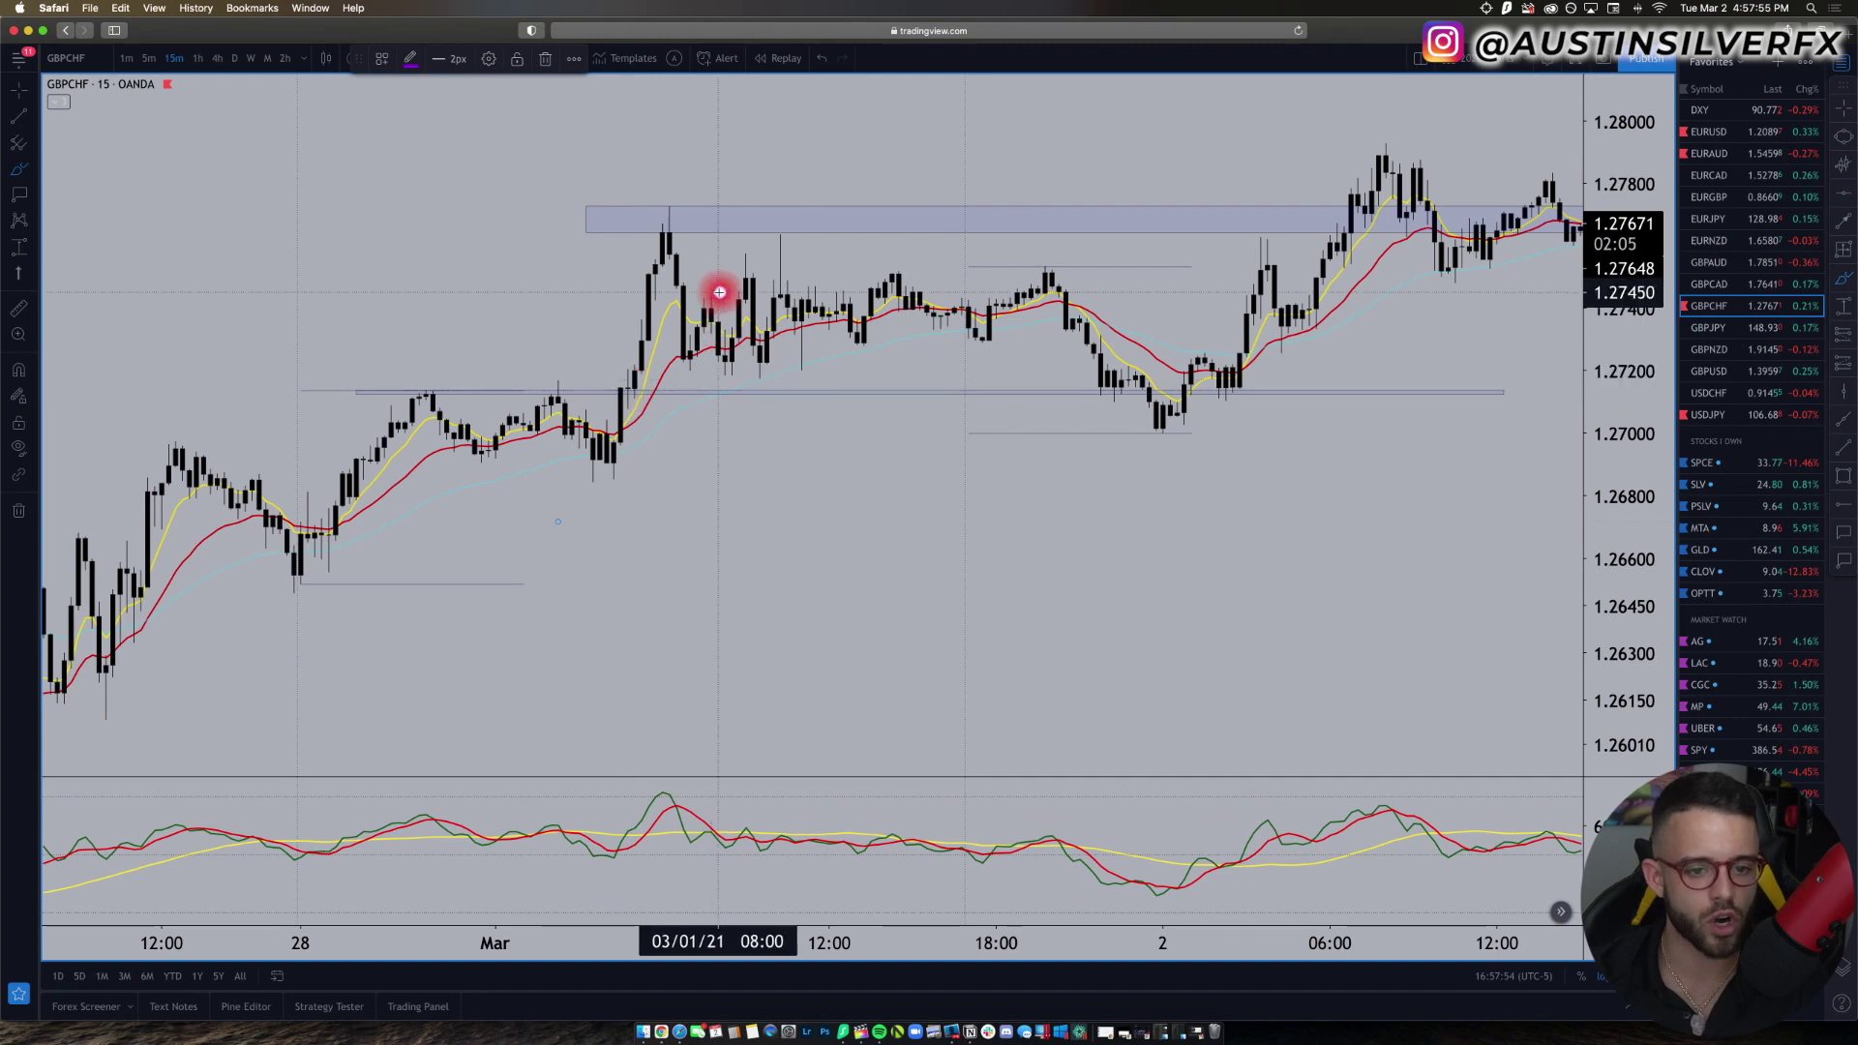
left_click(1182, 401)
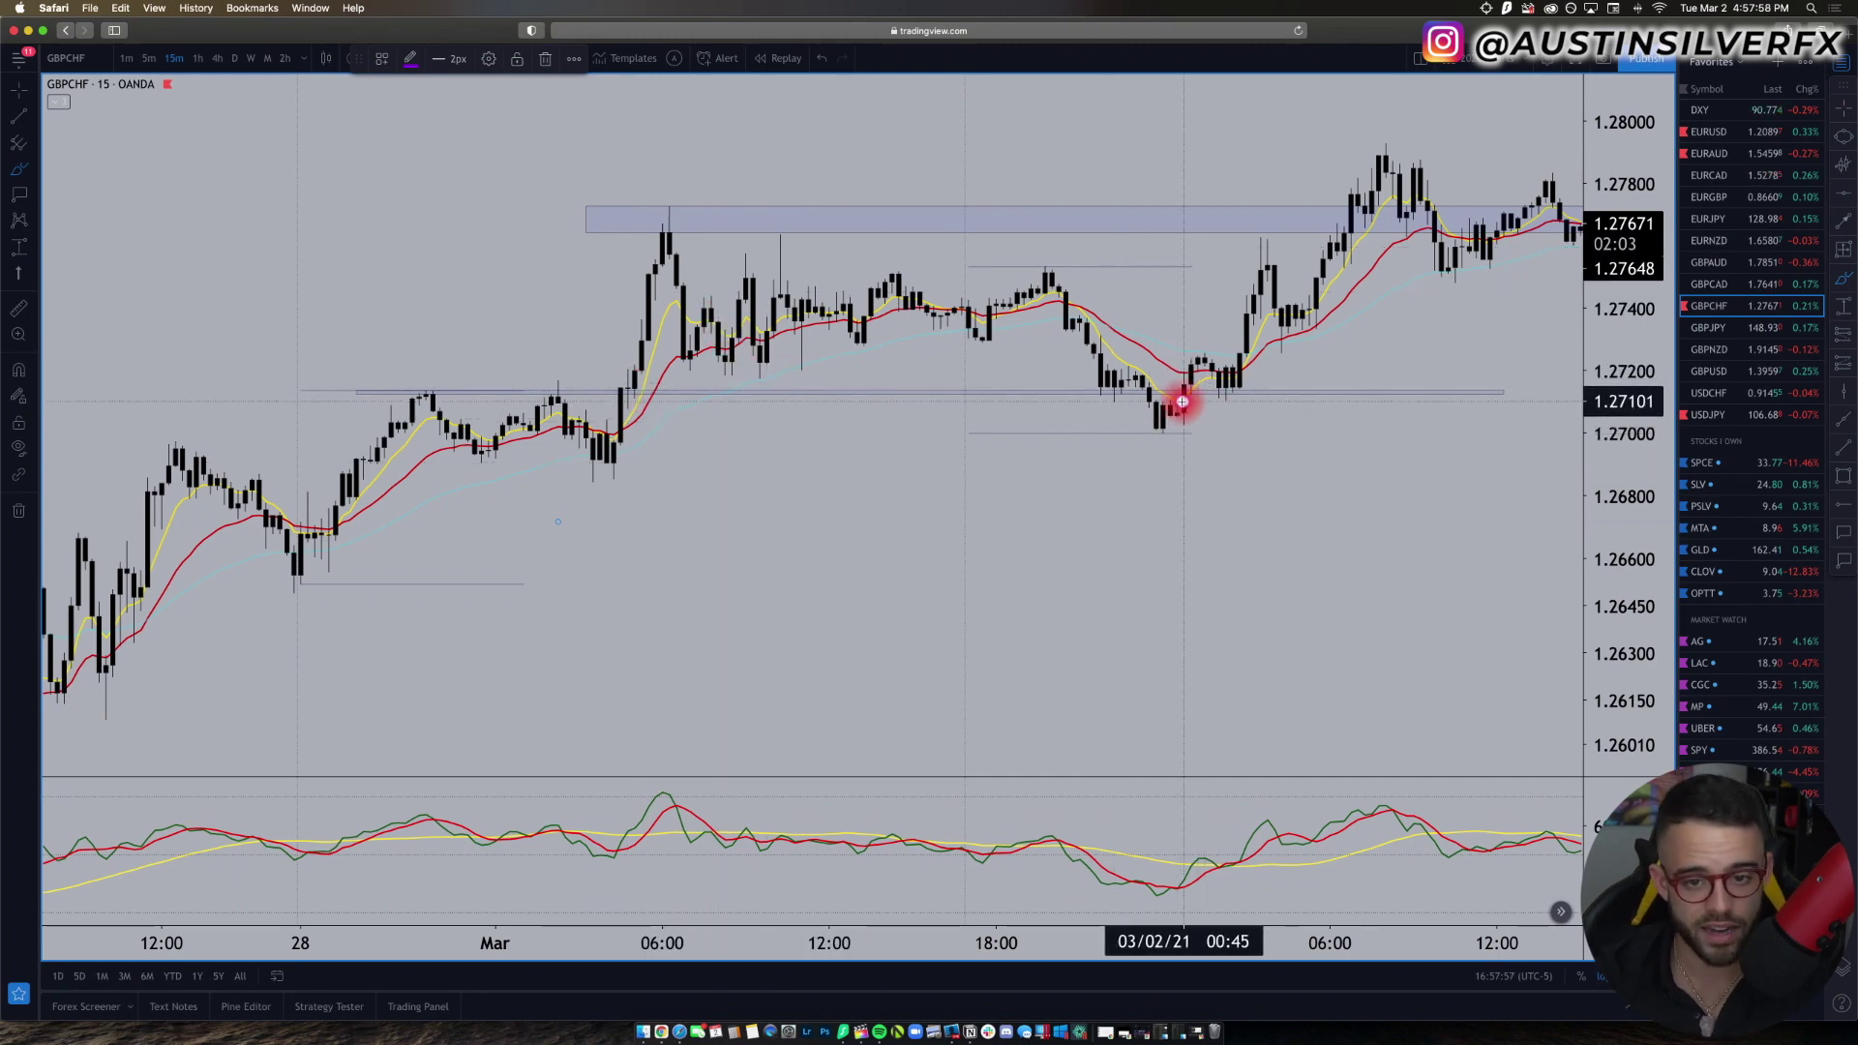
left_click(1363, 223)
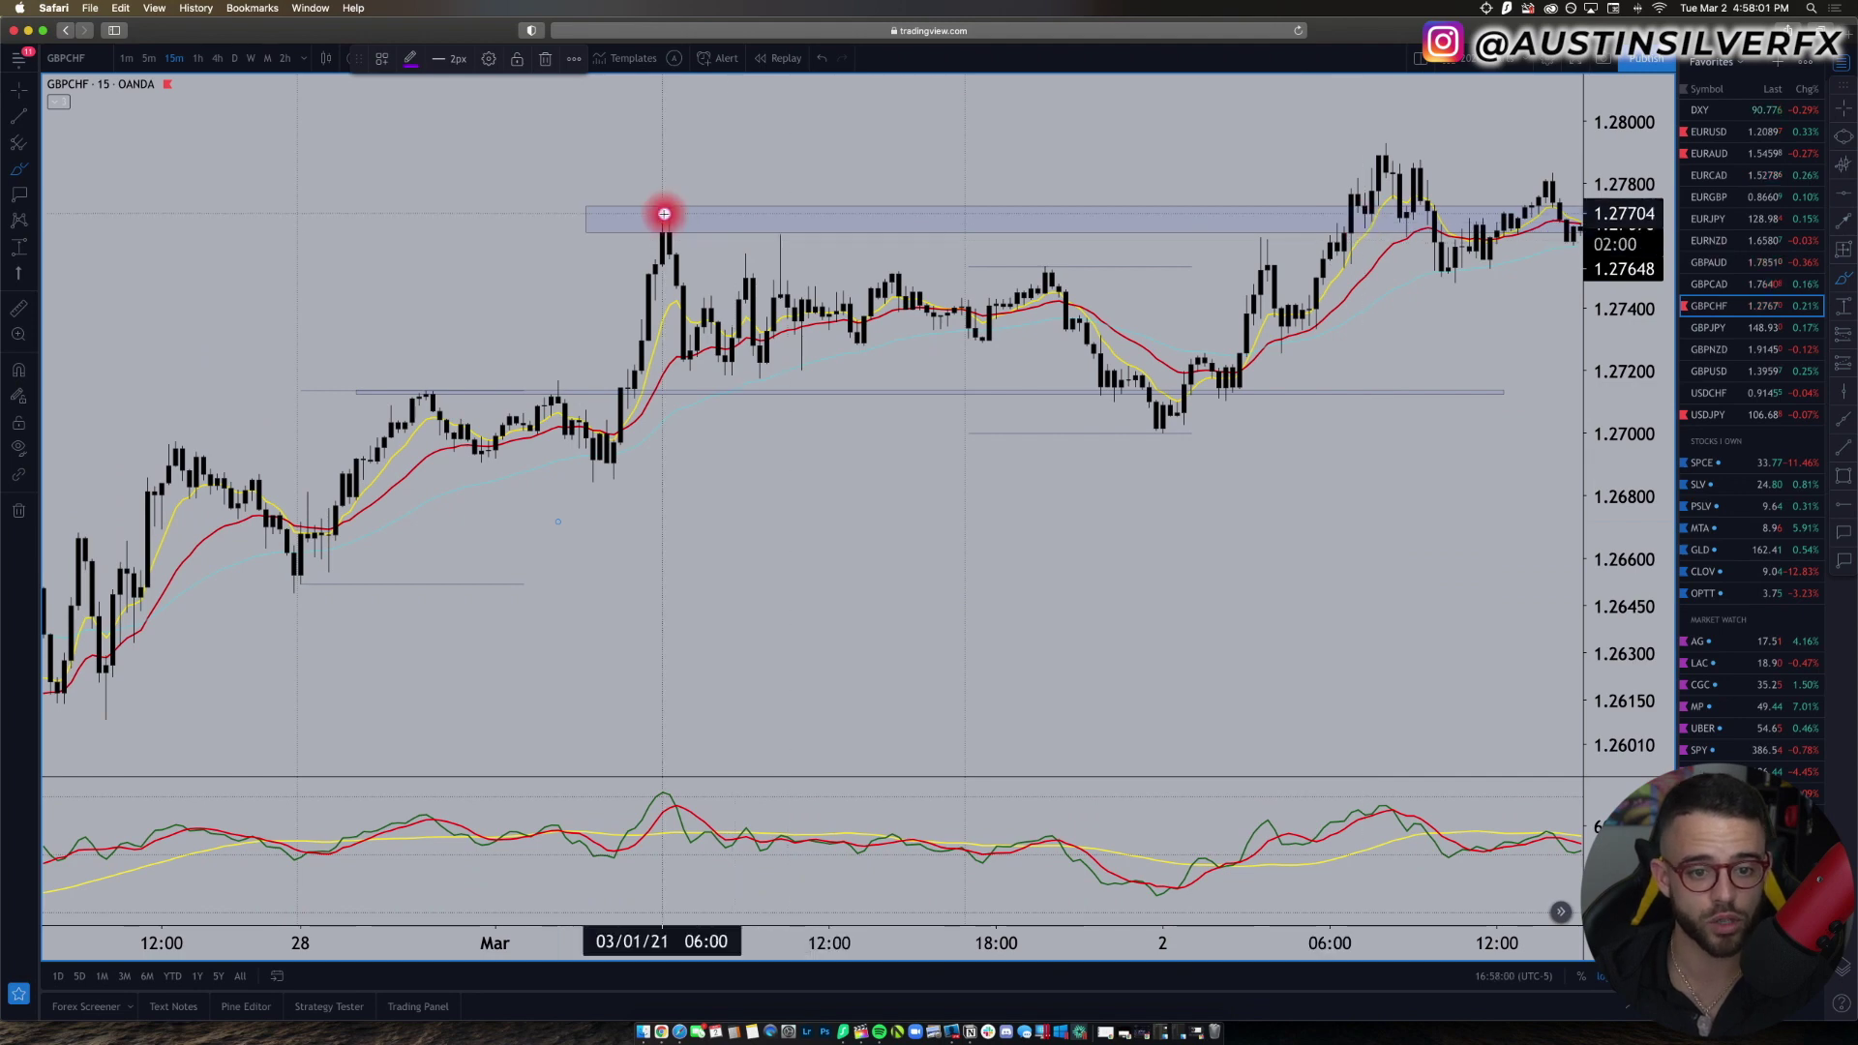
scroll(664, 213, "right", 5)
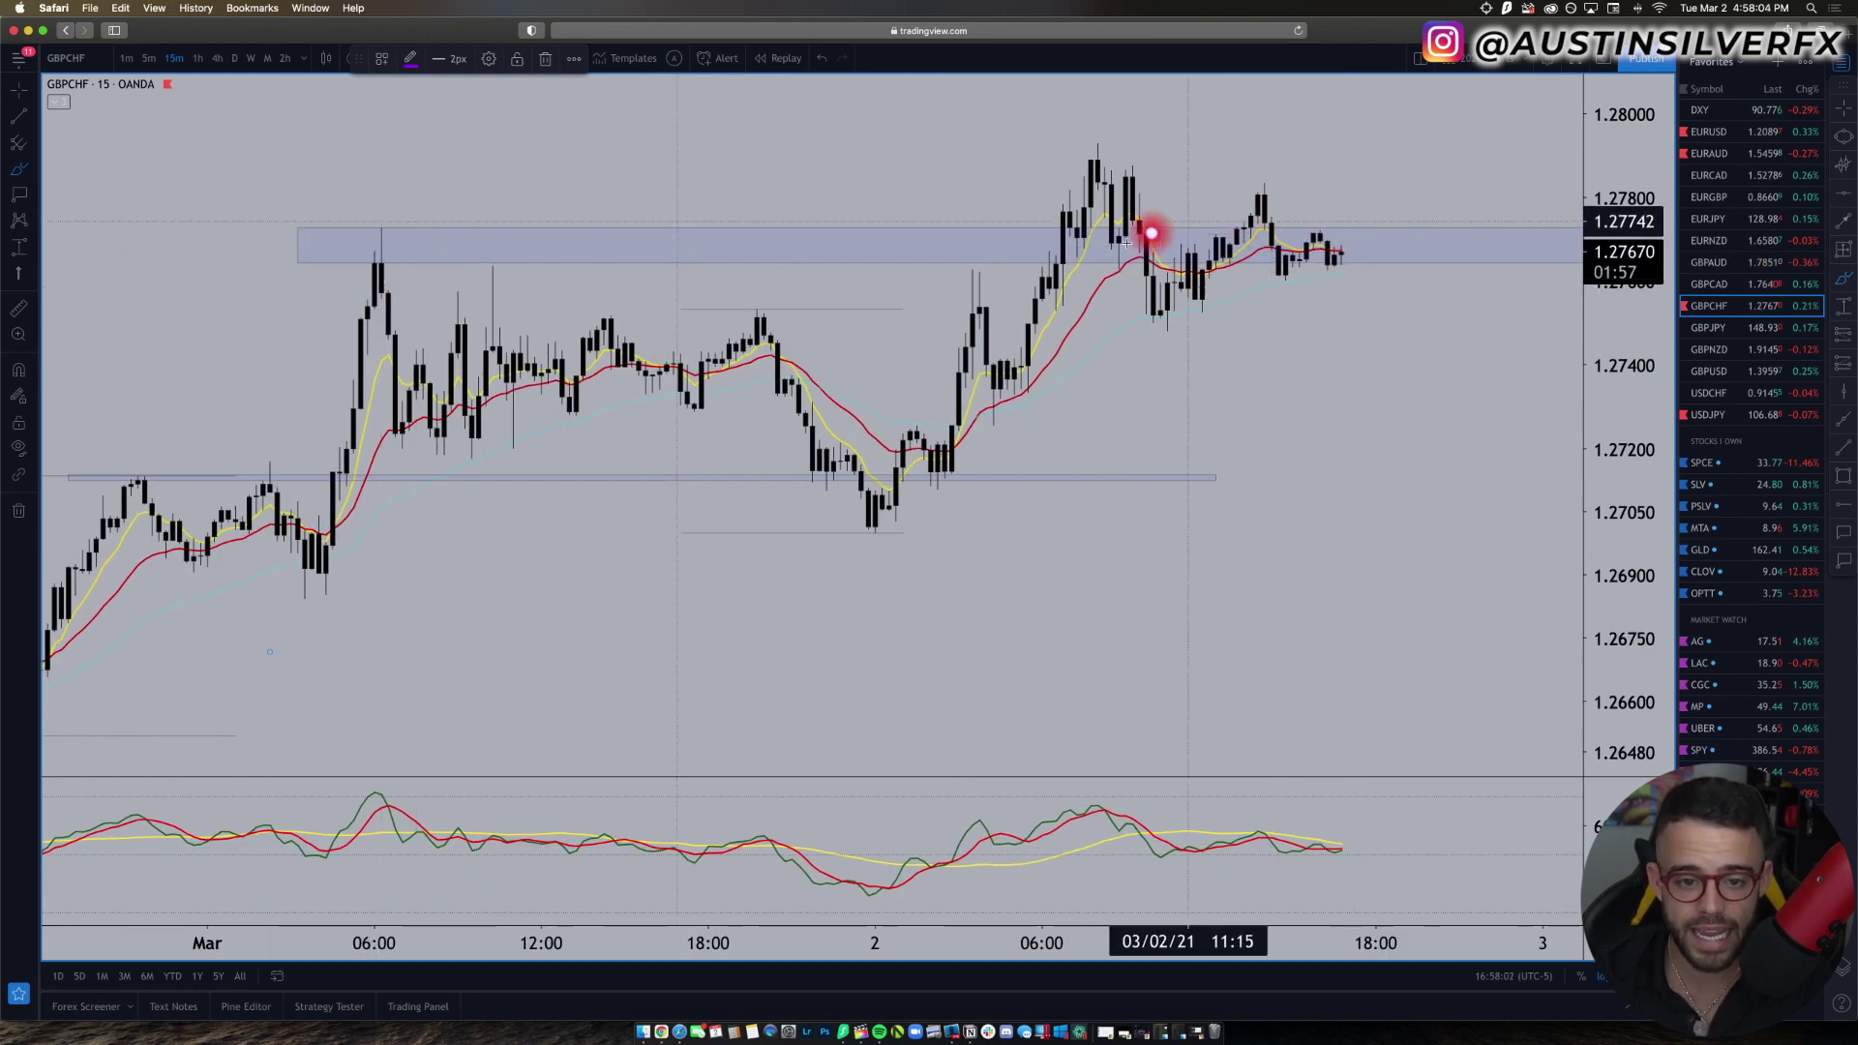
left_click(957, 471)
left_click(801, 564)
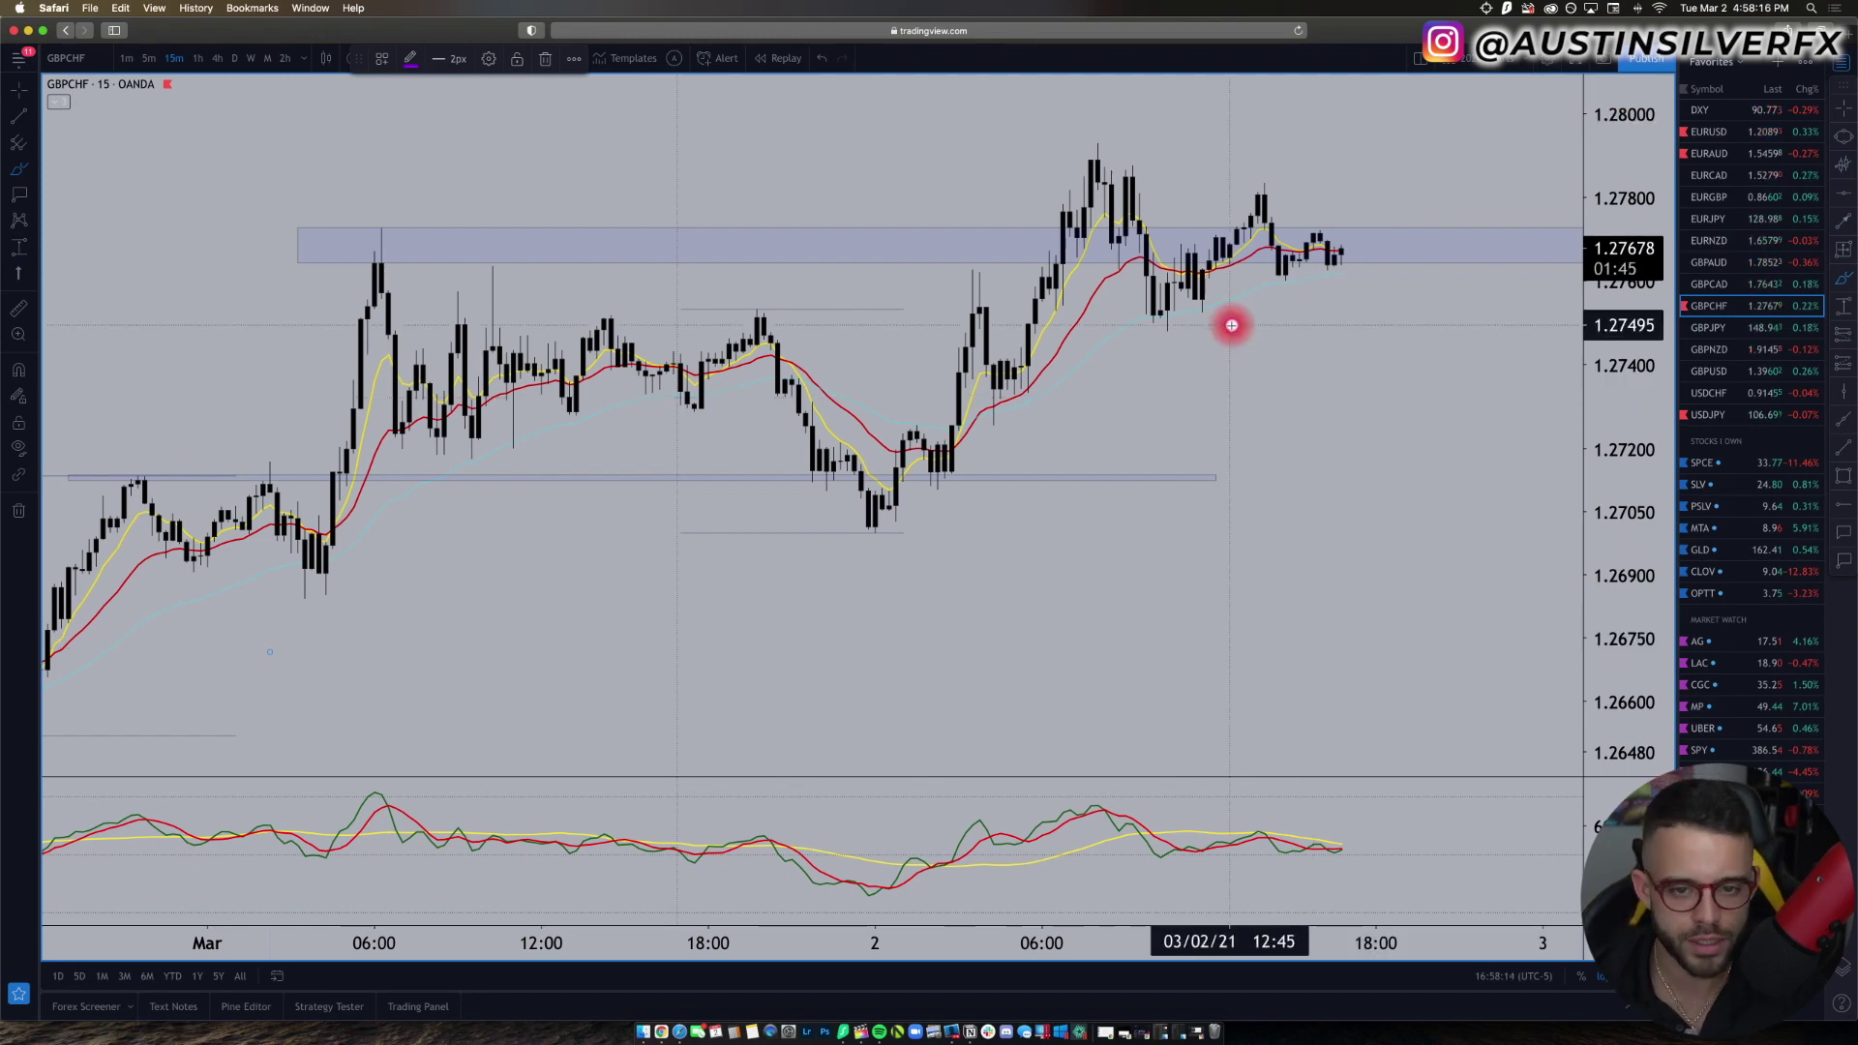
scroll(1231, 325, "left", 3)
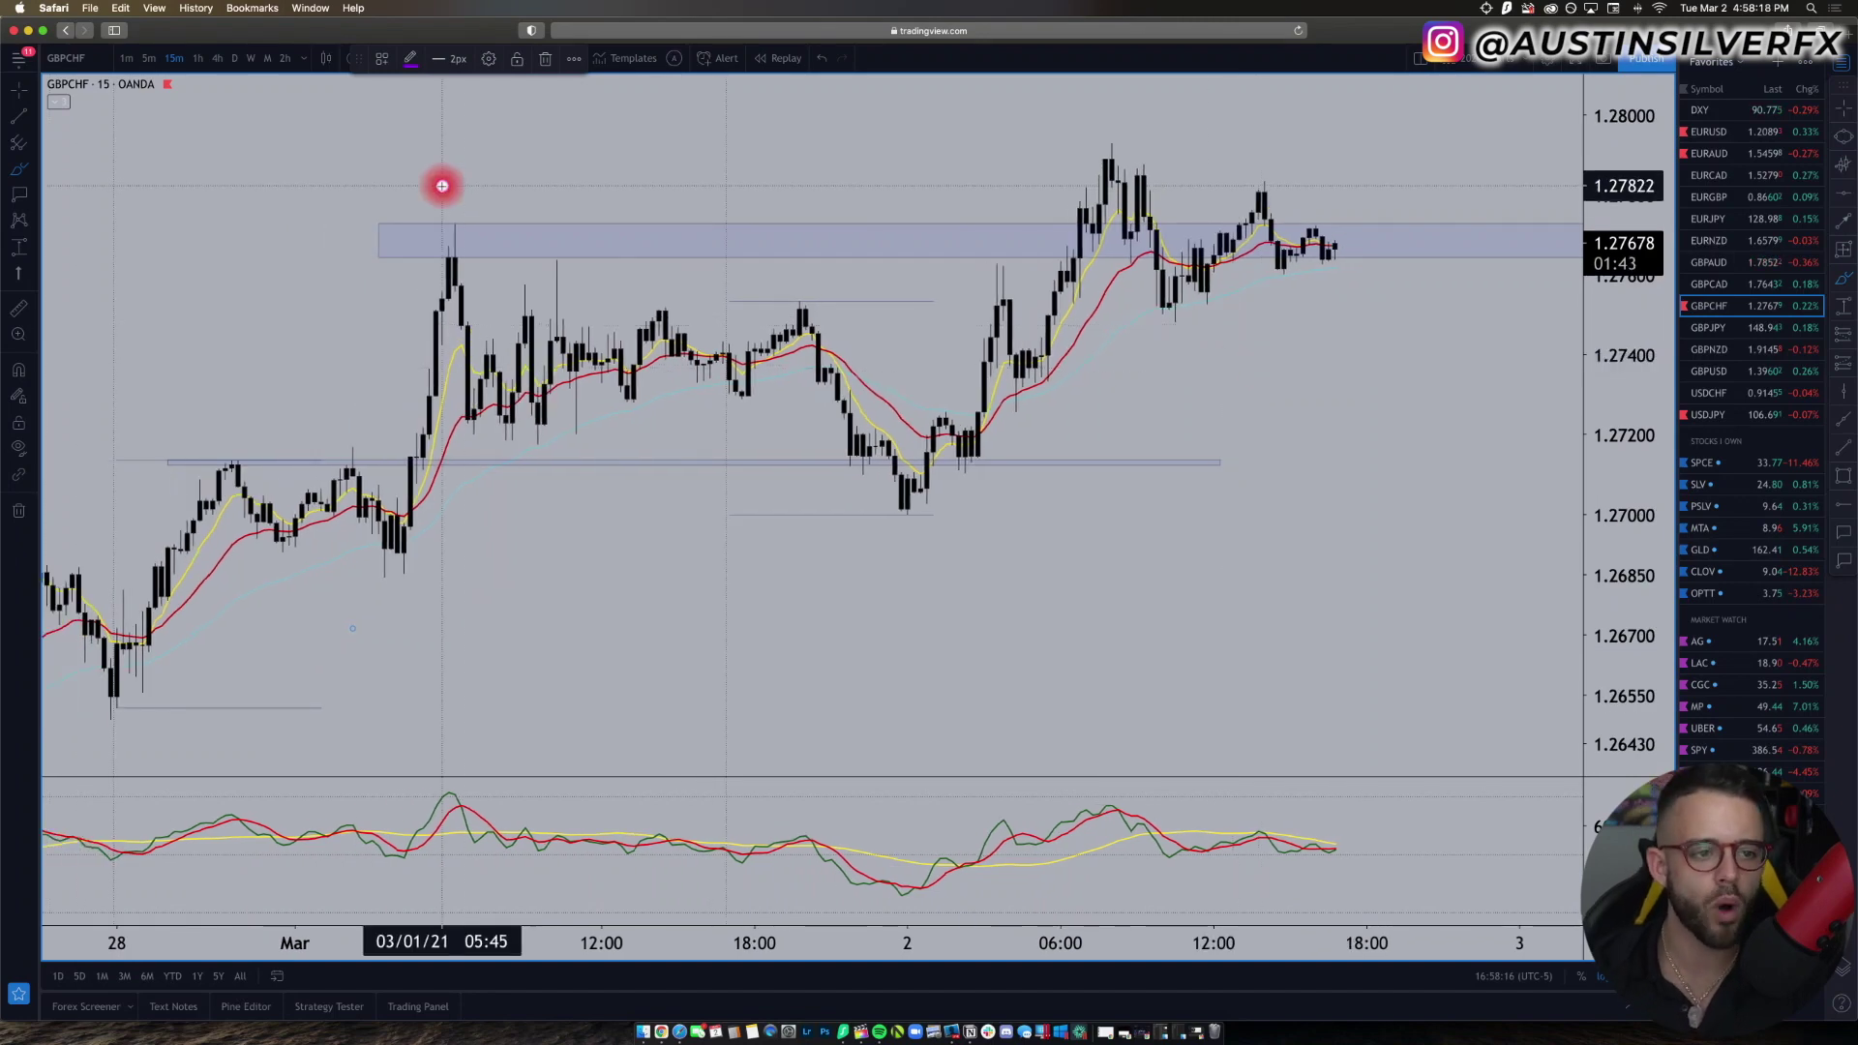
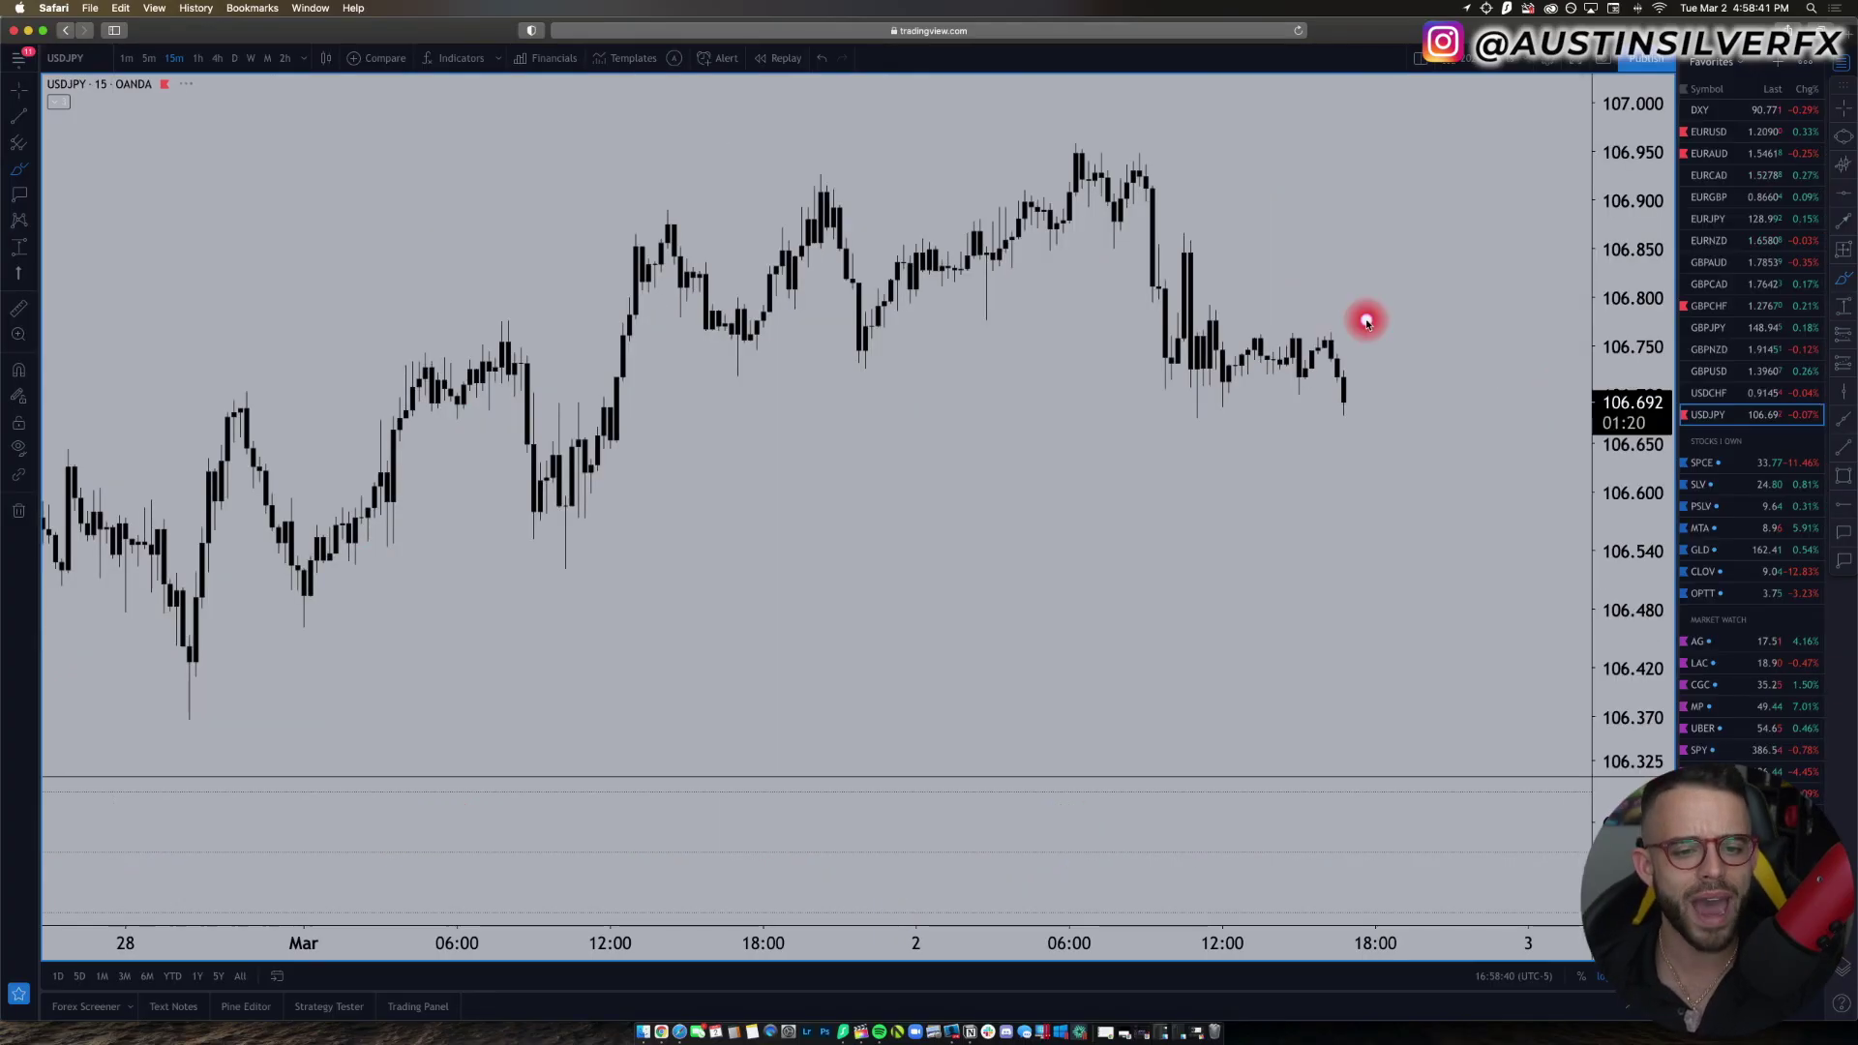
Step: Examine the 15-minute USDJPY chart from 23 to 26 February around the shaded zones near 105.85 and 106.40
scroll(1351, 408, "down", 5)
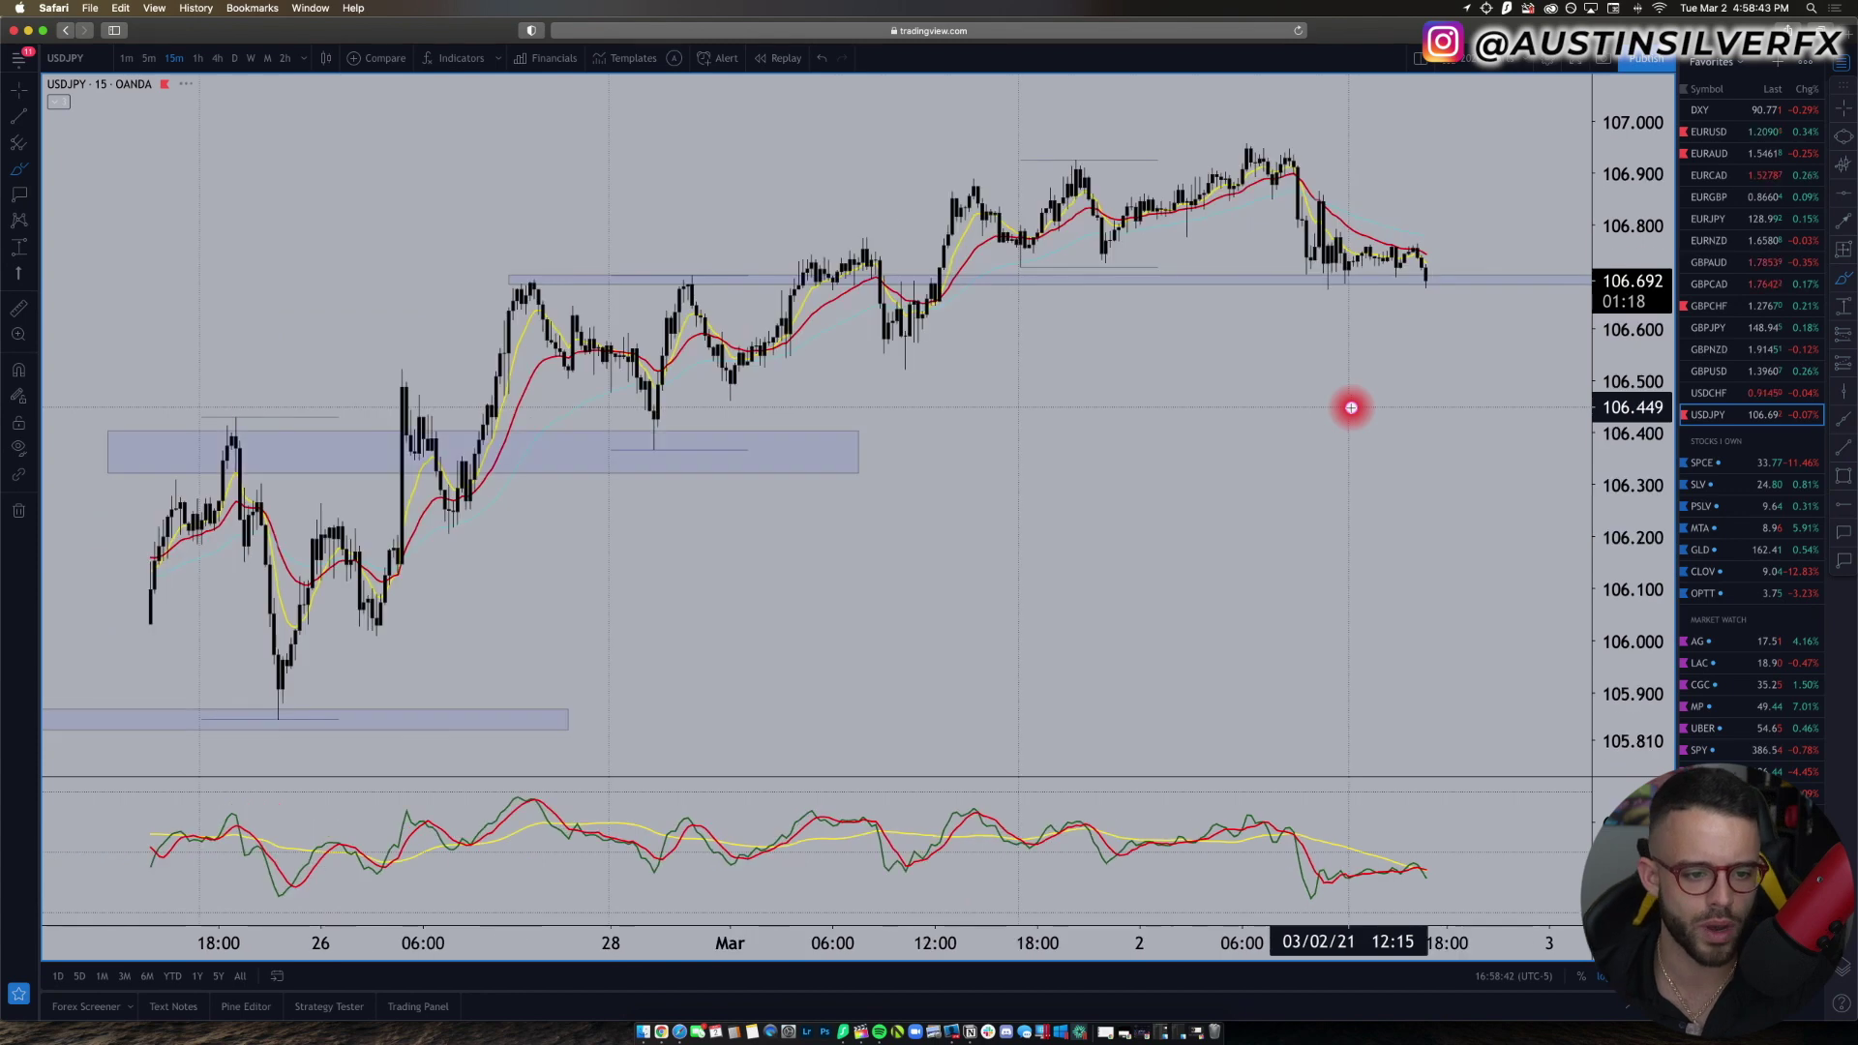
scroll(1351, 407, "left", 10)
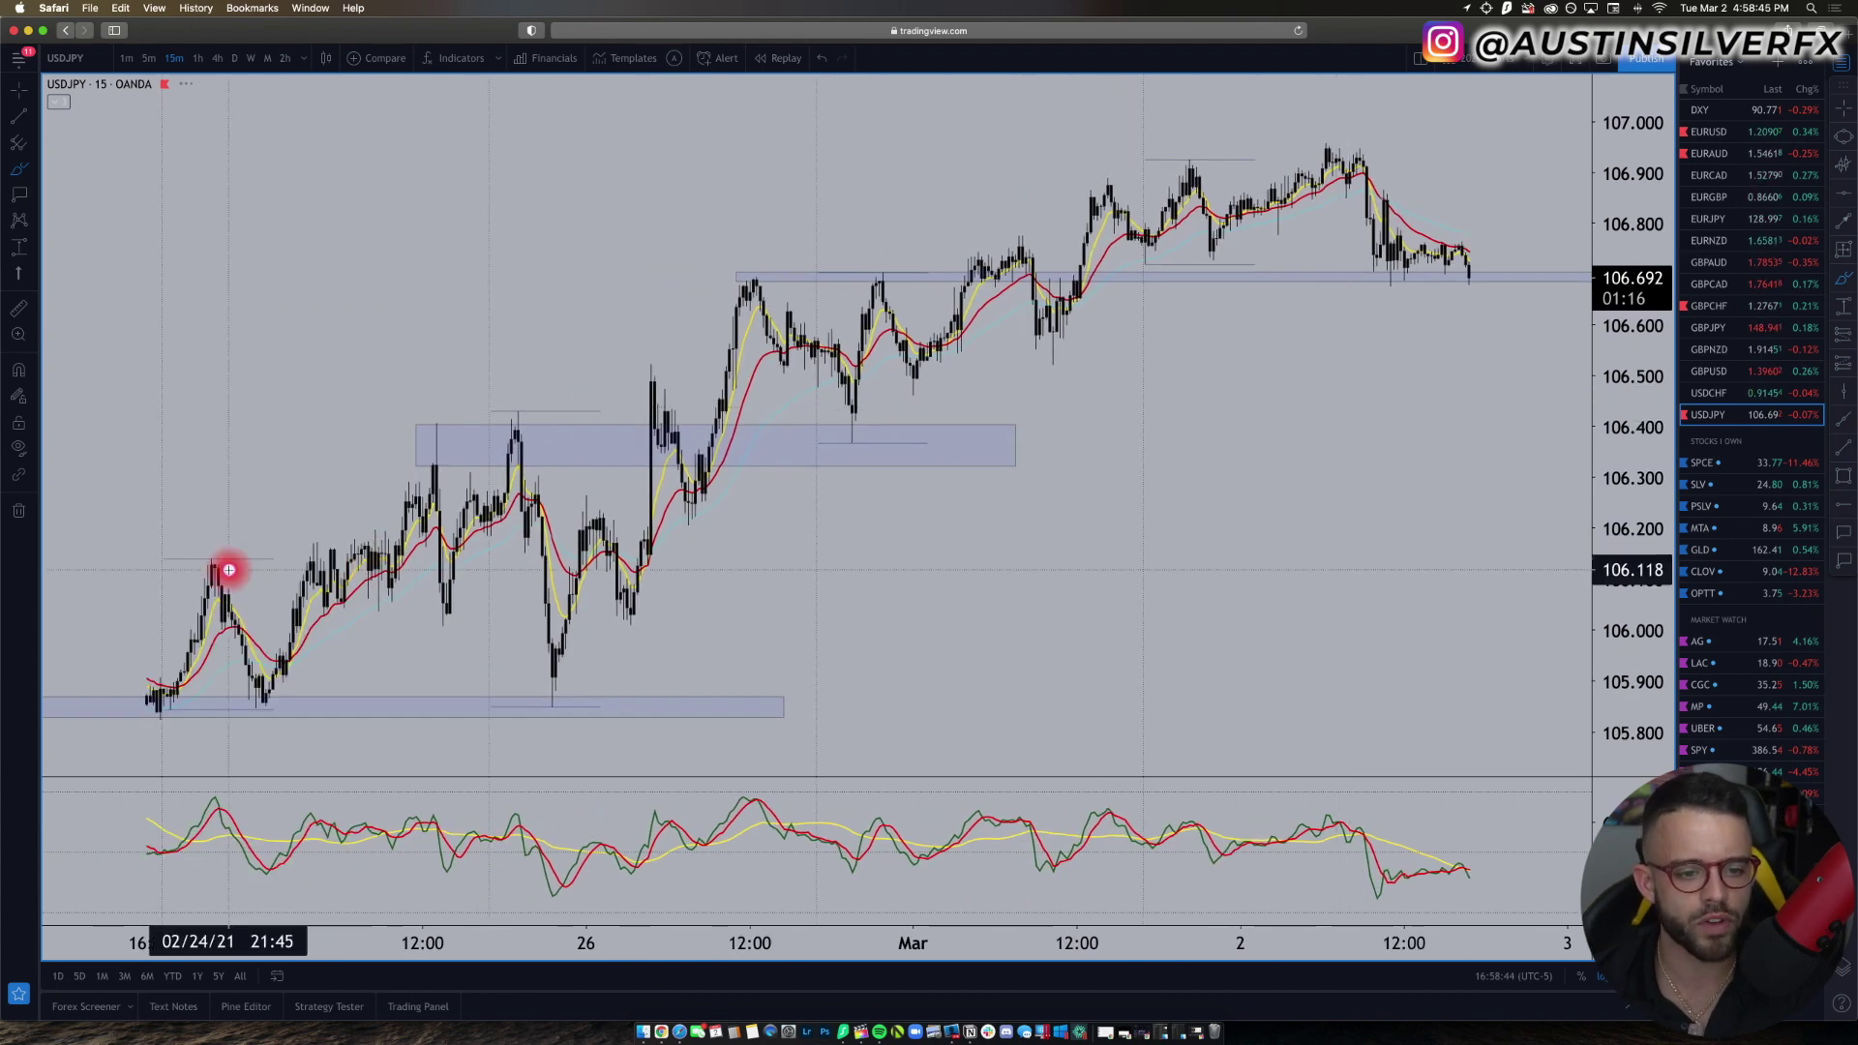
scroll(228, 570, "left", 10)
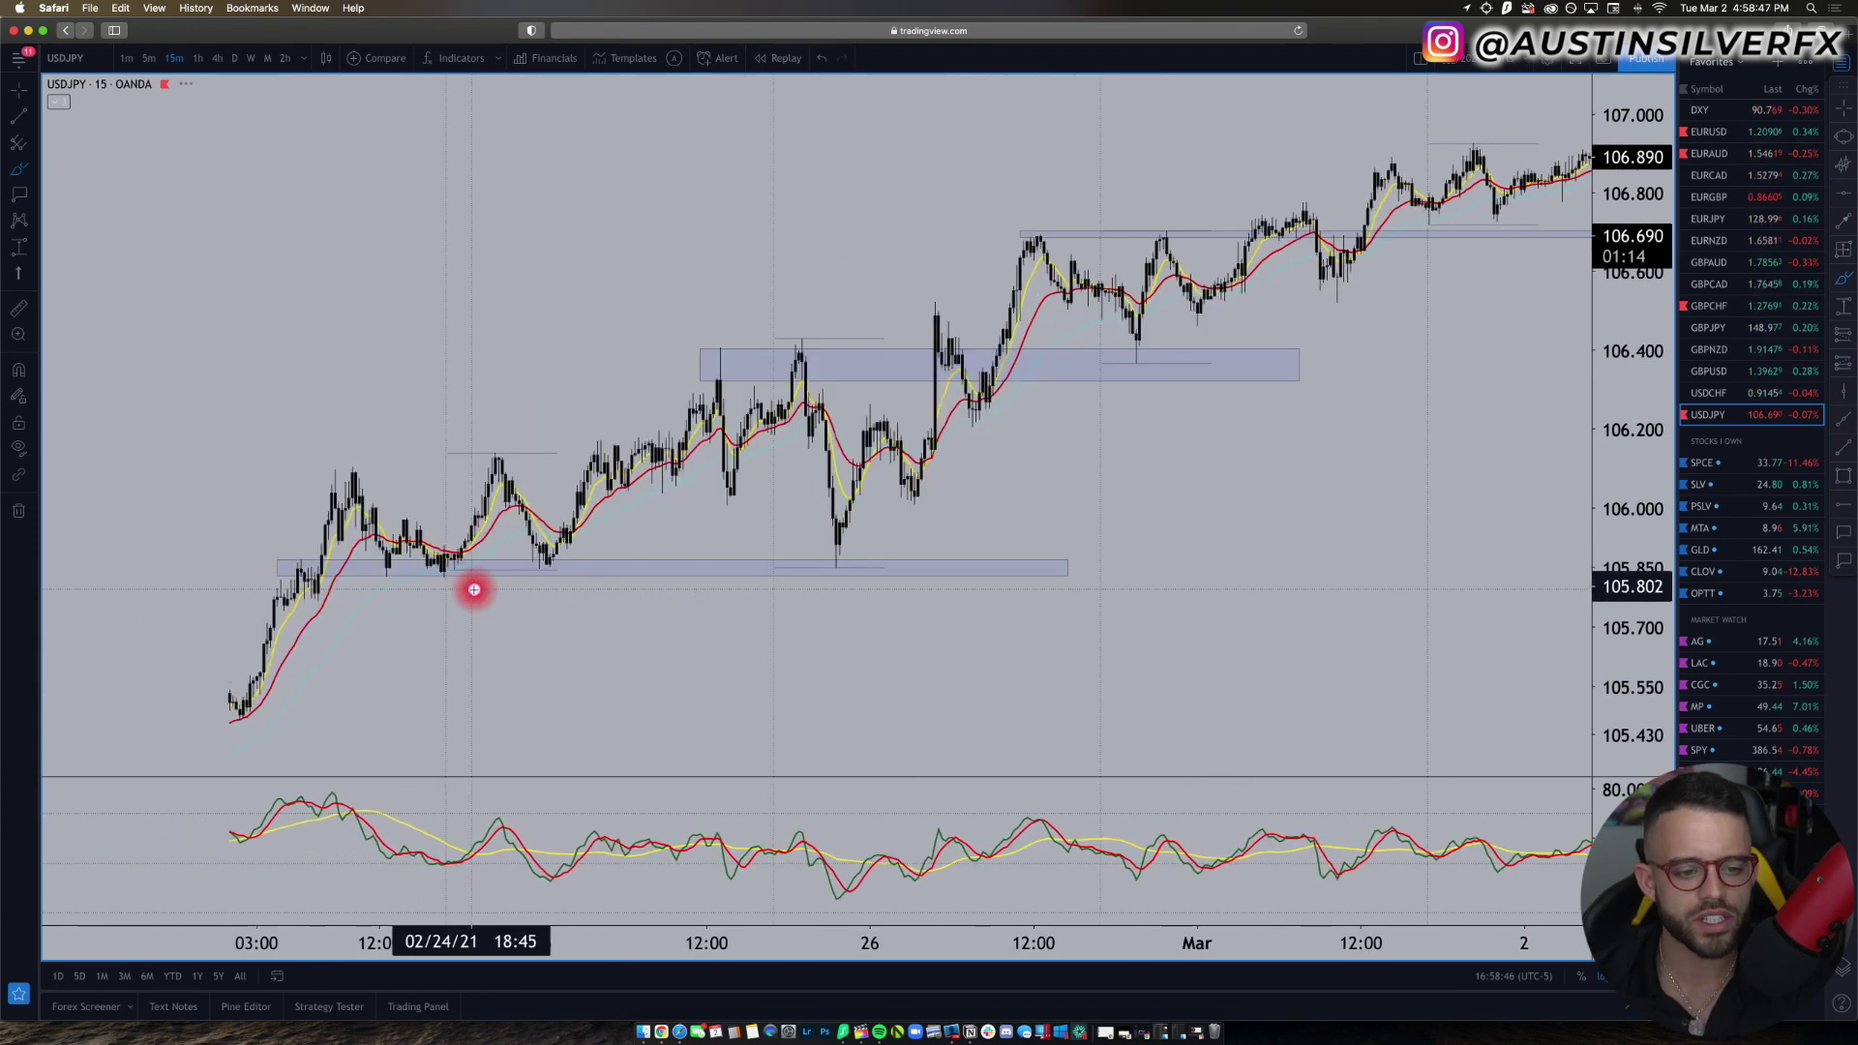
scroll(474, 589, "left", 10)
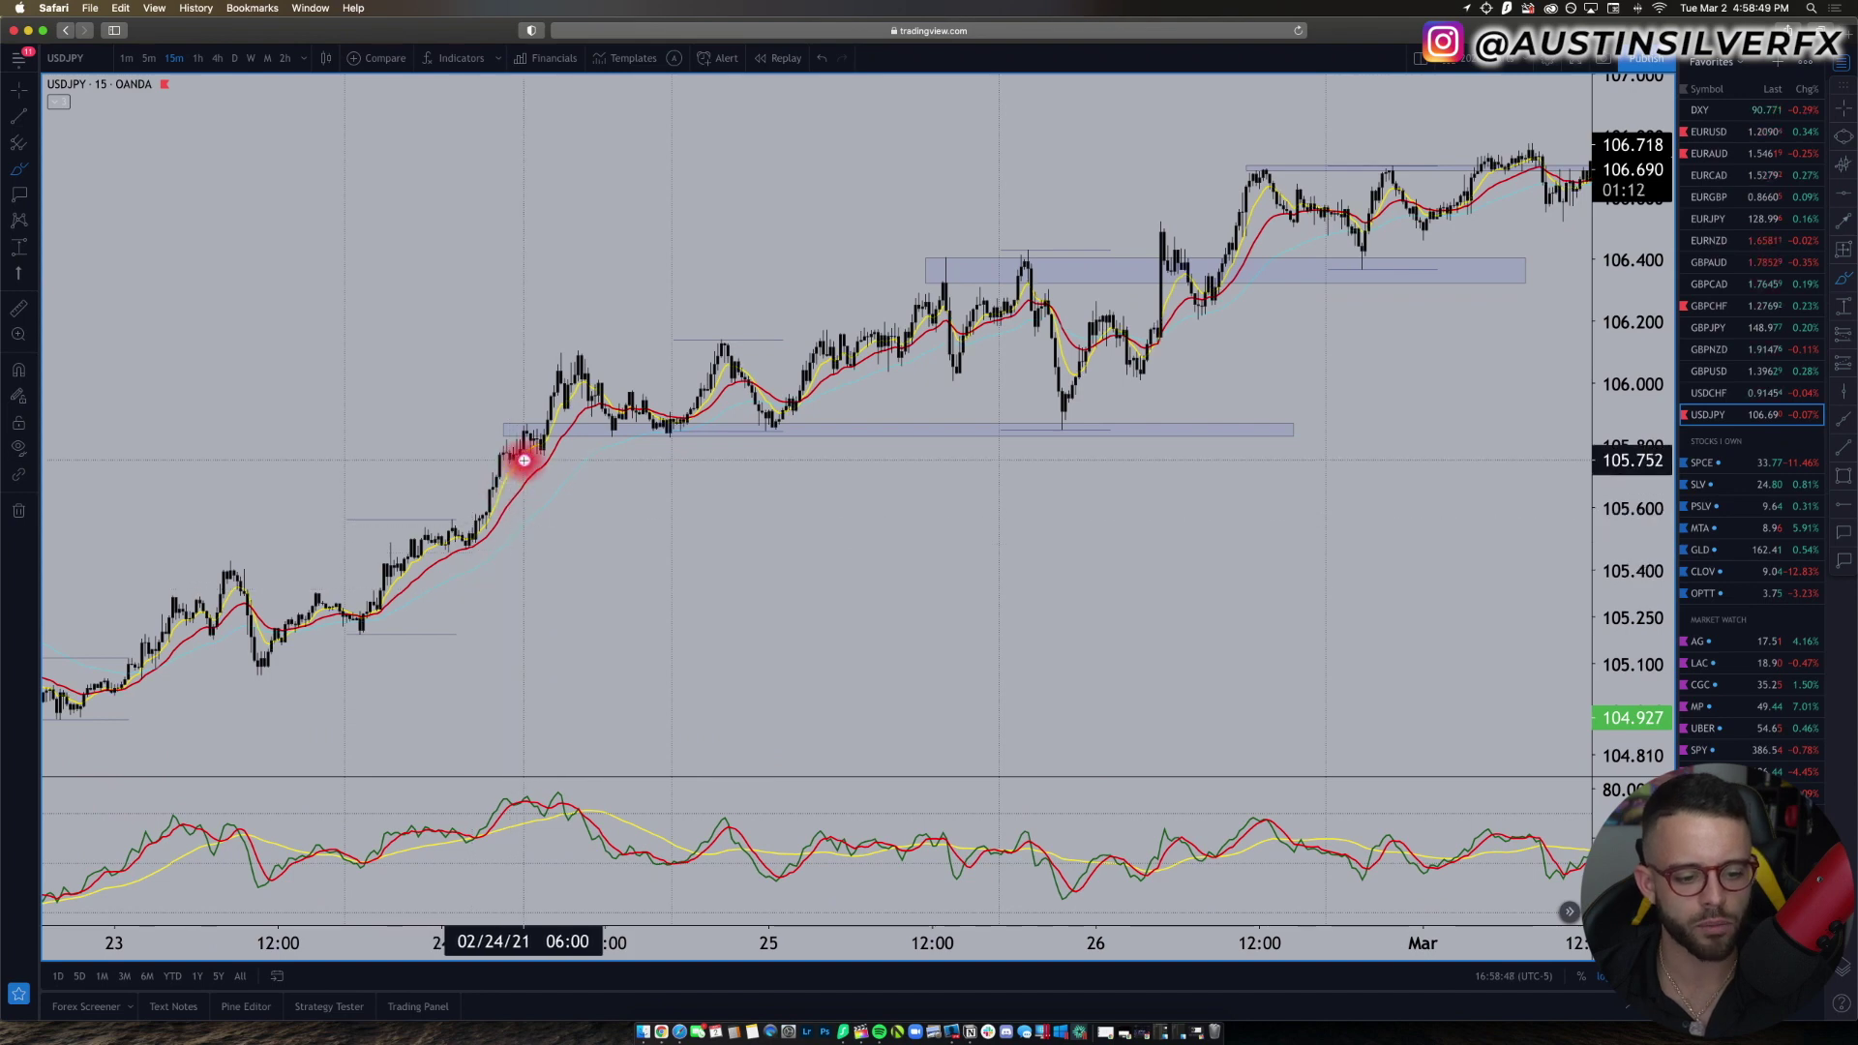
scroll(523, 461, "up", 5)
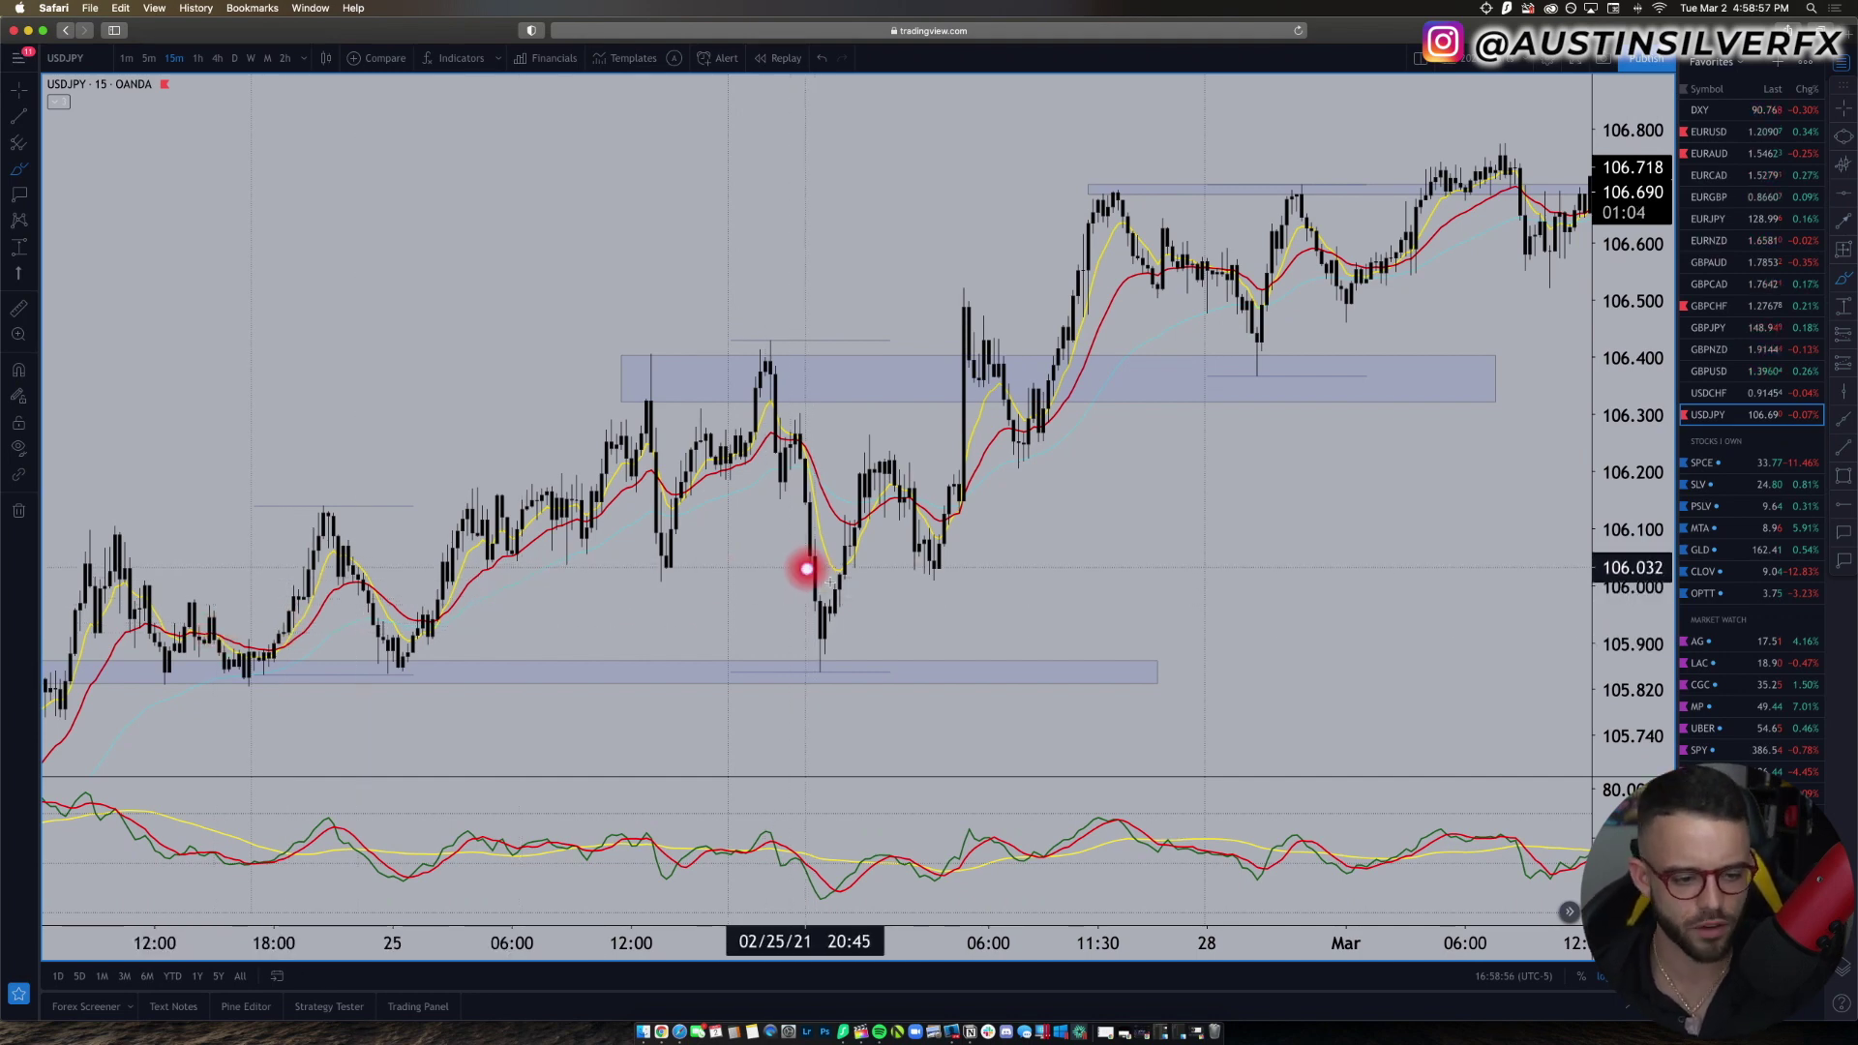
scroll(261, 636, "down", 2)
left_click(145, 559)
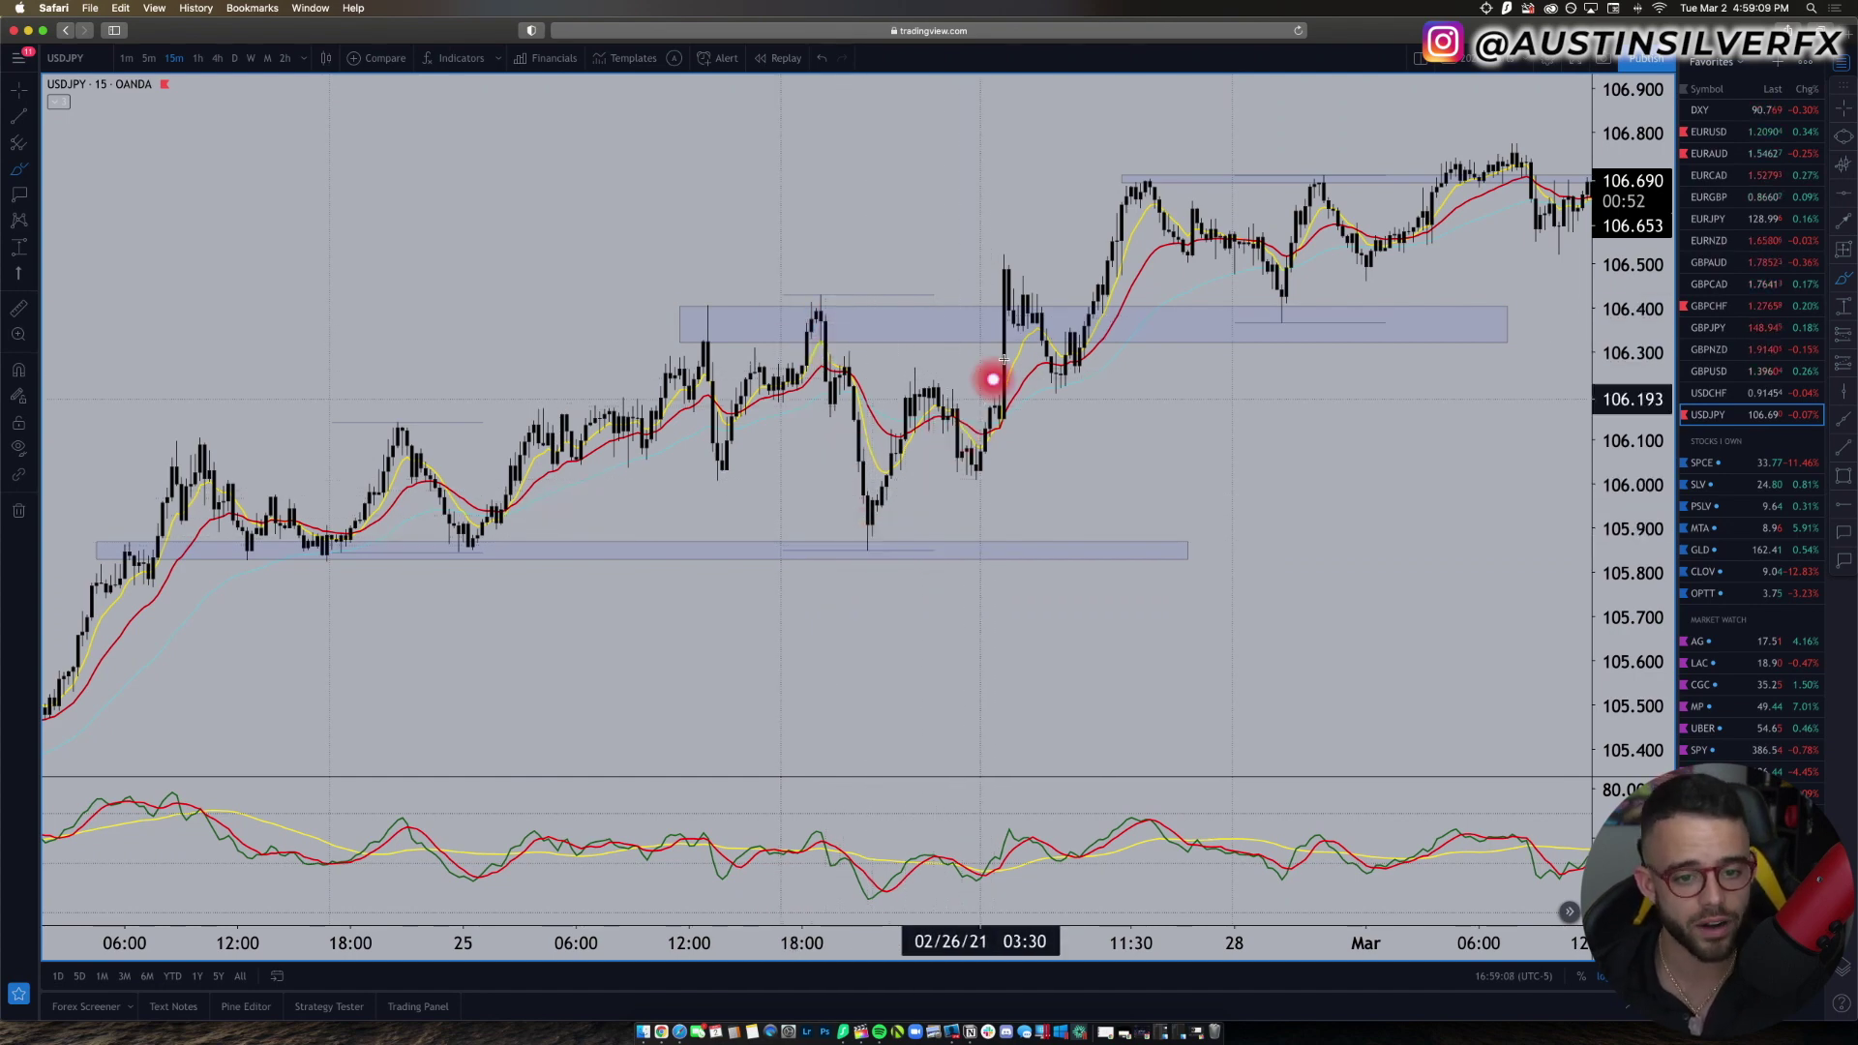
Step: Examine how USDJPY retests the 106.40 and 106.69 zones on the 15-minute chart between 26 February and 2 March
scroll(1035, 359, "up", 2)
scroll(1062, 394, "right", 5)
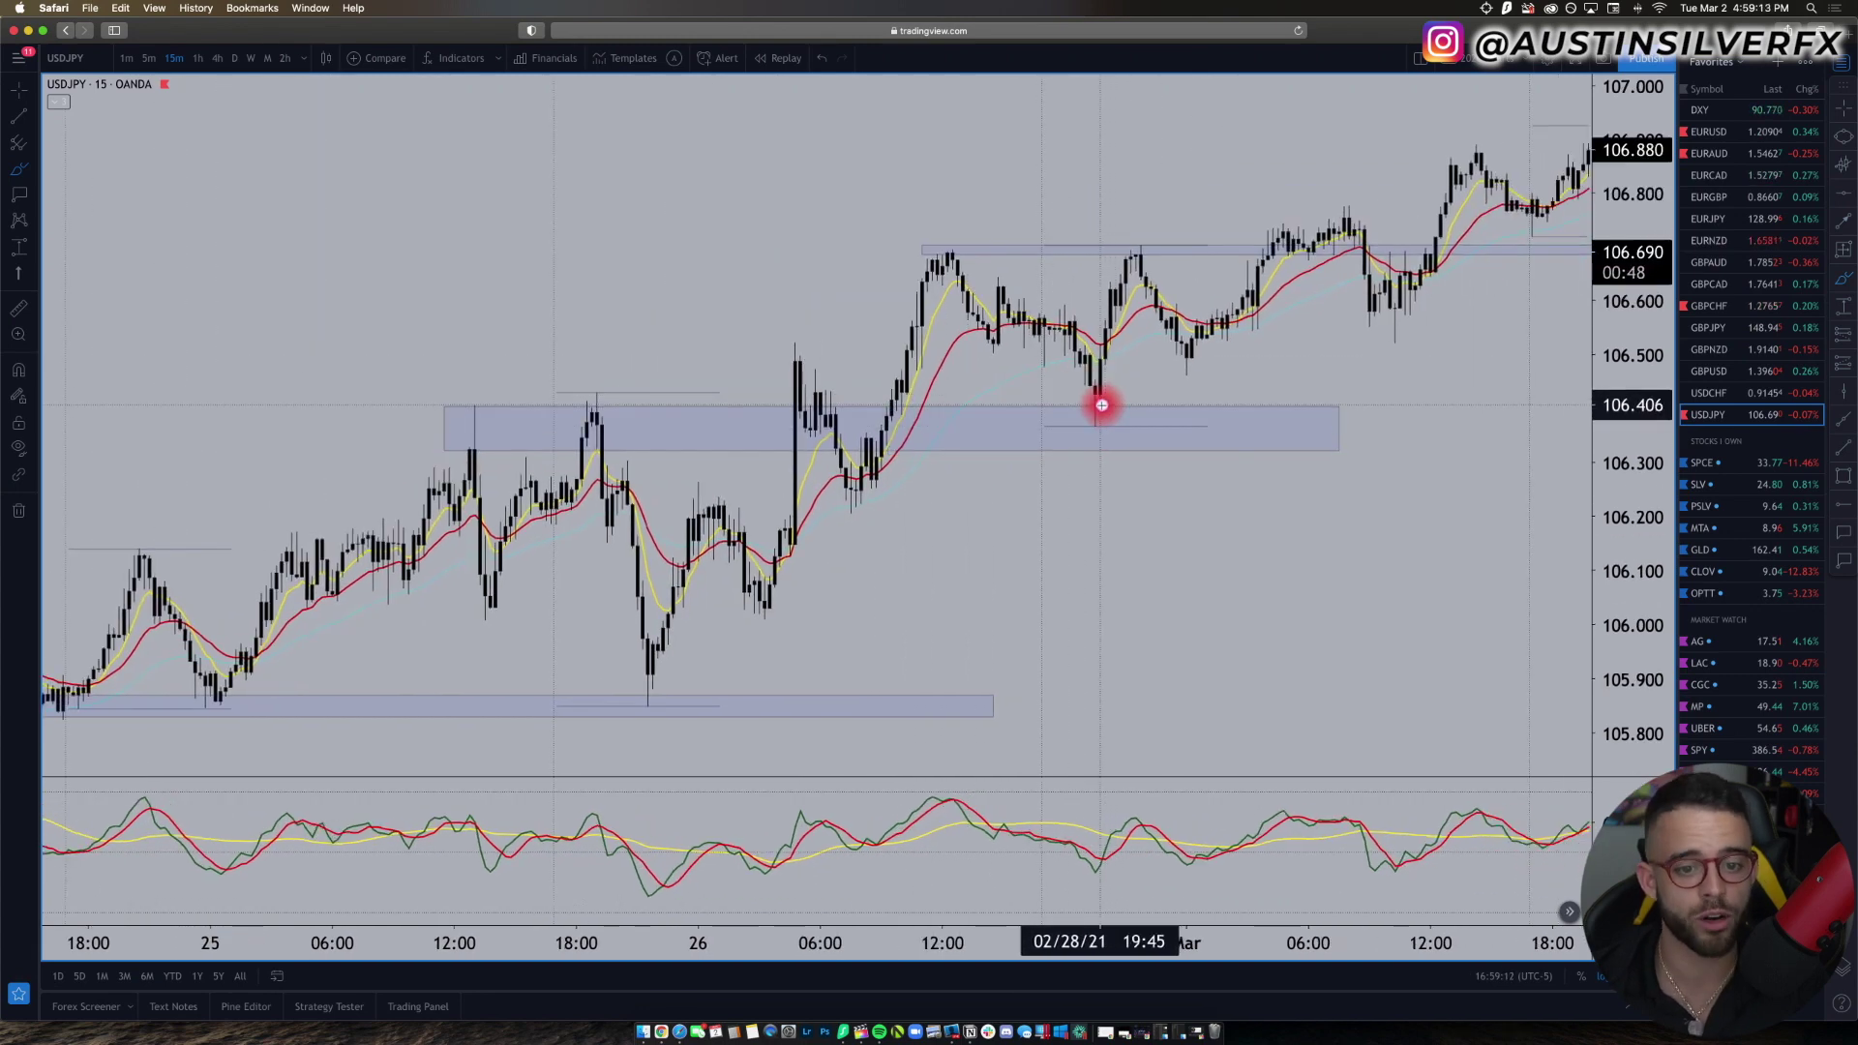
scroll(1101, 403, "right", 3)
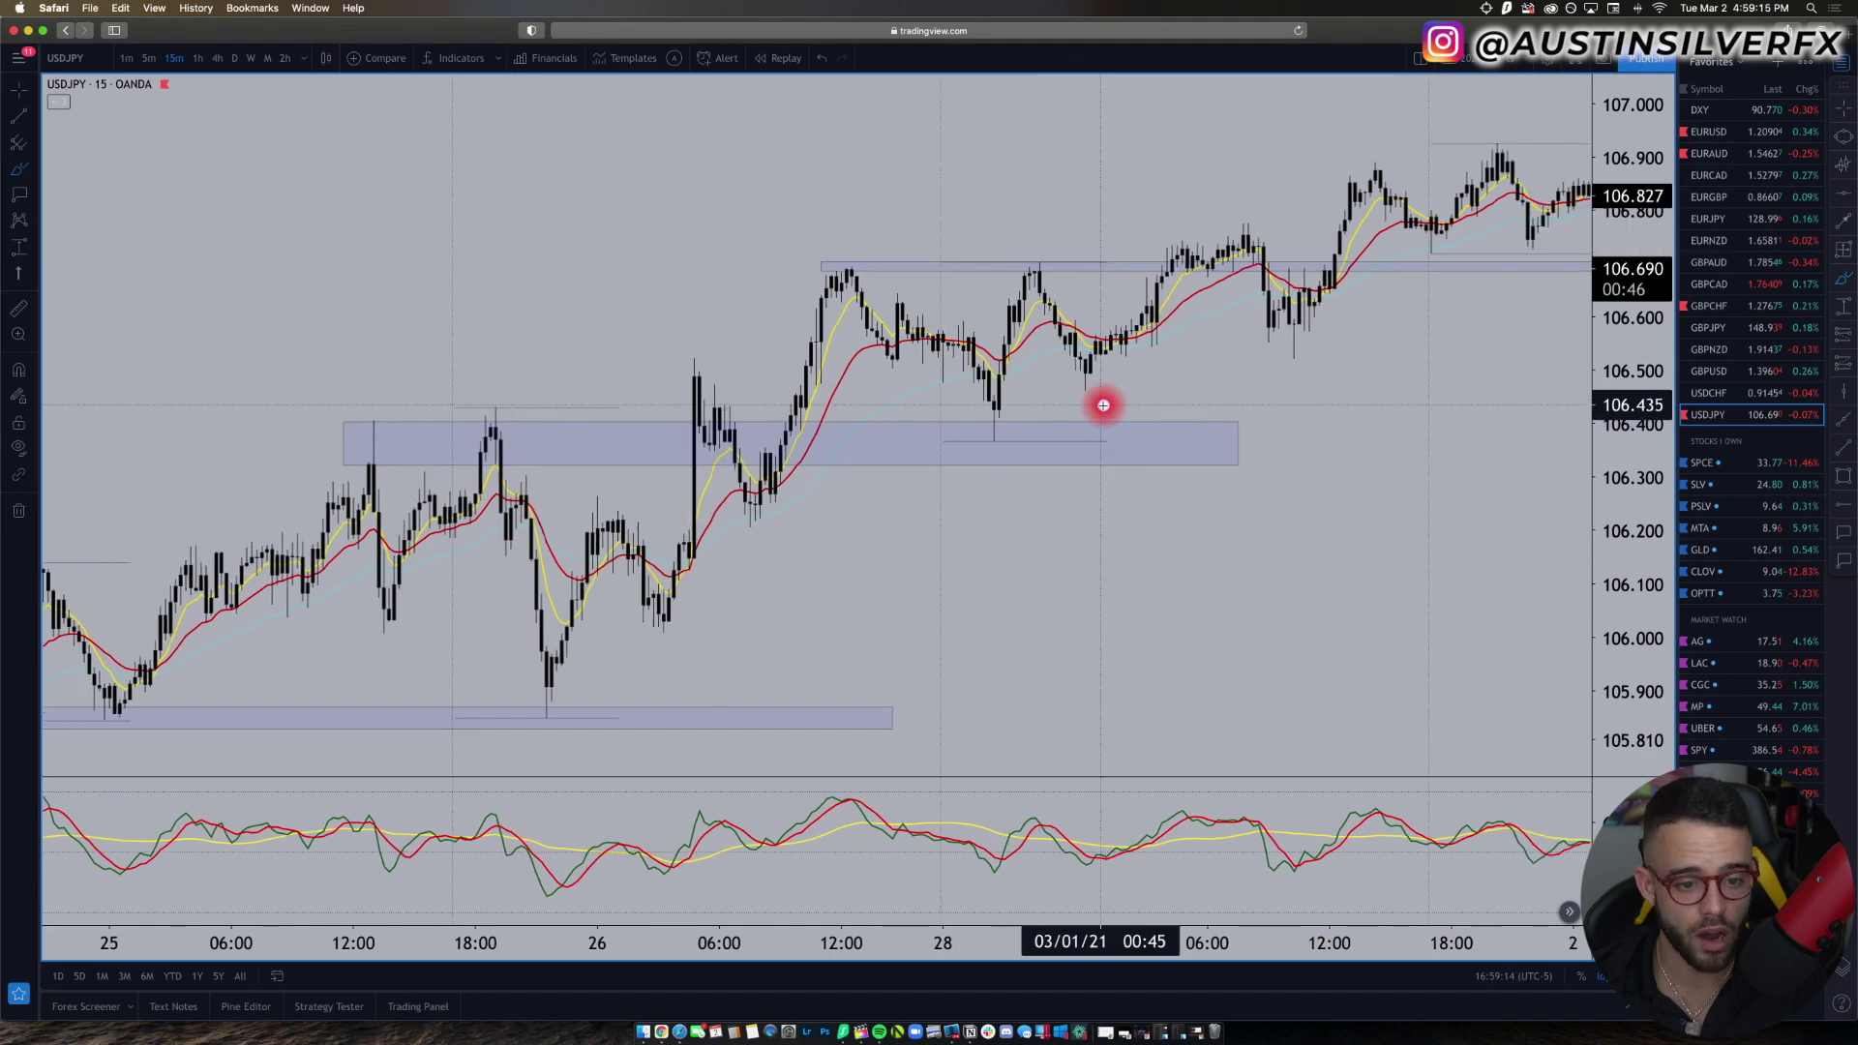
scroll(1062, 275, "right", 3)
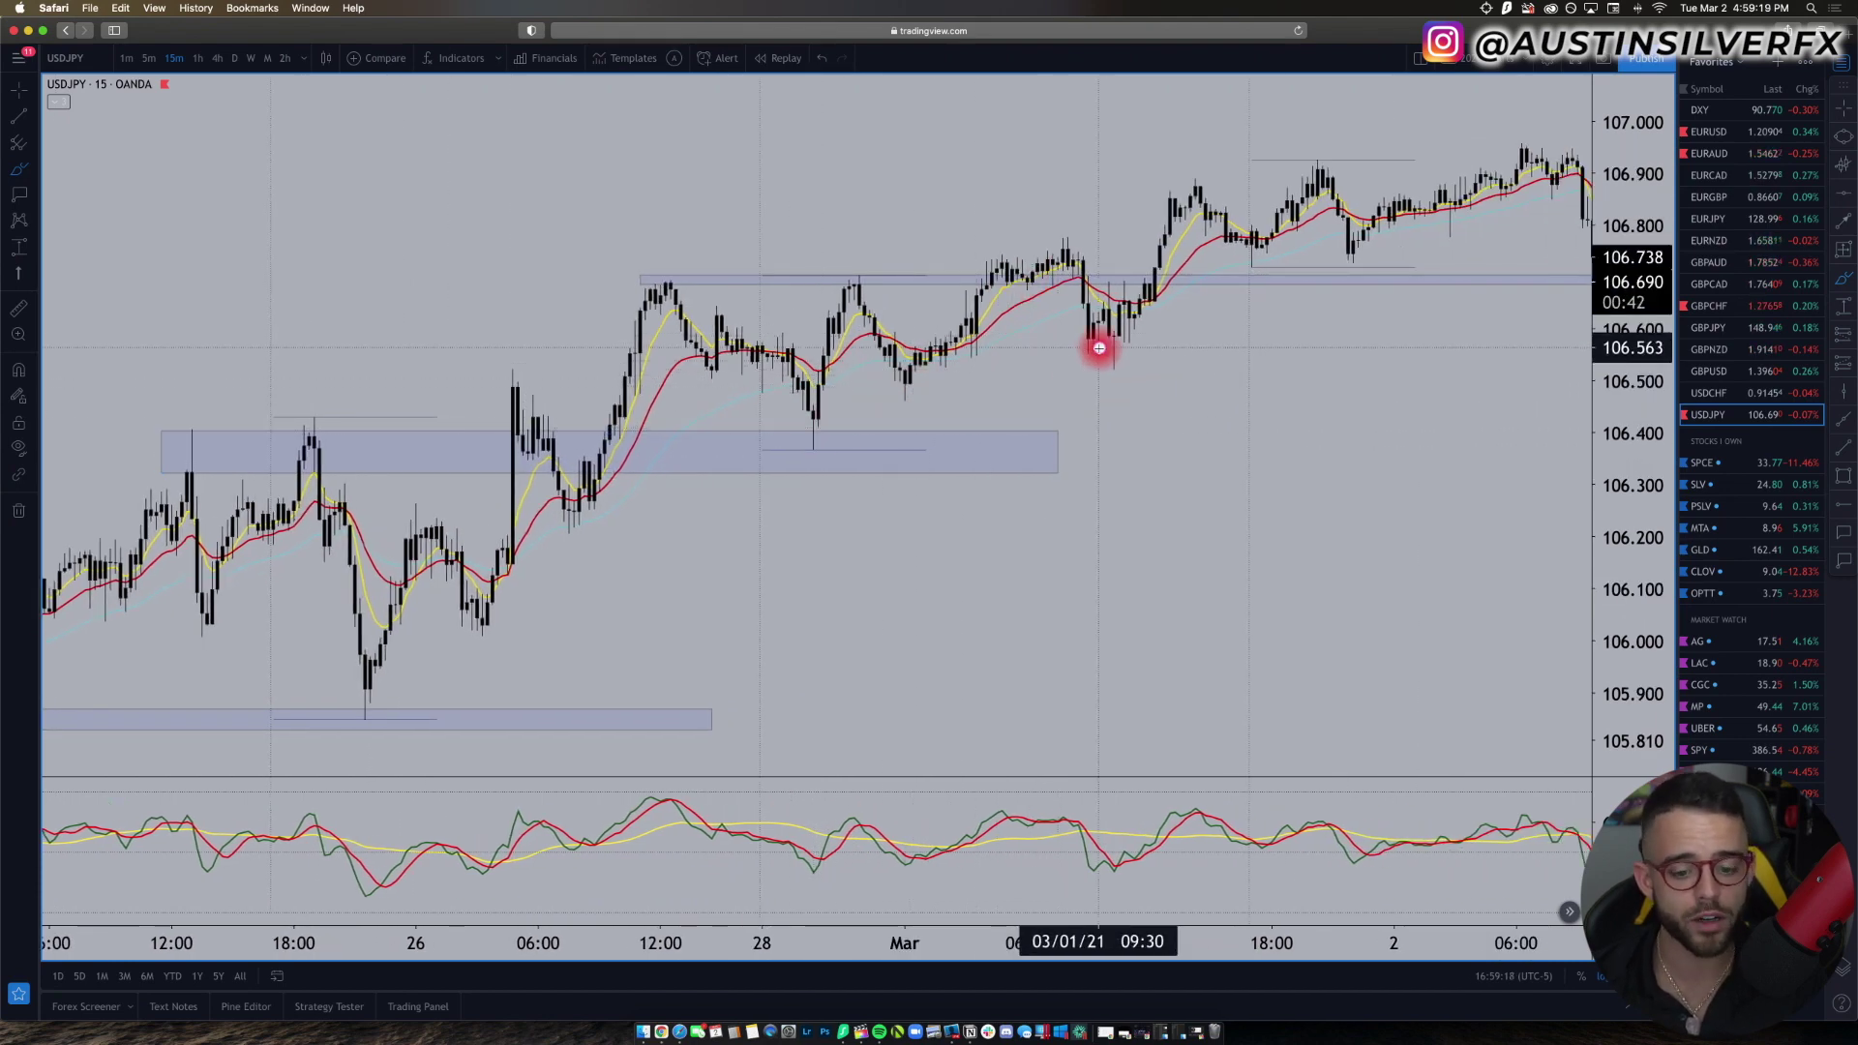
scroll(1100, 344, "right", 10)
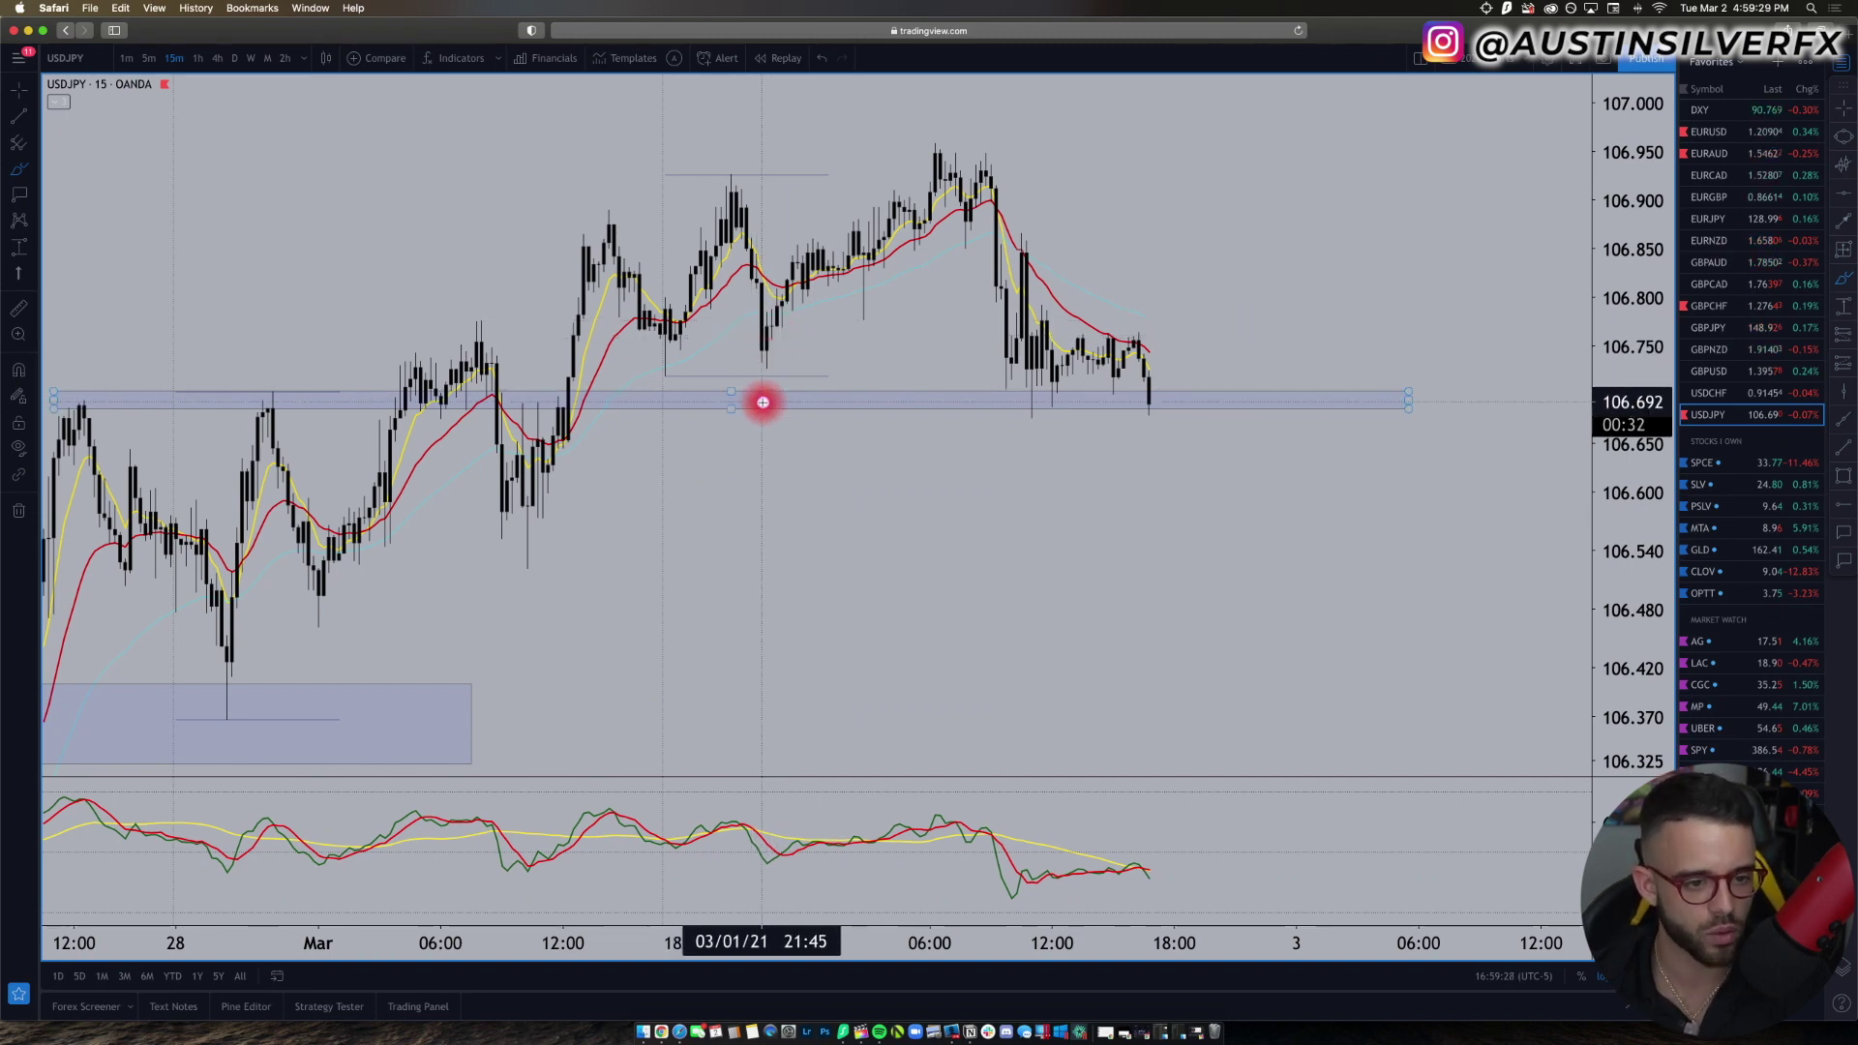
left_click_drag(763, 403, 998, 326)
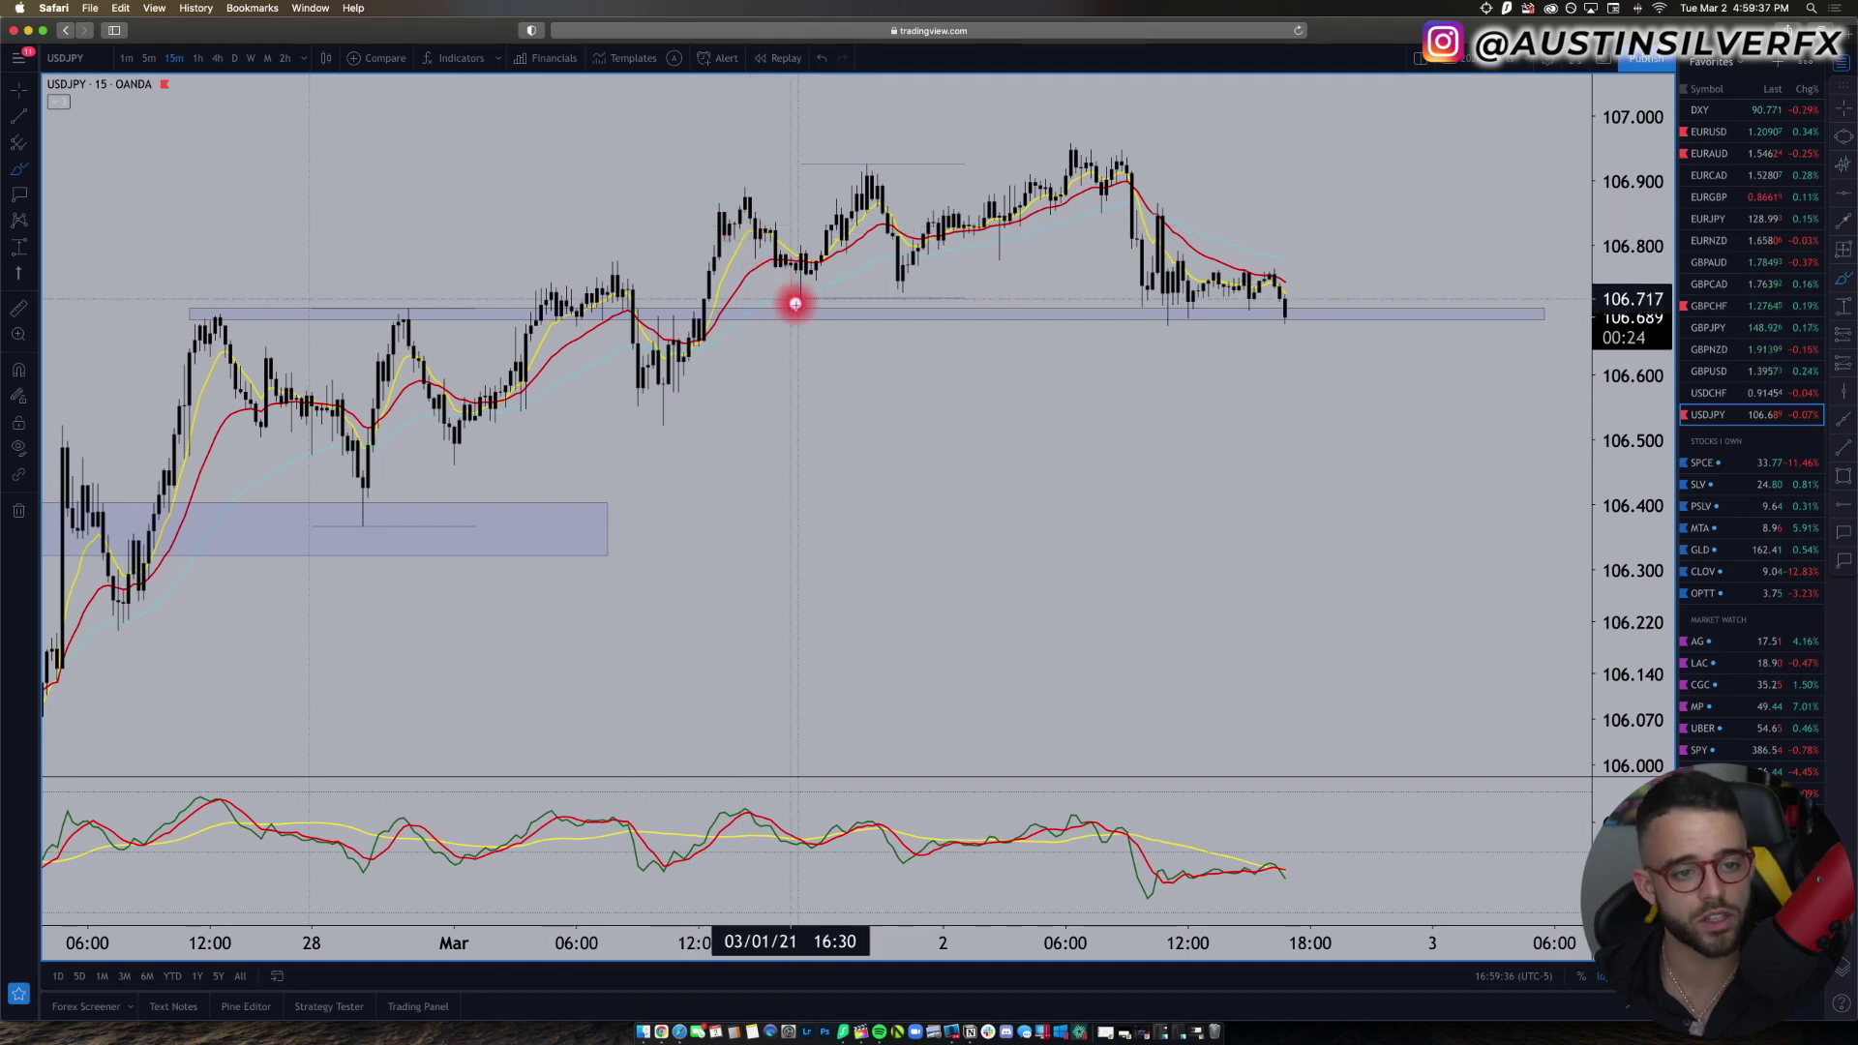
left_click(1230, 315)
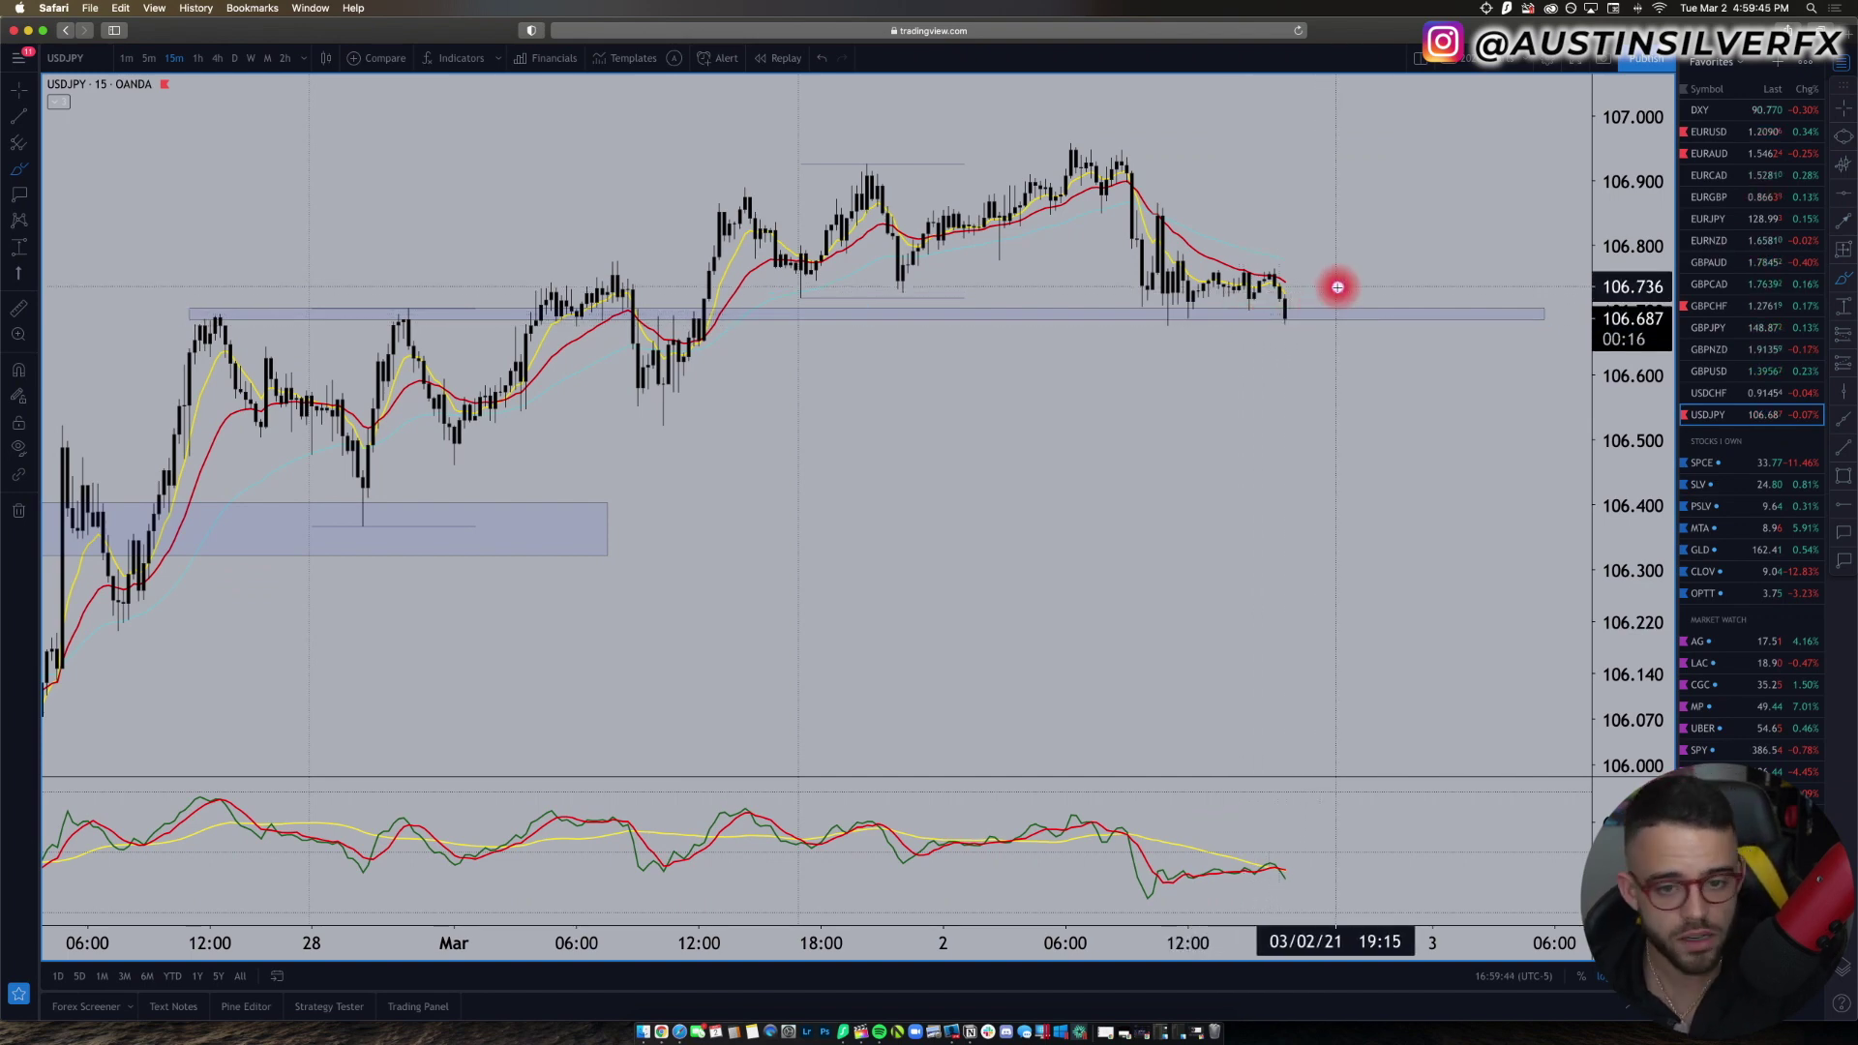
Step: Mark the USDJPY divergence with trend lines from 26 February to 2 March, one across the oscillator's falling highs and one rising along price to about 107.020
scroll(1402, 261, "down", 3)
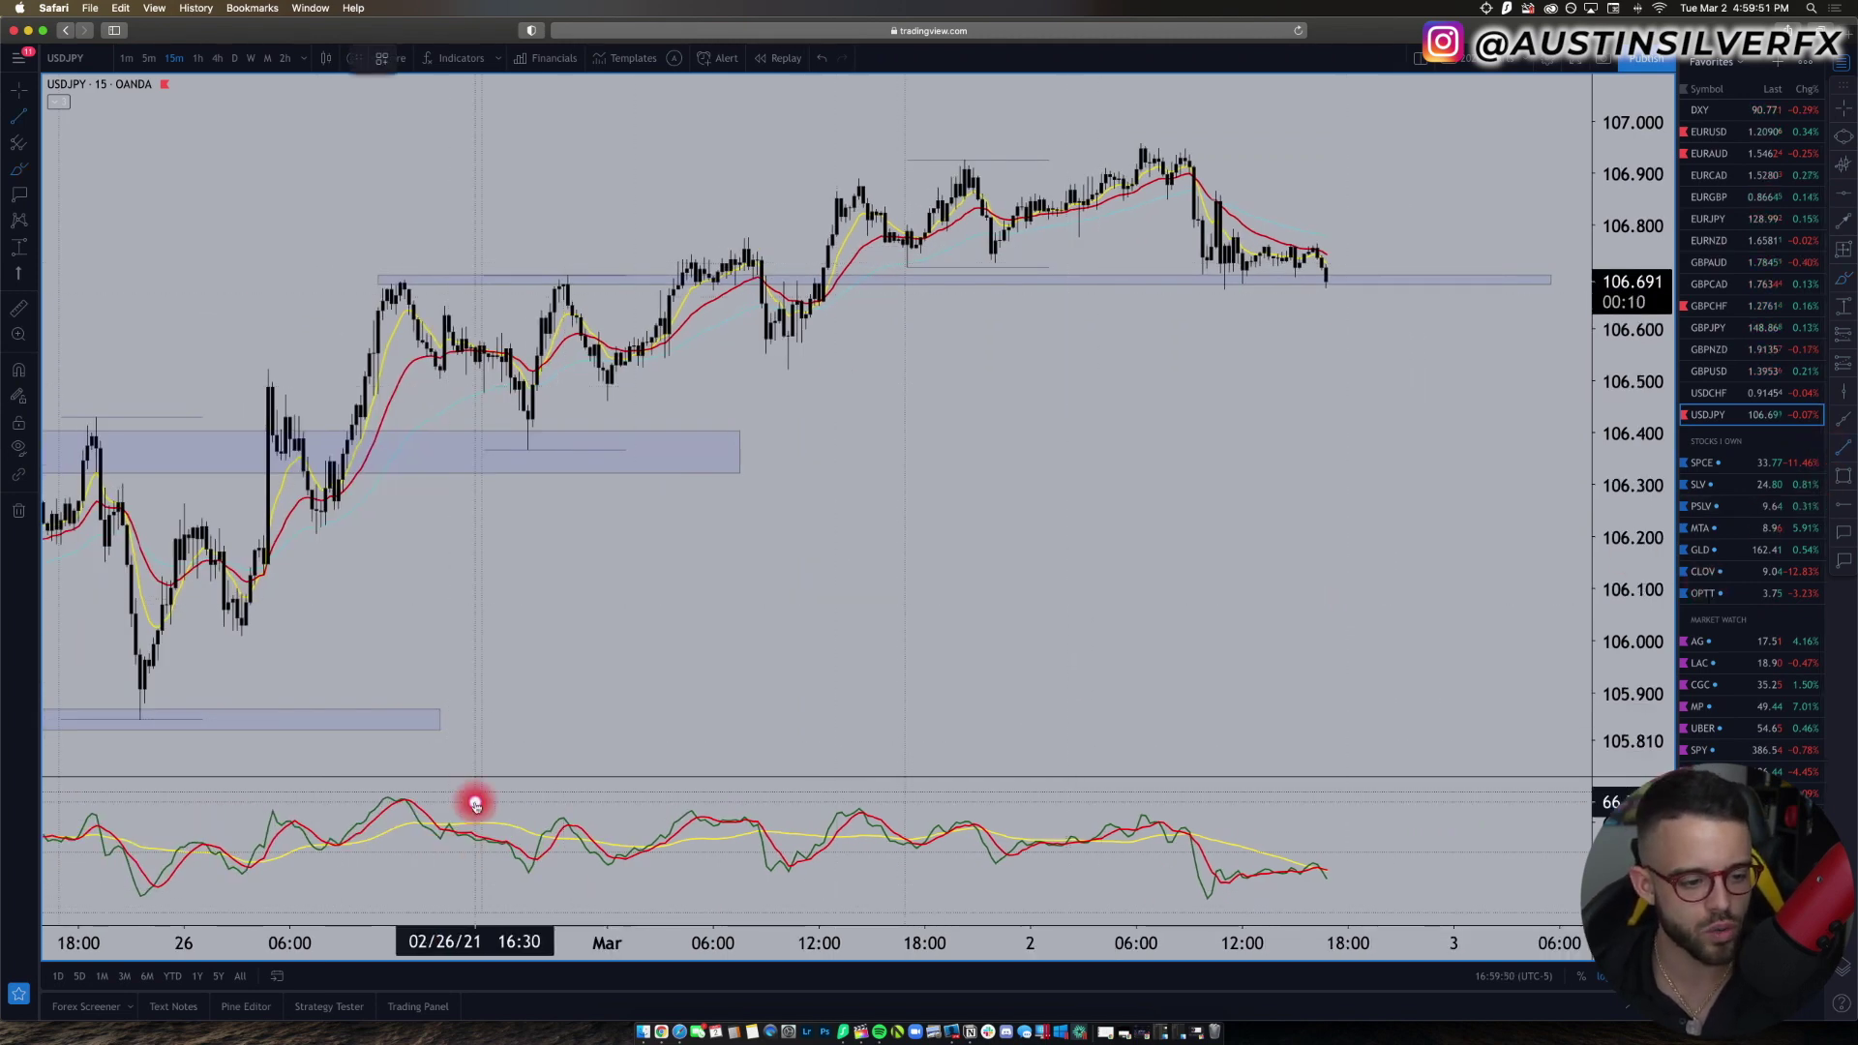
left_click_drag(450, 794, 1291, 815)
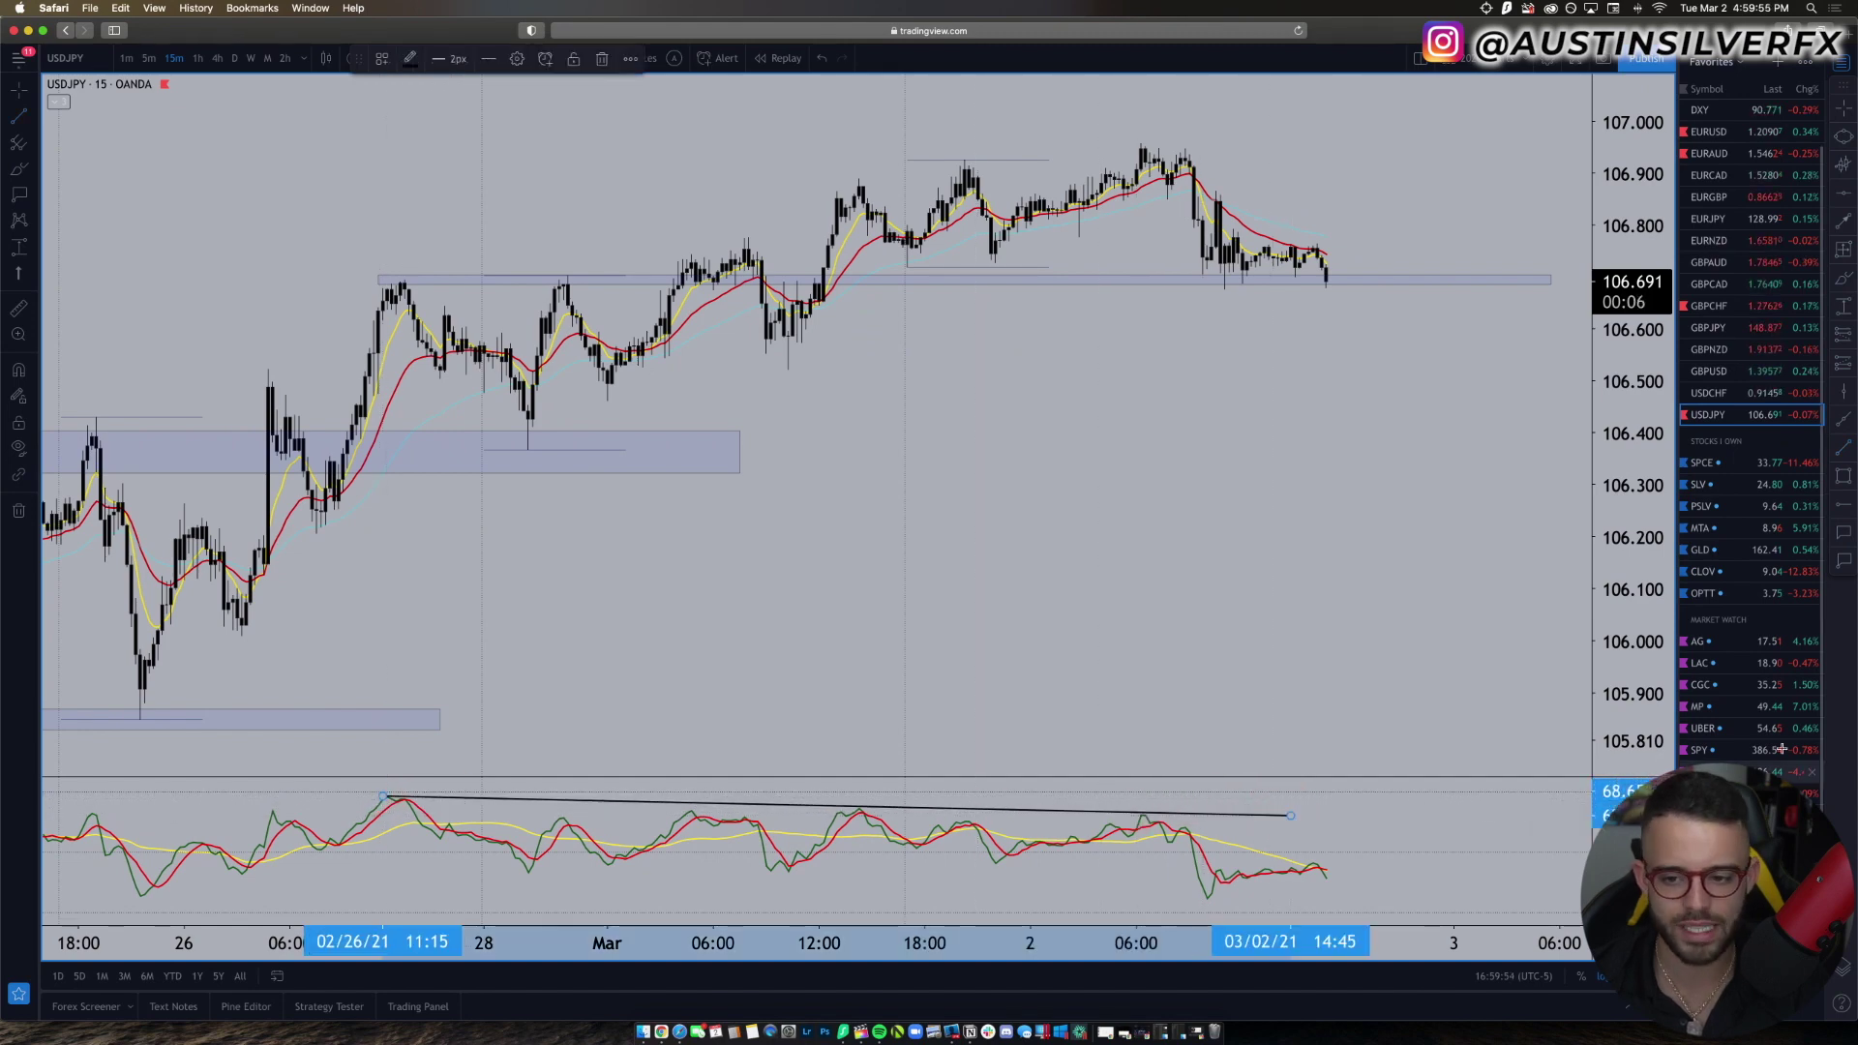
left_click(396, 278)
mouse_move(382, 289)
left_mouse_down()
mouse_move(796, 166)
mouse_move(1273, 133)
mouse_move(1274, 114)
mouse_move(1239, 111)
left_mouse_up()
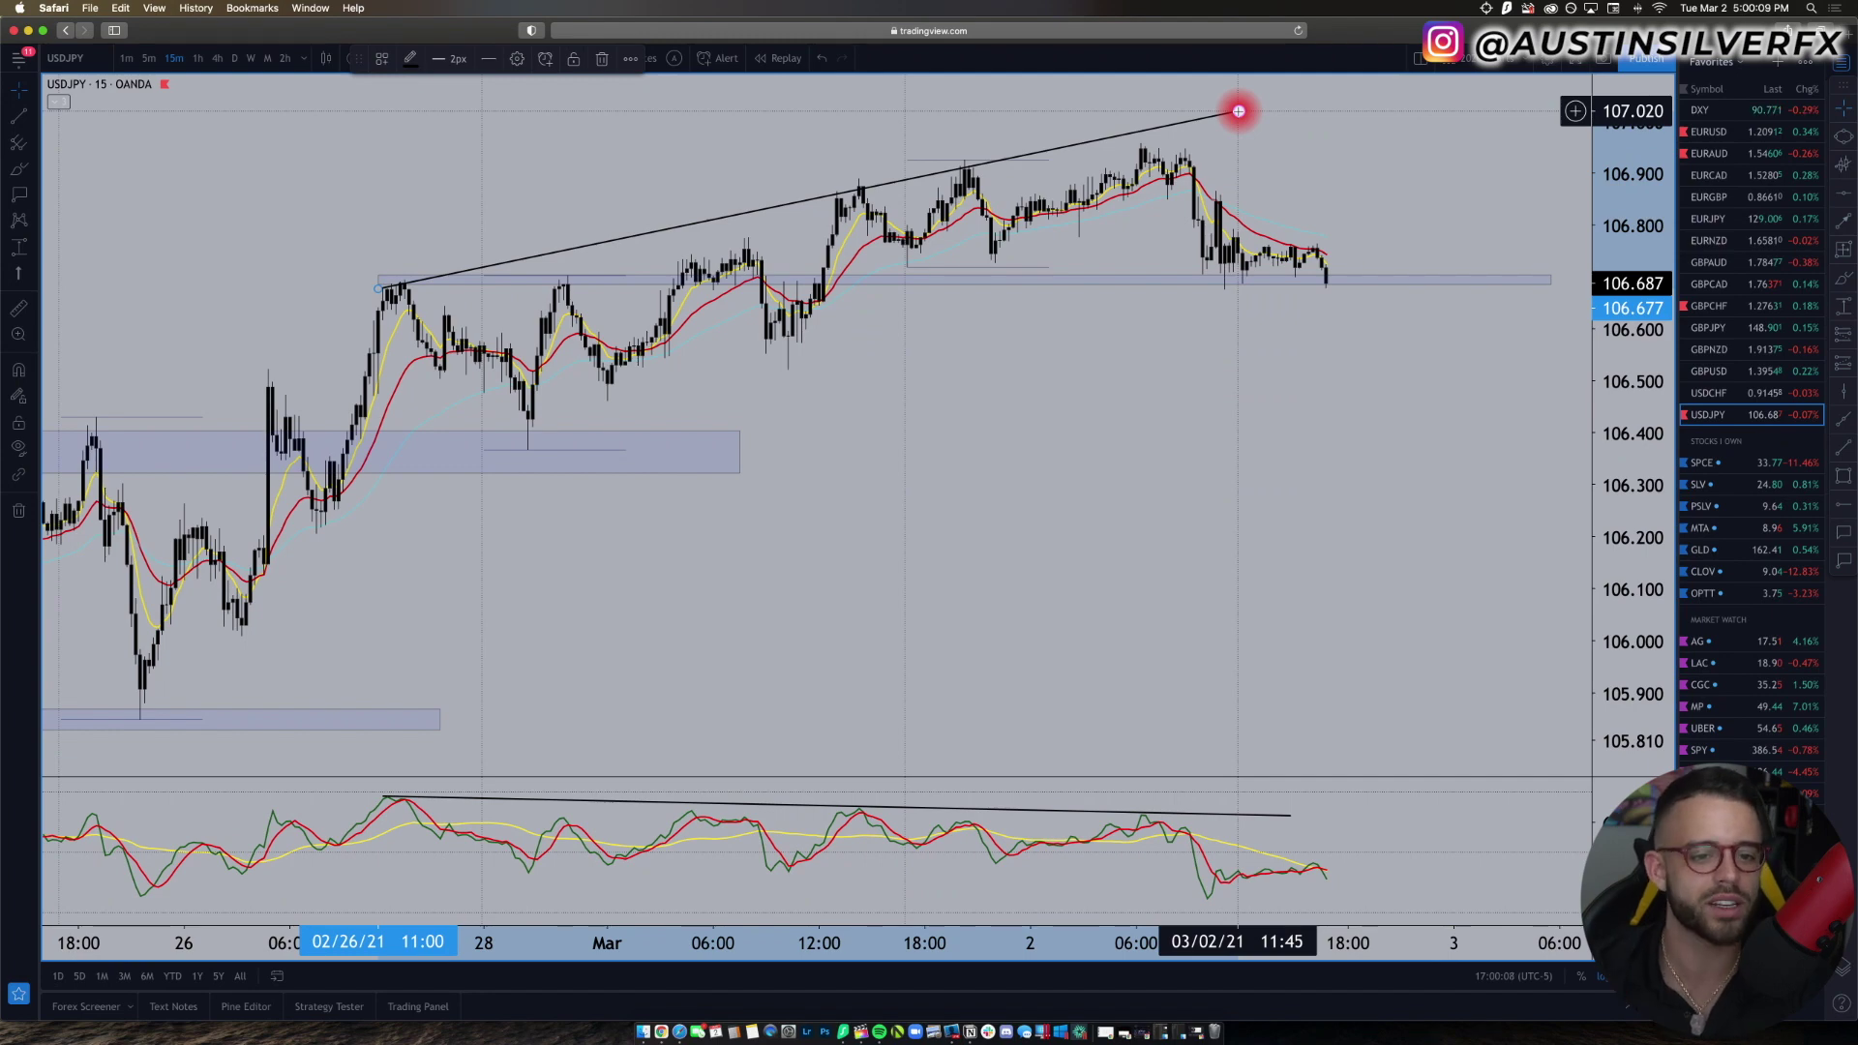
Step: Circle the USDJPY break on 2 March with the brush and trace the drop, pullback and decline to about 106.733
scroll(1239, 111, "right", 5)
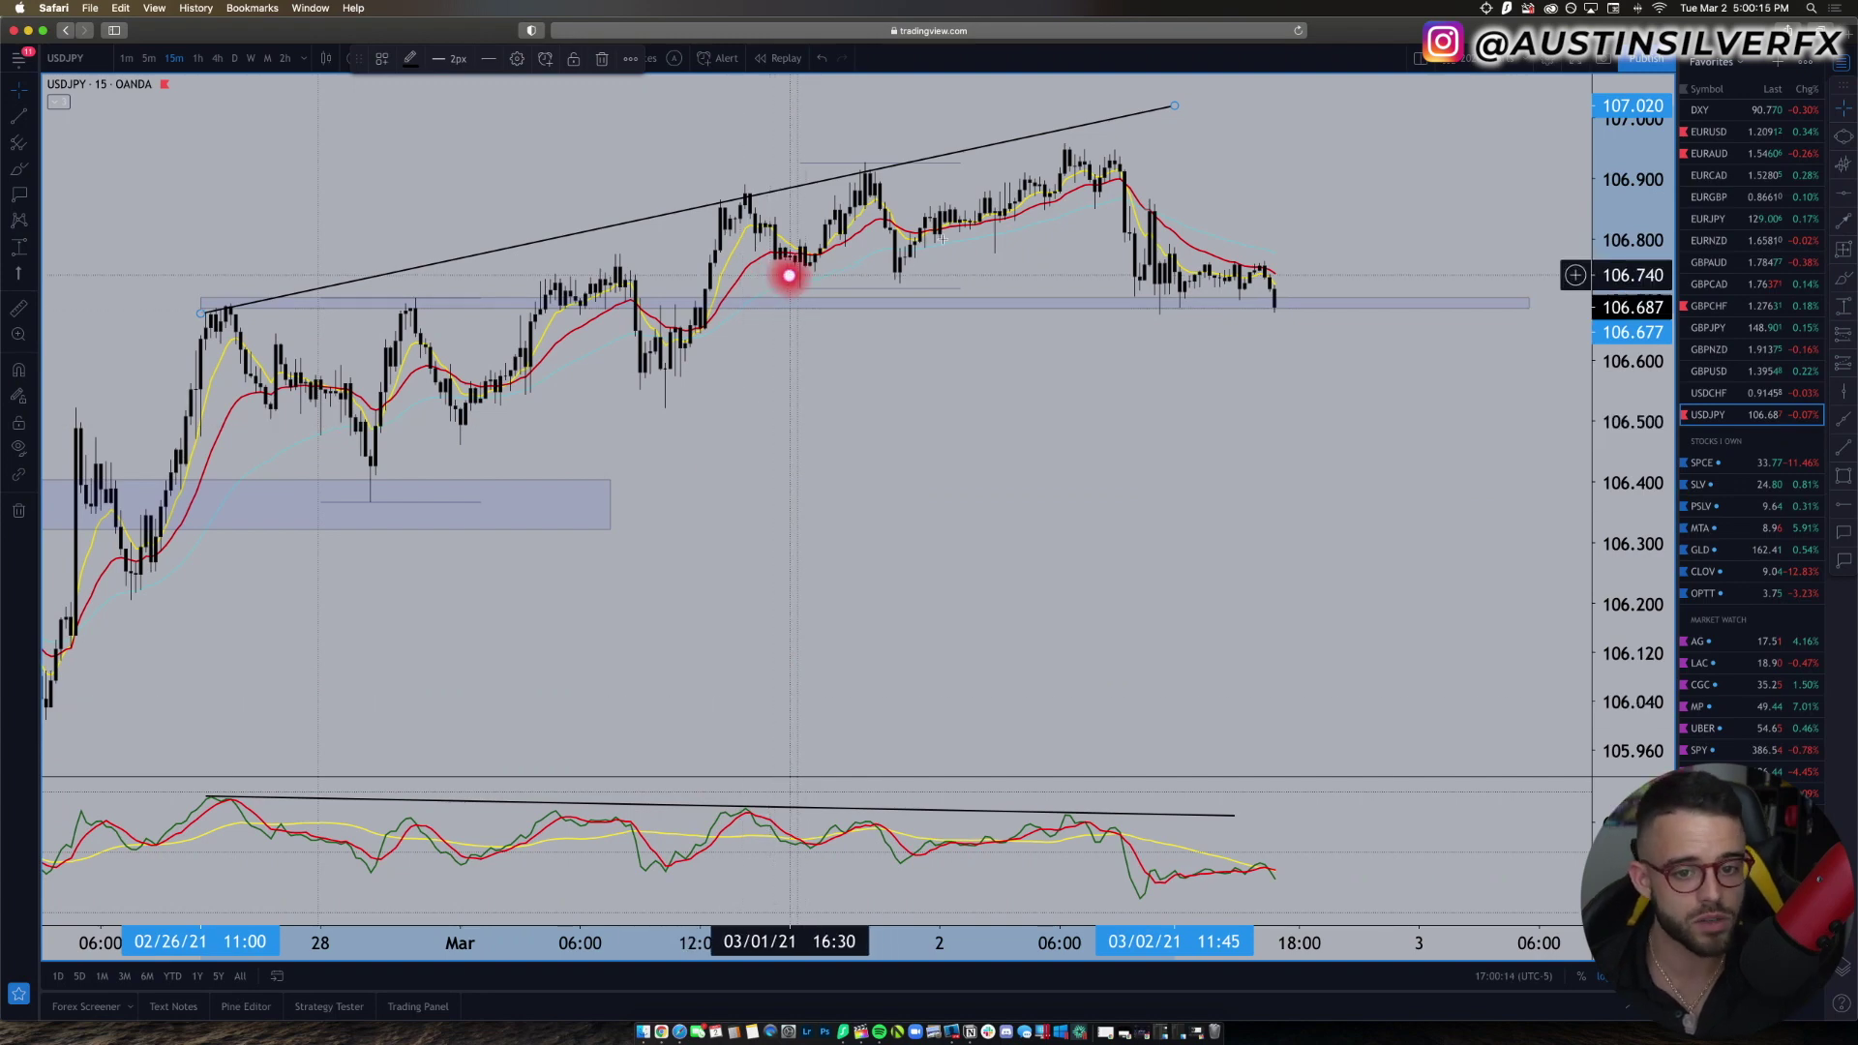
scroll(1588, 519, "up", 2)
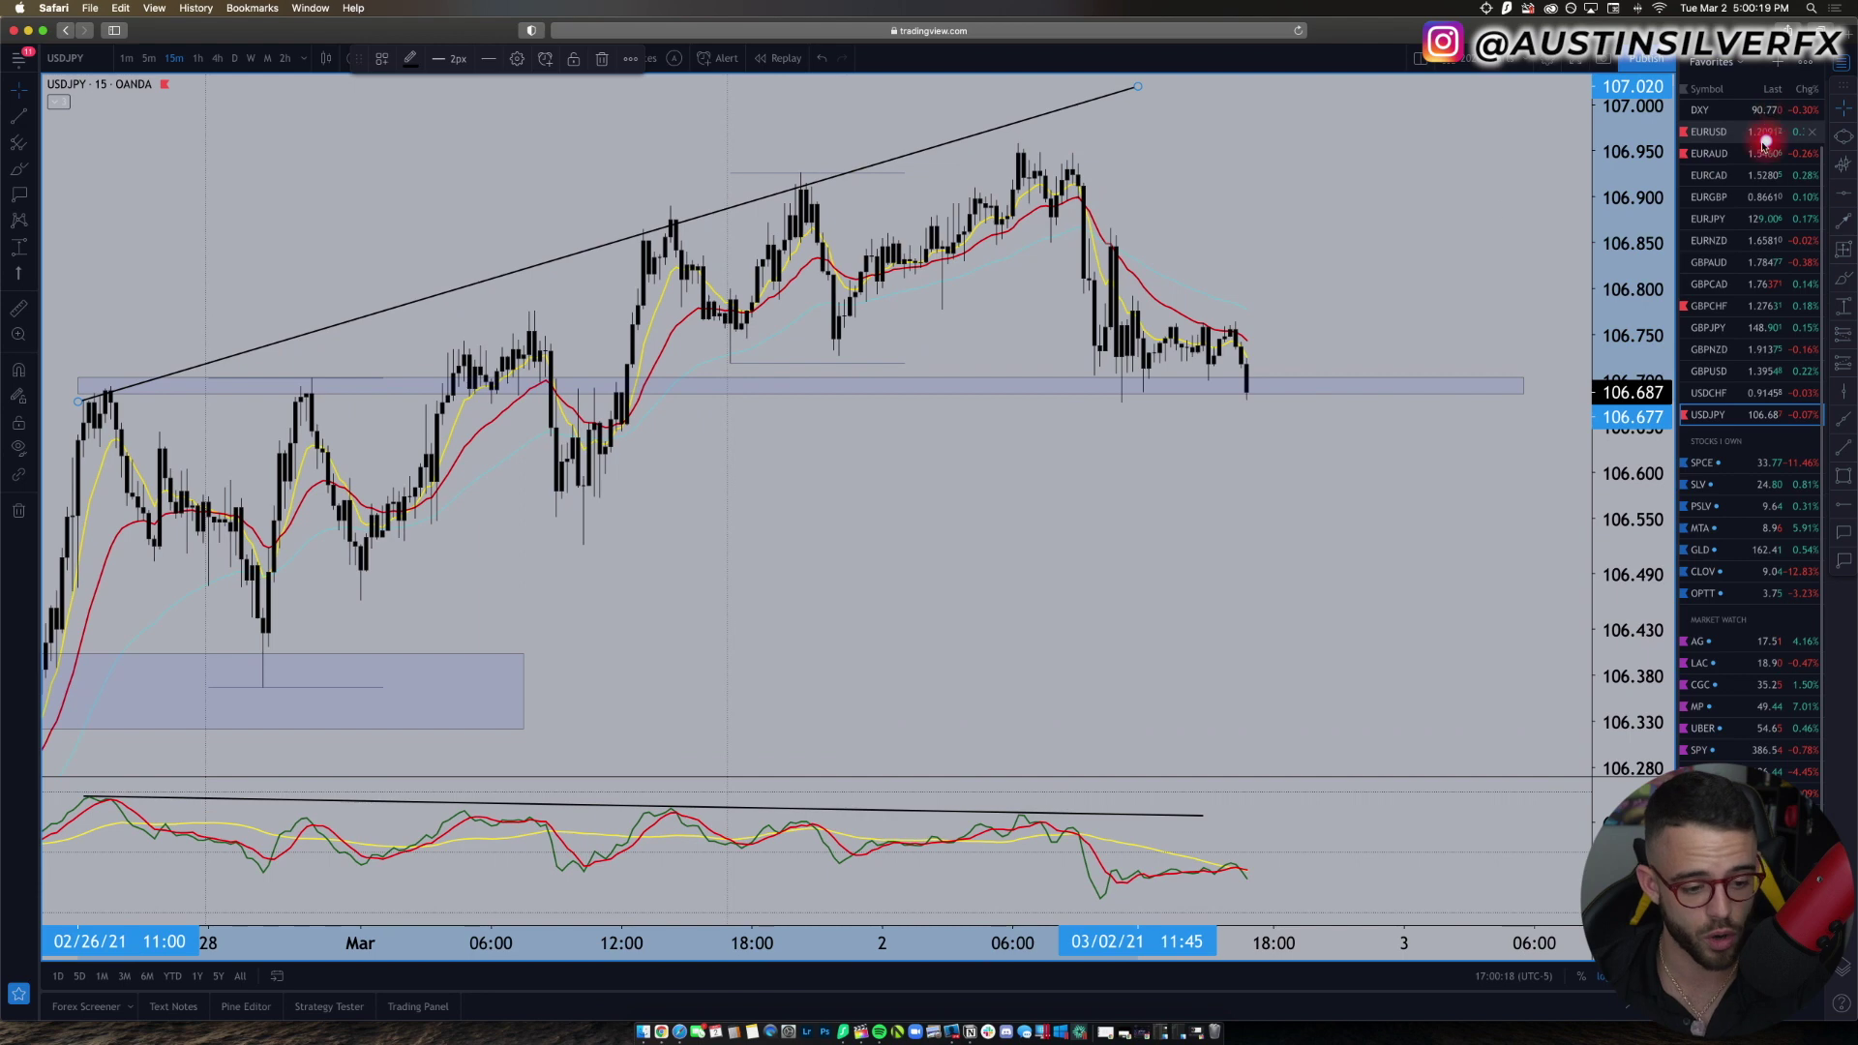
left_click(1850, 284)
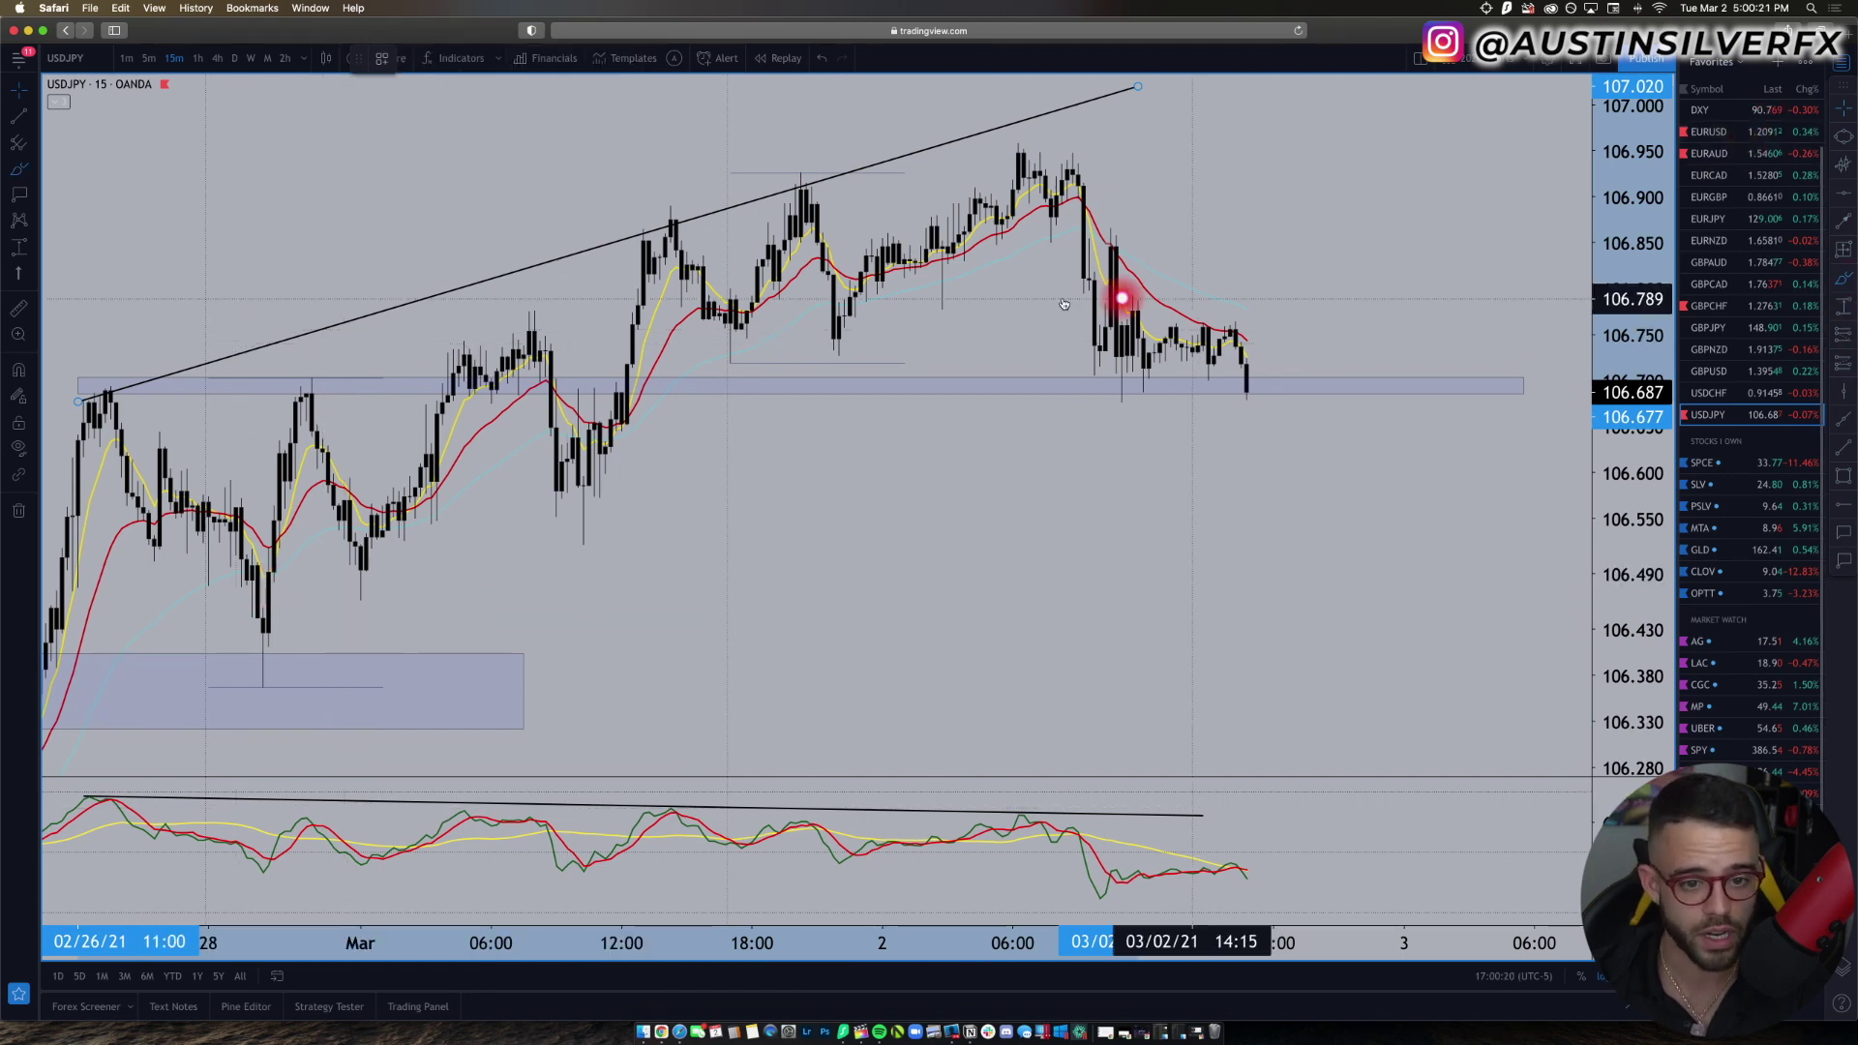
mouse_move(1091, 219)
left_mouse_down()
mouse_move(1066, 207)
mouse_move(1062, 225)
mouse_move(1107, 200)
mouse_move(1078, 246)
left_mouse_up()
mouse_move(1085, 334)
left_mouse_down()
mouse_move(1091, 361)
mouse_move(1107, 261)
mouse_move(1246, 352)
left_mouse_up()
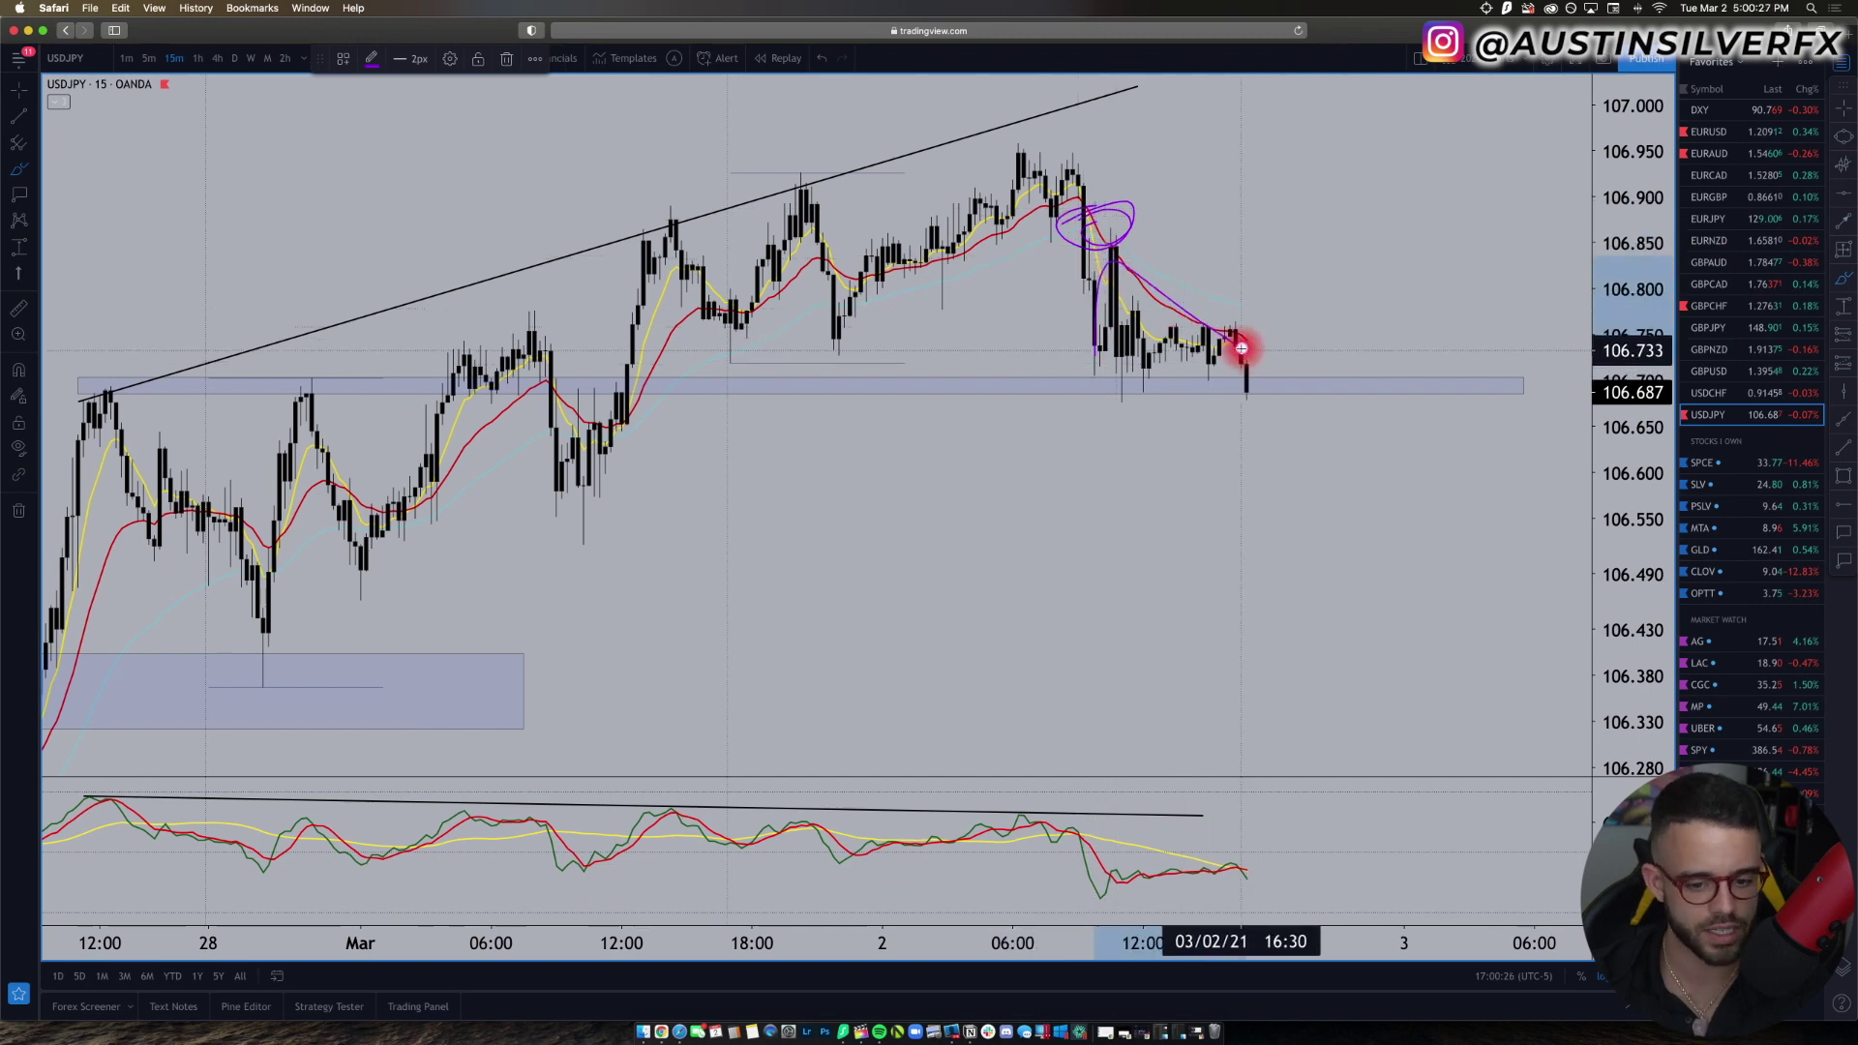
Step: Brush two circles and a rising stroke in the empty area after the latest USDJPY candle, and undo all brush drawings
scroll(1224, 421, "down", 1)
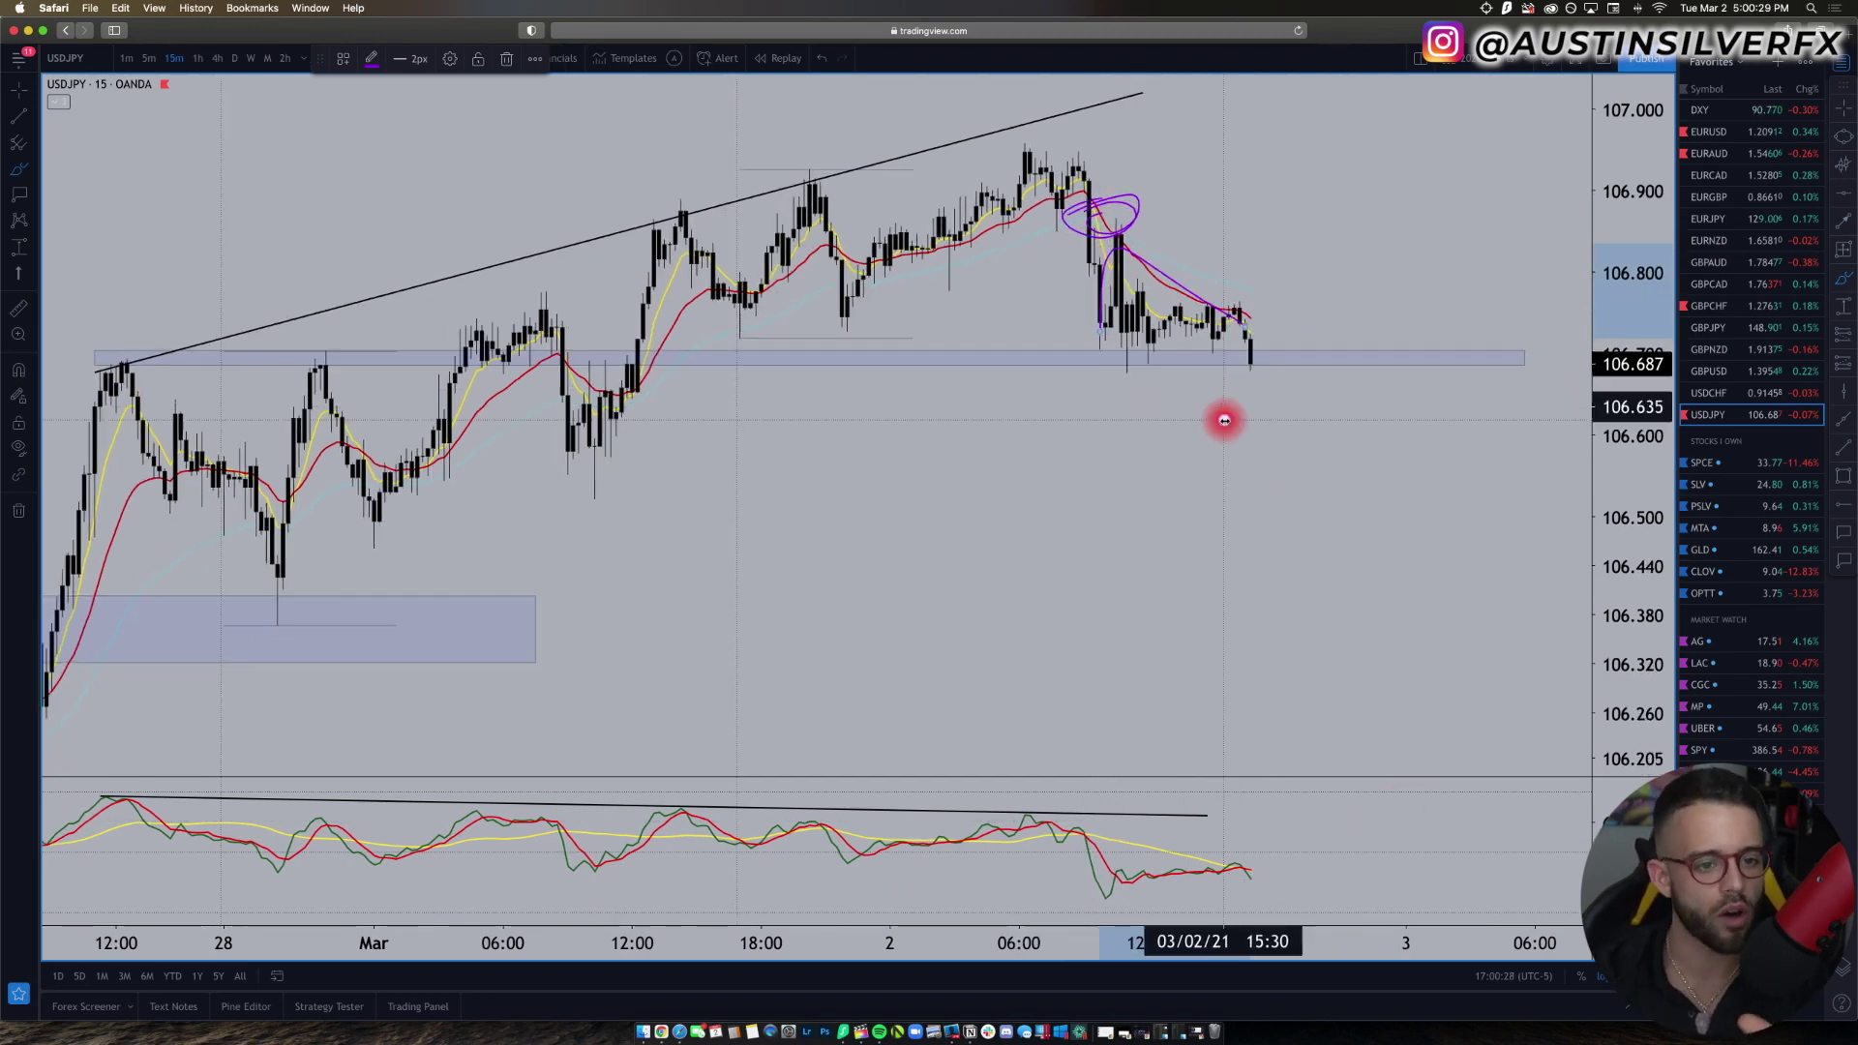
scroll(1224, 421, "down", 1)
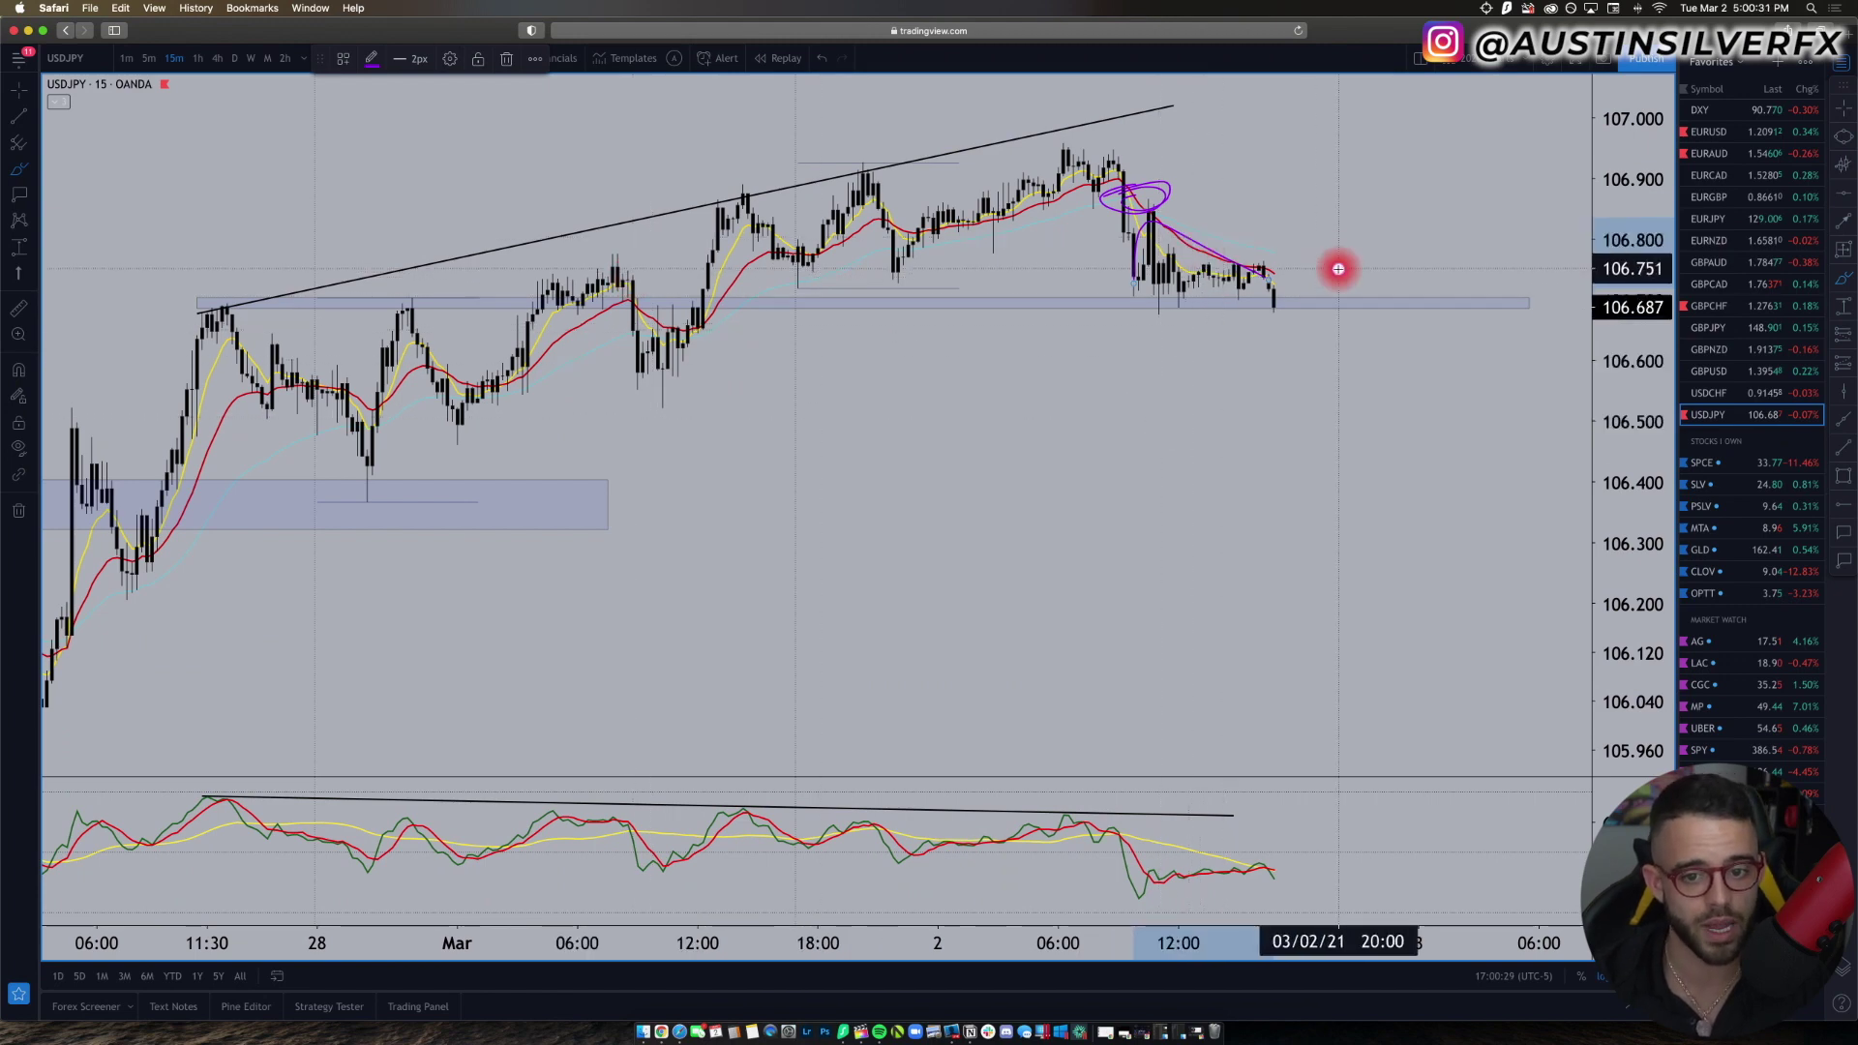
left_click_drag(1382, 278, 1377, 283)
mouse_move(1393, 418)
left_mouse_down()
mouse_move(1479, 368)
mouse_move(1403, 423)
left_mouse_up()
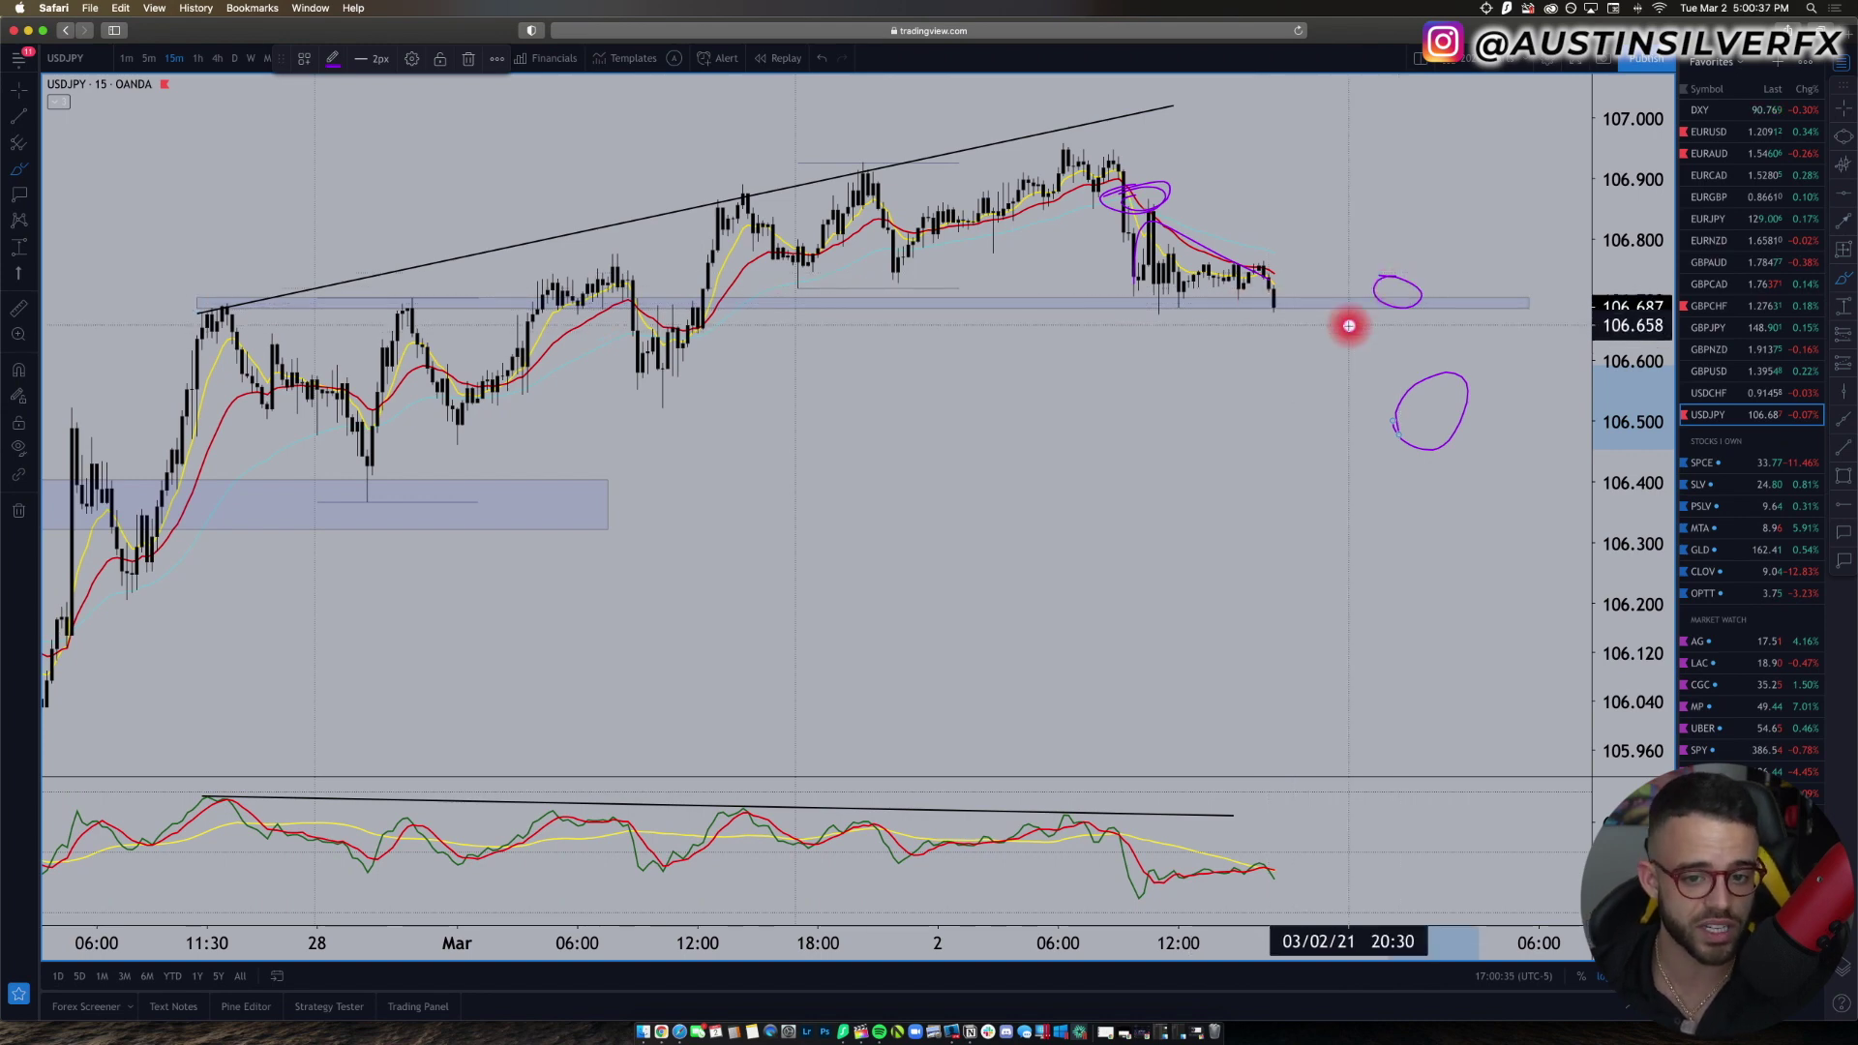
left_click_drag(1349, 326, 1491, 164)
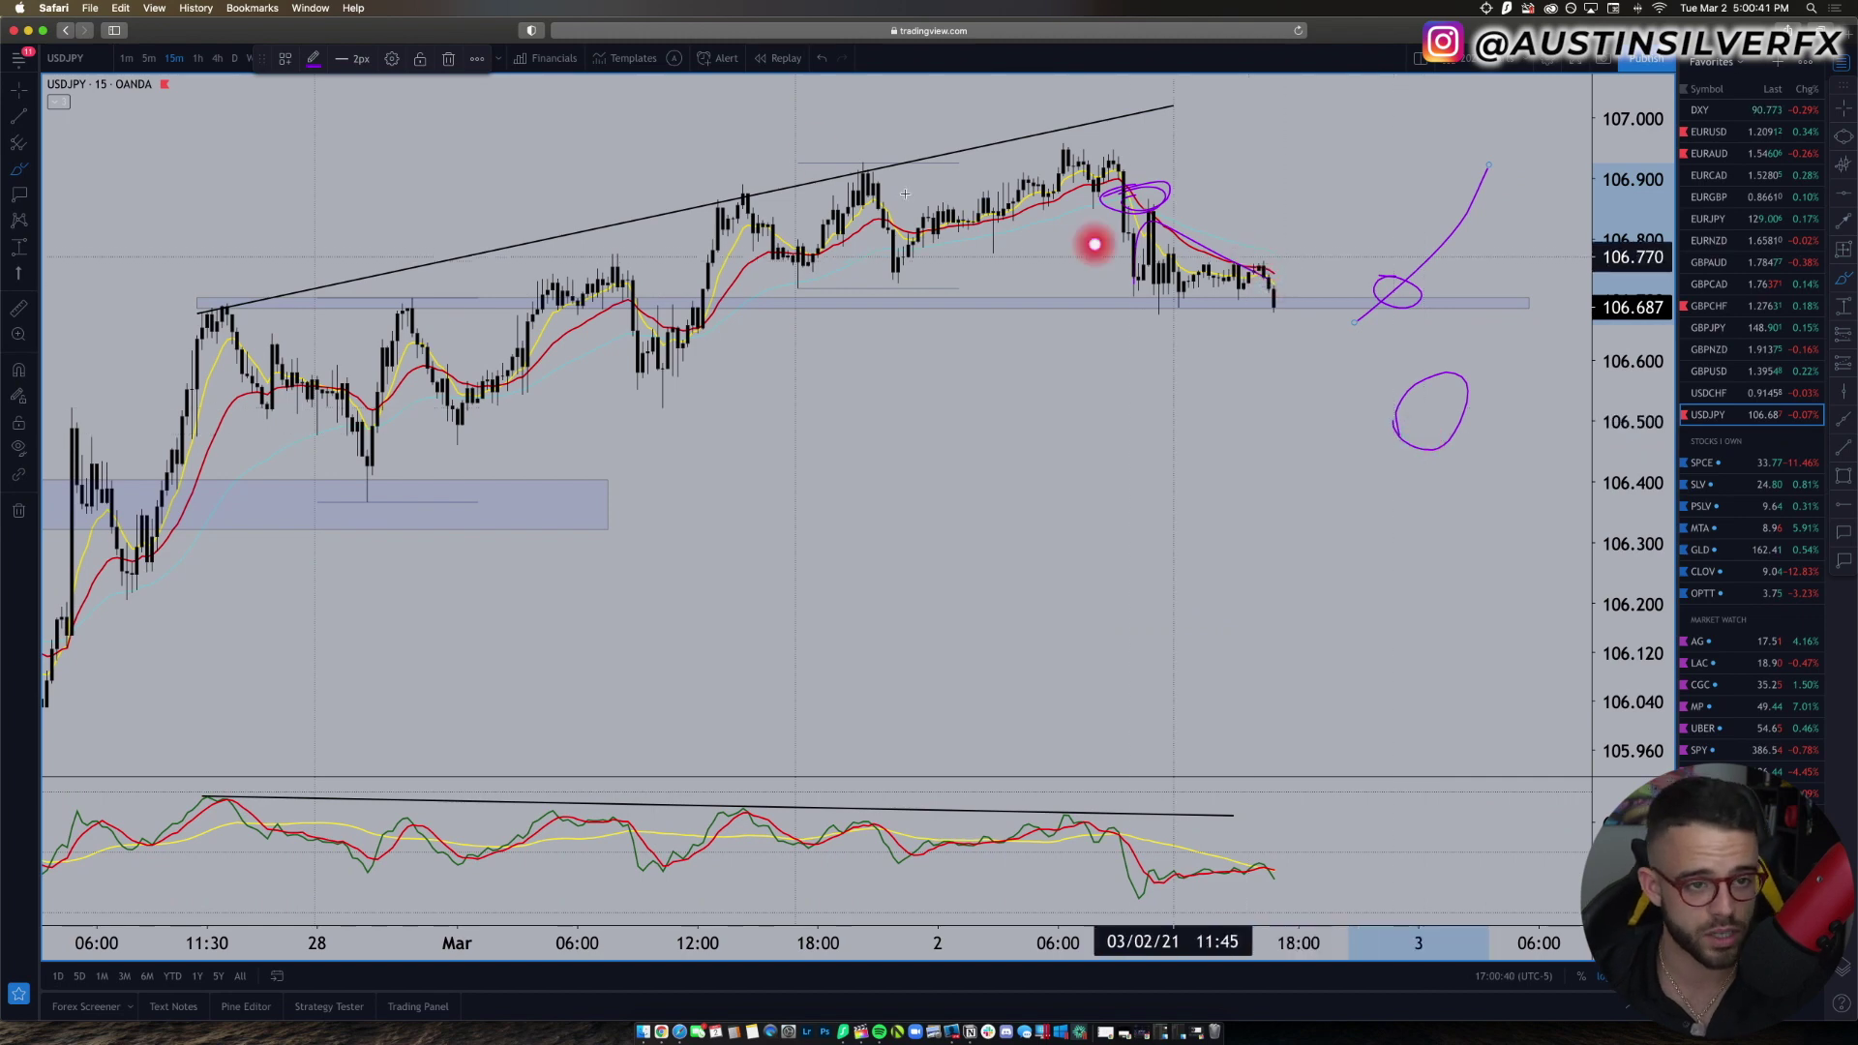
left_click(825, 61)
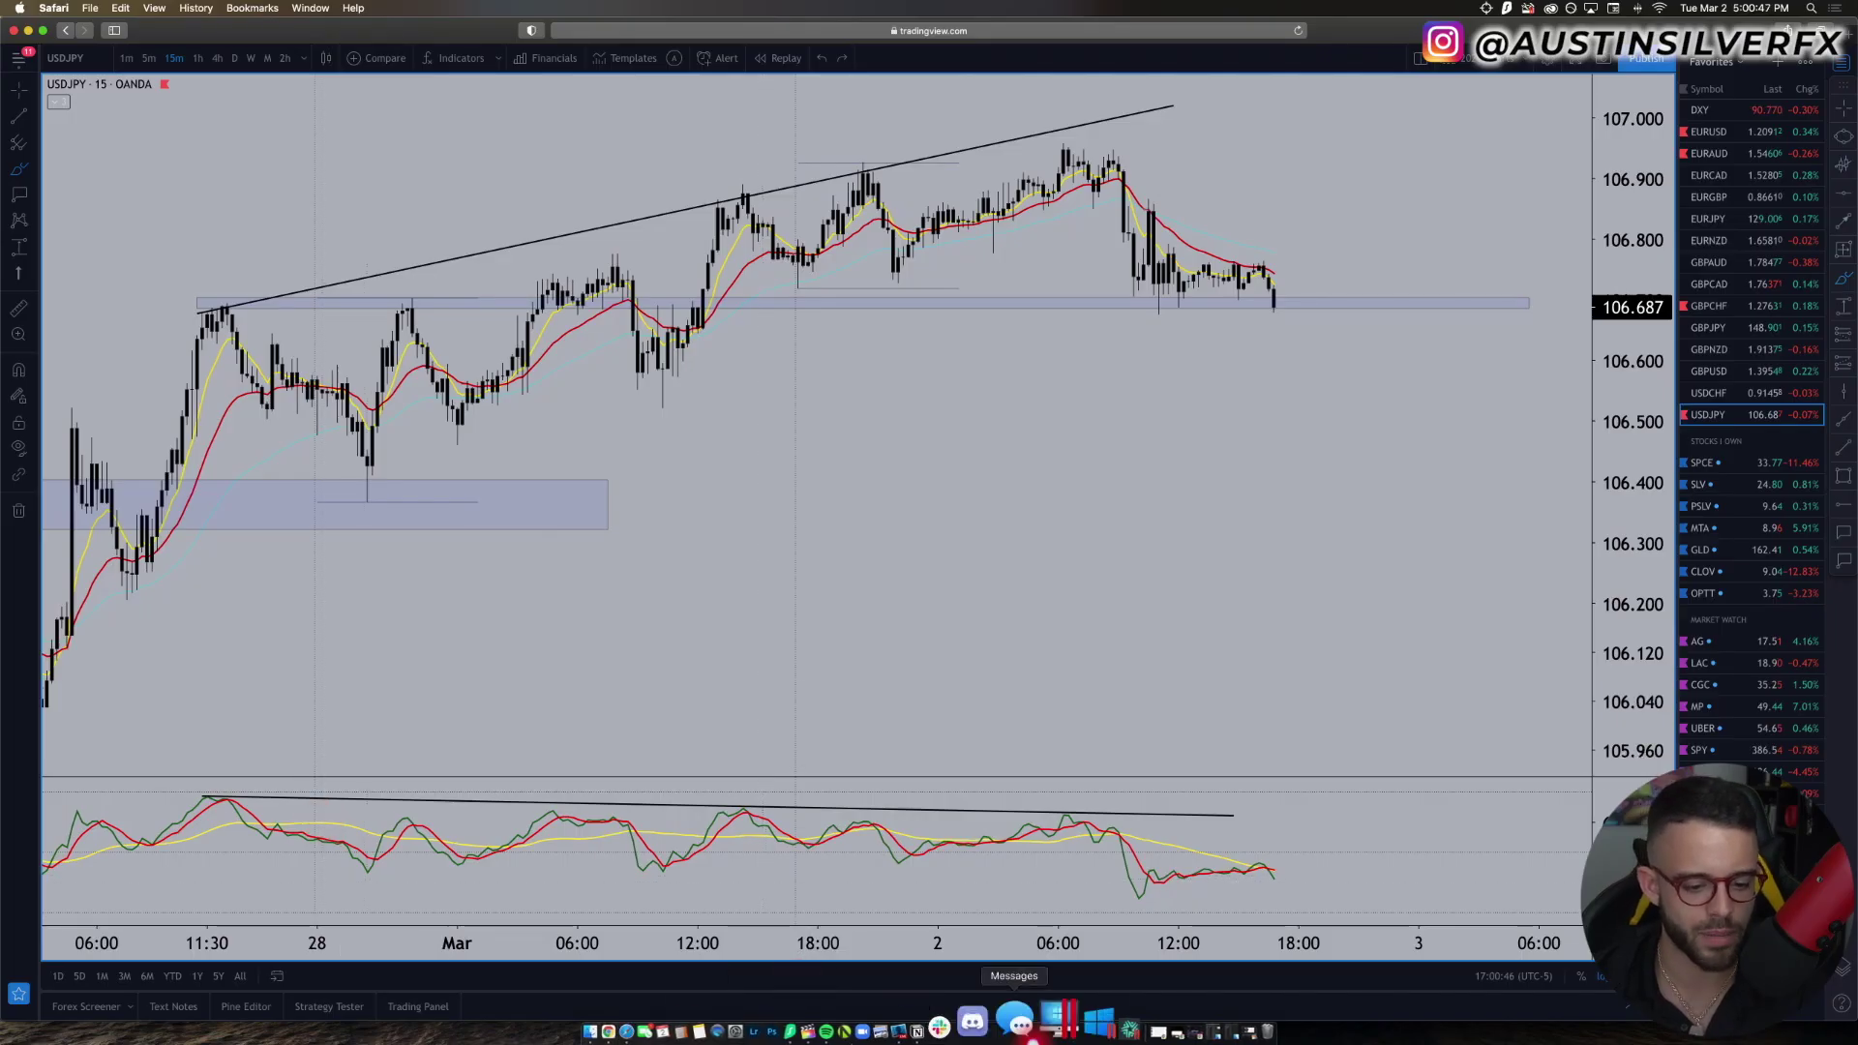
Step: Examine the 15-minute GBPJPY chart from 25 February to 2 March, comparing it with USDJPY
left_click(956, 1028)
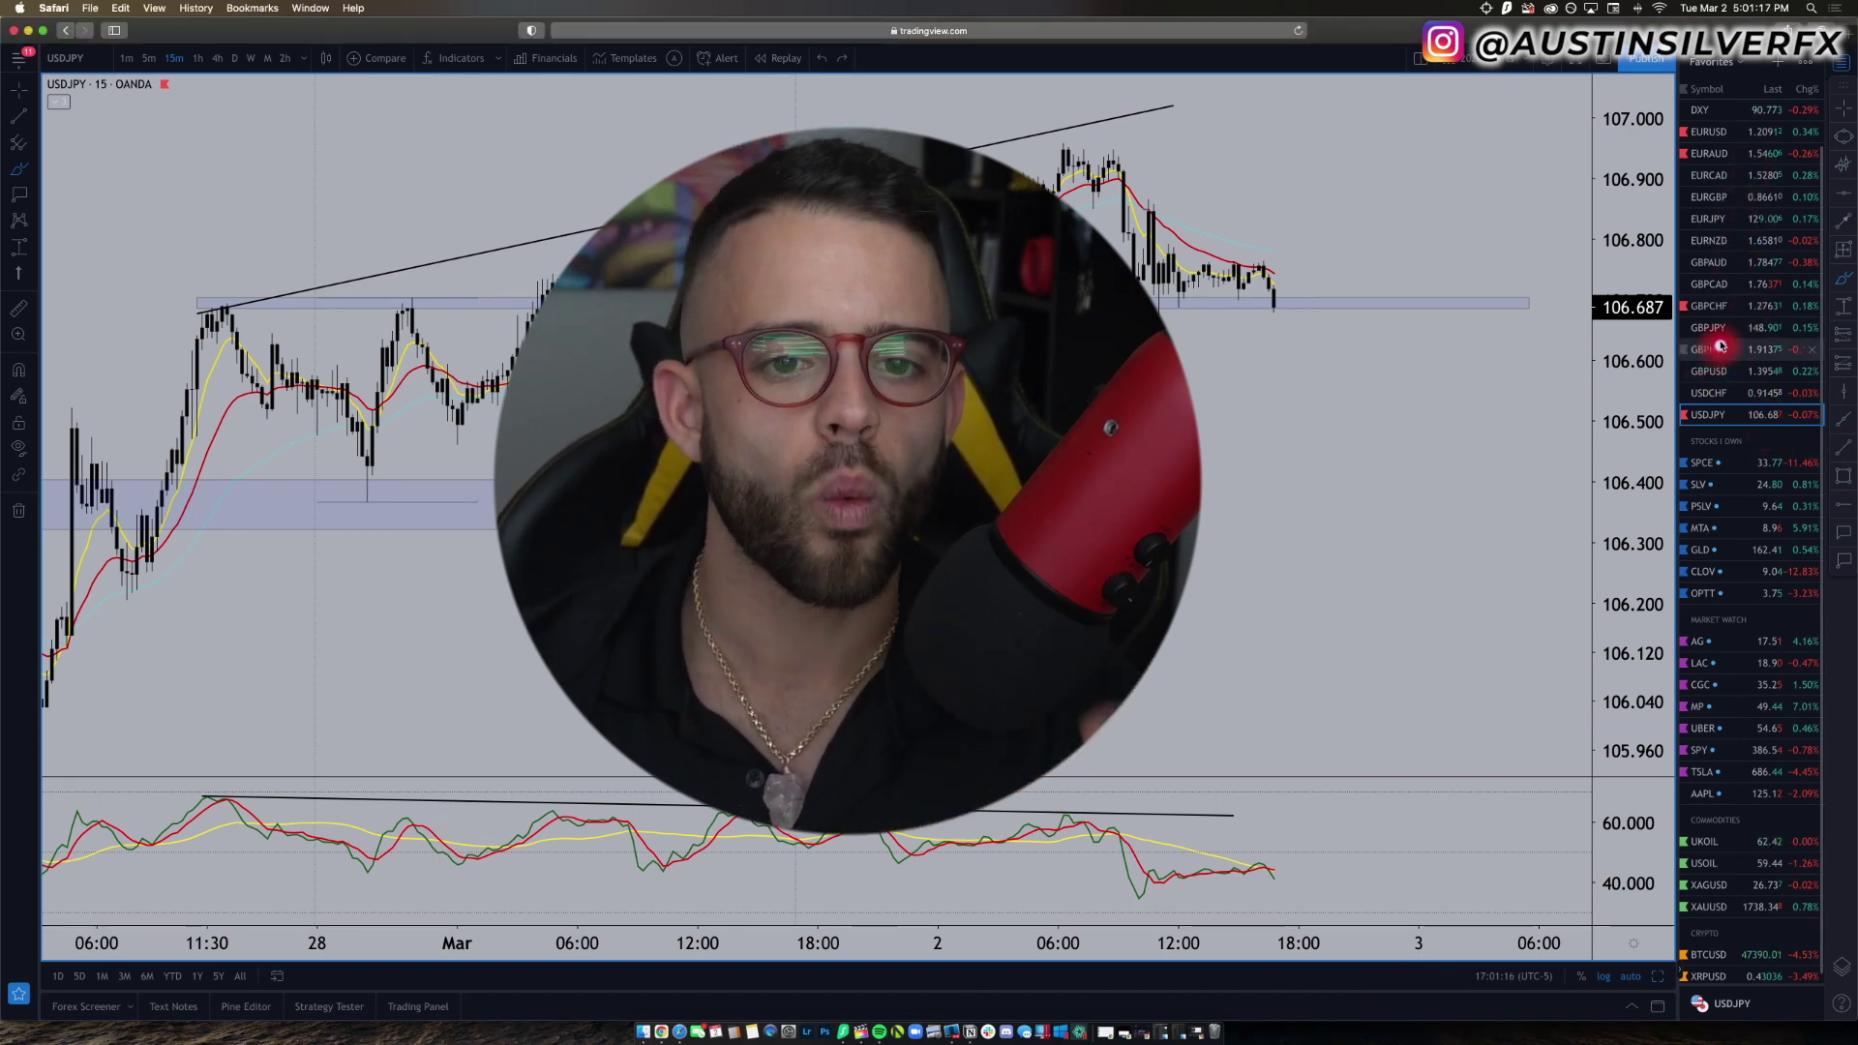
left_click(1708, 327)
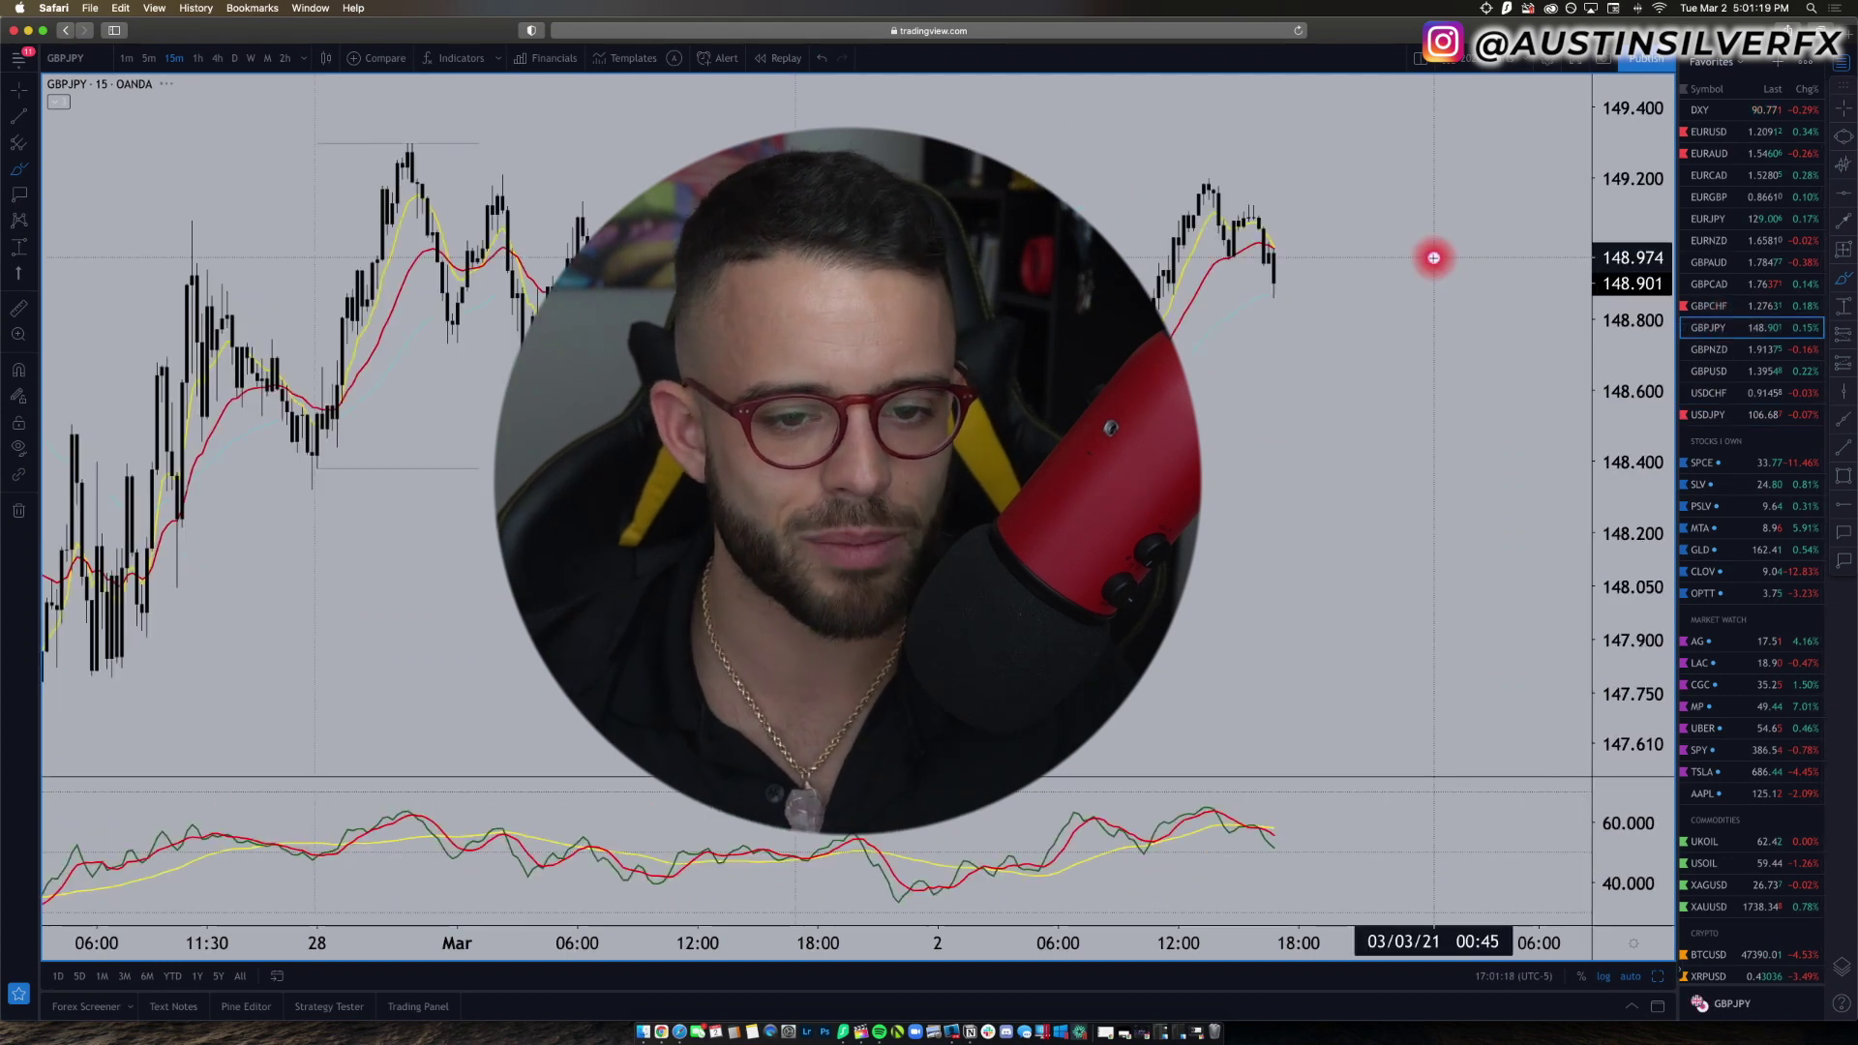
scroll(1360, 274, "left", 10)
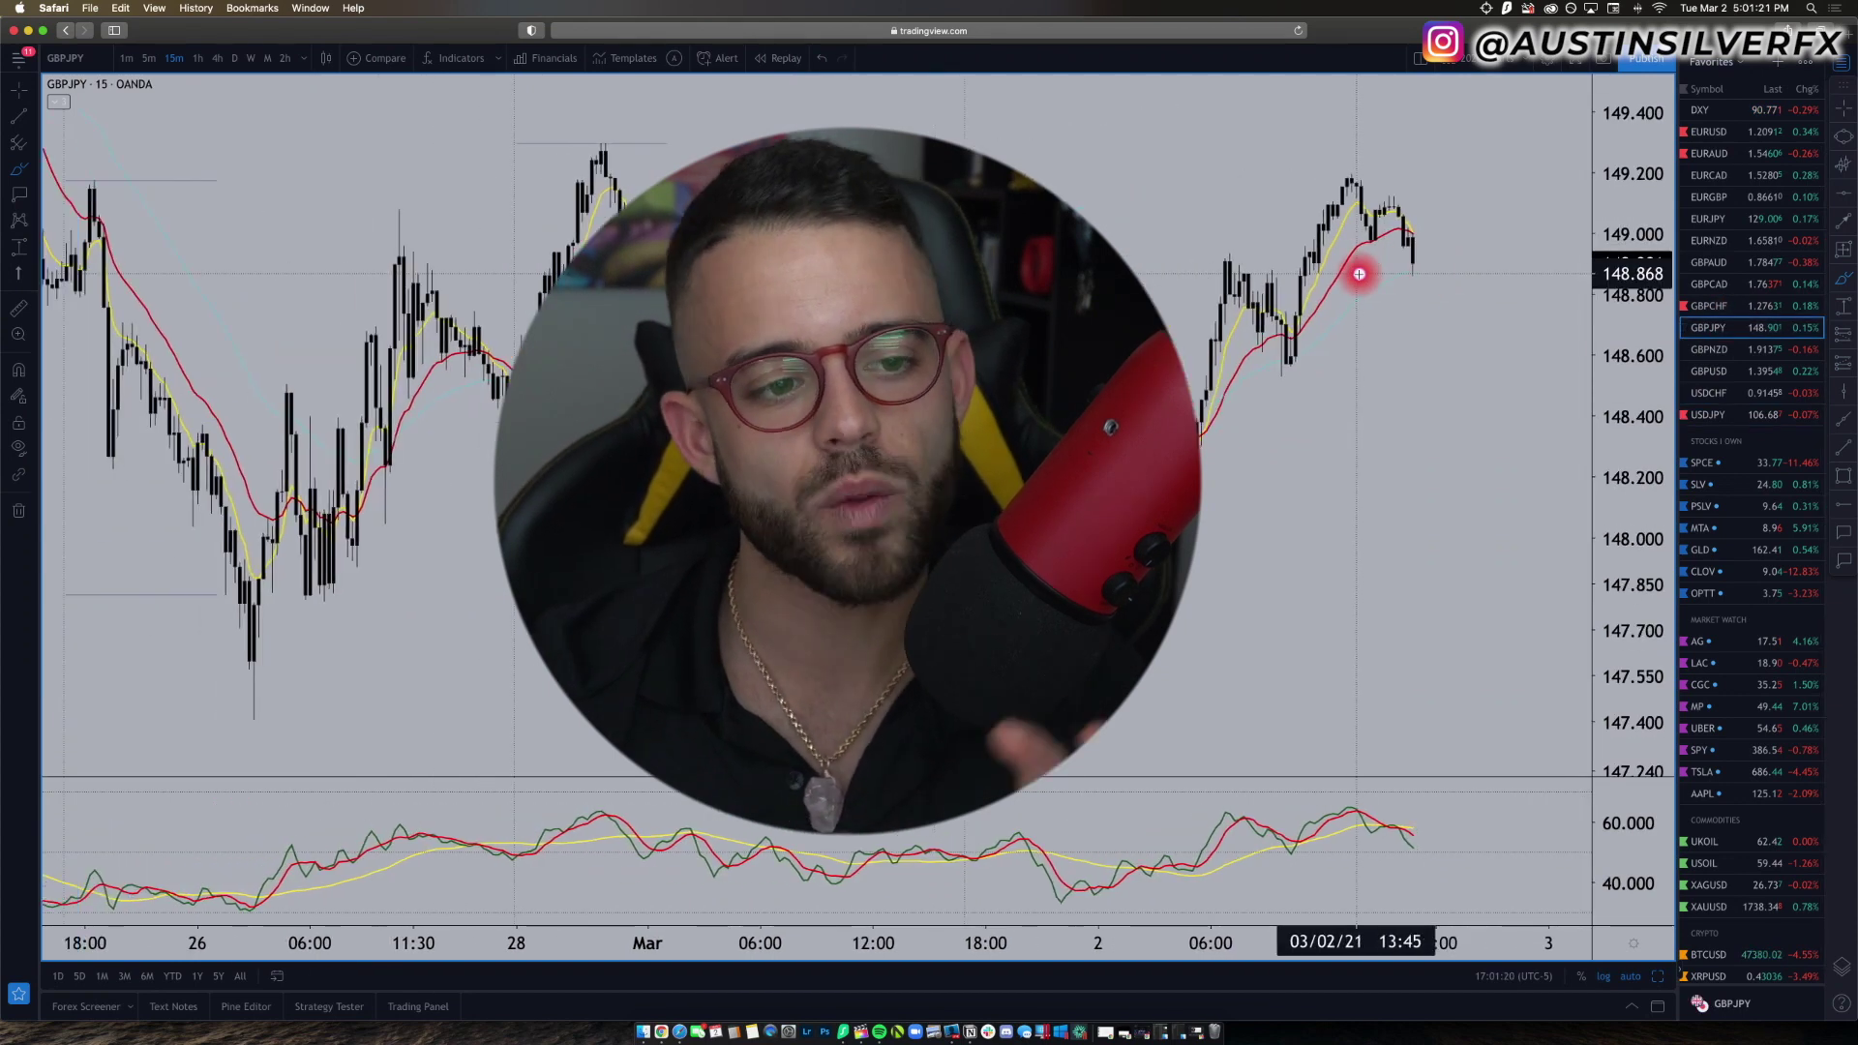
scroll(933, 341, "down", 5)
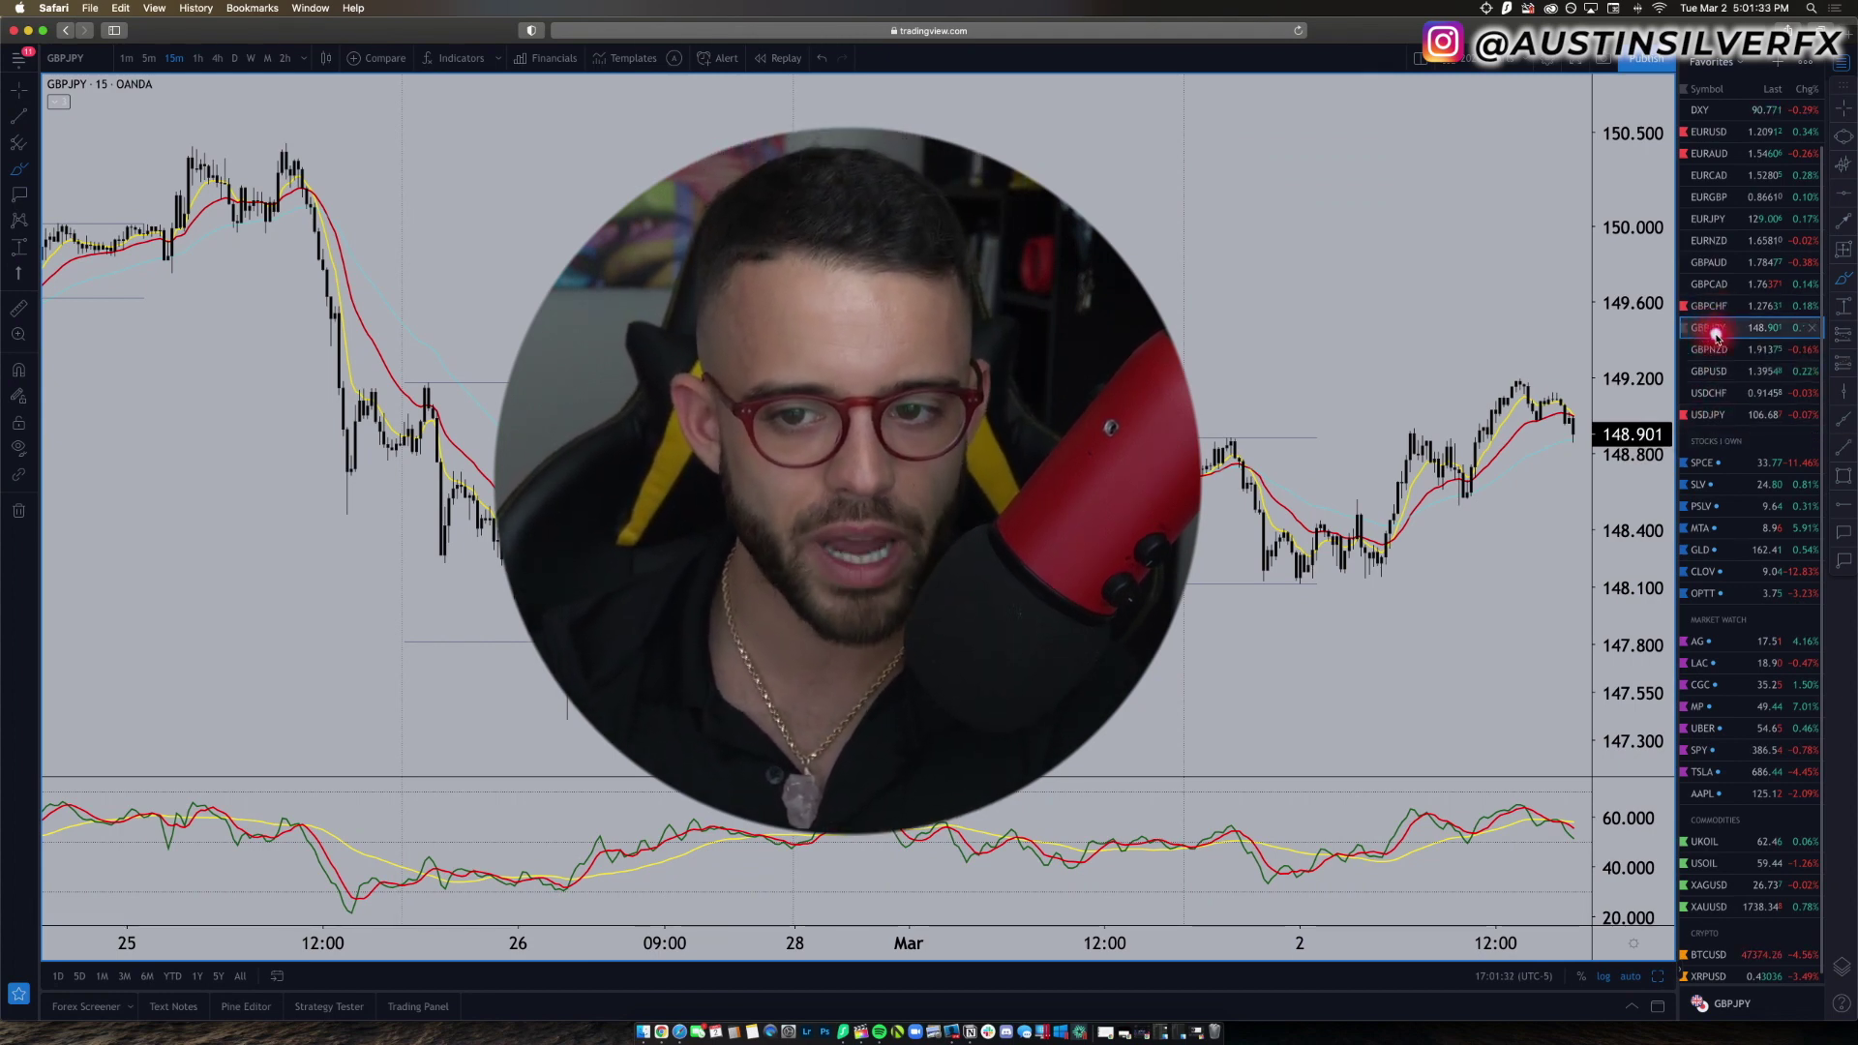
left_click(1739, 413)
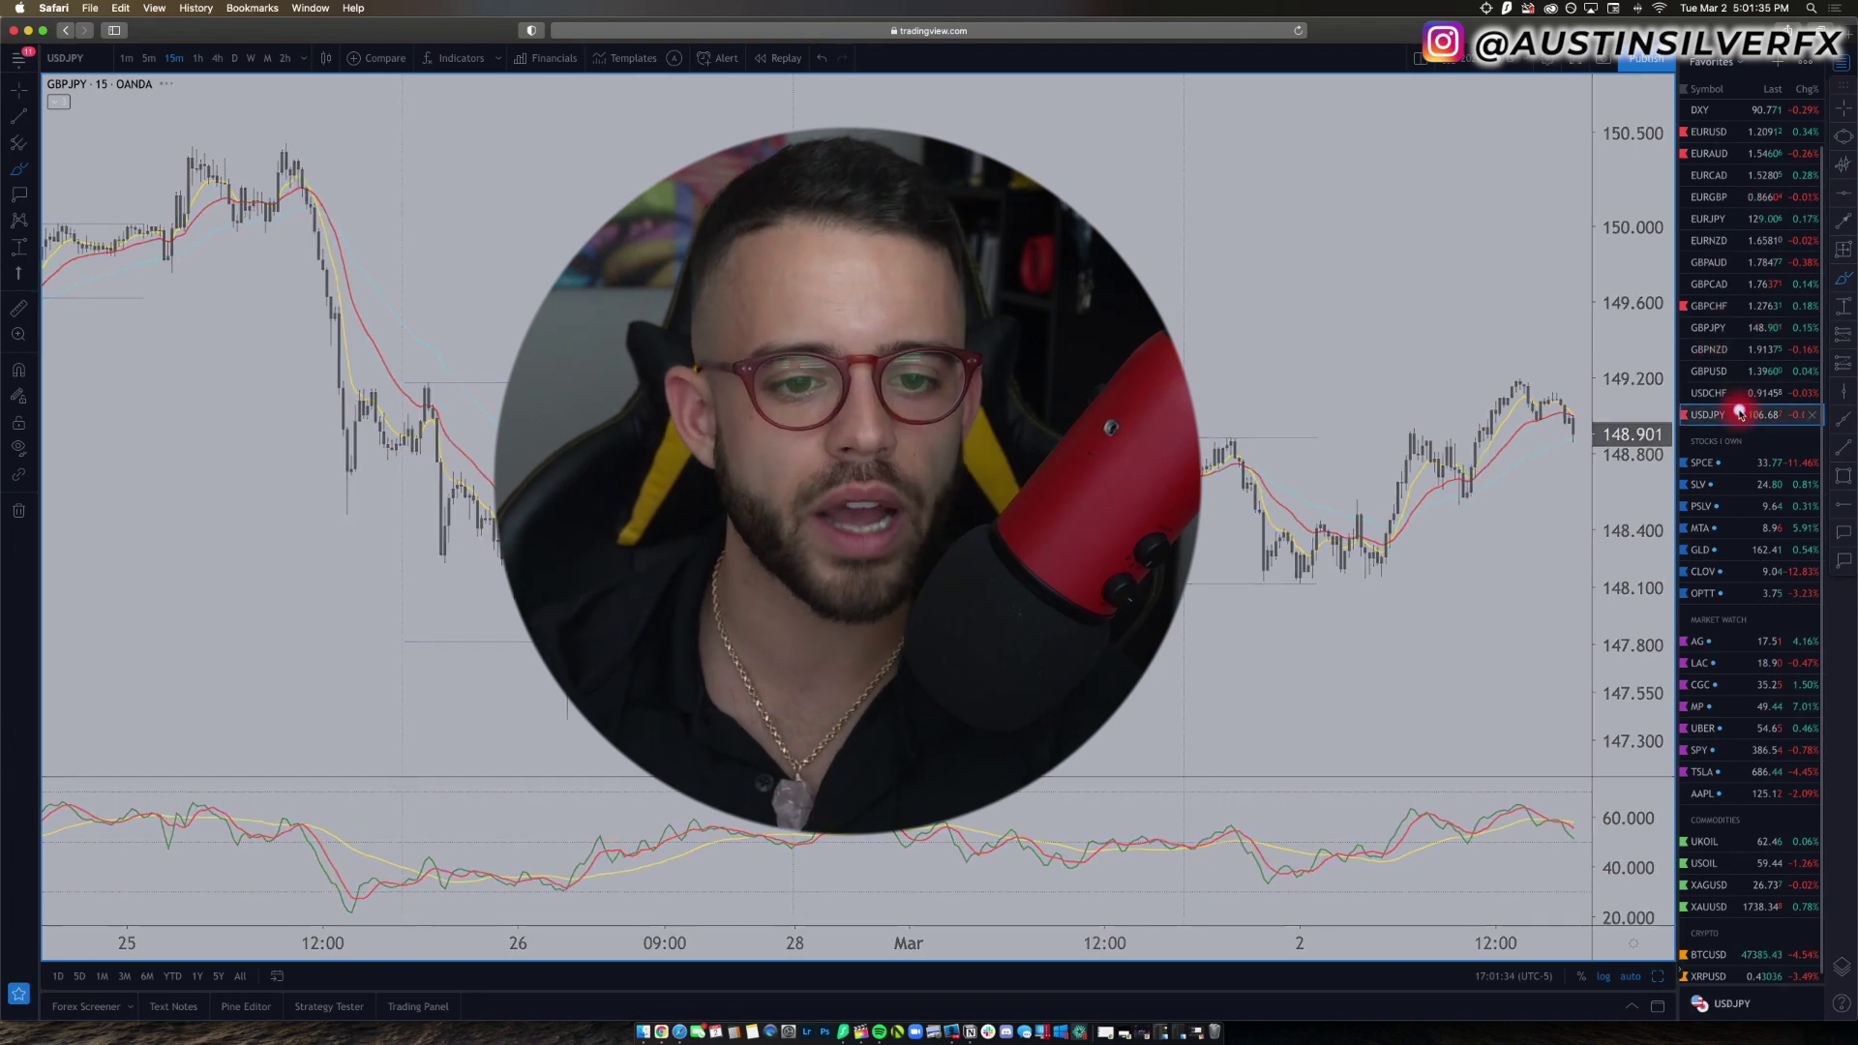
left_click(1730, 329)
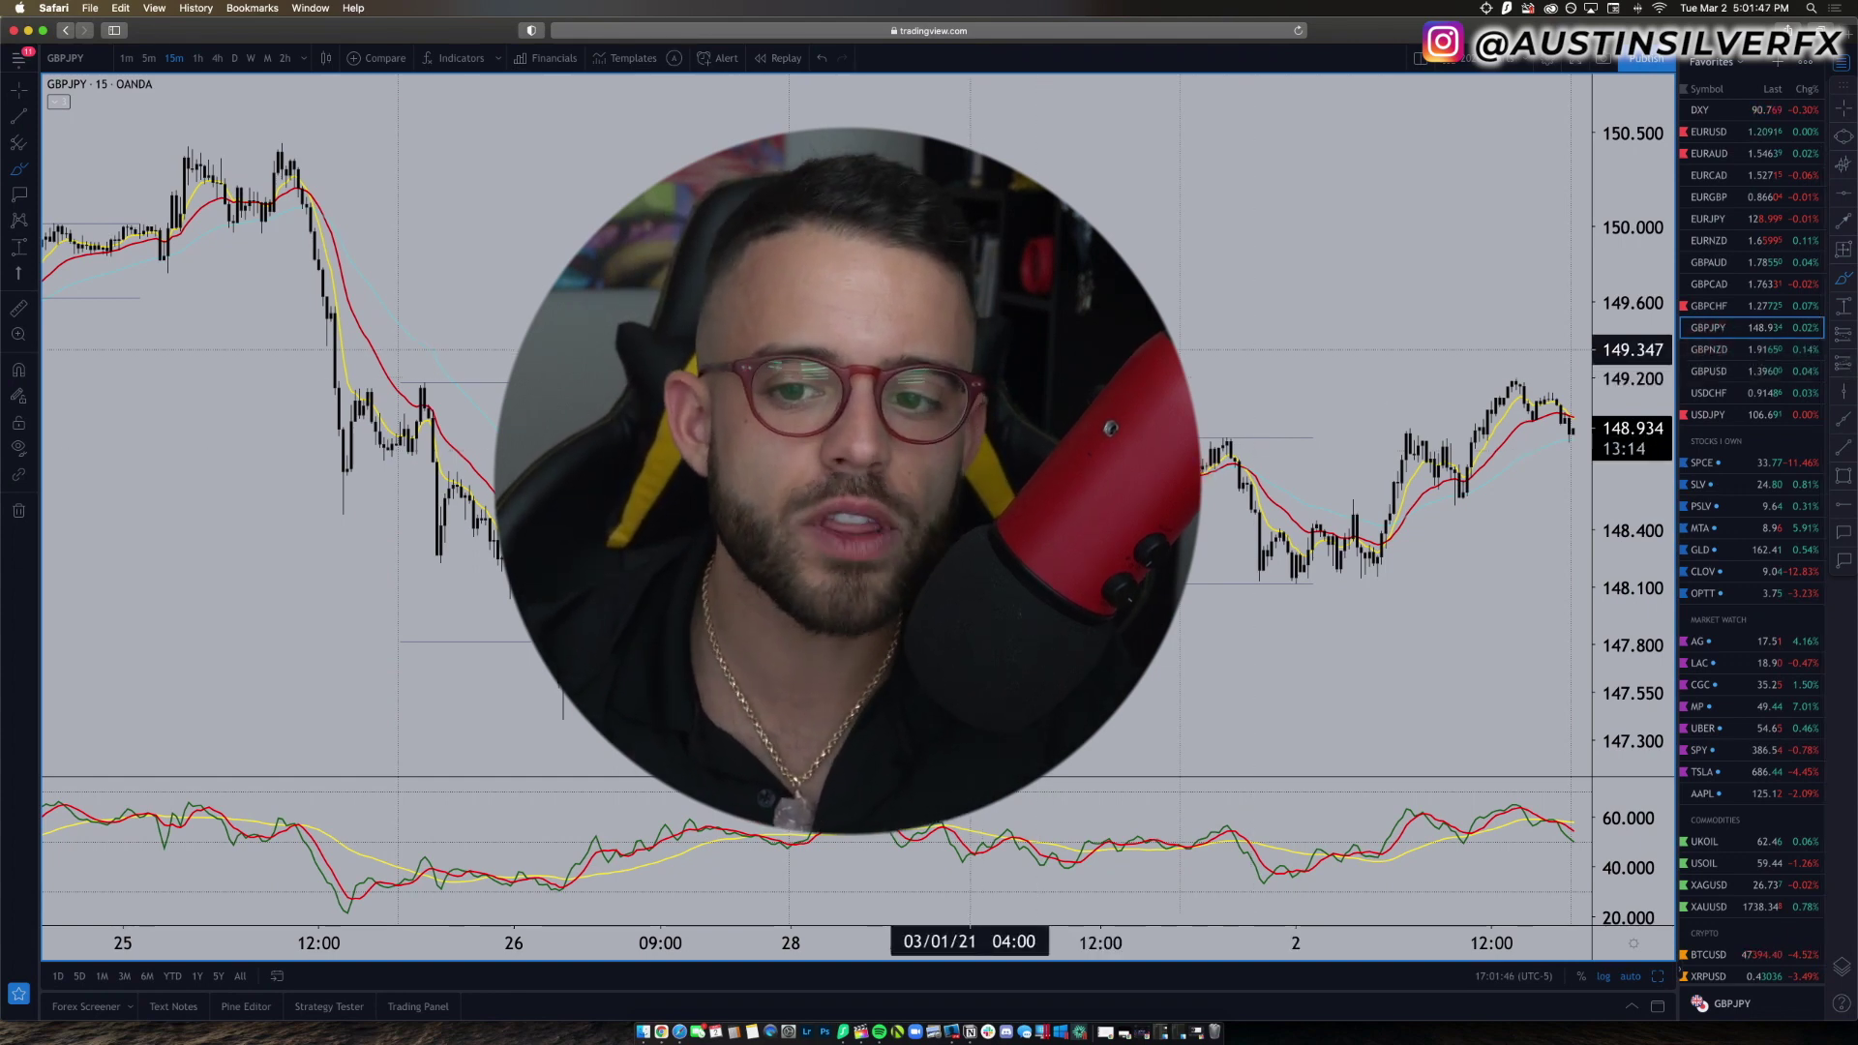
left_click(1721, 329)
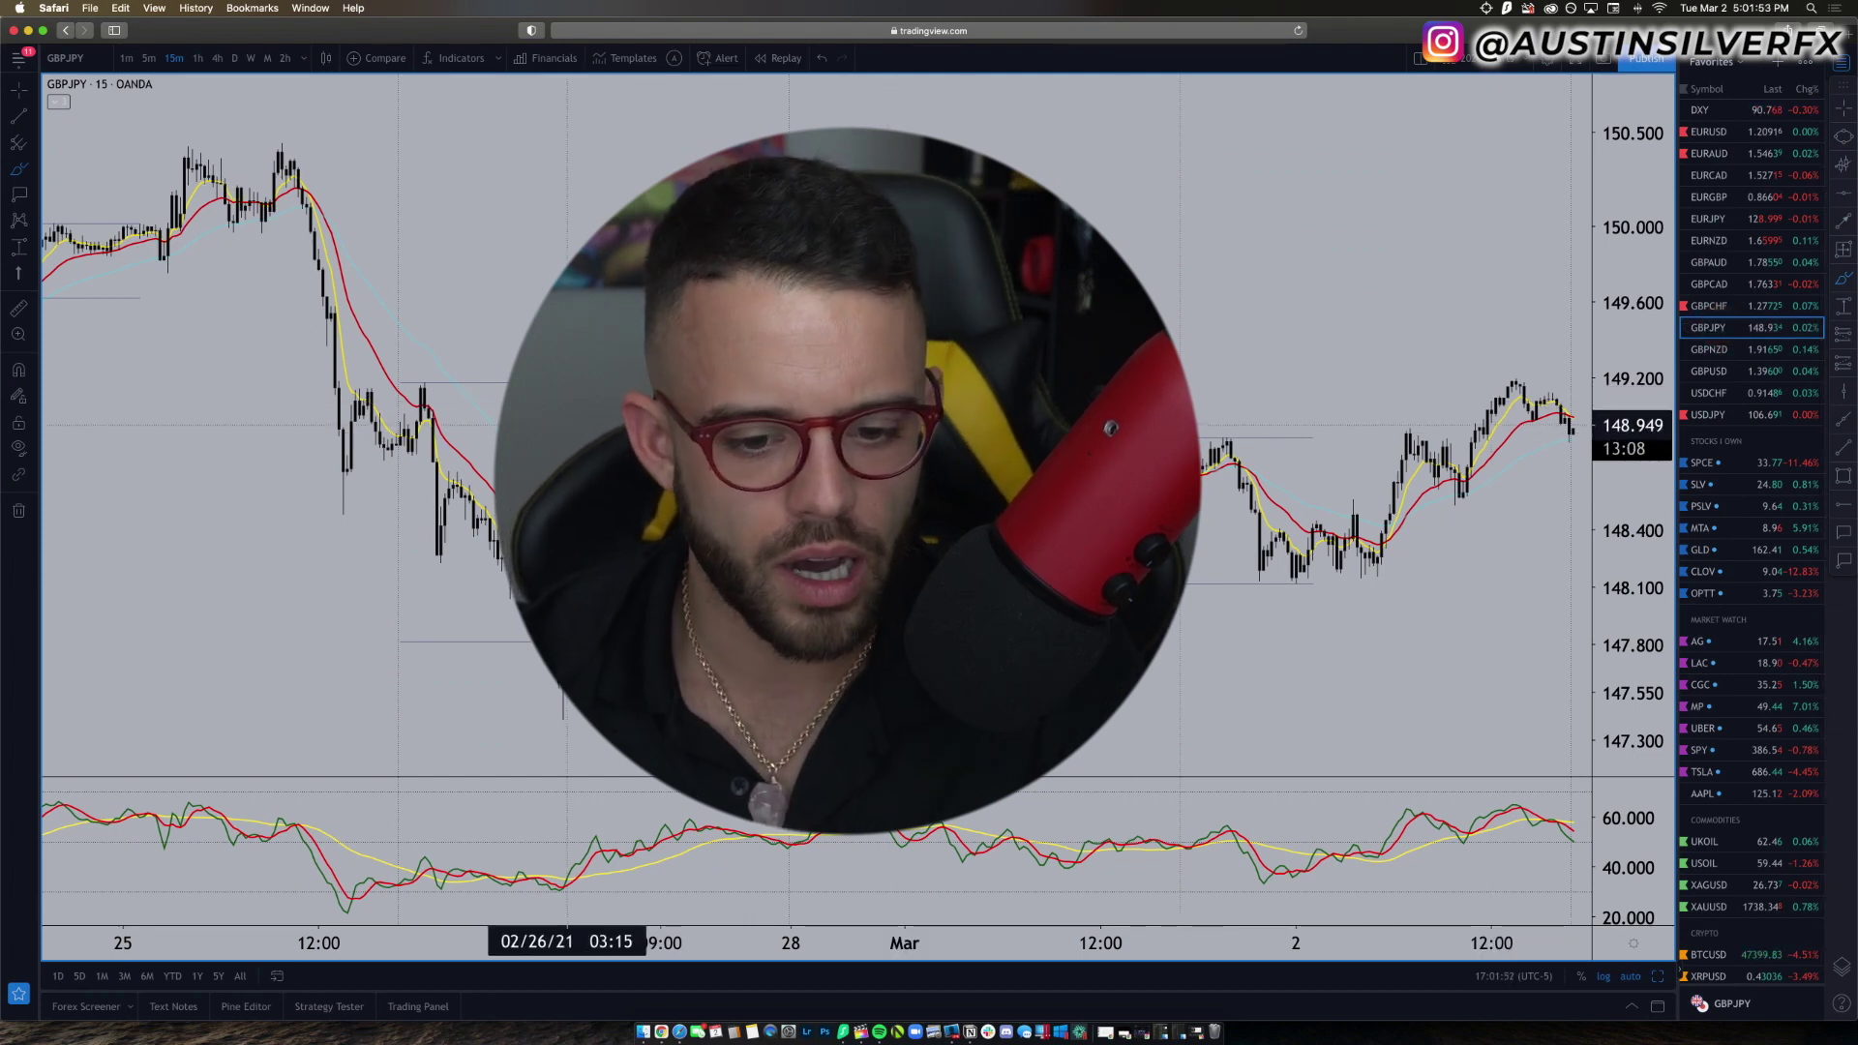
left_click(449, 553)
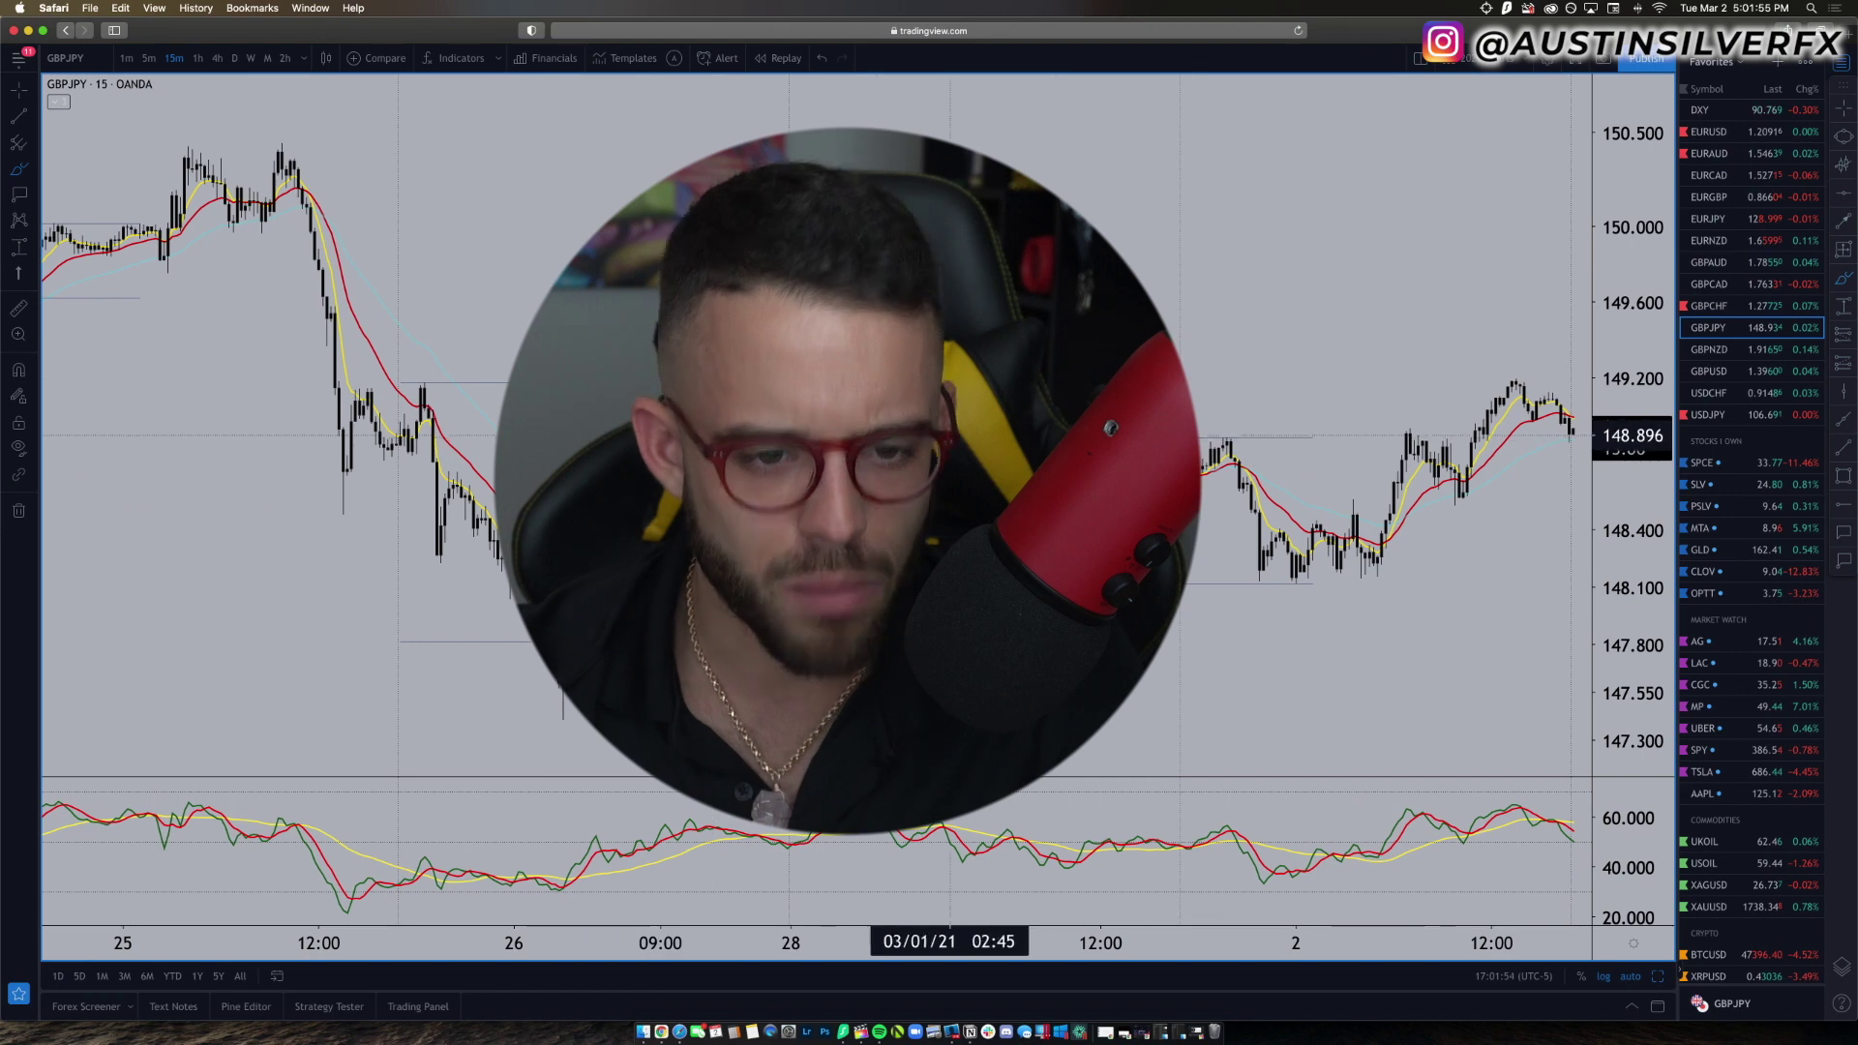
scroll(1443, 580, "up", 2)
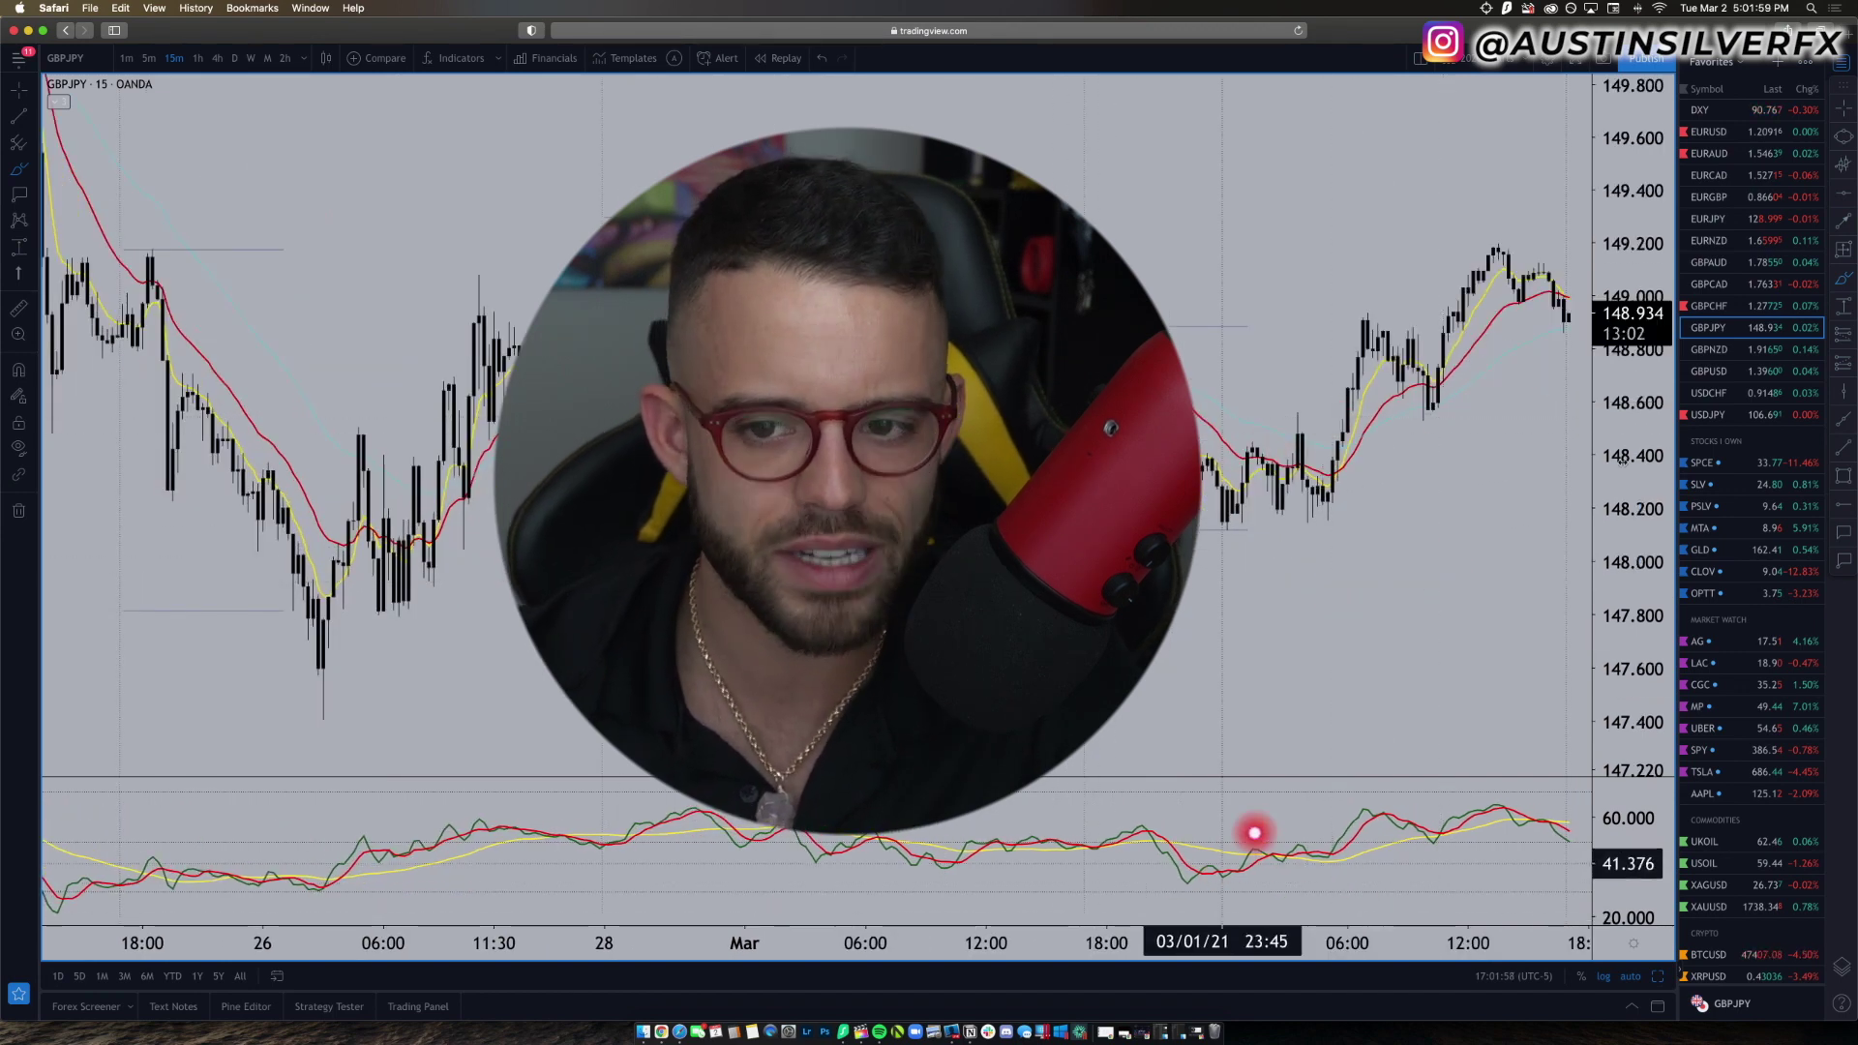
Step: Shrink the camera overlay in Ecamm Live and compare the USDJPY divergence and shaded zones with GBPJPY
left_click(1765, 412)
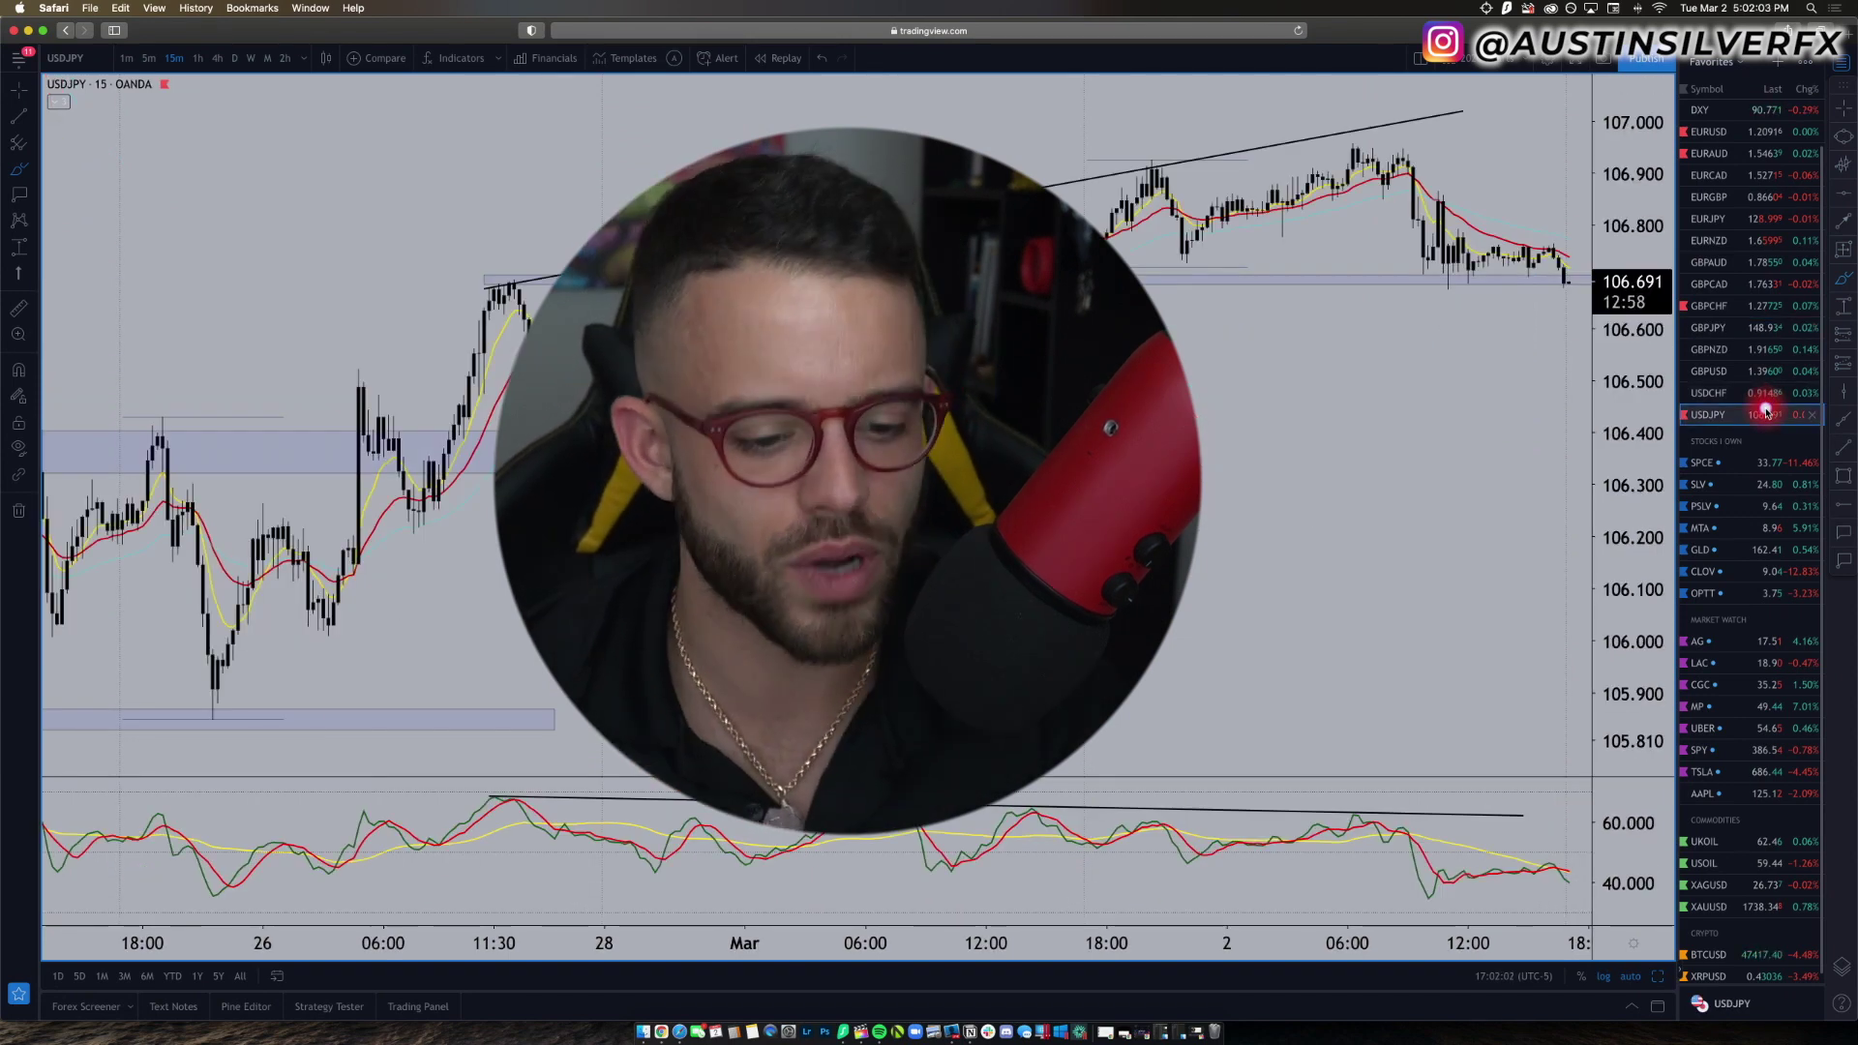
left_click(953, 1031)
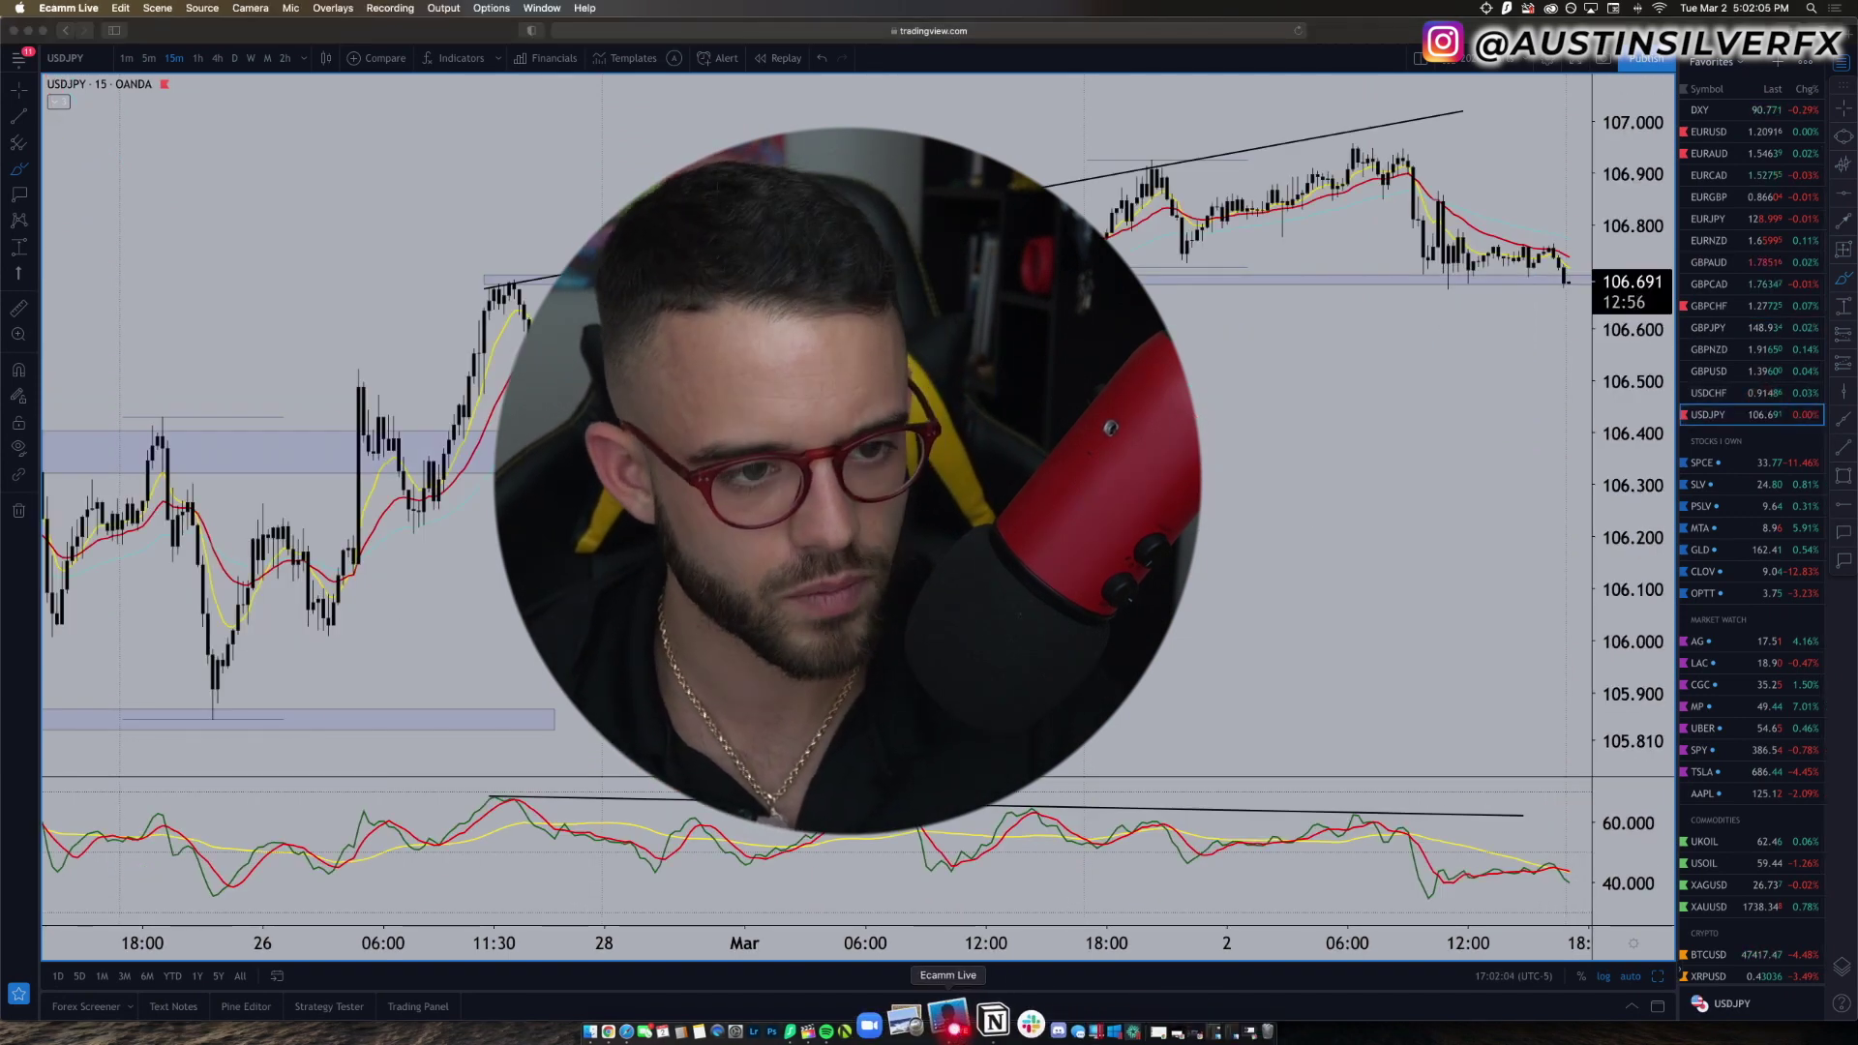
key("super+2")
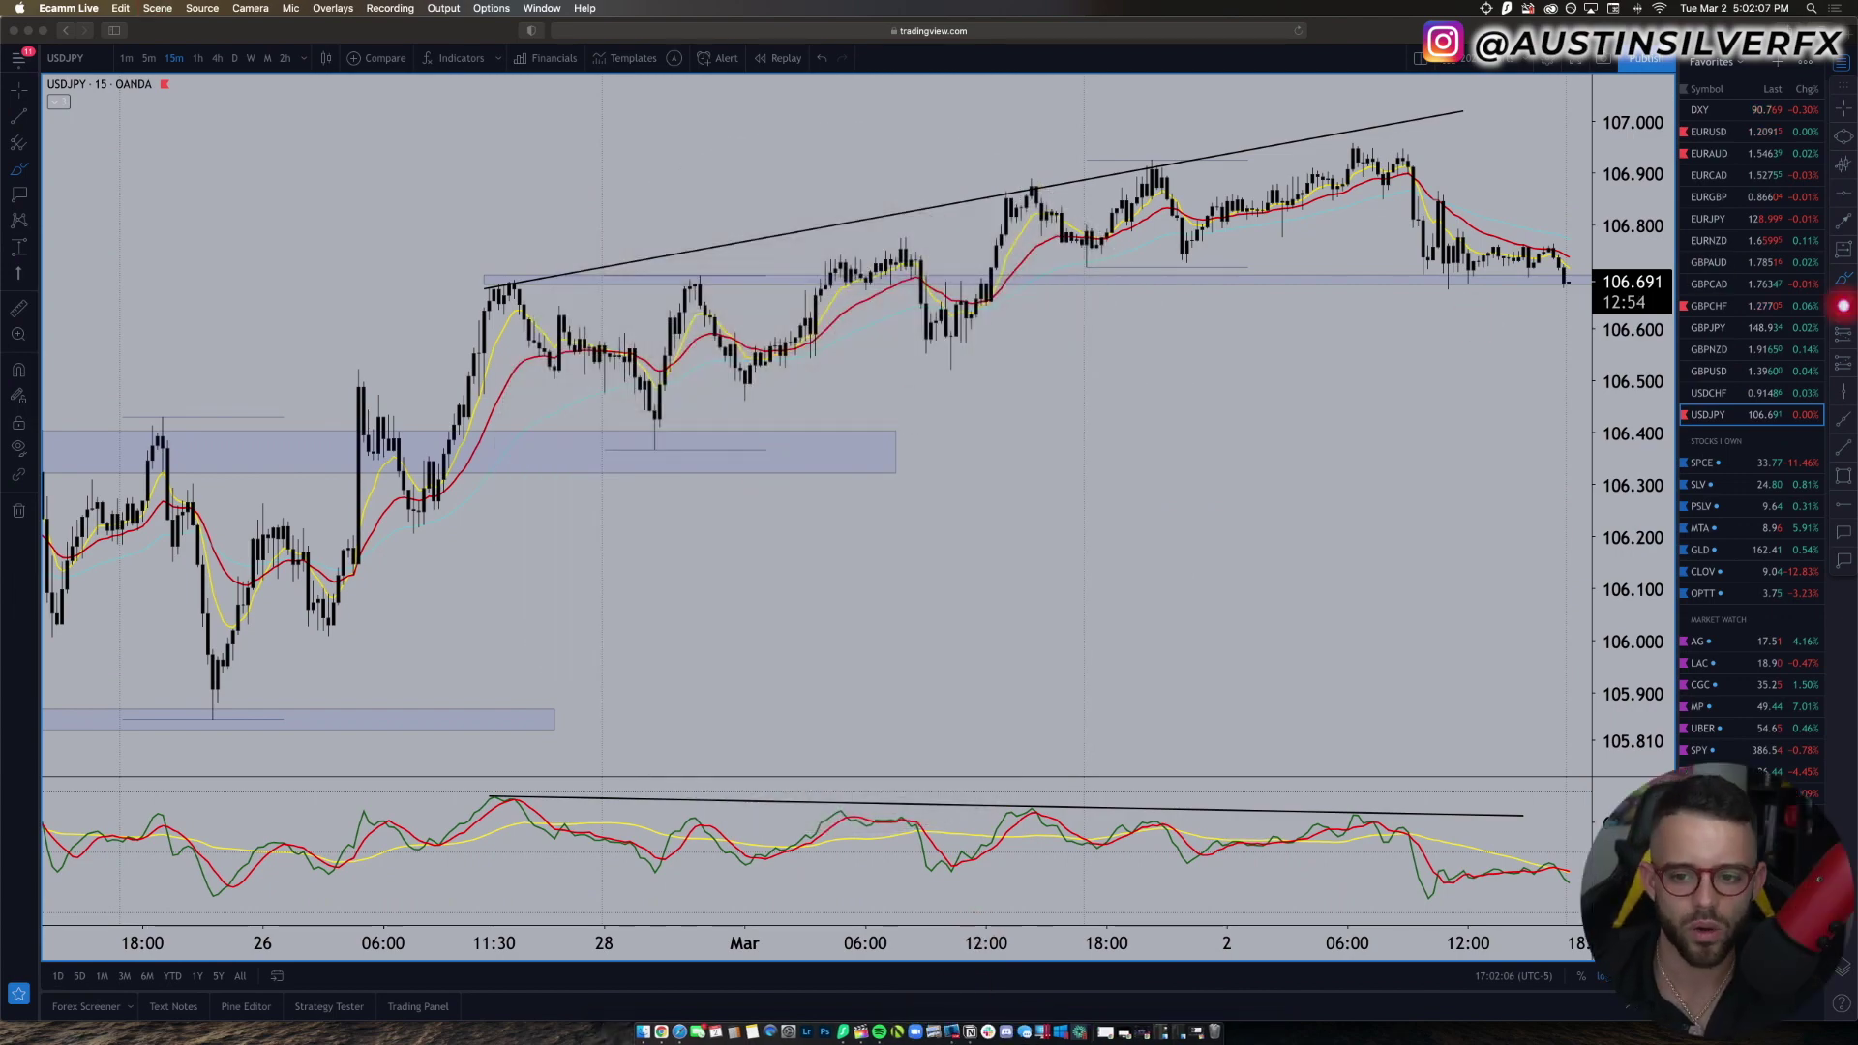
left_click(1717, 325)
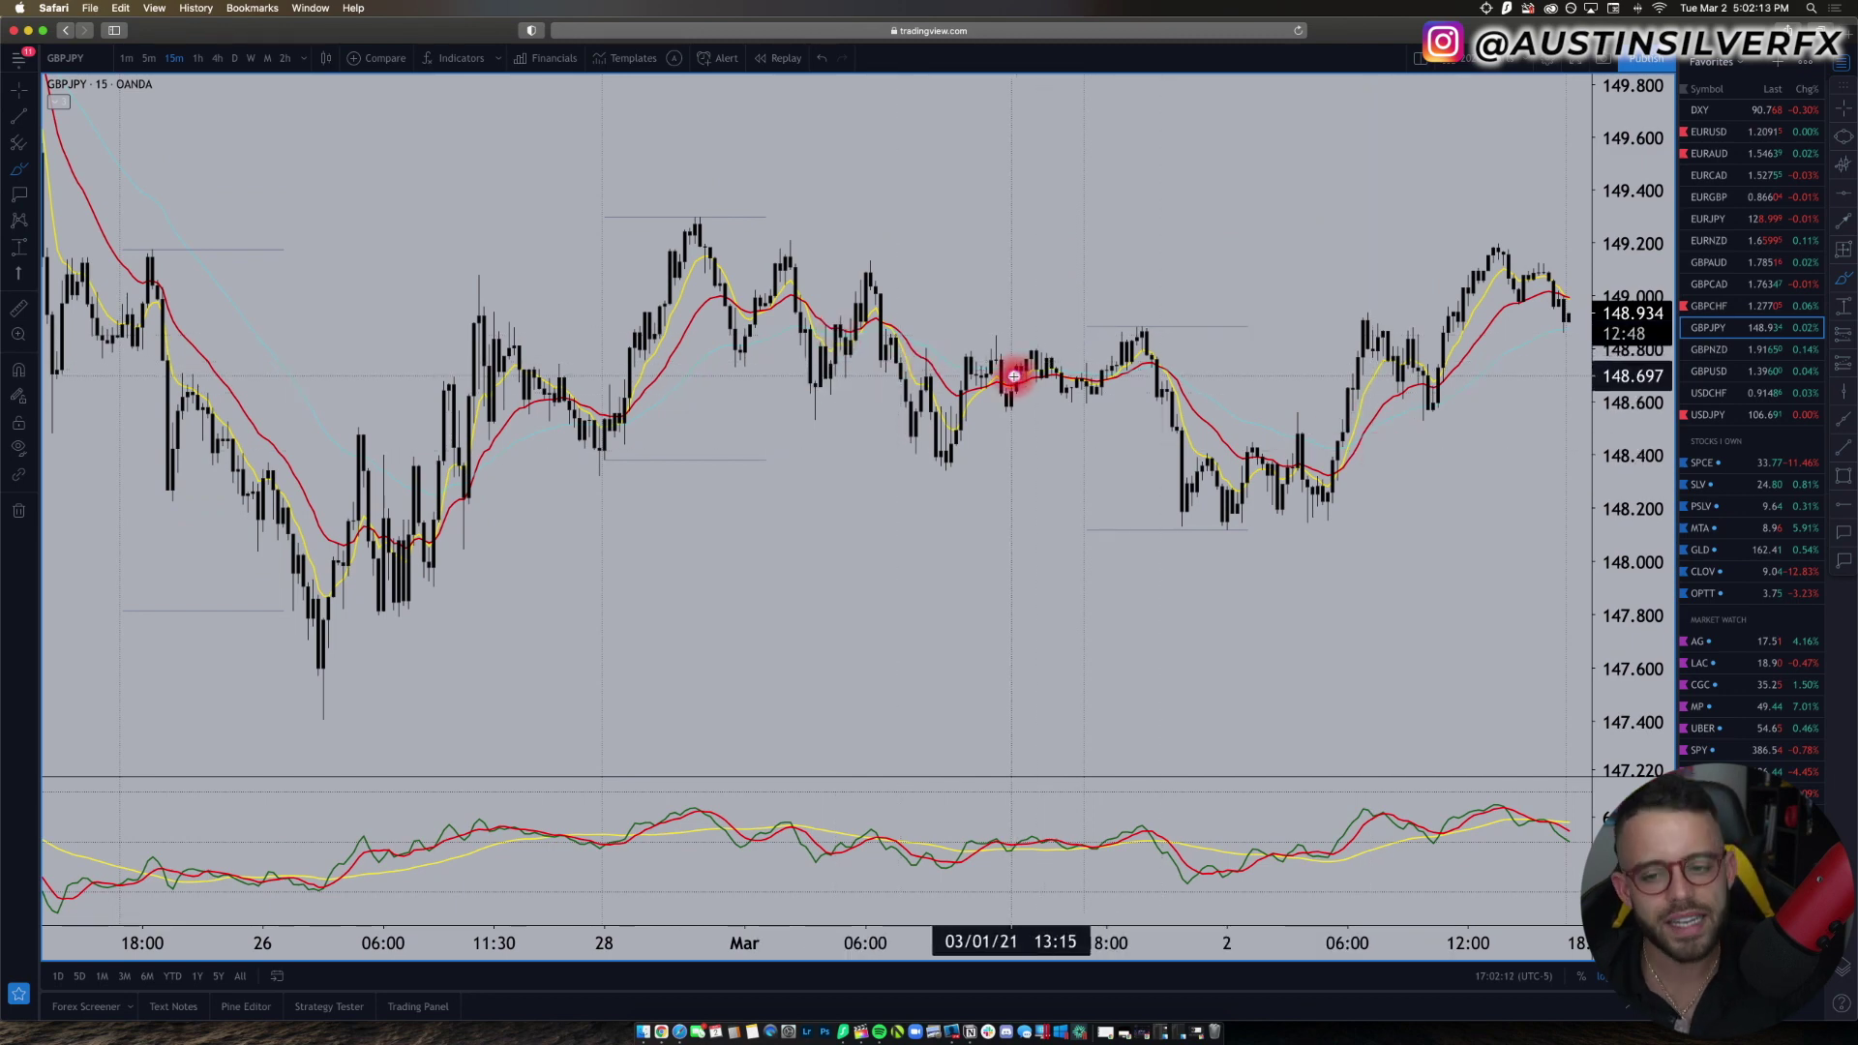
left_click(1754, 416)
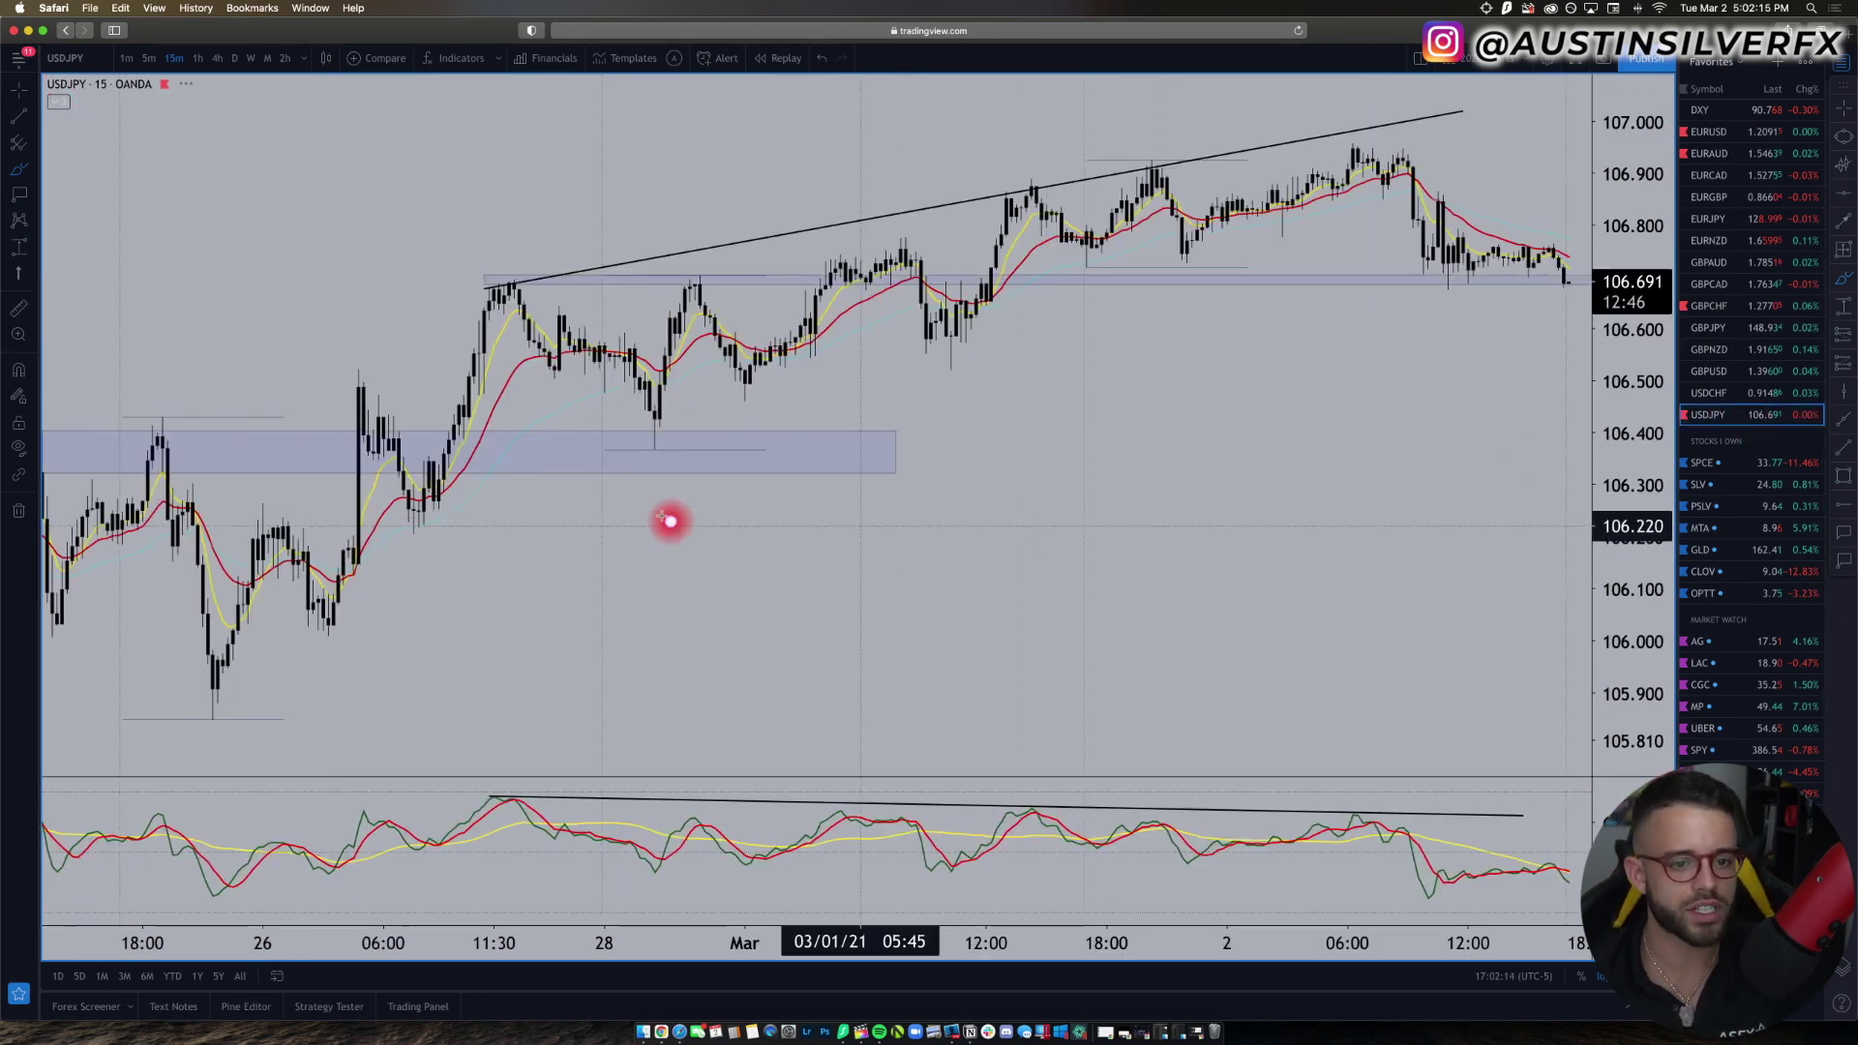
scroll(823, 379, "up", 2)
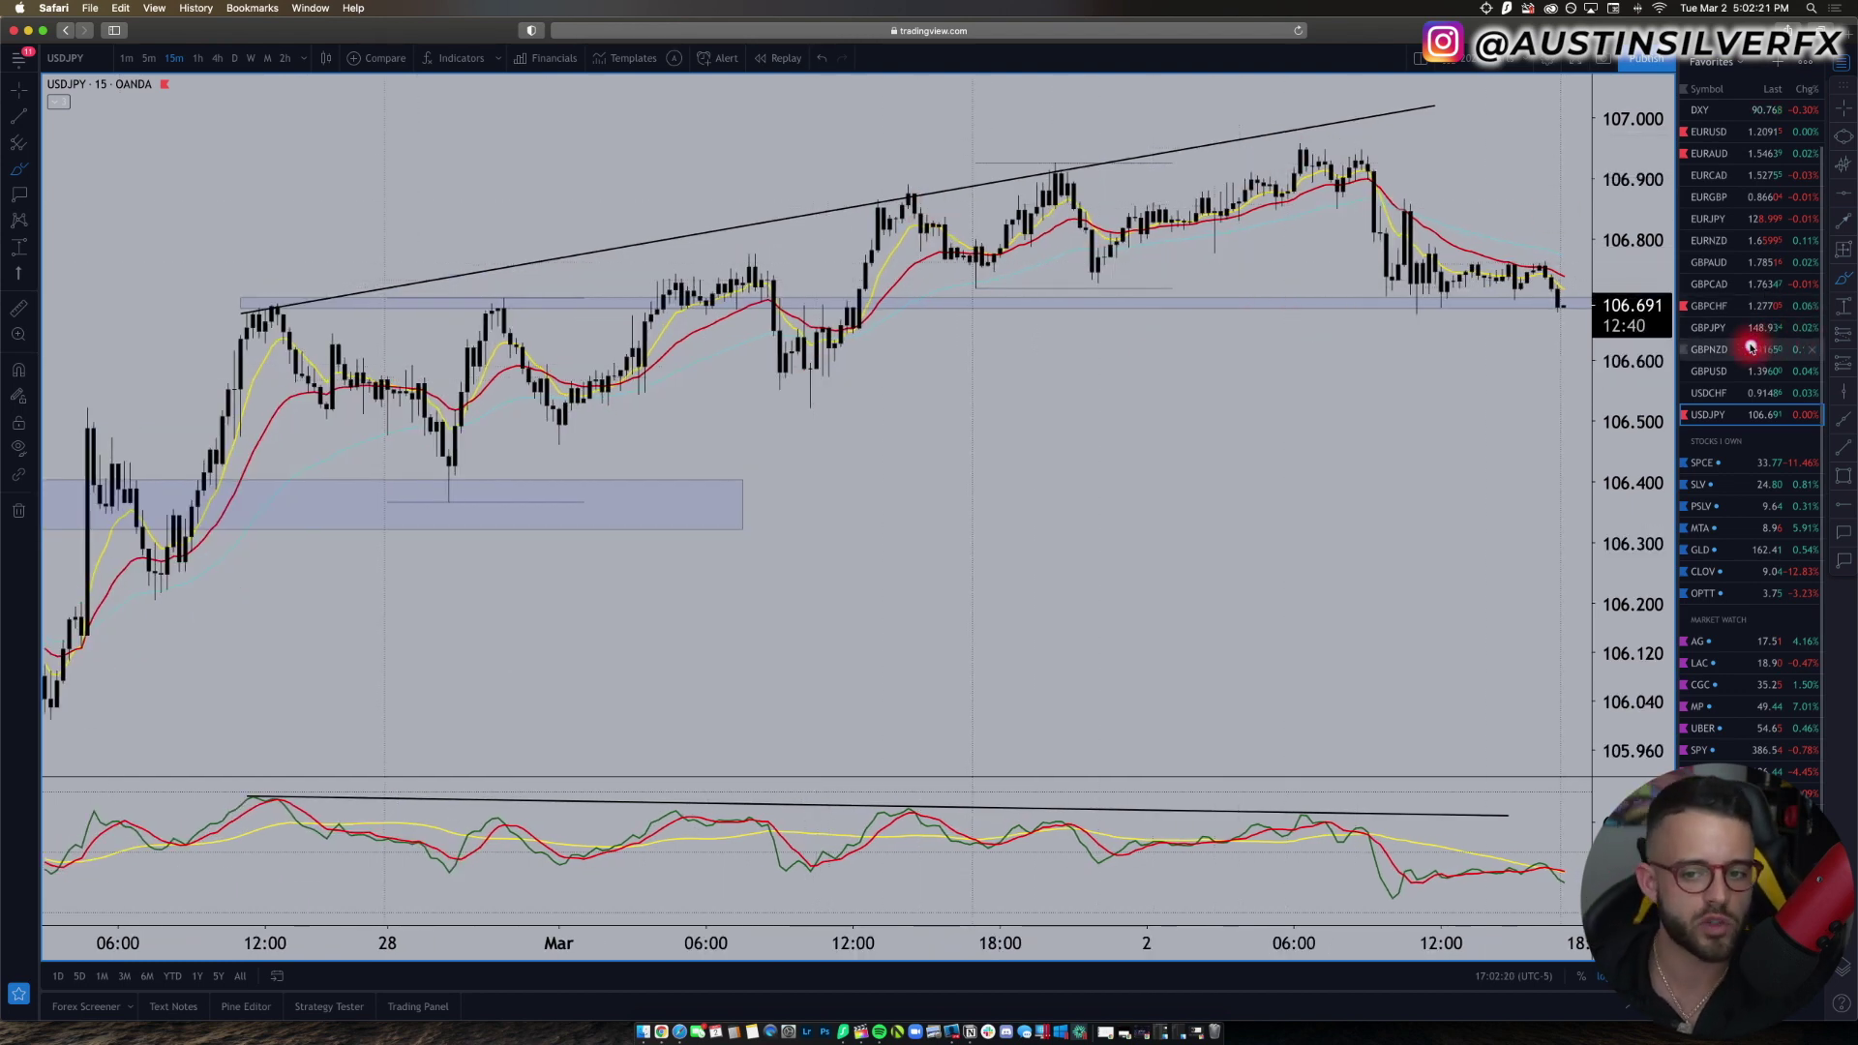
Step: Check the 15-minute USDCHF, USDJPY and GBPNZD charts, examining GBPNZD's long wicks and its latest rise on 2 March
left_click(1722, 393)
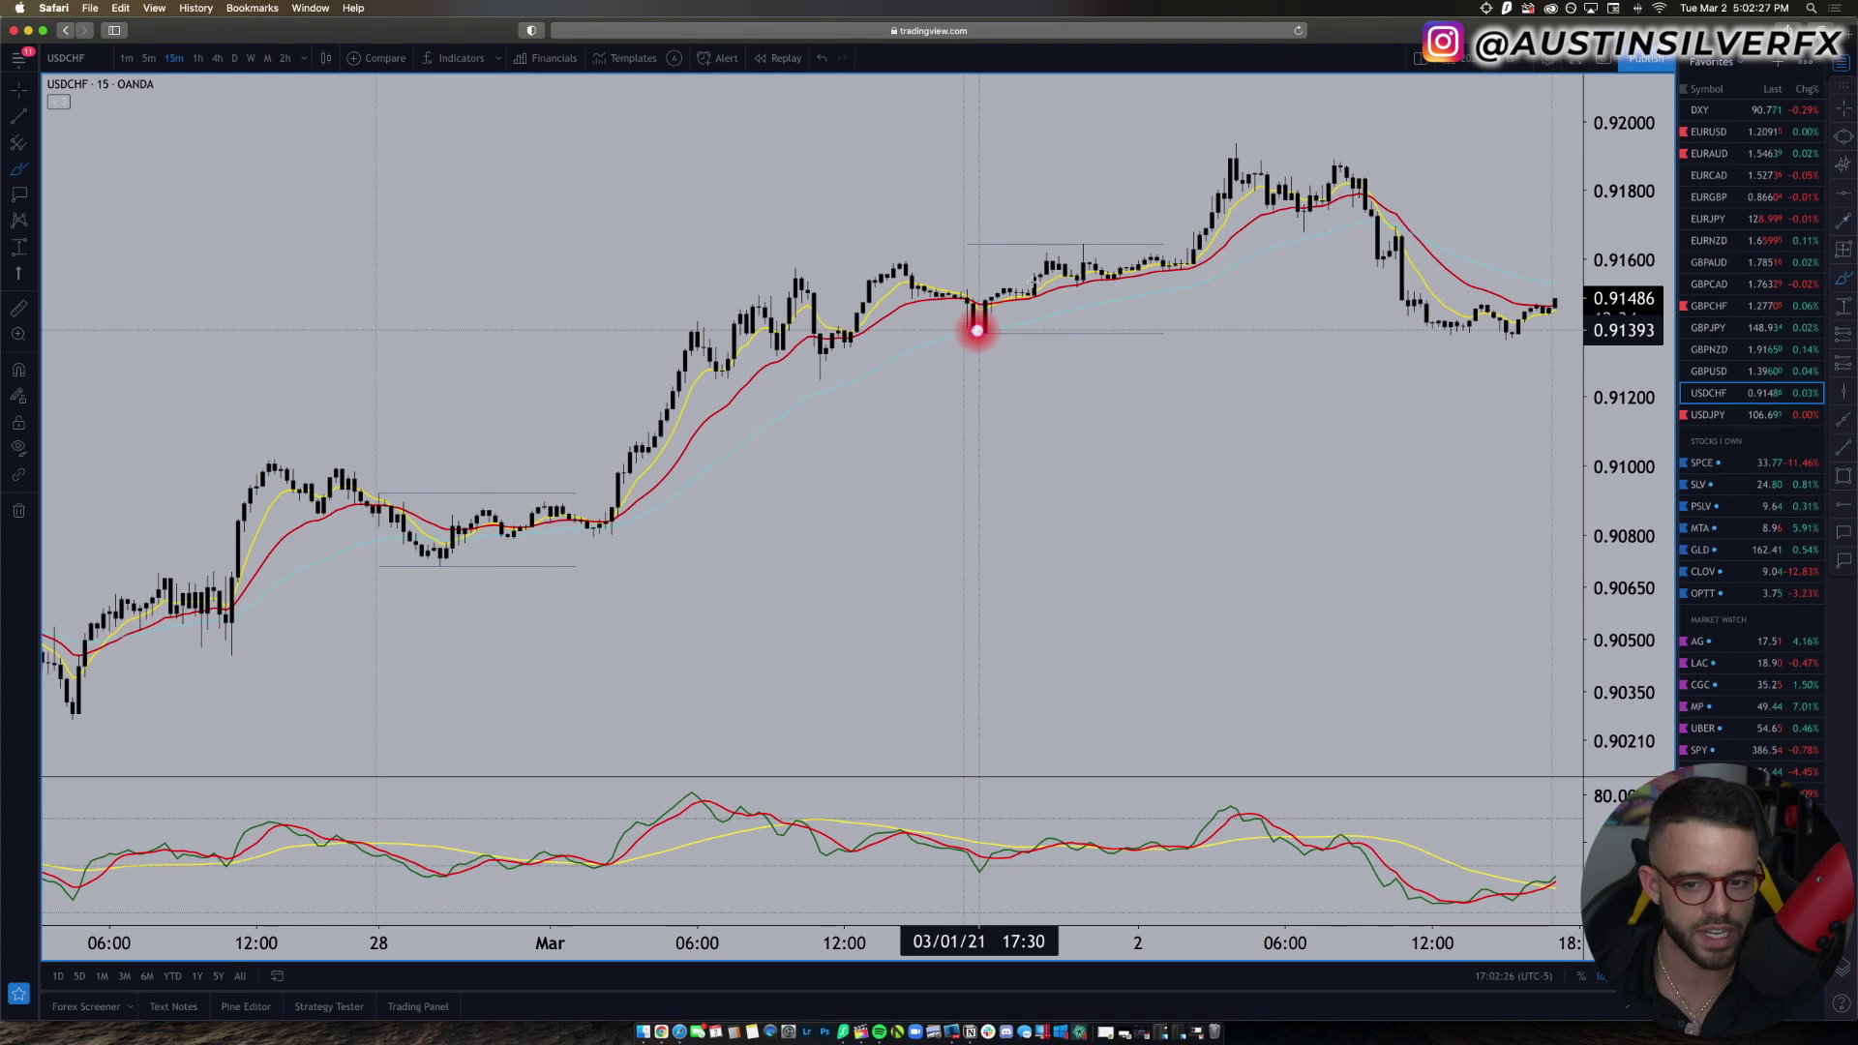
left_click(1698, 412)
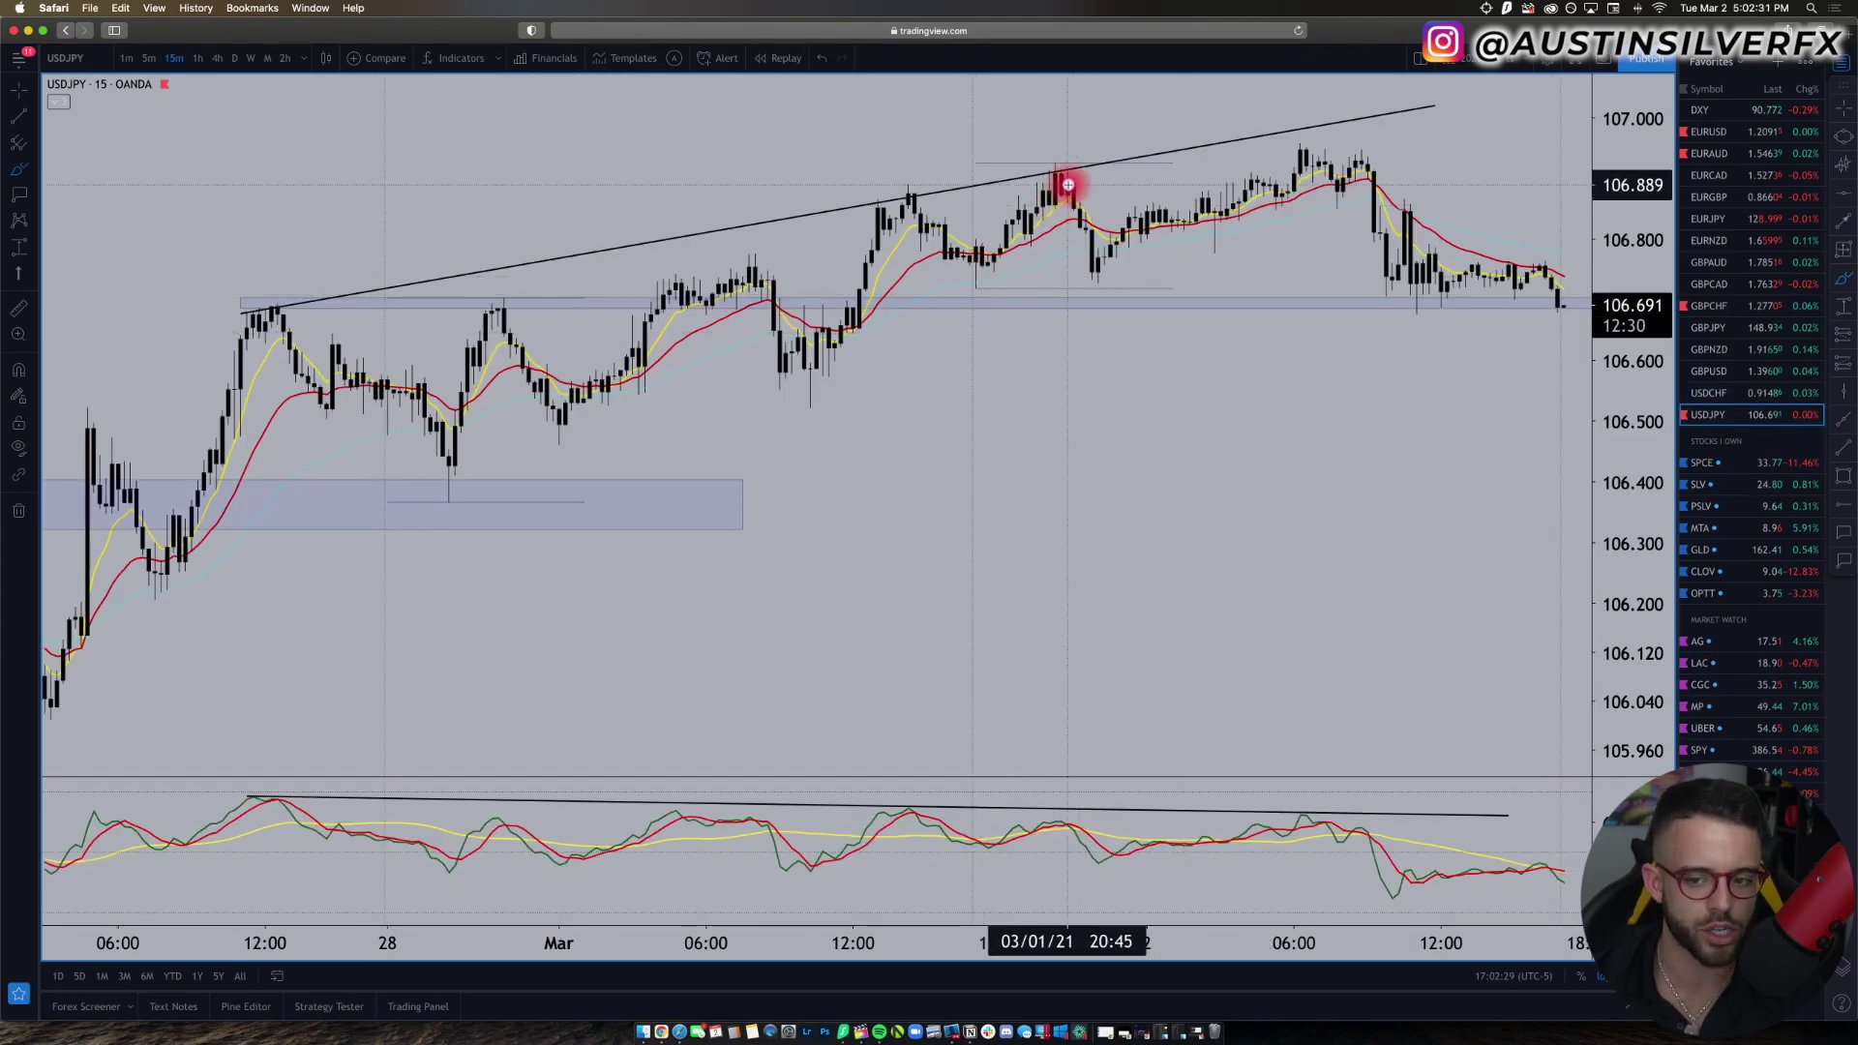
left_click(1747, 369)
left_click(1742, 354)
scroll(1393, 406, "down", 3)
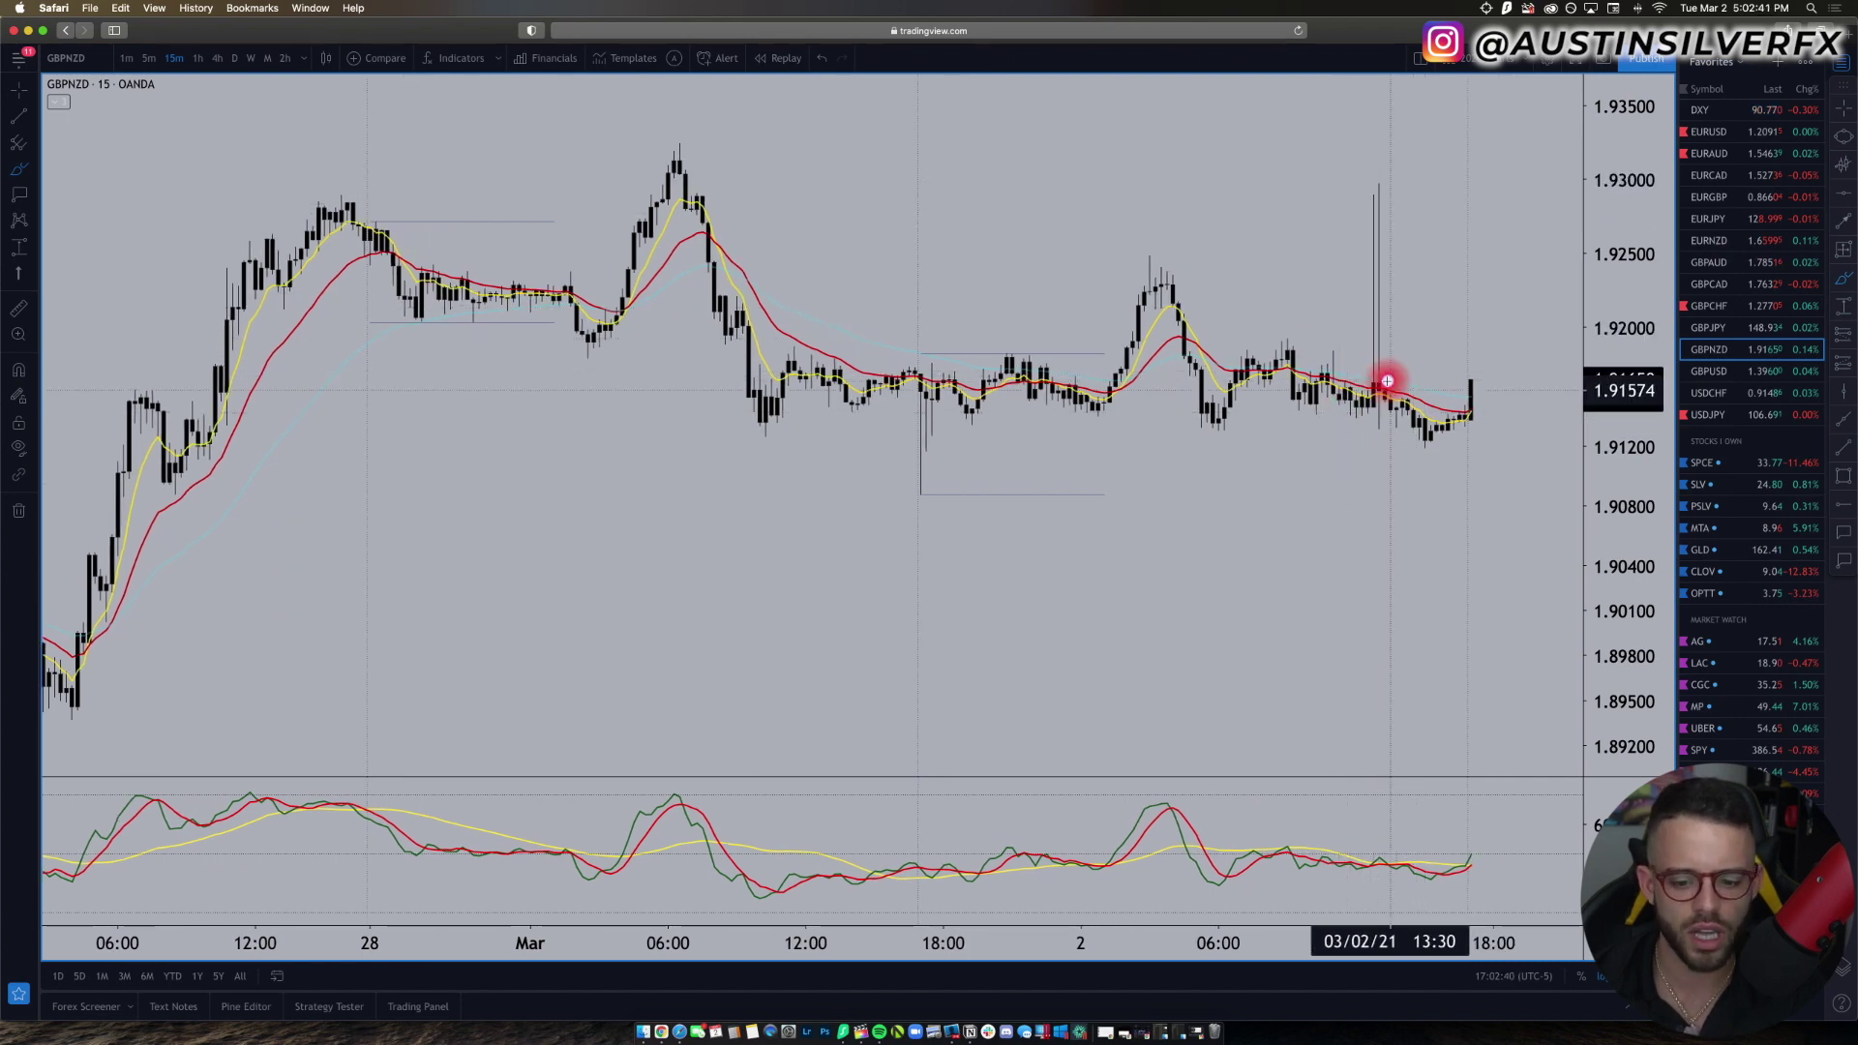
scroll(1387, 379, "up", 3)
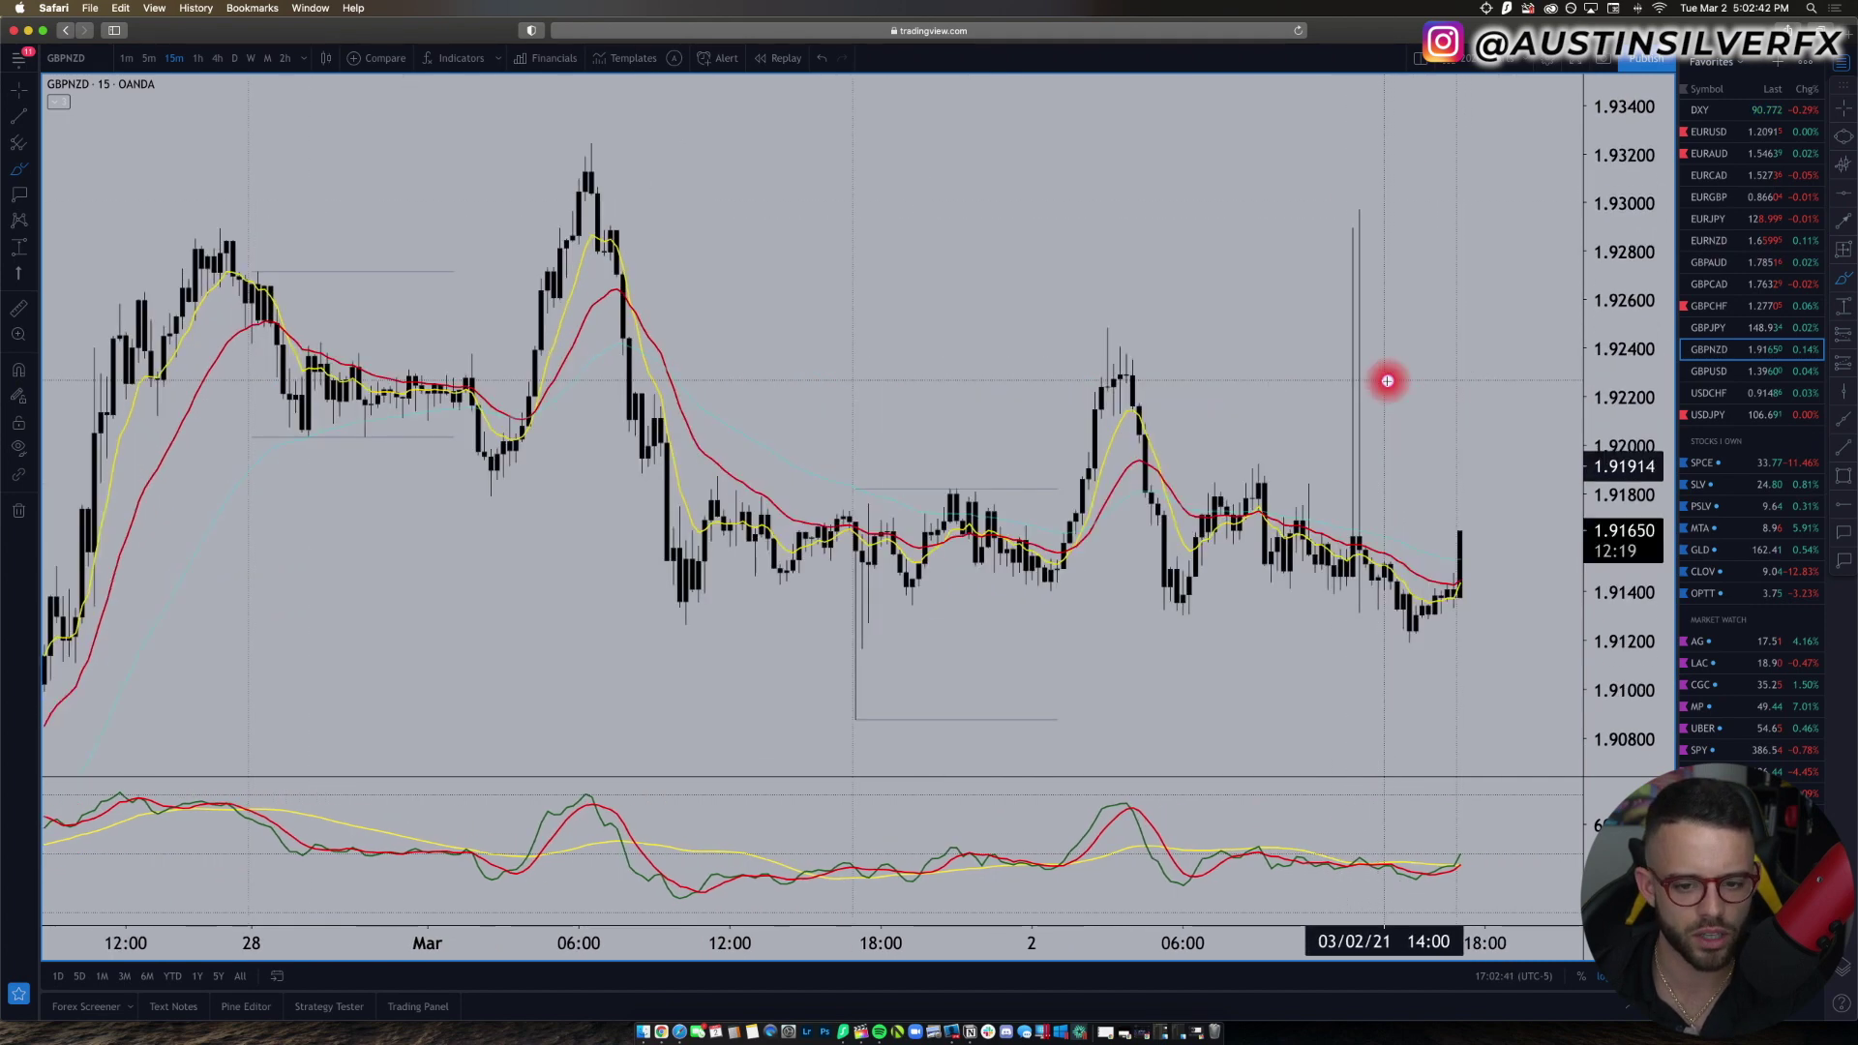
Step: Open forexfactory.com in a new browser tab and extend the economic calendar to cover Mar 2, 2021 - Mar 9, 2021
left_click(1257, 195)
key("super+t")
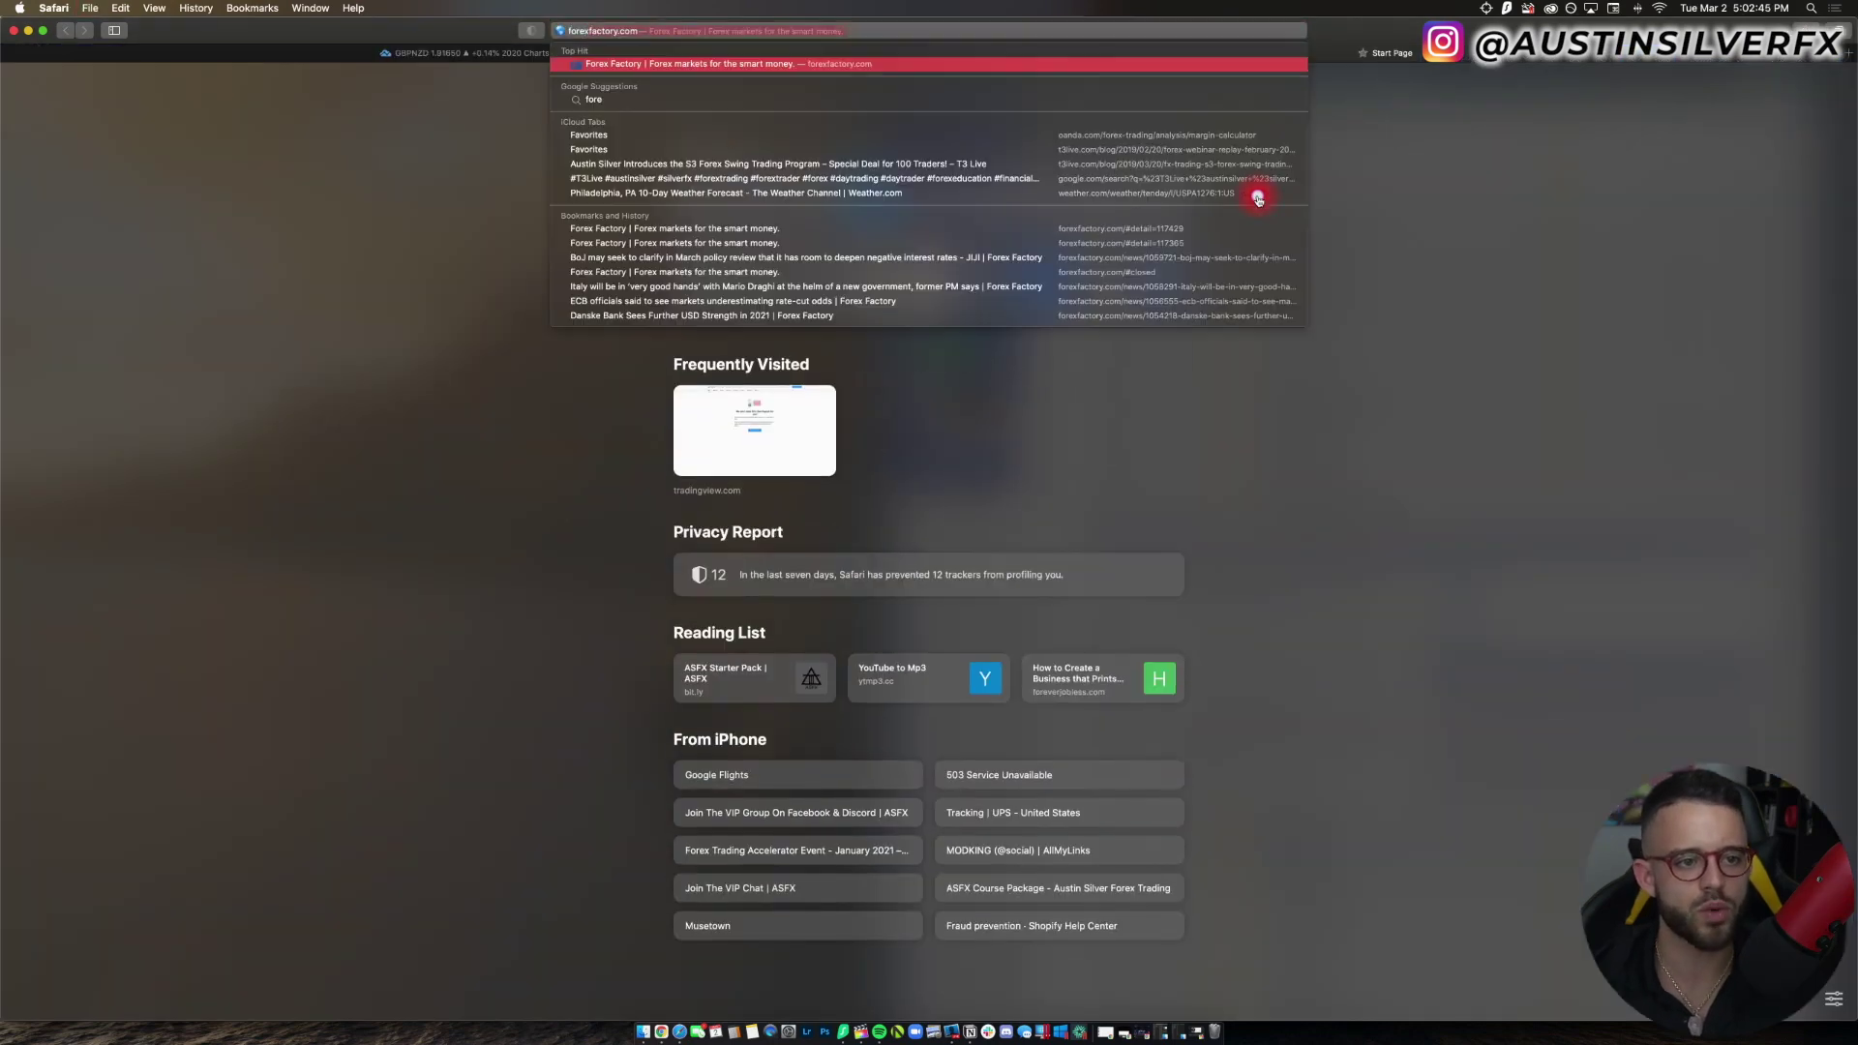
type("forexfactory.com")
key("Return")
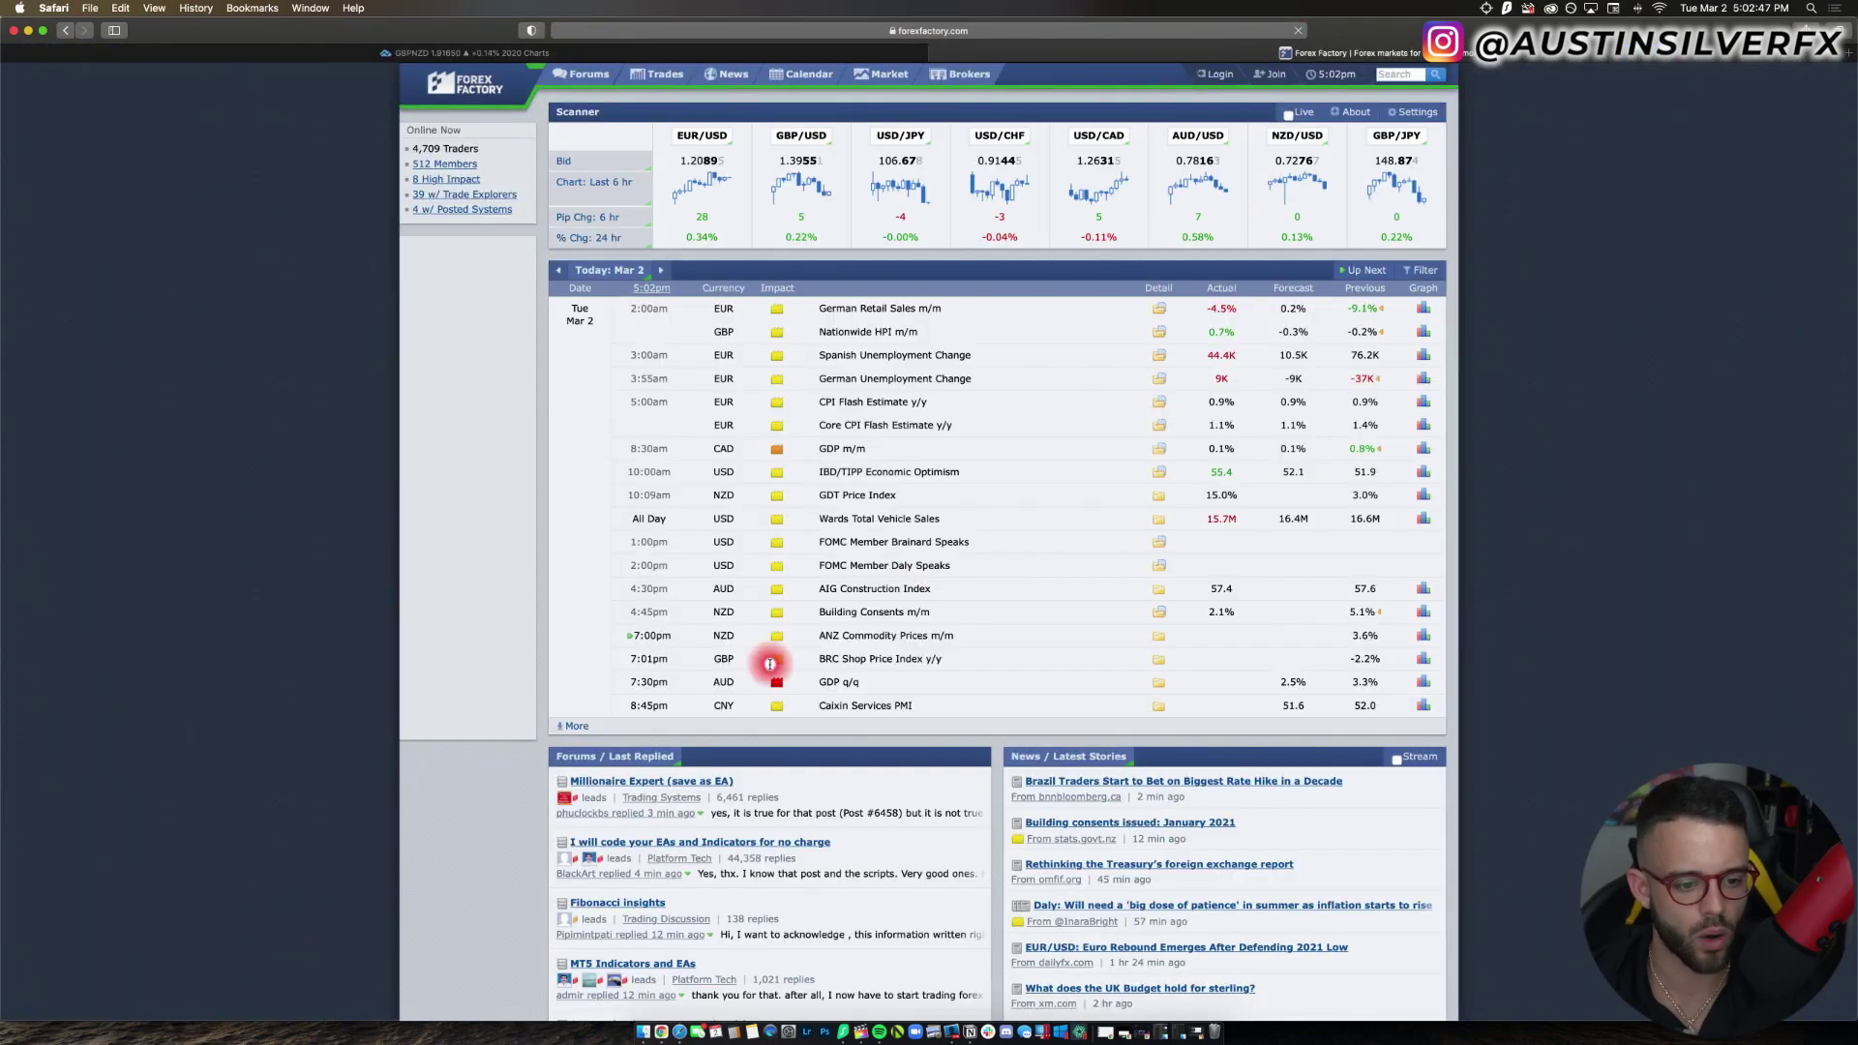
left_click(576, 727)
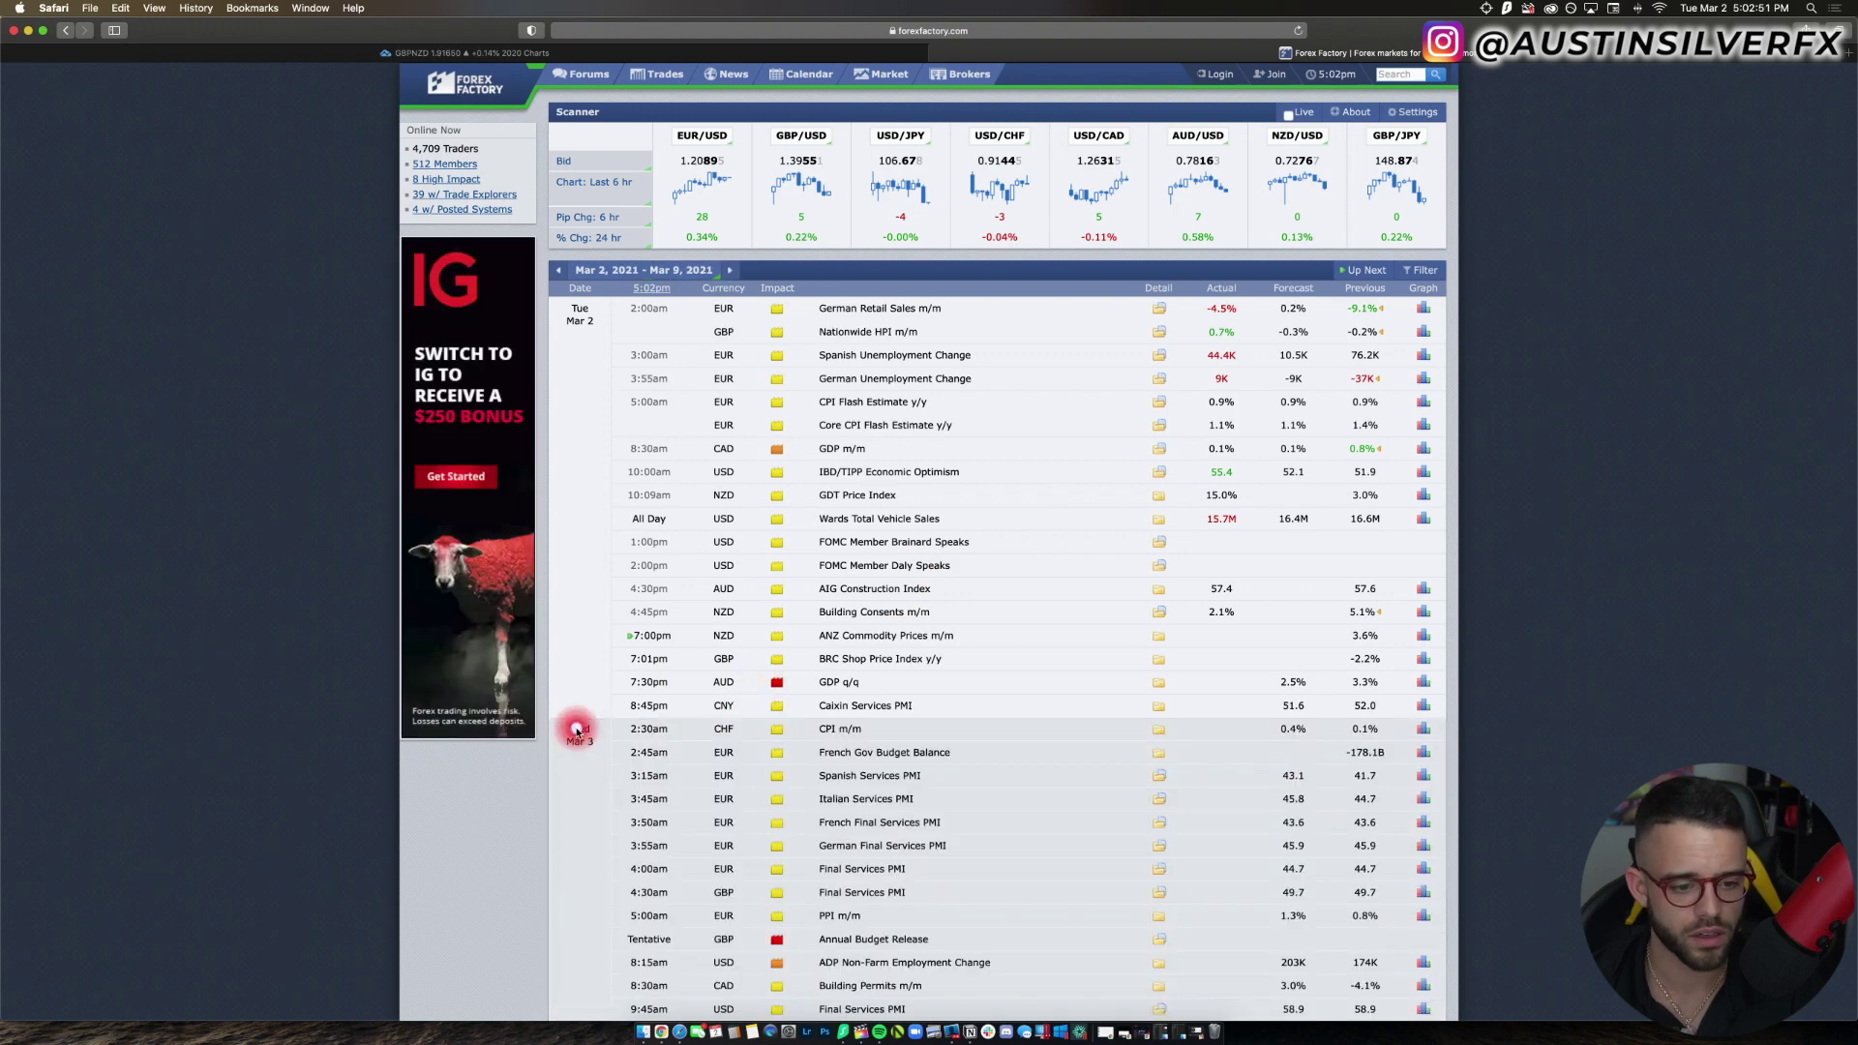
Step: Examine the 2 March calendar entries for the 7:30pm AUD GDP q/q and the 4:45pm NZD Building Consents m/m
scroll(871, 689, "down", 3)
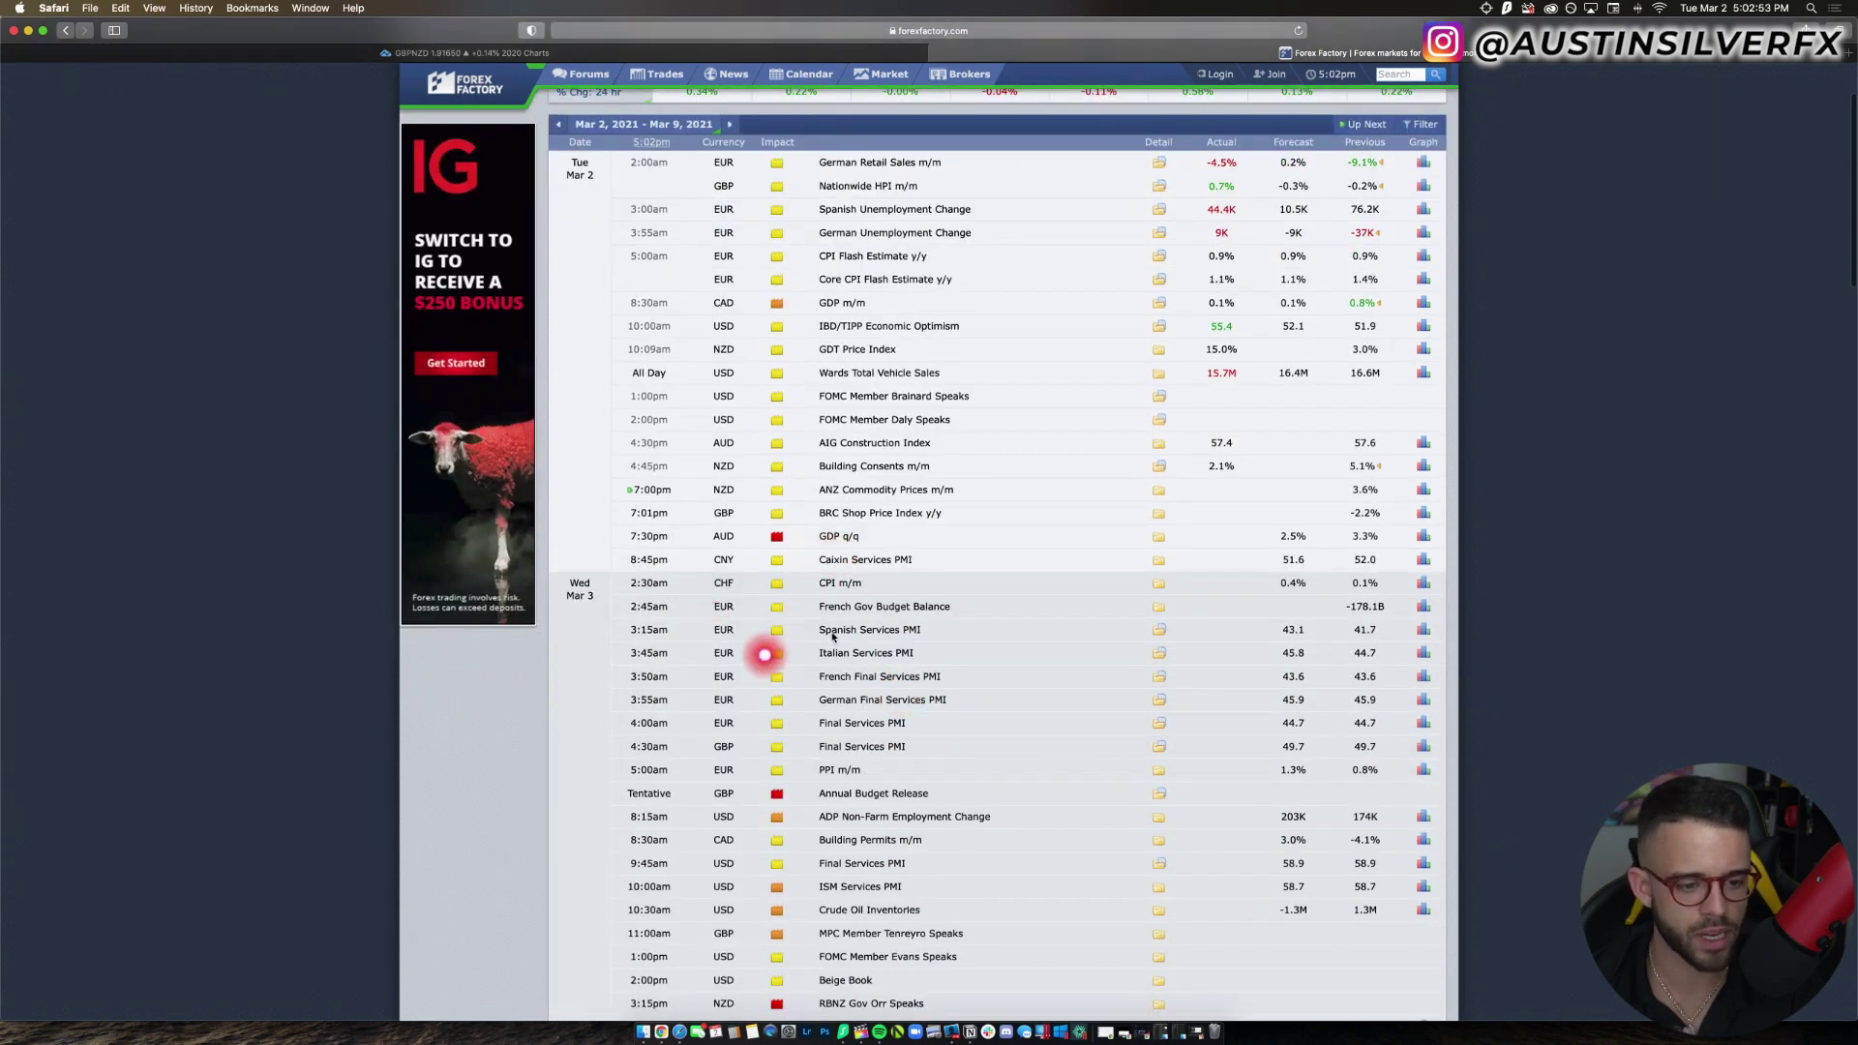
left_click_drag(619, 534, 683, 536)
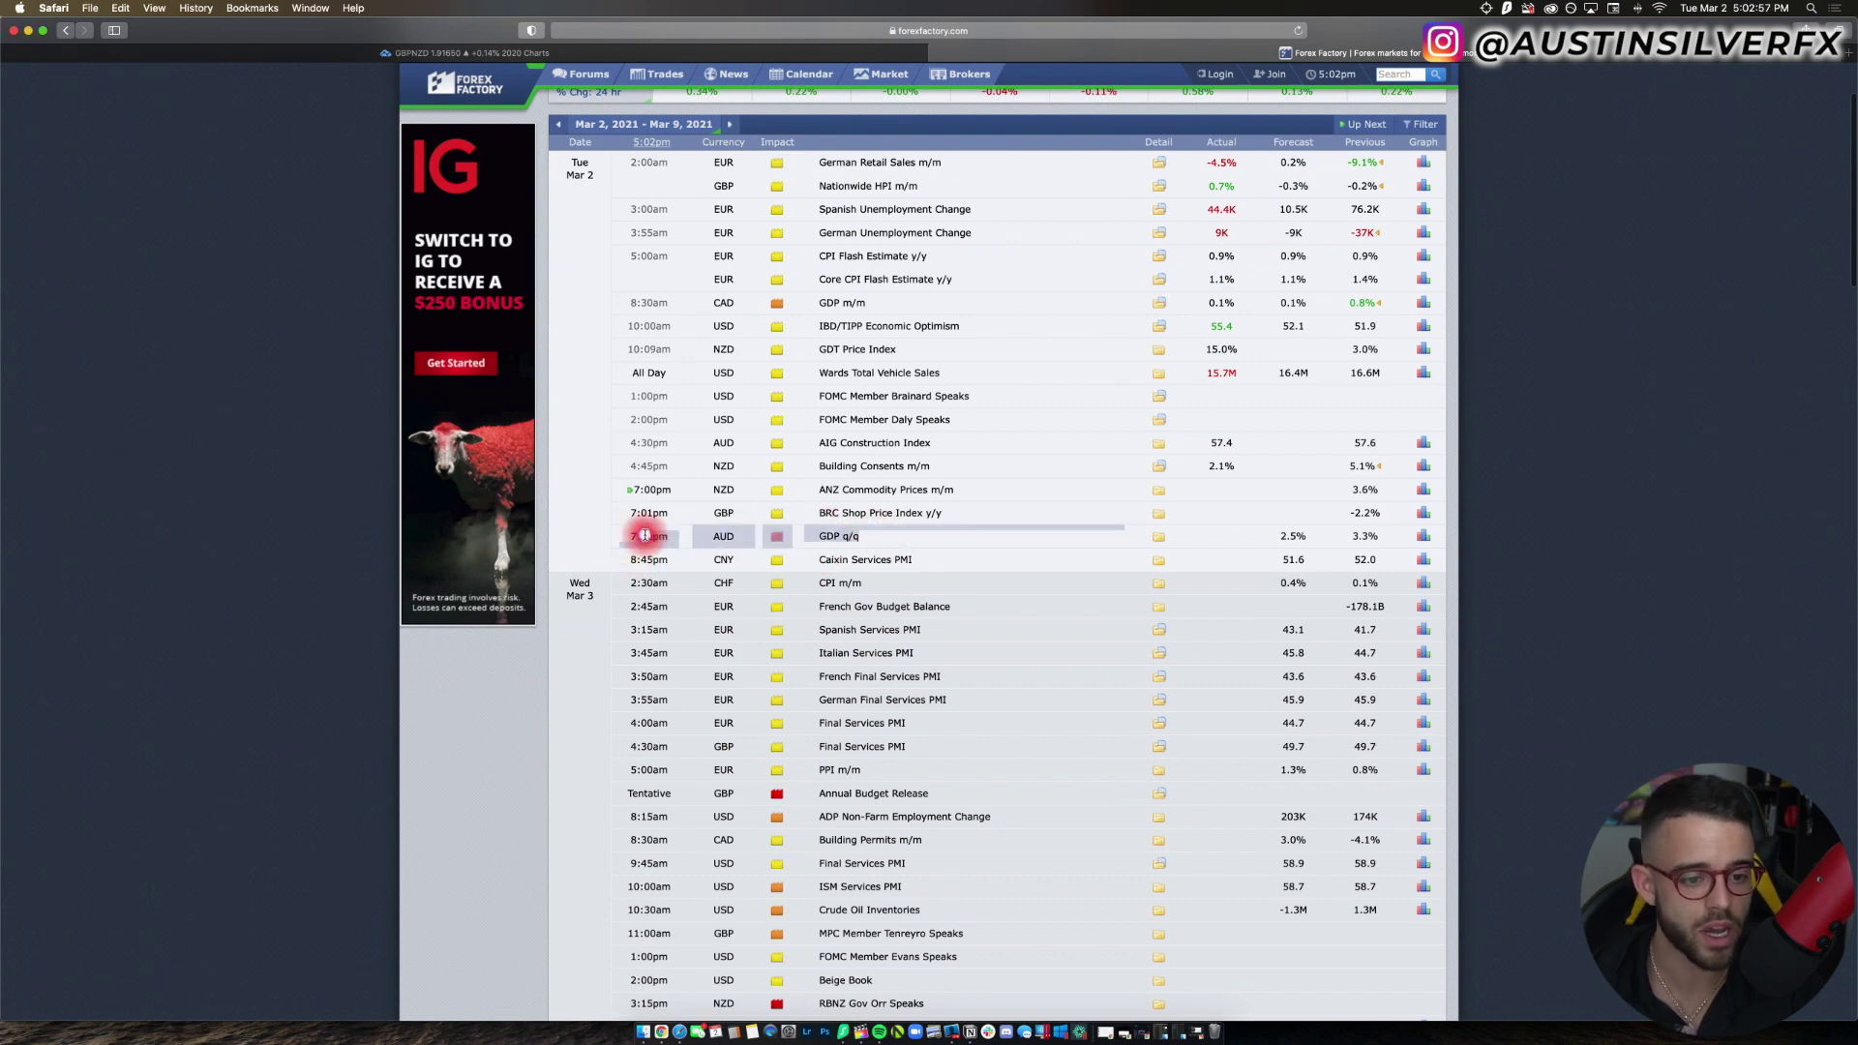
left_click_drag(815, 467, 732, 472)
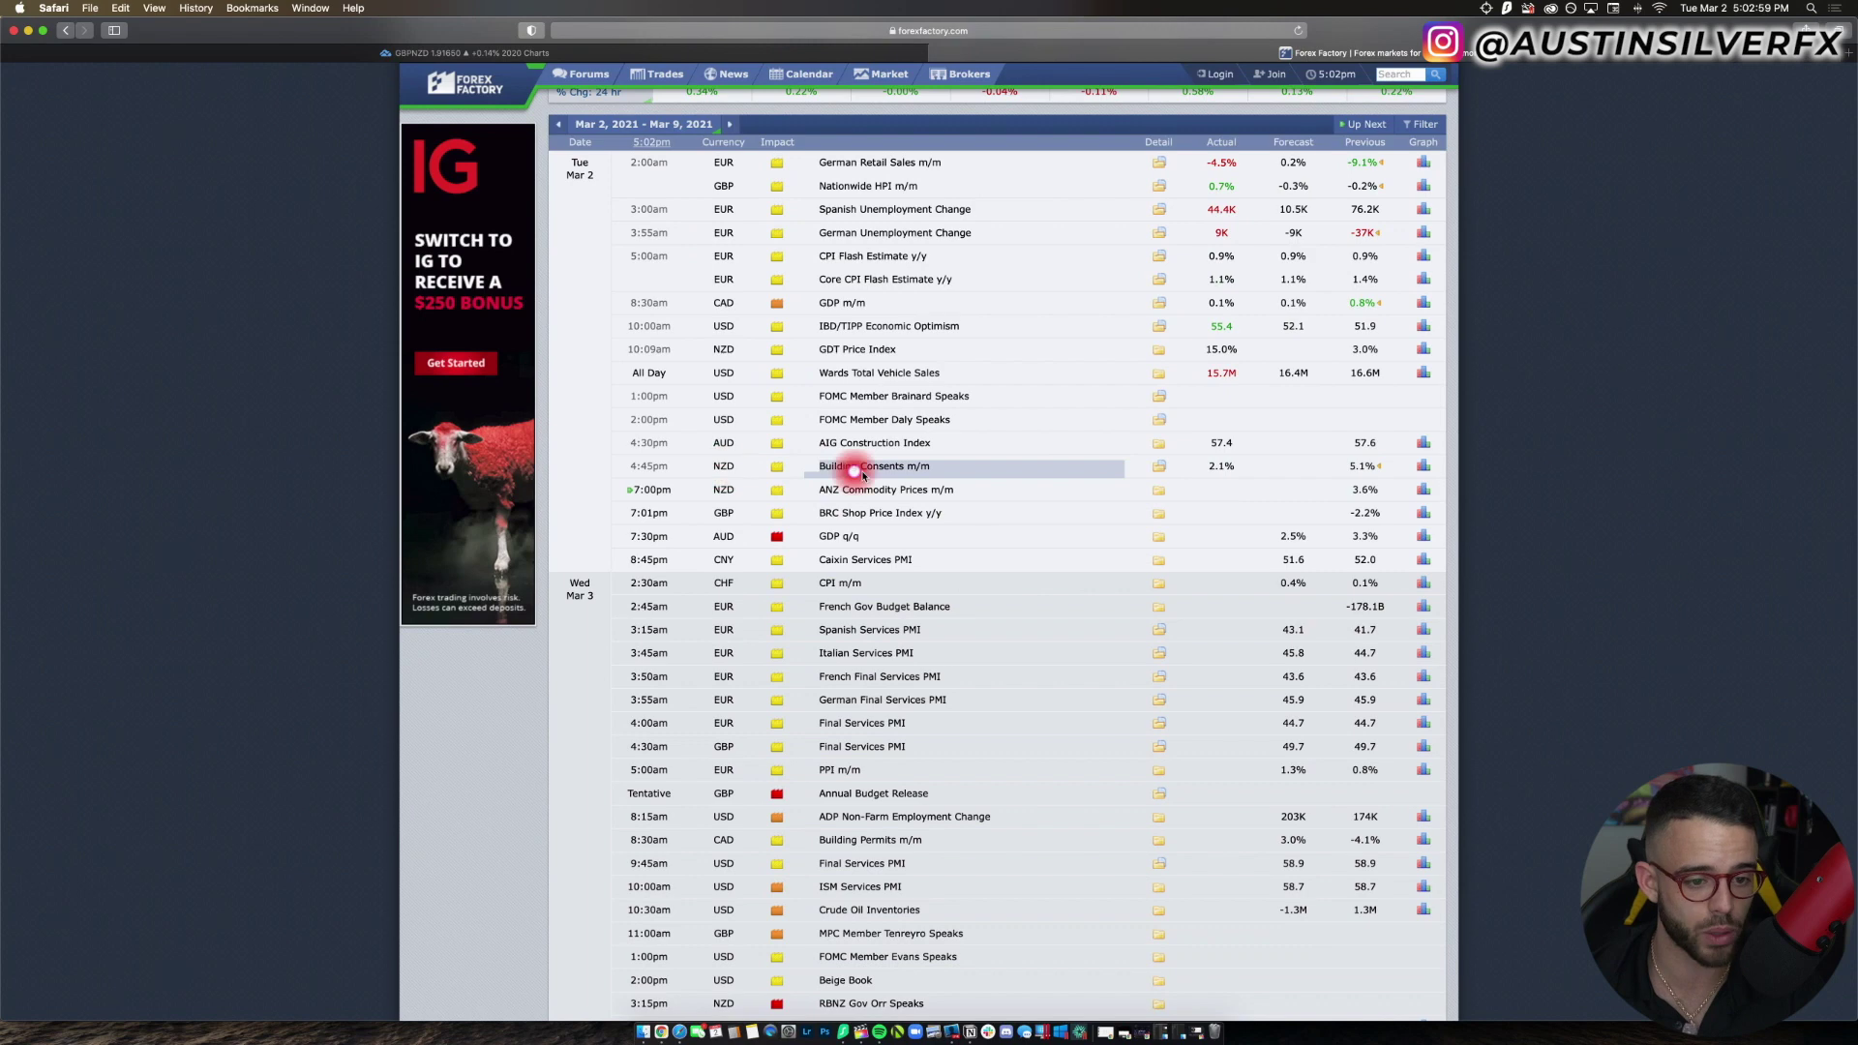
left_click_drag(907, 471, 1285, 464)
left_click(1203, 477)
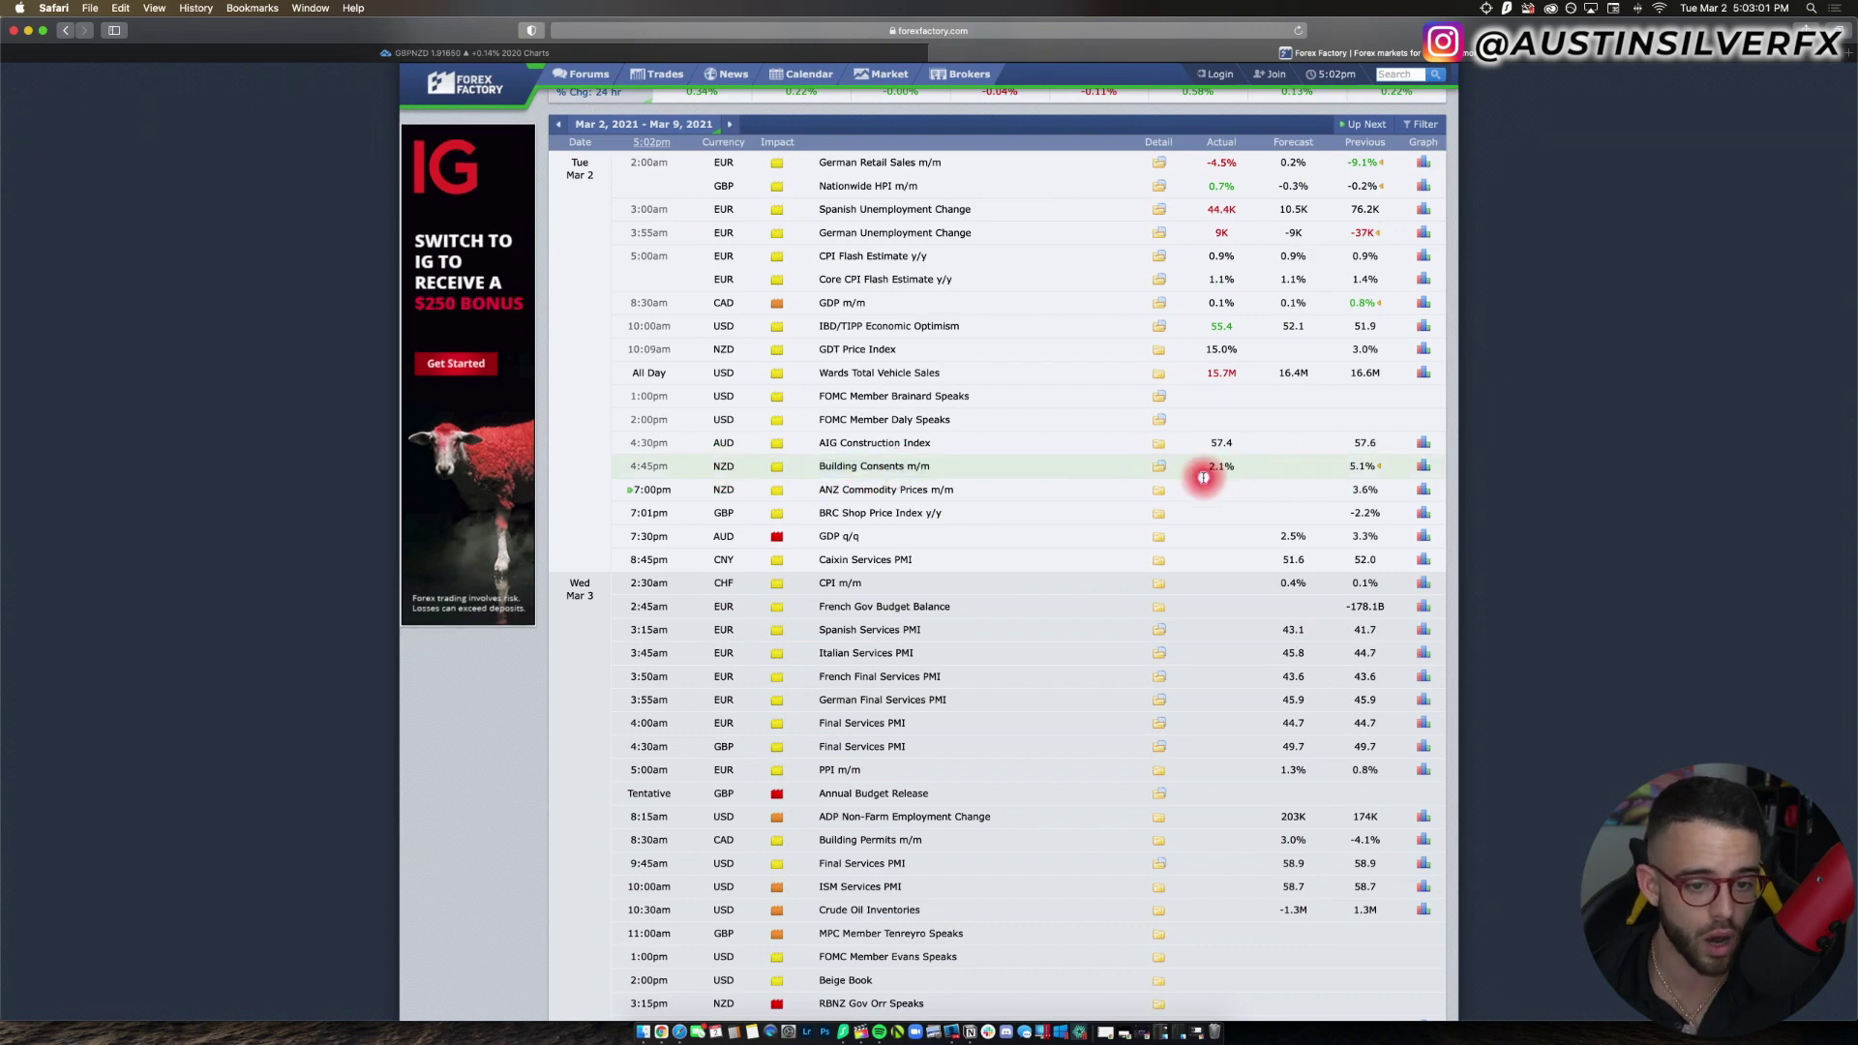
Step: Compare the 2 March economic calendar entries with the long upper wicks on the 15-minute GBPNZD chart
left_click(1022, 201)
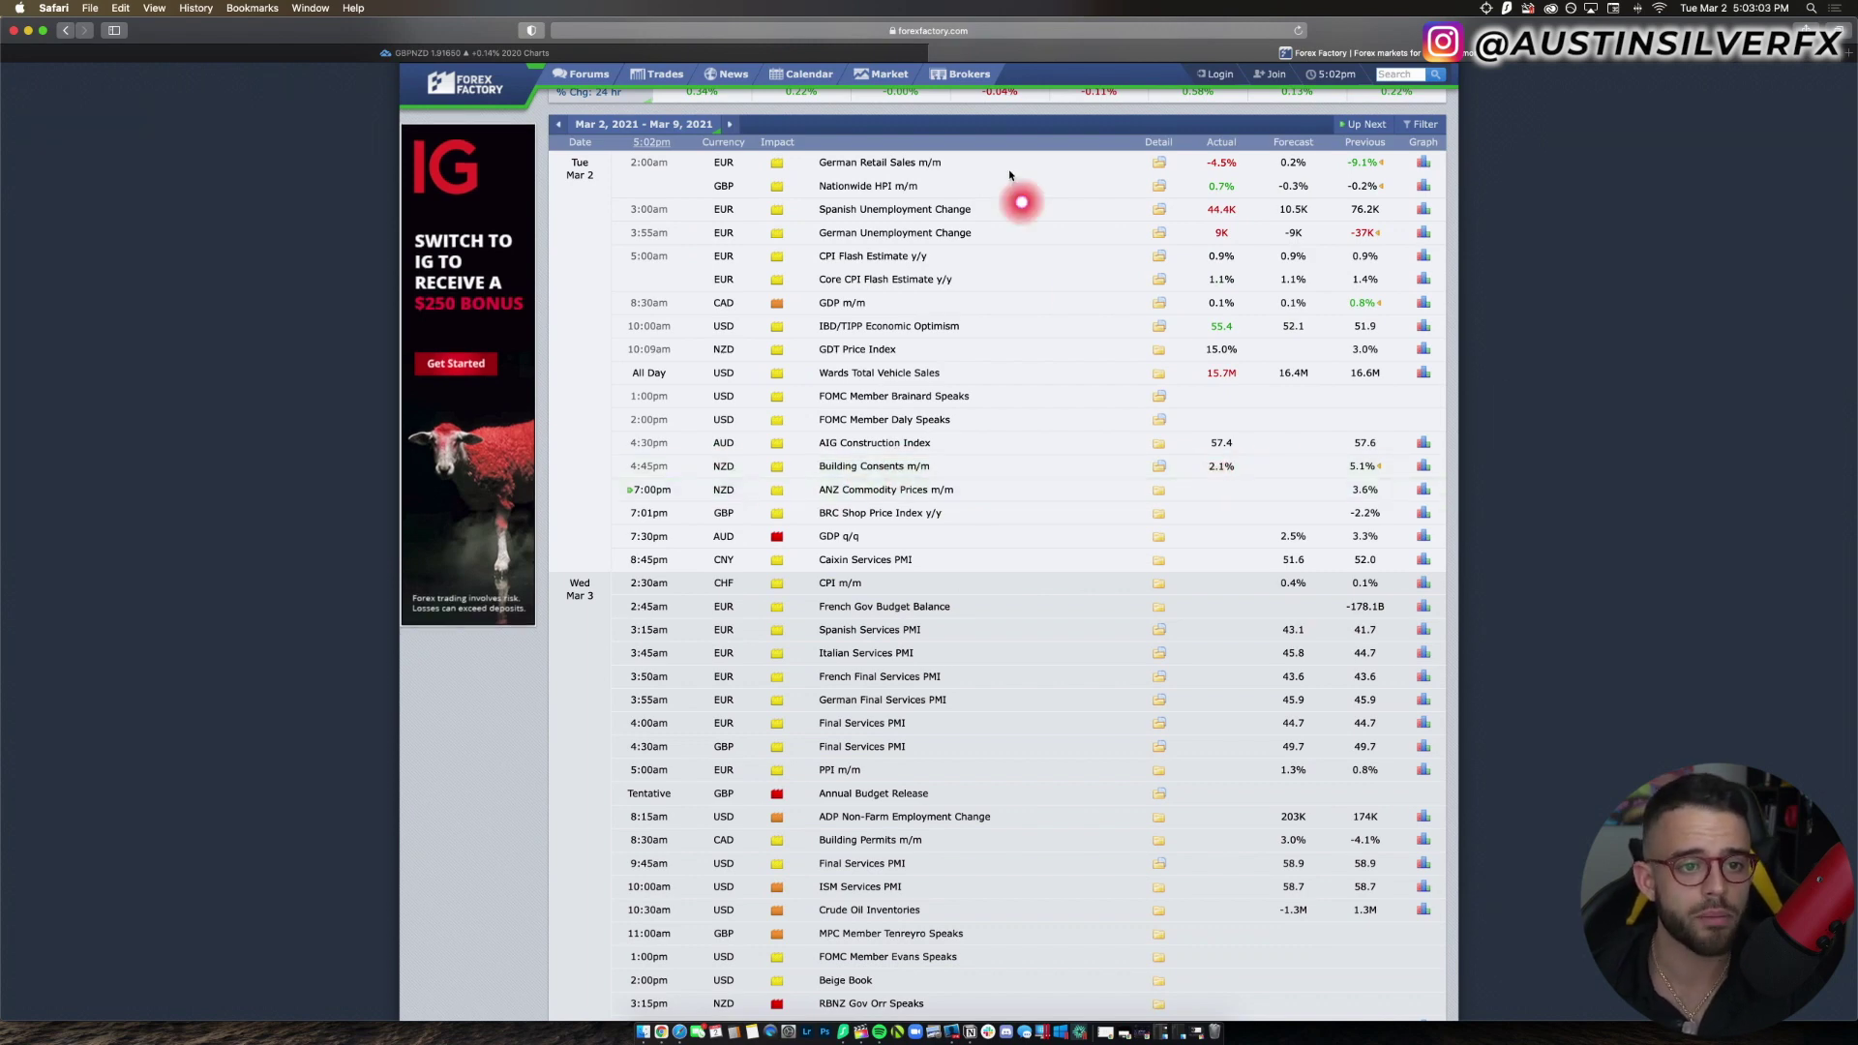
left_click(855, 60)
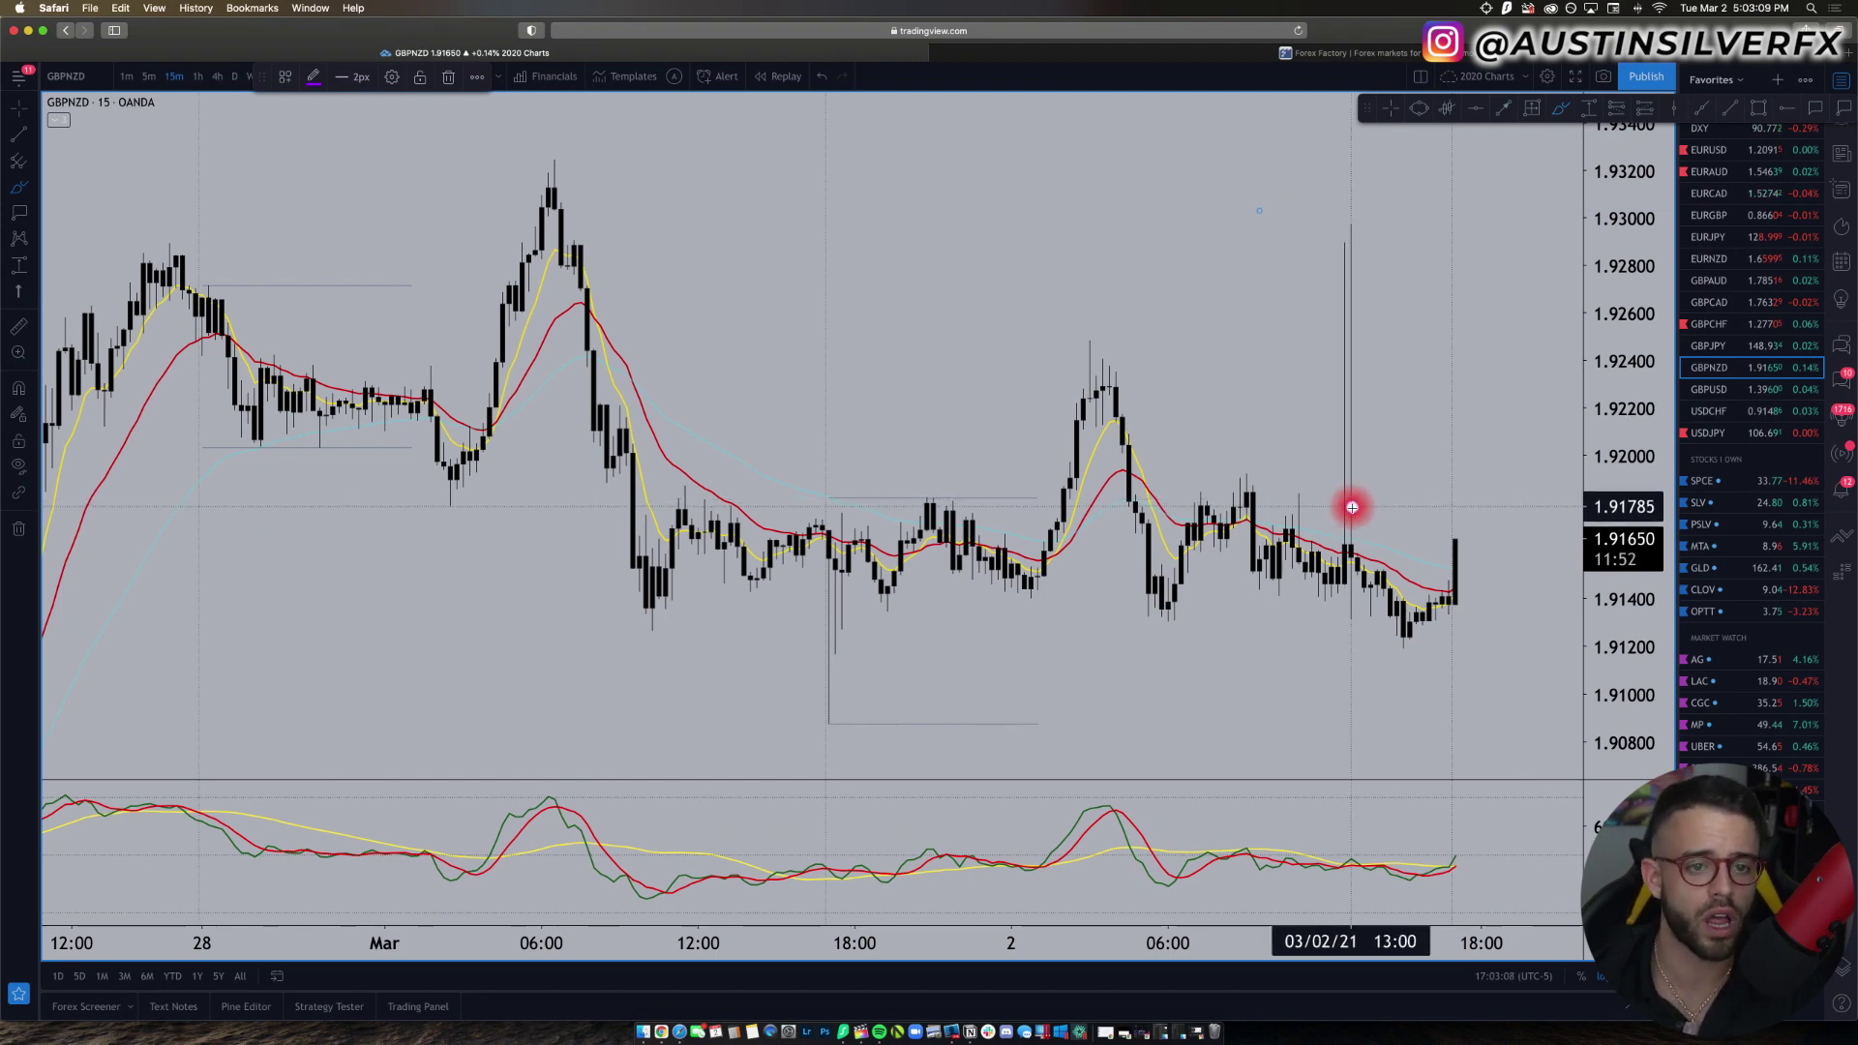
left_click(984, 54)
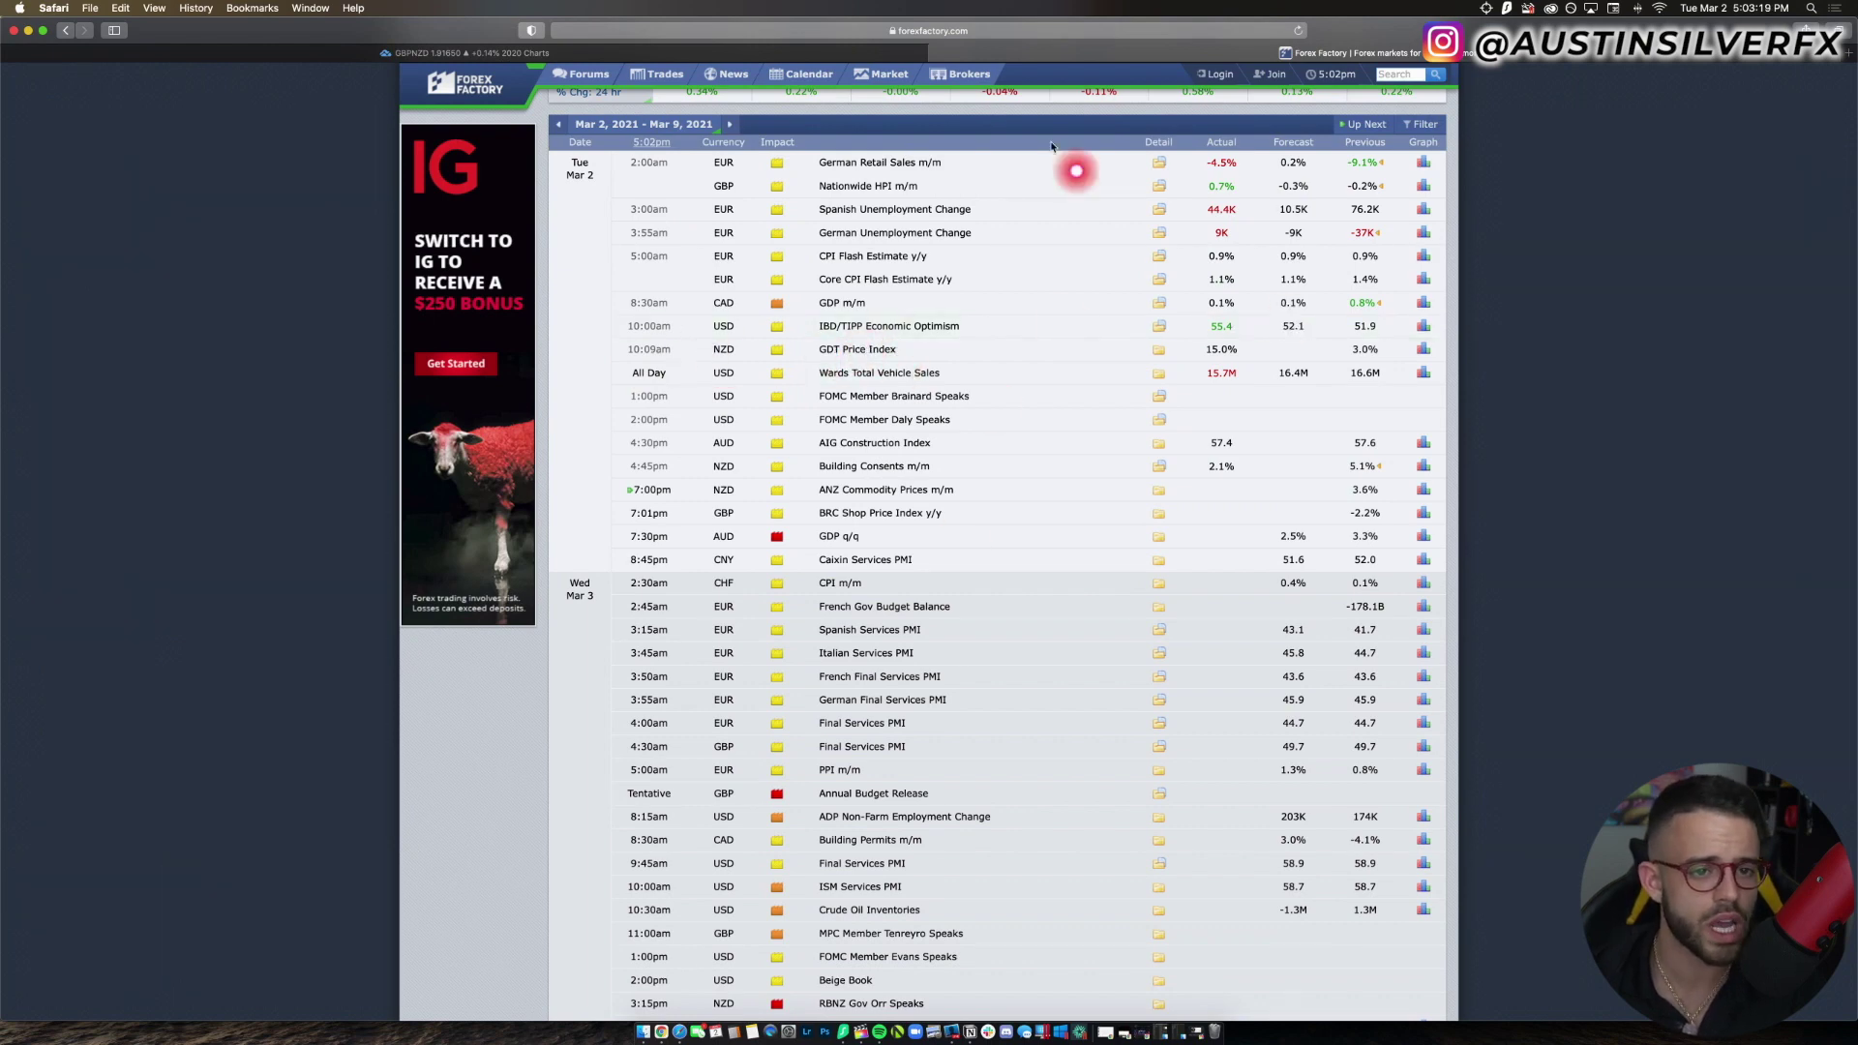
left_click(880, 52)
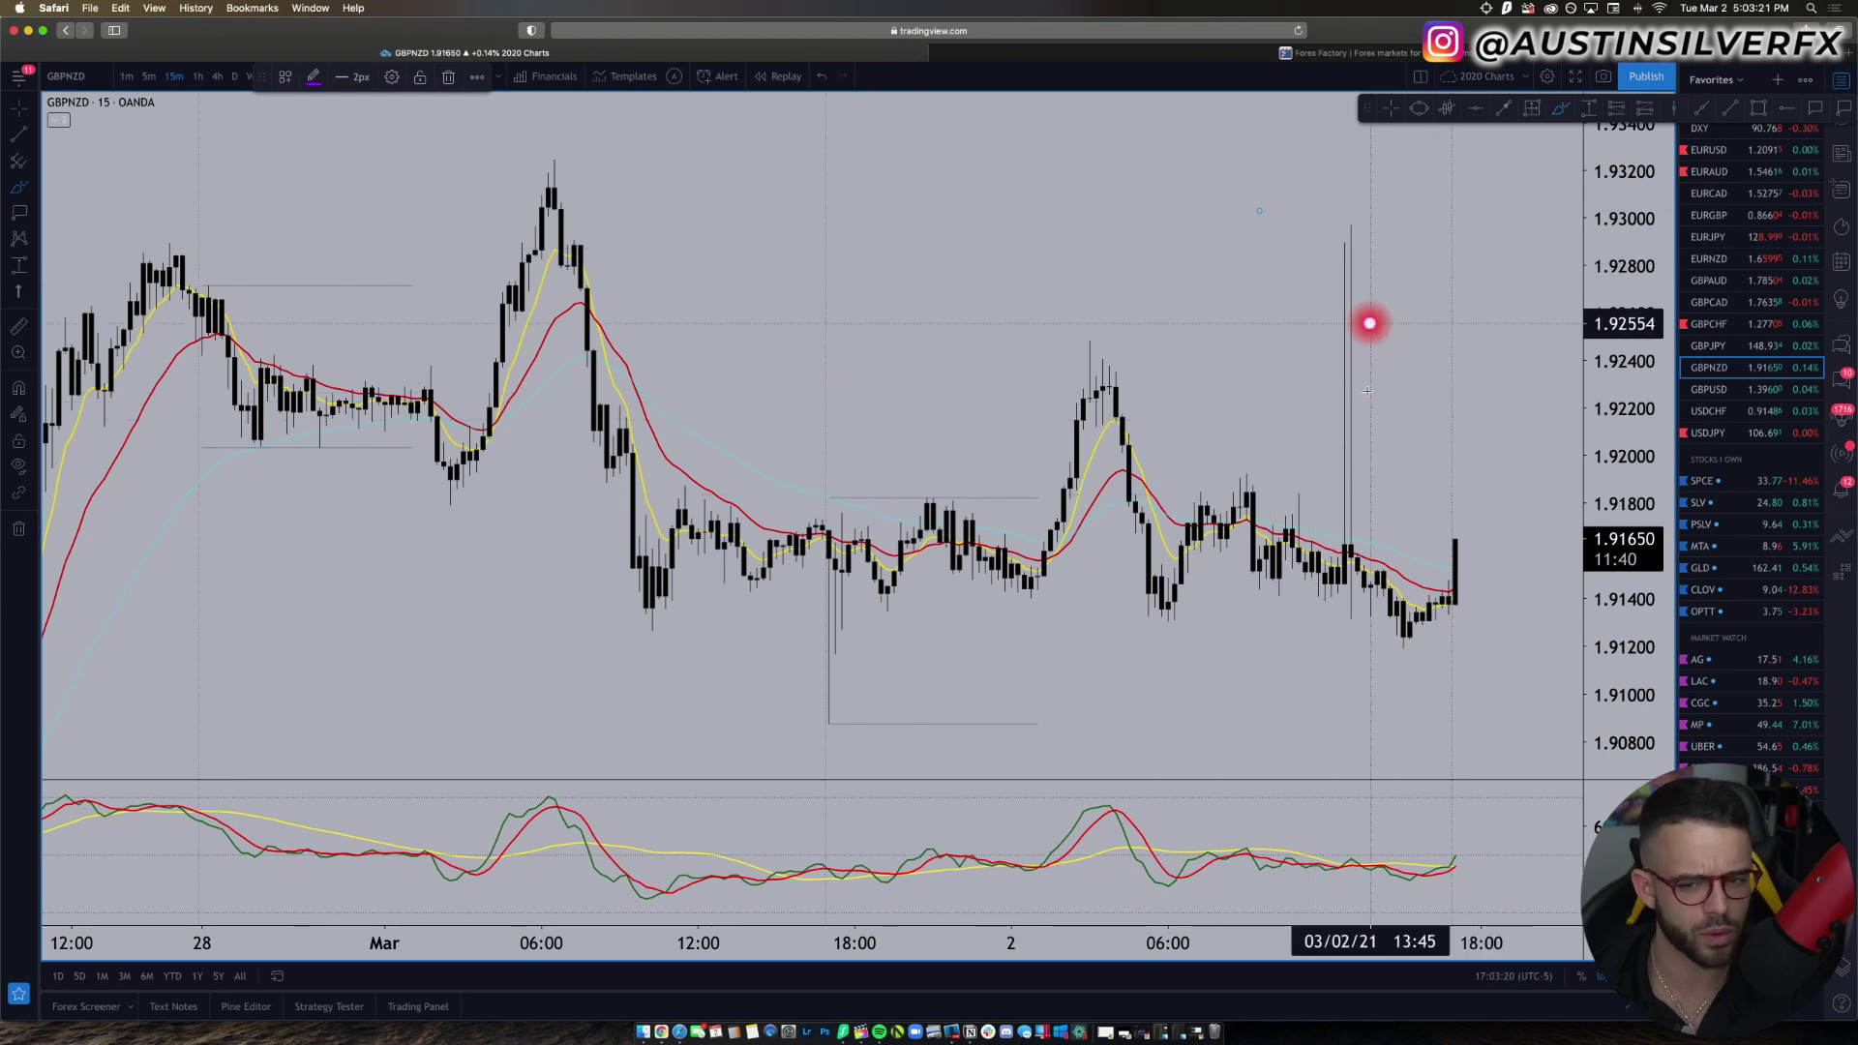
Step: Measure the price distance of GBPNZD's long 2 March wicks from their peak down to the candle bodies
left_click(1344, 555)
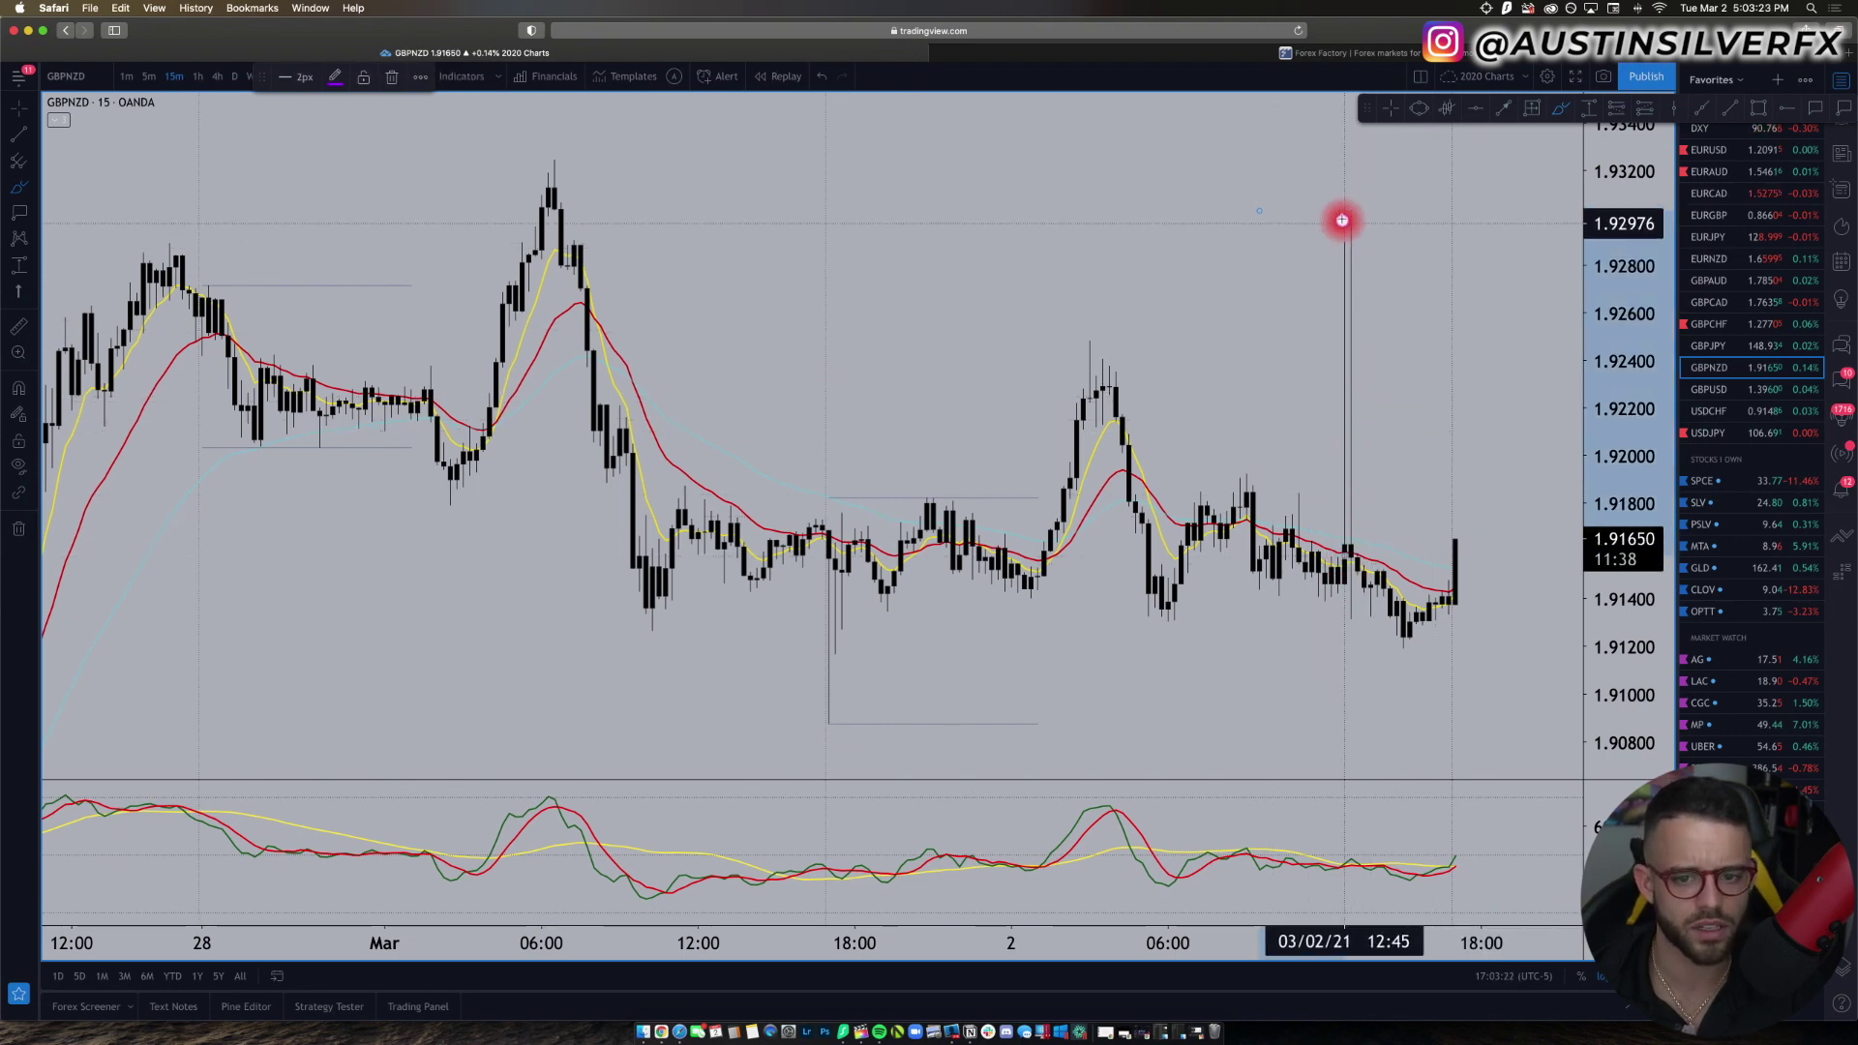
right_click(1408, 224)
left_click(1366, 224)
left_click_drag(1362, 226, 1331, 548)
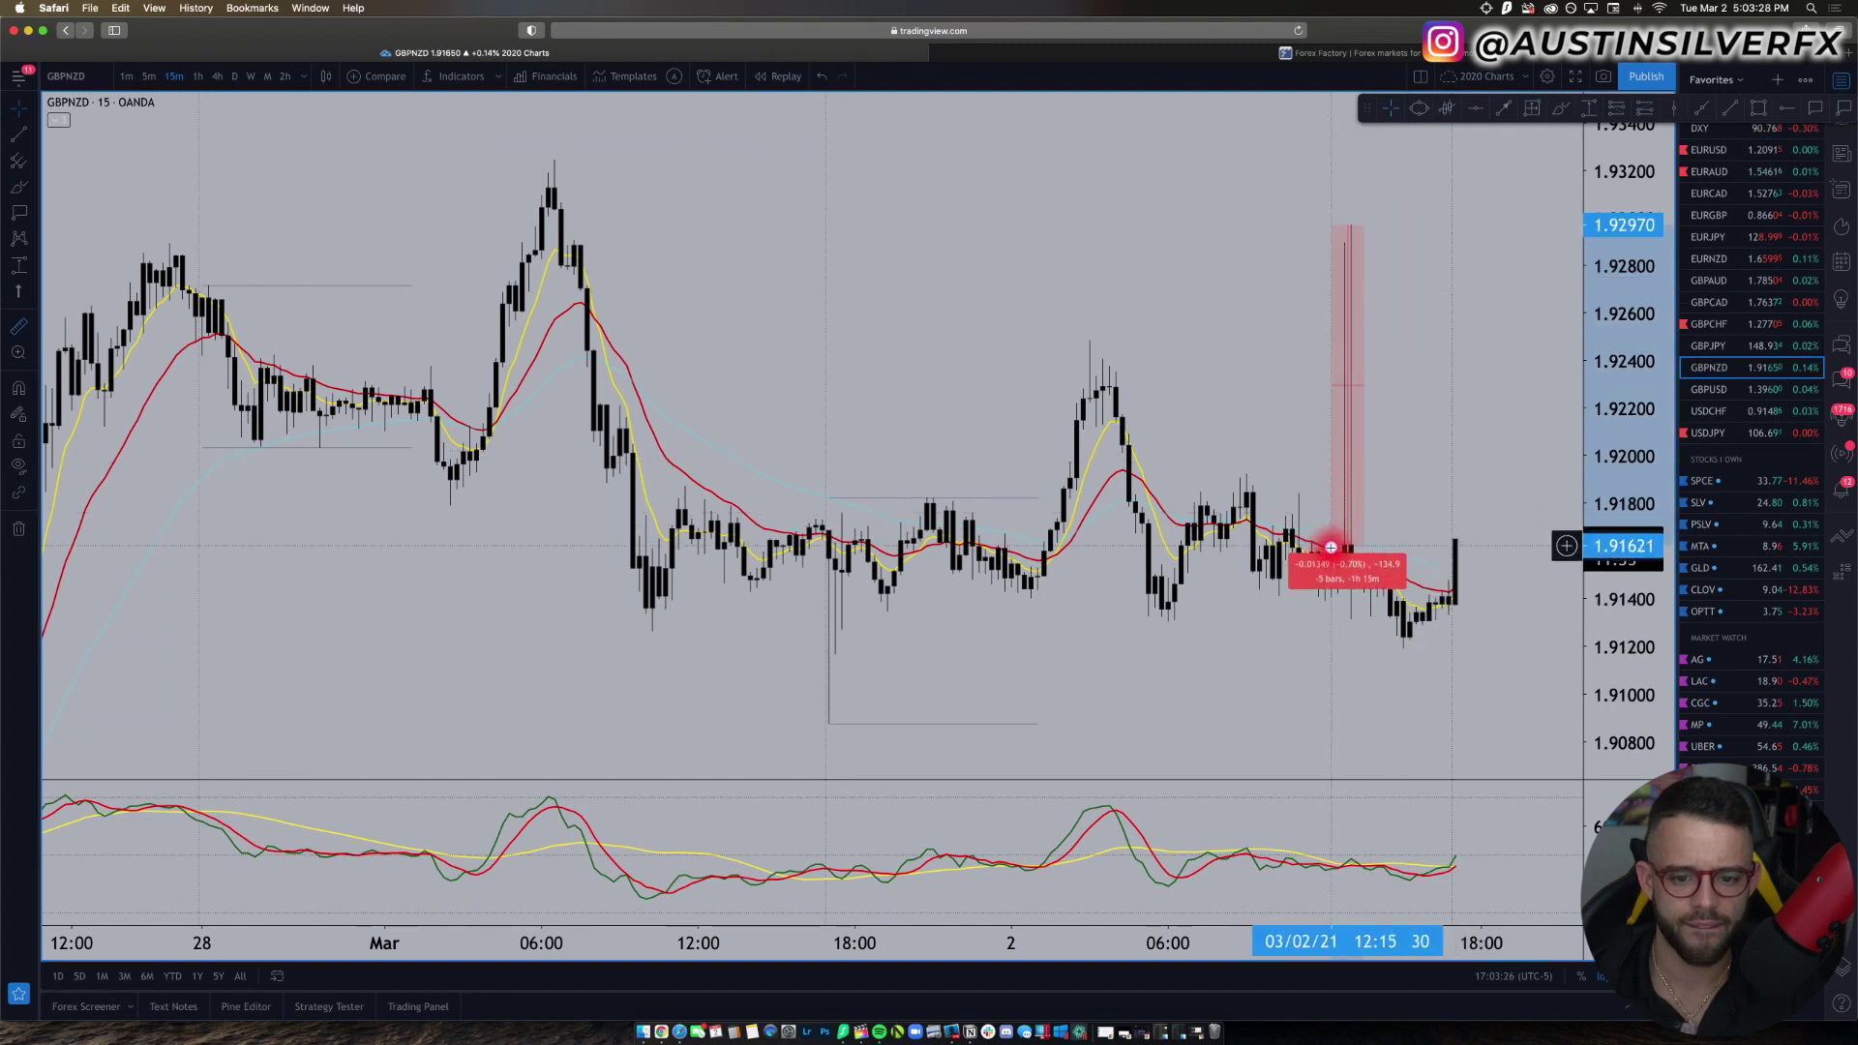
left_click(1441, 514)
Step: Open the 15-minute GBPCAD chart and examine its rise from 26 February and the following decline into 2 March
left_click(1732, 324)
left_click(1733, 303)
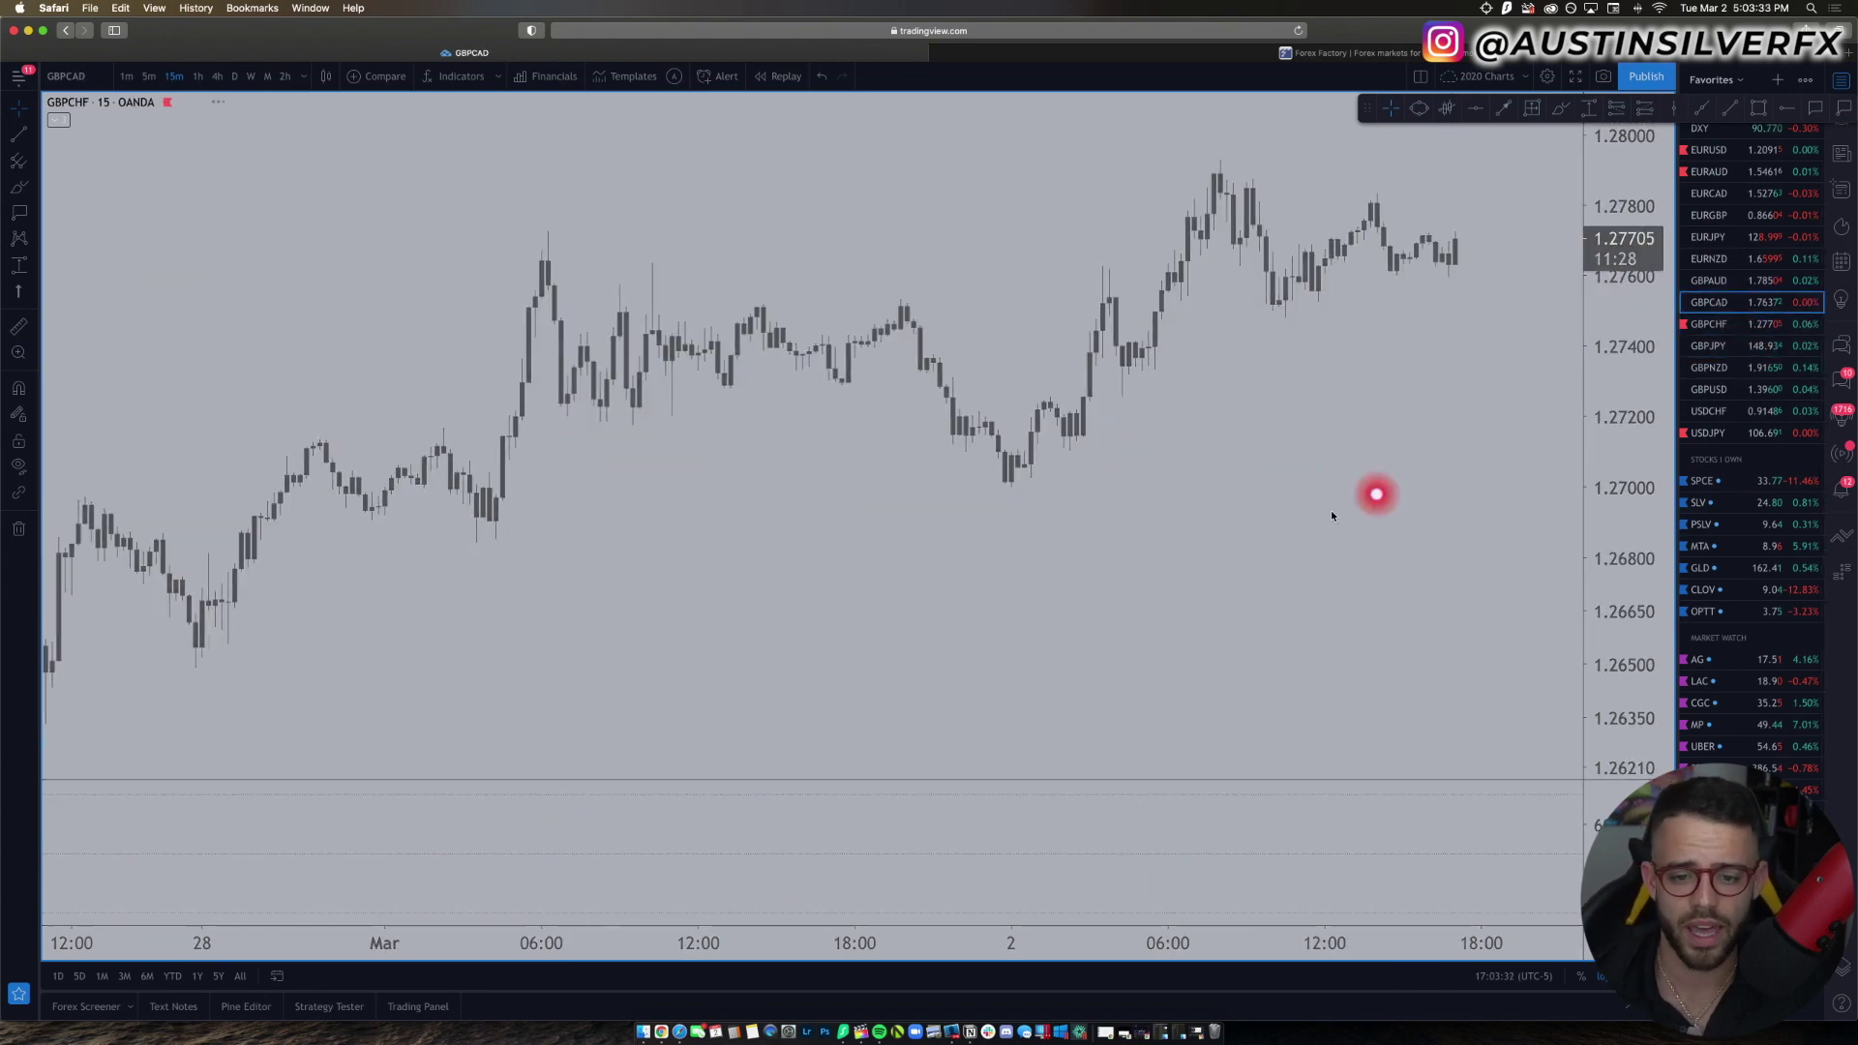
scroll(1292, 406, "down", 10)
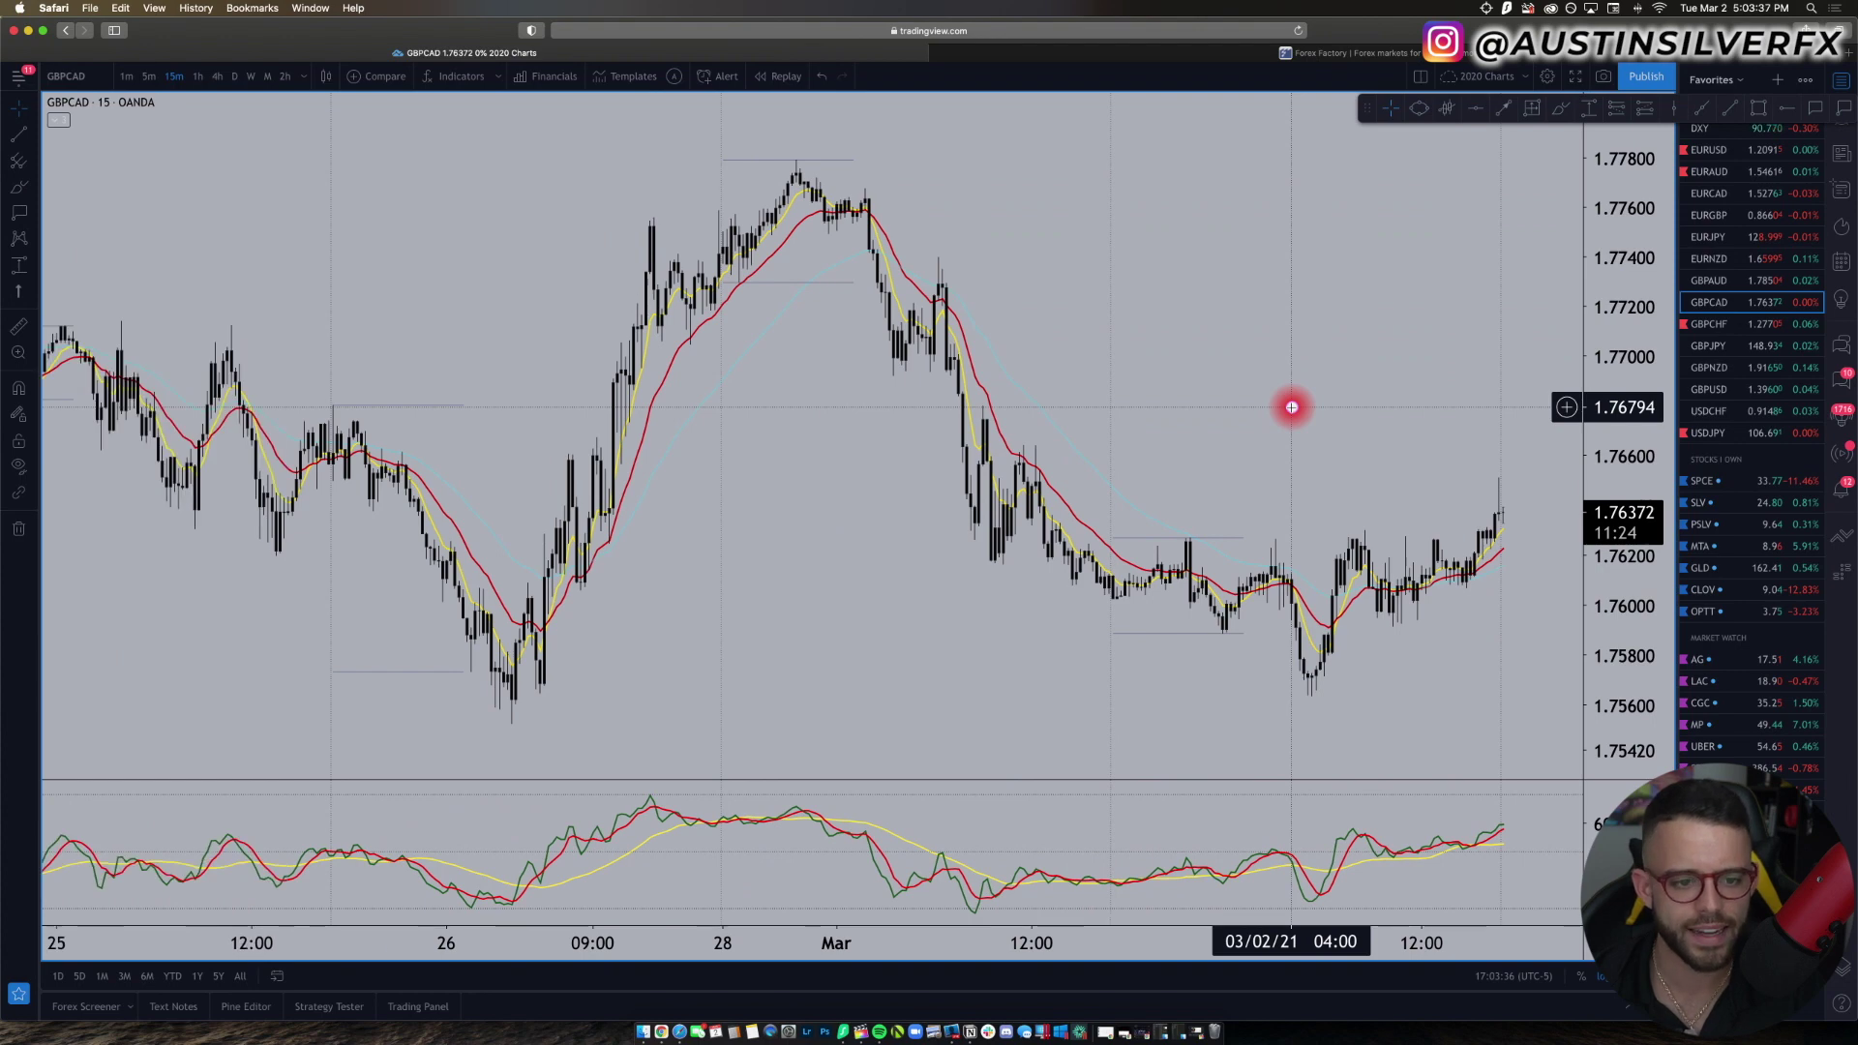
scroll(1009, 366, "up", 2)
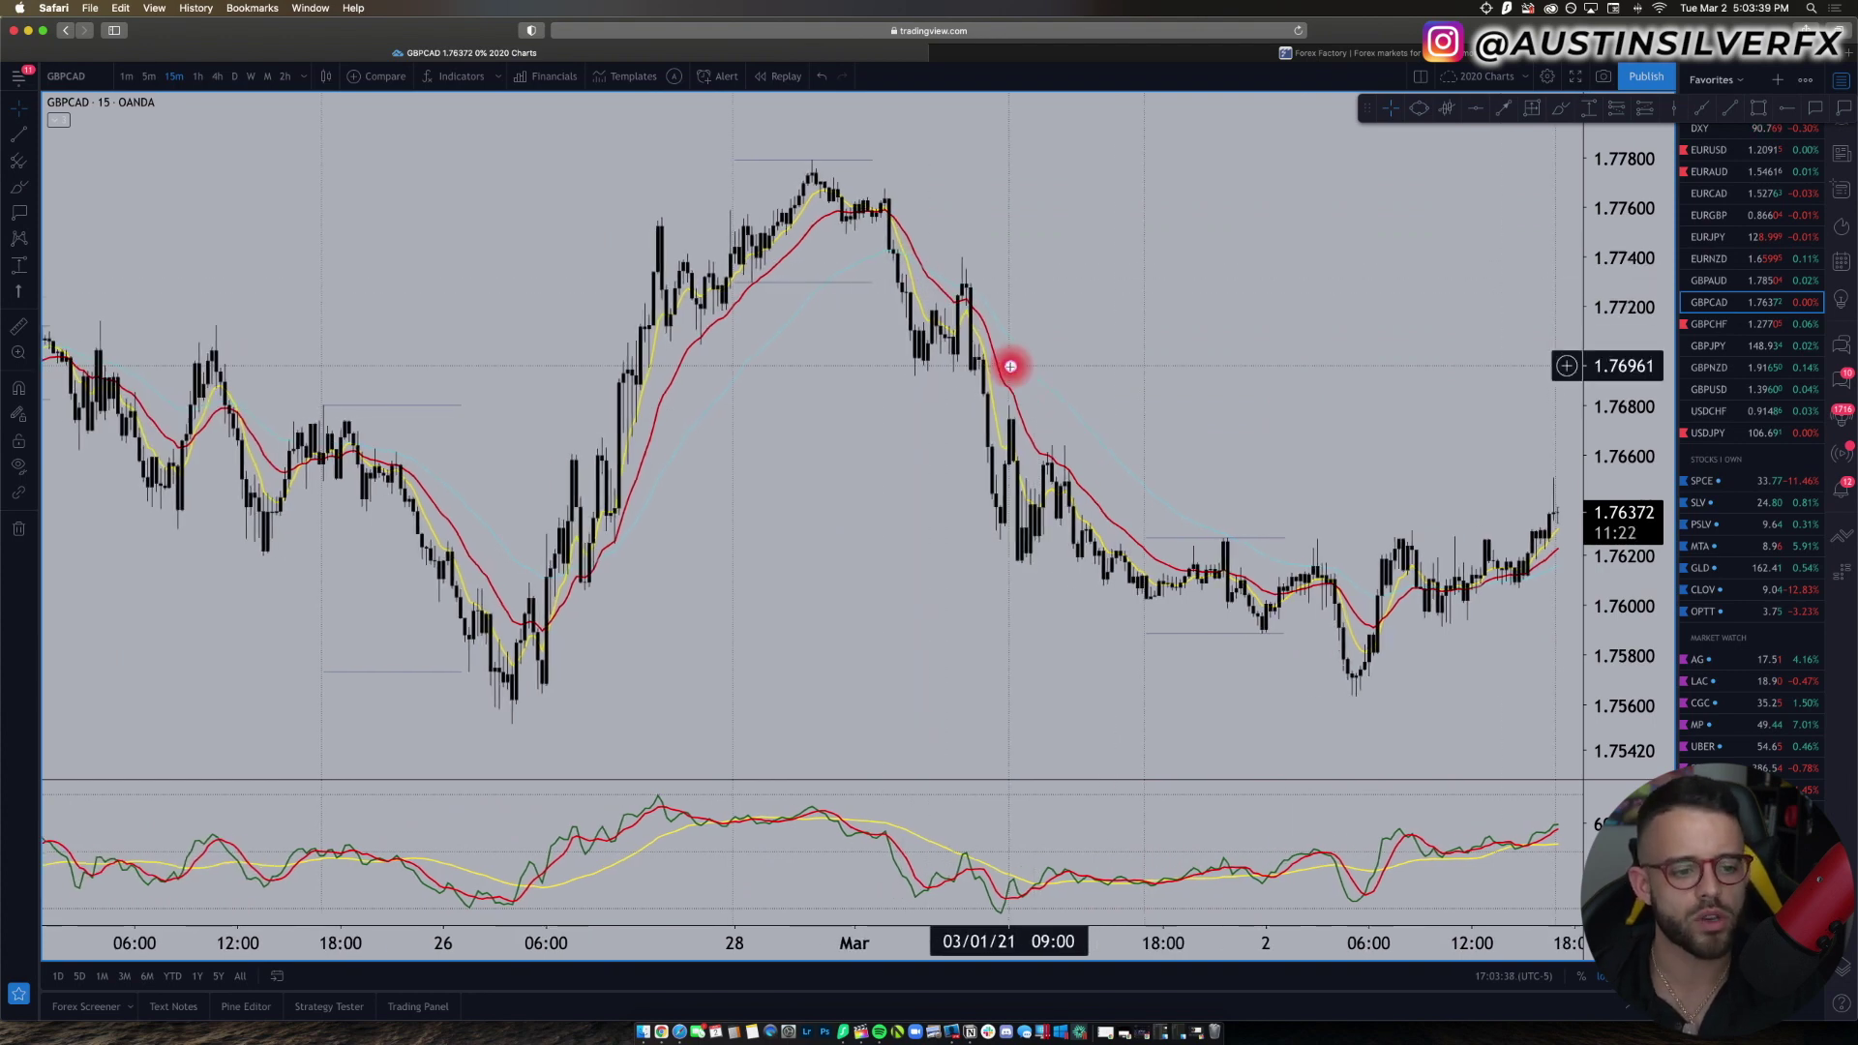
scroll(1010, 366, "up", 2)
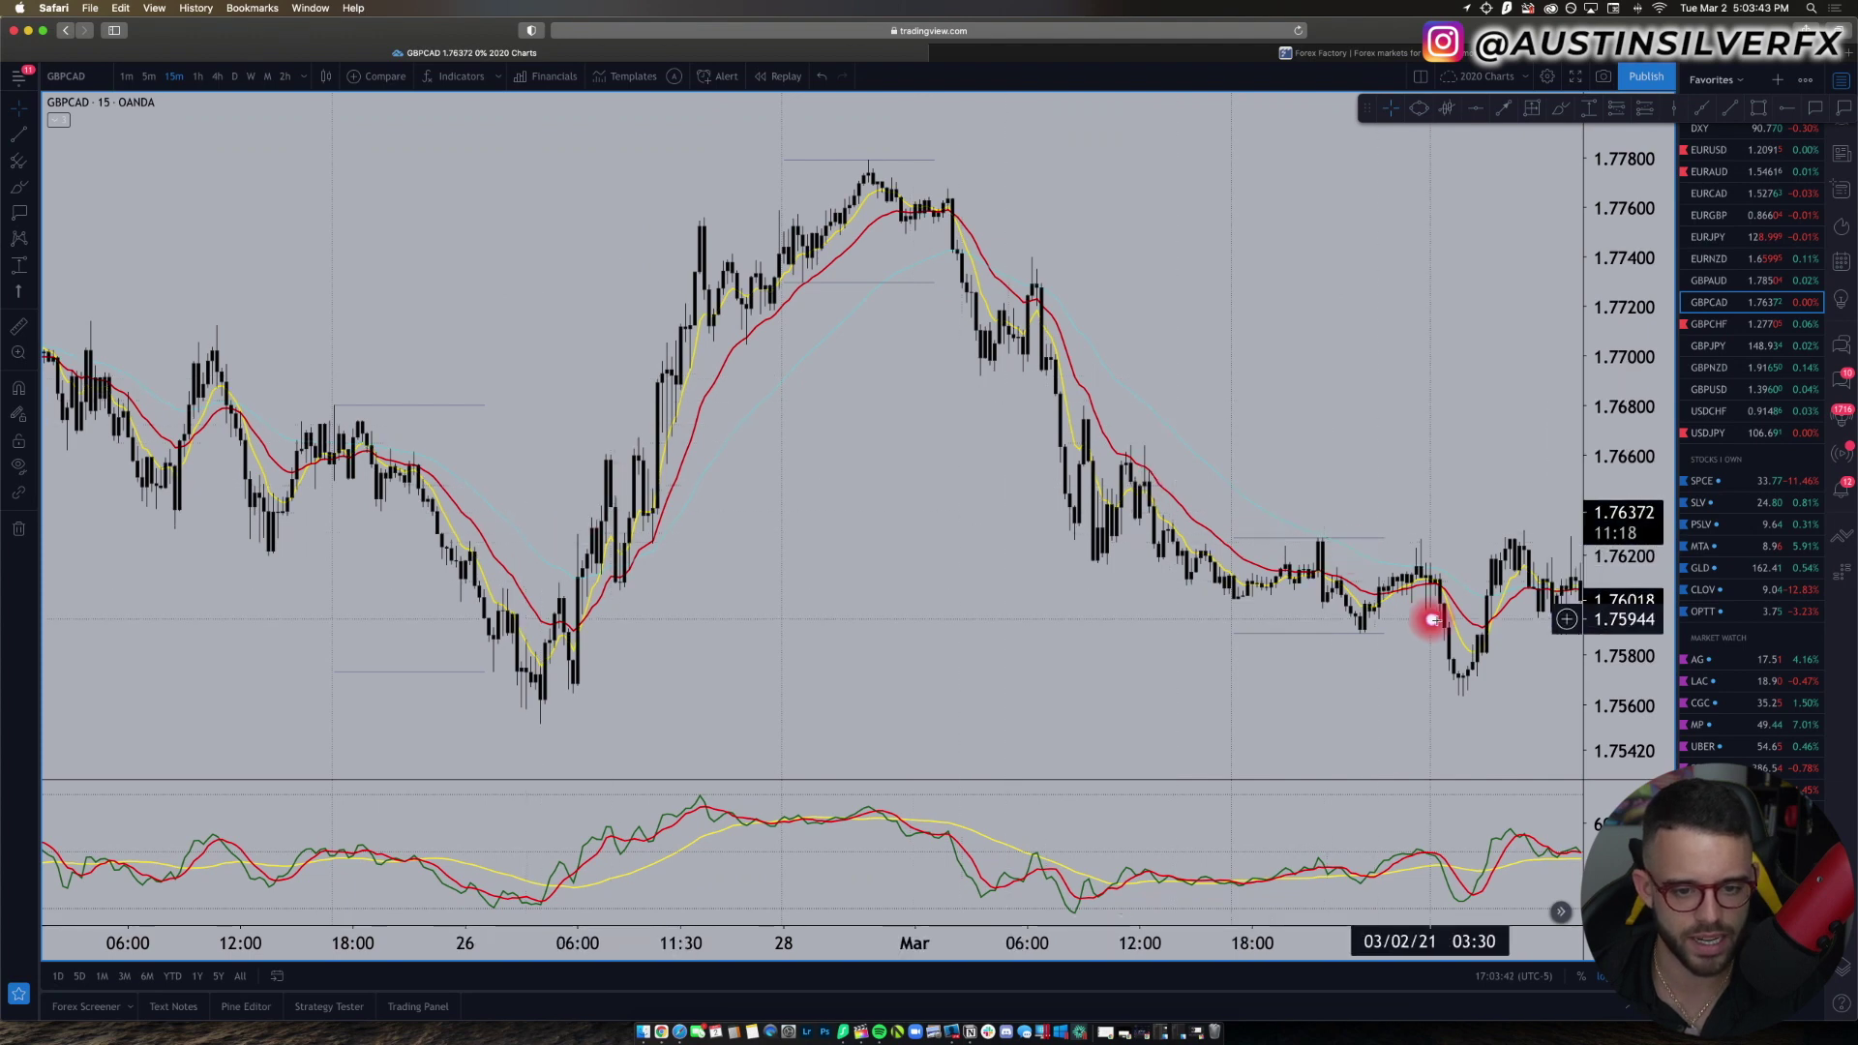
scroll(1432, 620, "up", 2)
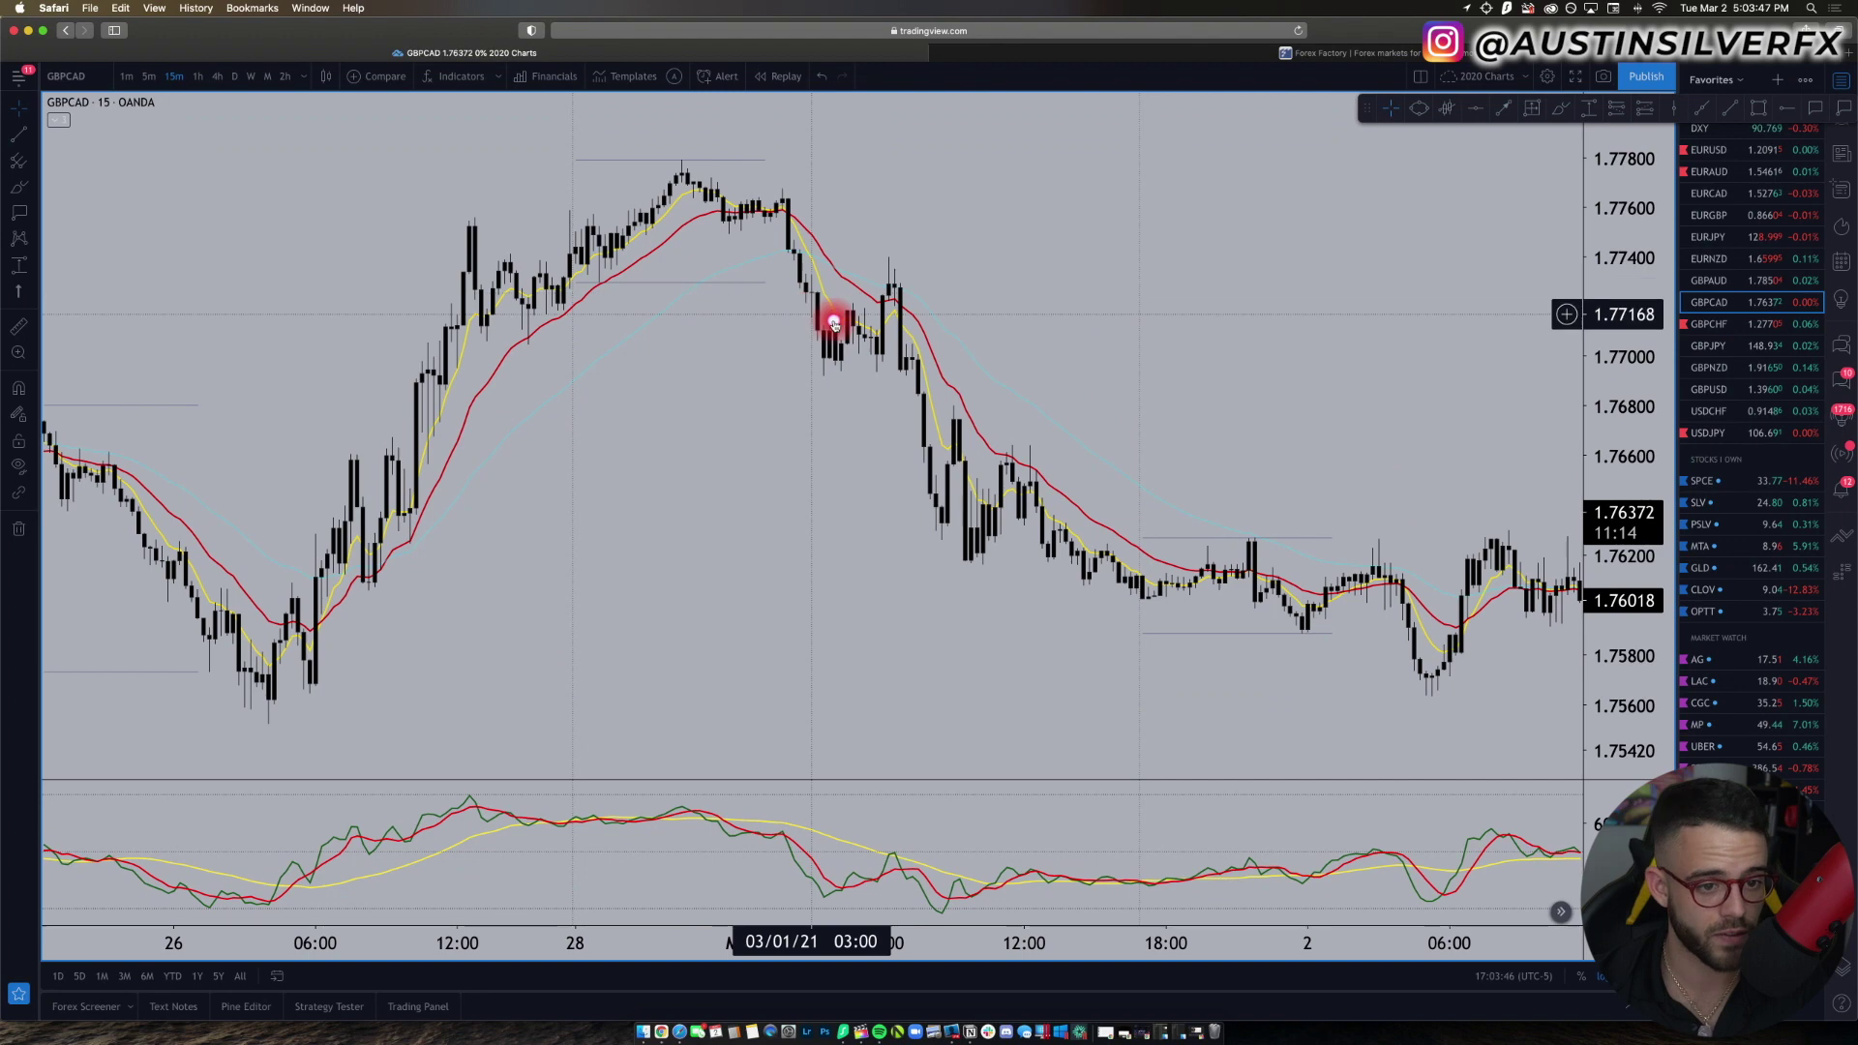
scroll(834, 324, "left", 10)
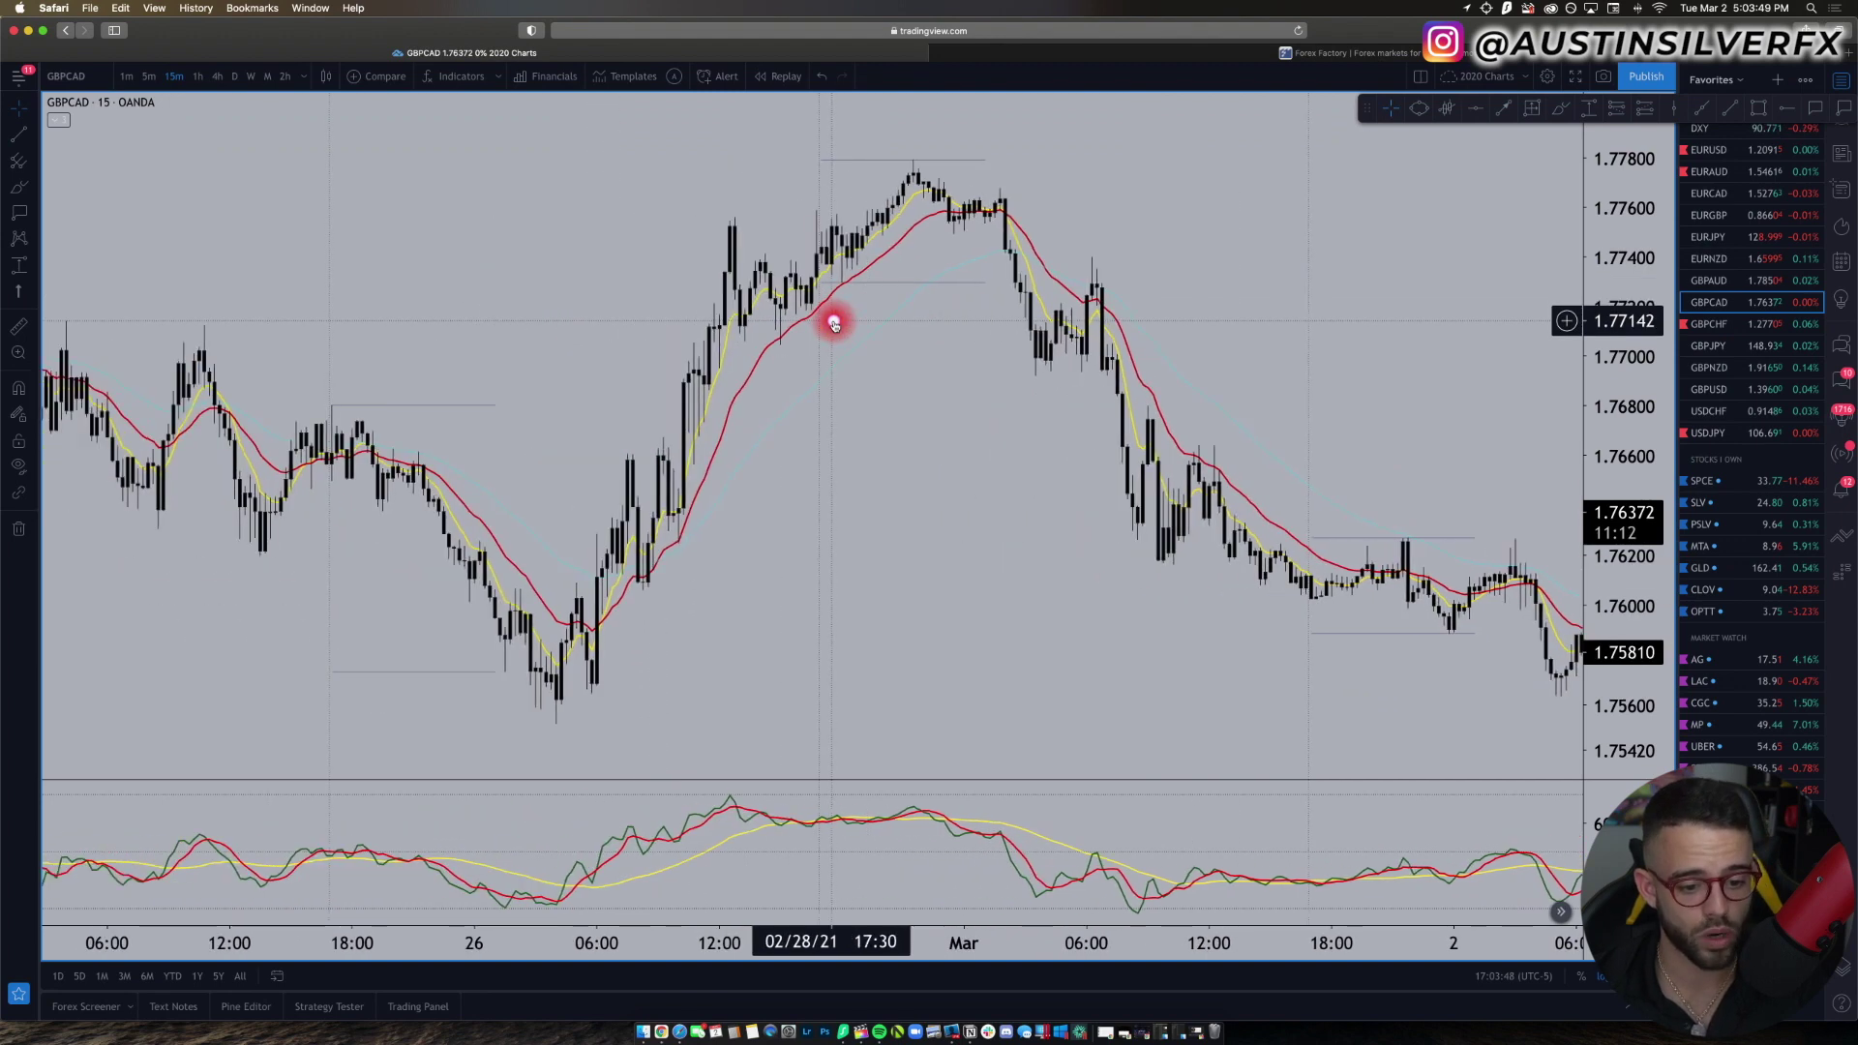
Step: Draw divergence trend lines on GBPCAD across the 26 and 28 February price highs and the matching oscillator peaks
left_click(1733, 110)
left_click(703, 245)
left_click(972, 155)
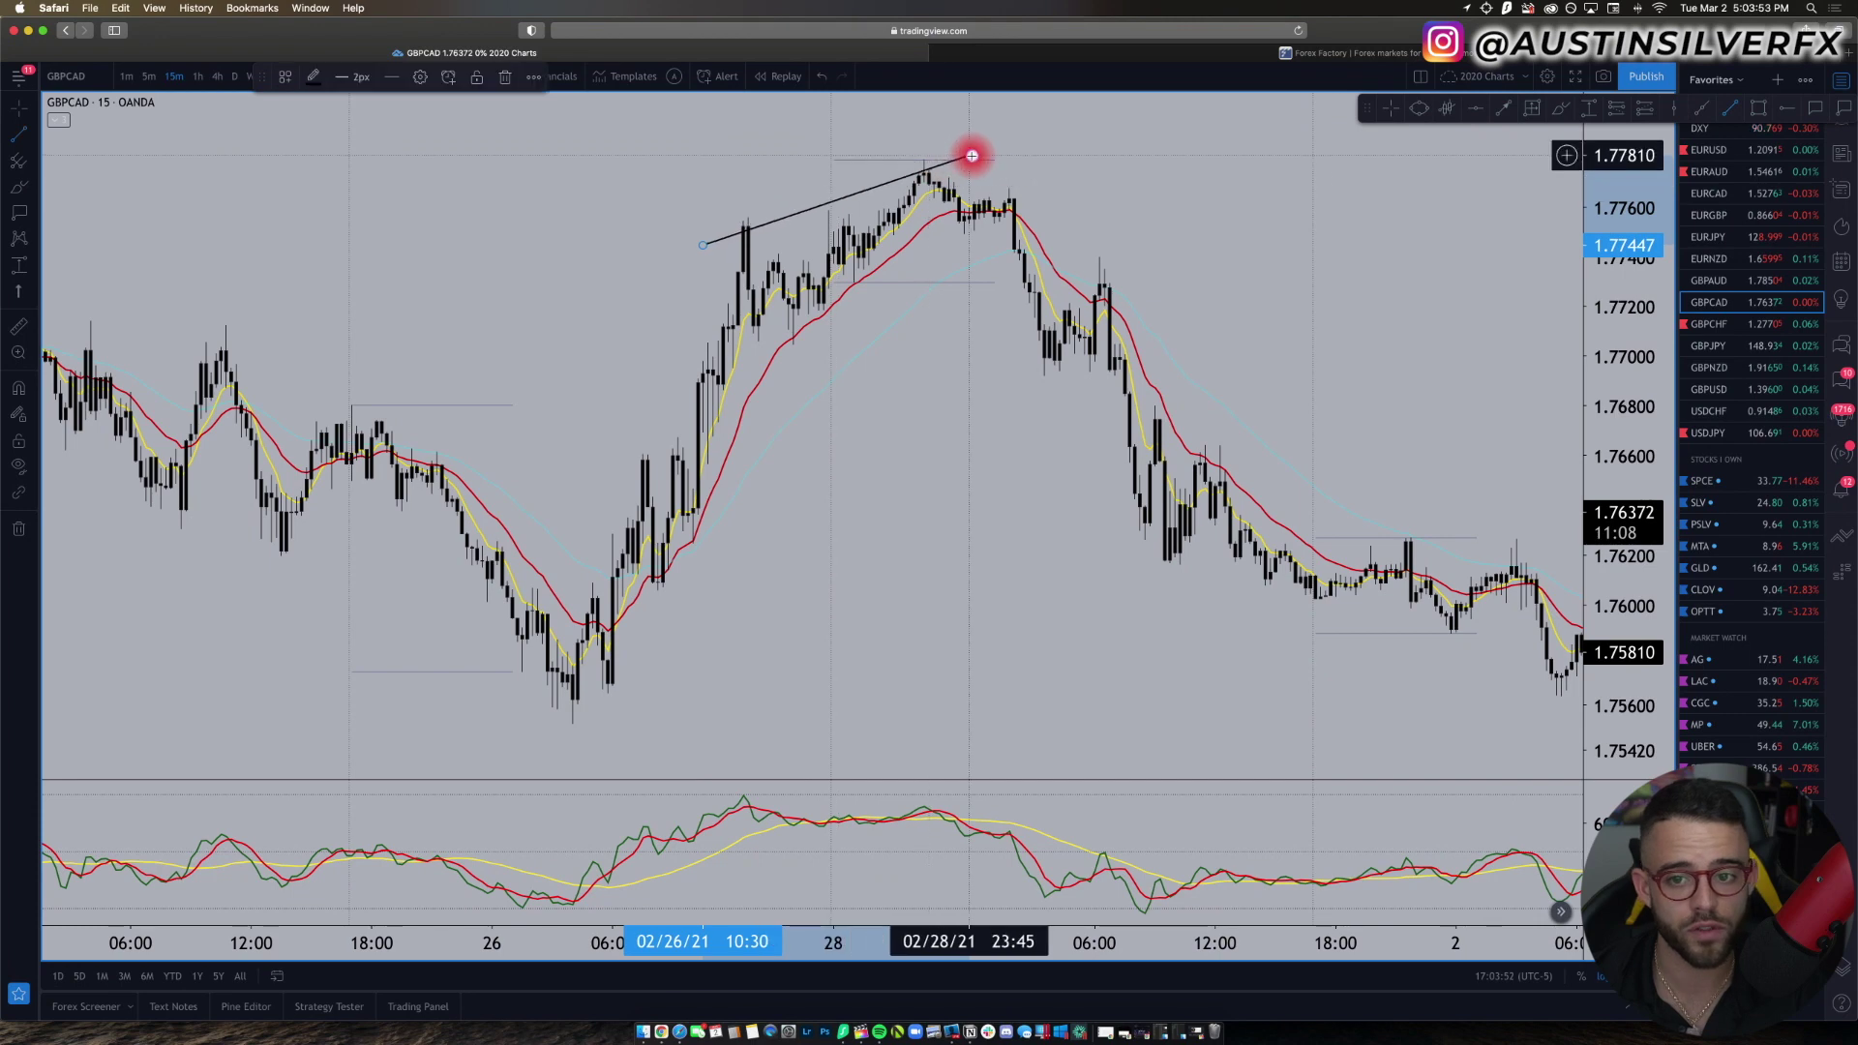
left_click(1733, 115)
left_click(723, 791)
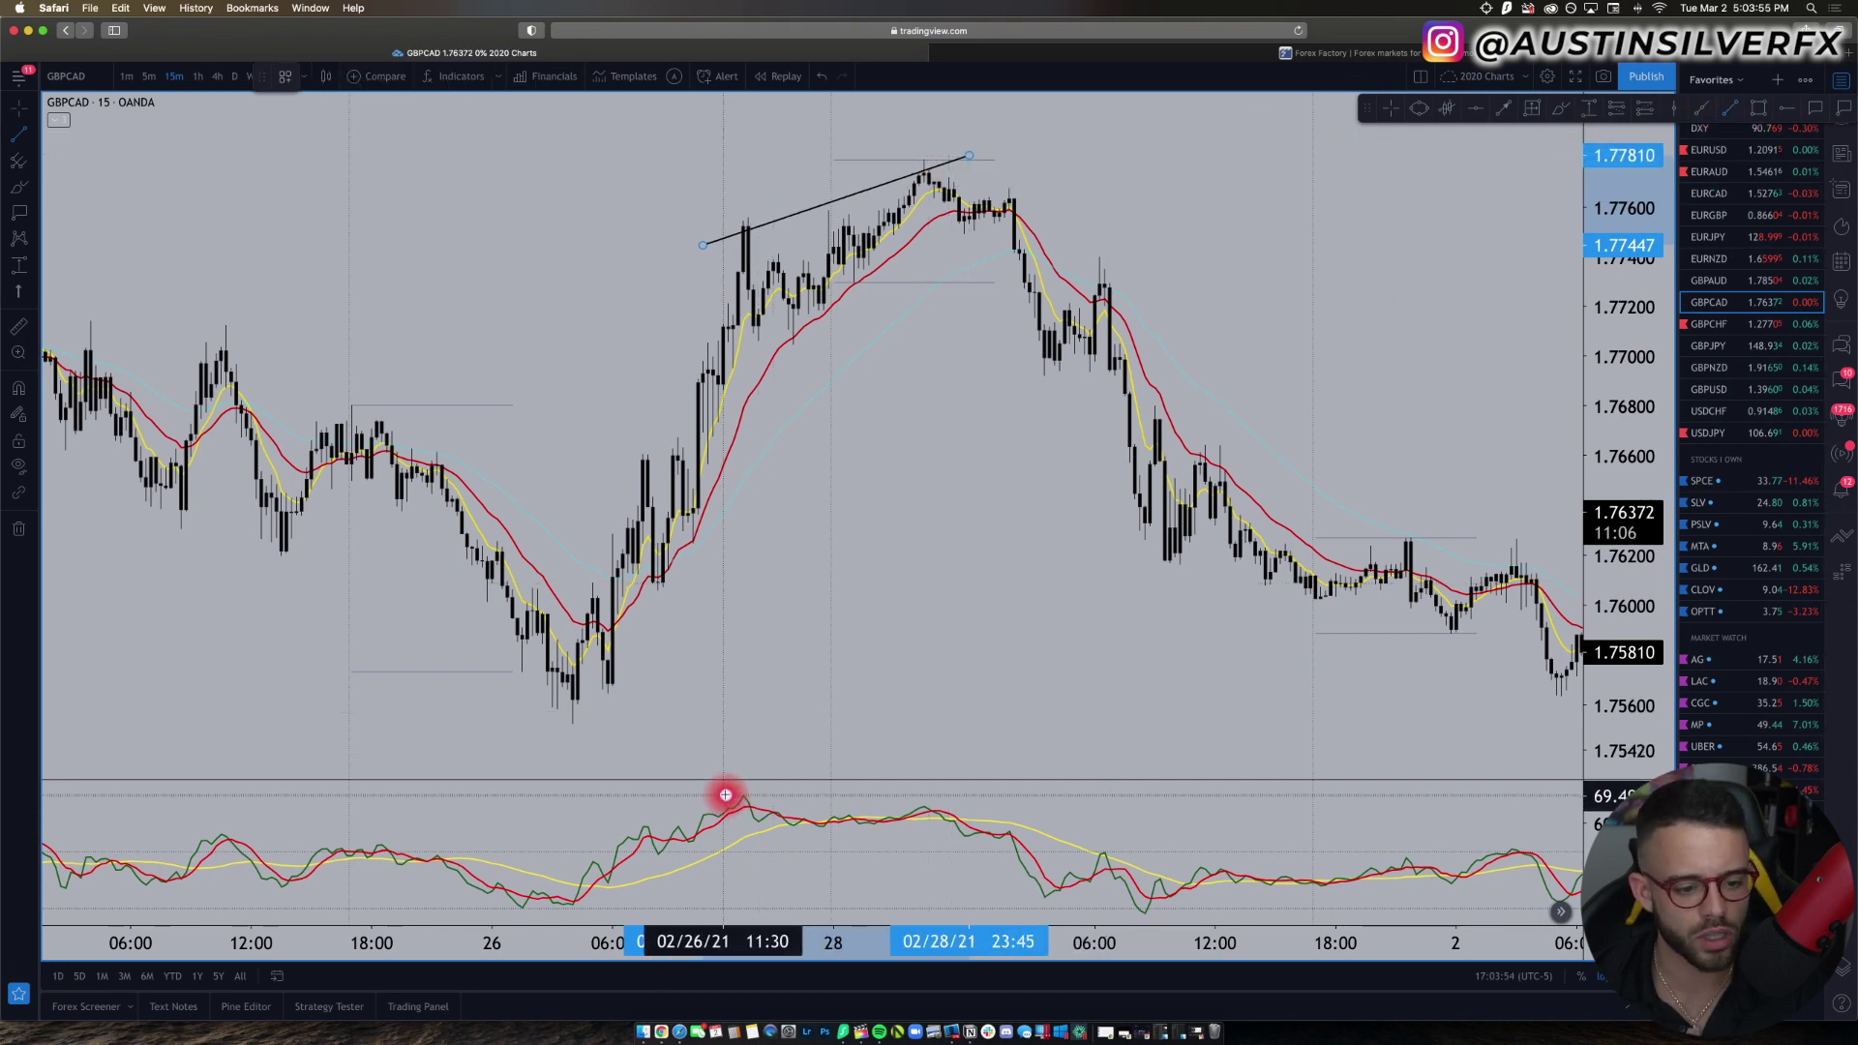
left_click(1018, 814)
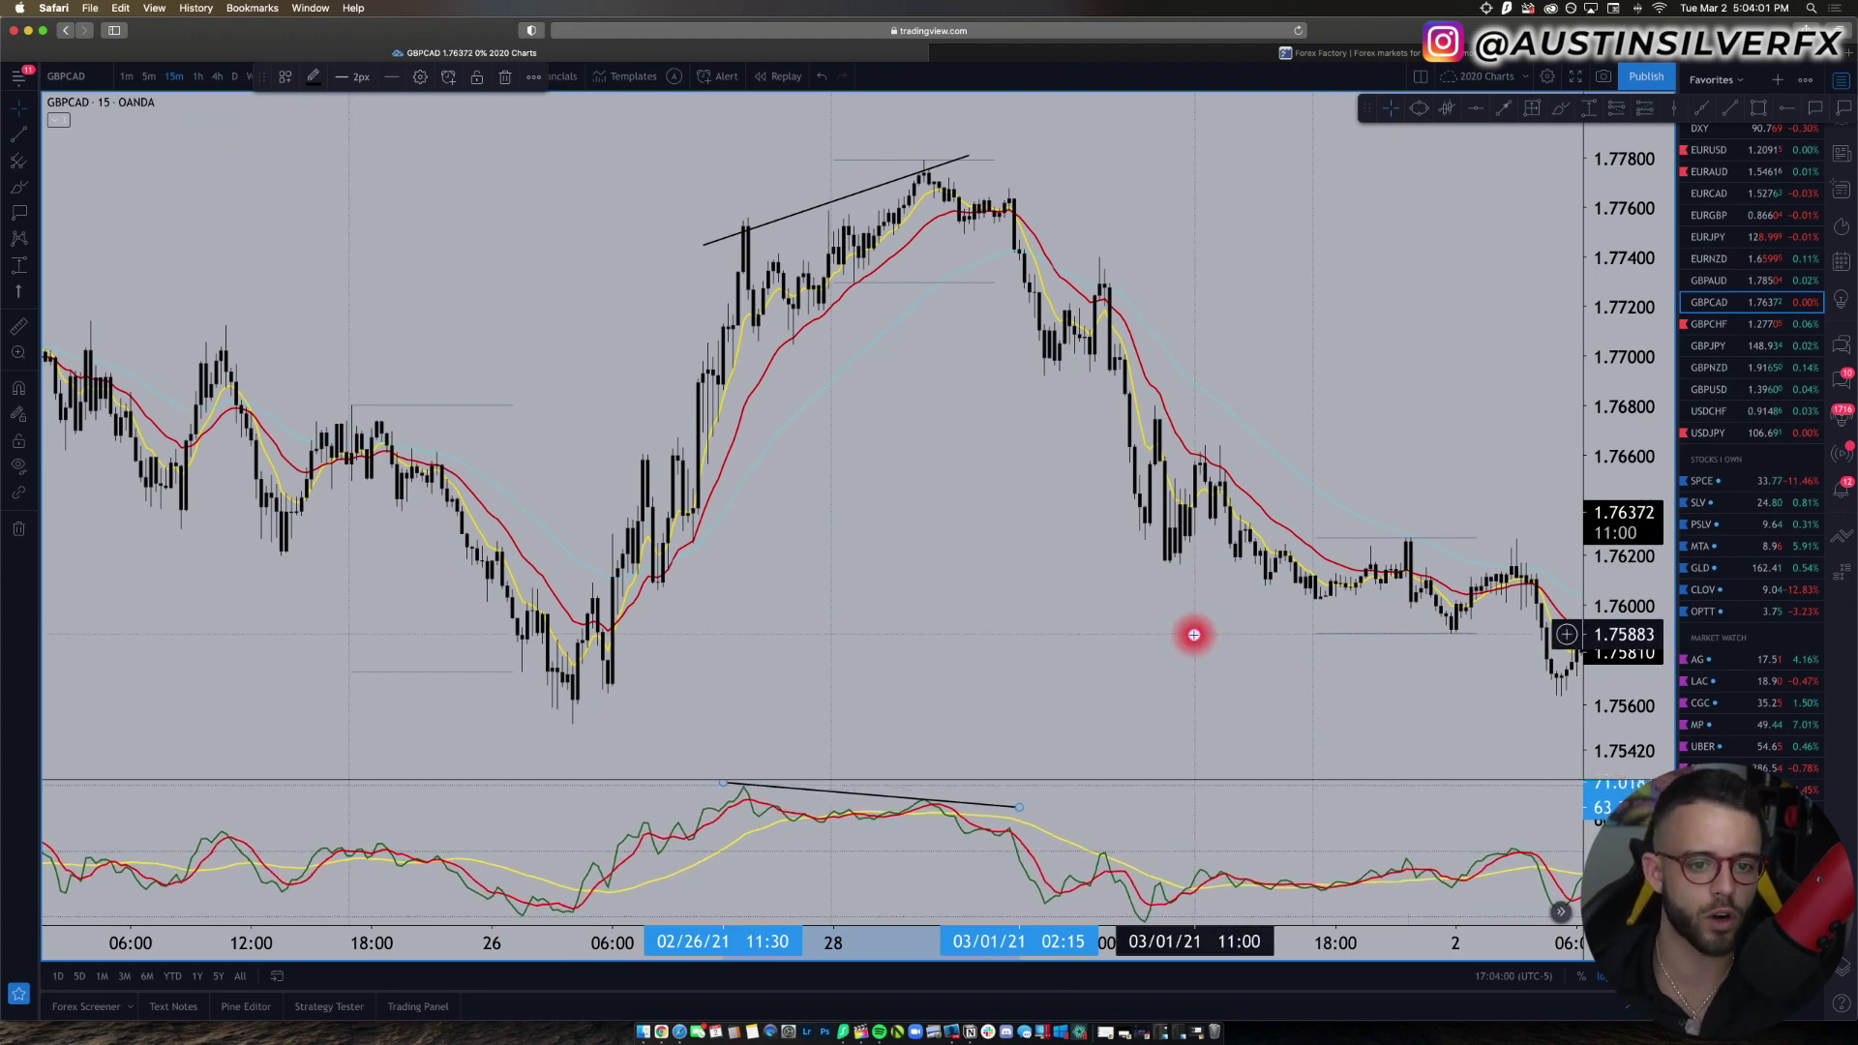
Step: Sketch GBPCAD's 1 March break, retest and drop with the brush, adding a level line at the retest high and a down arrow
scroll(1195, 635, "up", 3)
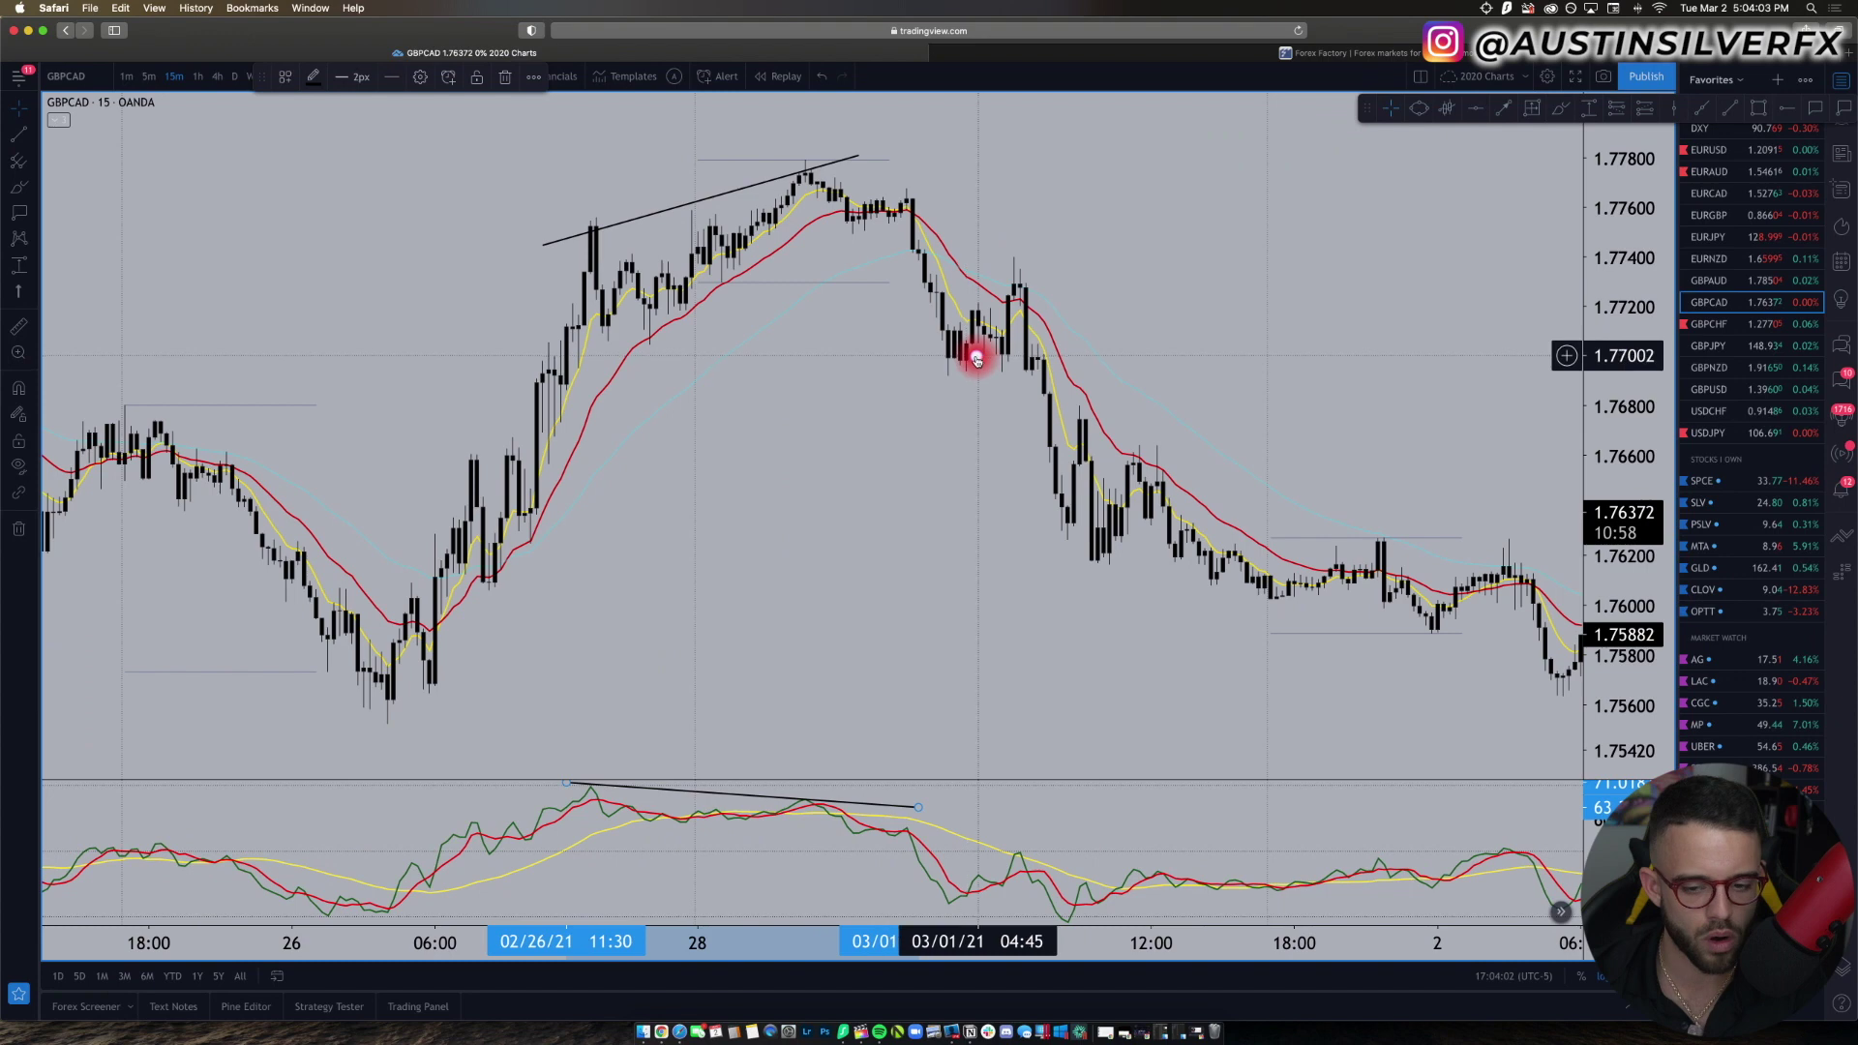
left_click(1572, 115)
left_click_drag(924, 250, 973, 399)
mouse_move(1013, 321)
left_mouse_down()
mouse_move(1071, 543)
mouse_move(1020, 374)
mouse_move(1045, 365)
mouse_move(1020, 365)
left_mouse_up()
left_click_drag(1014, 275, 1247, 275)
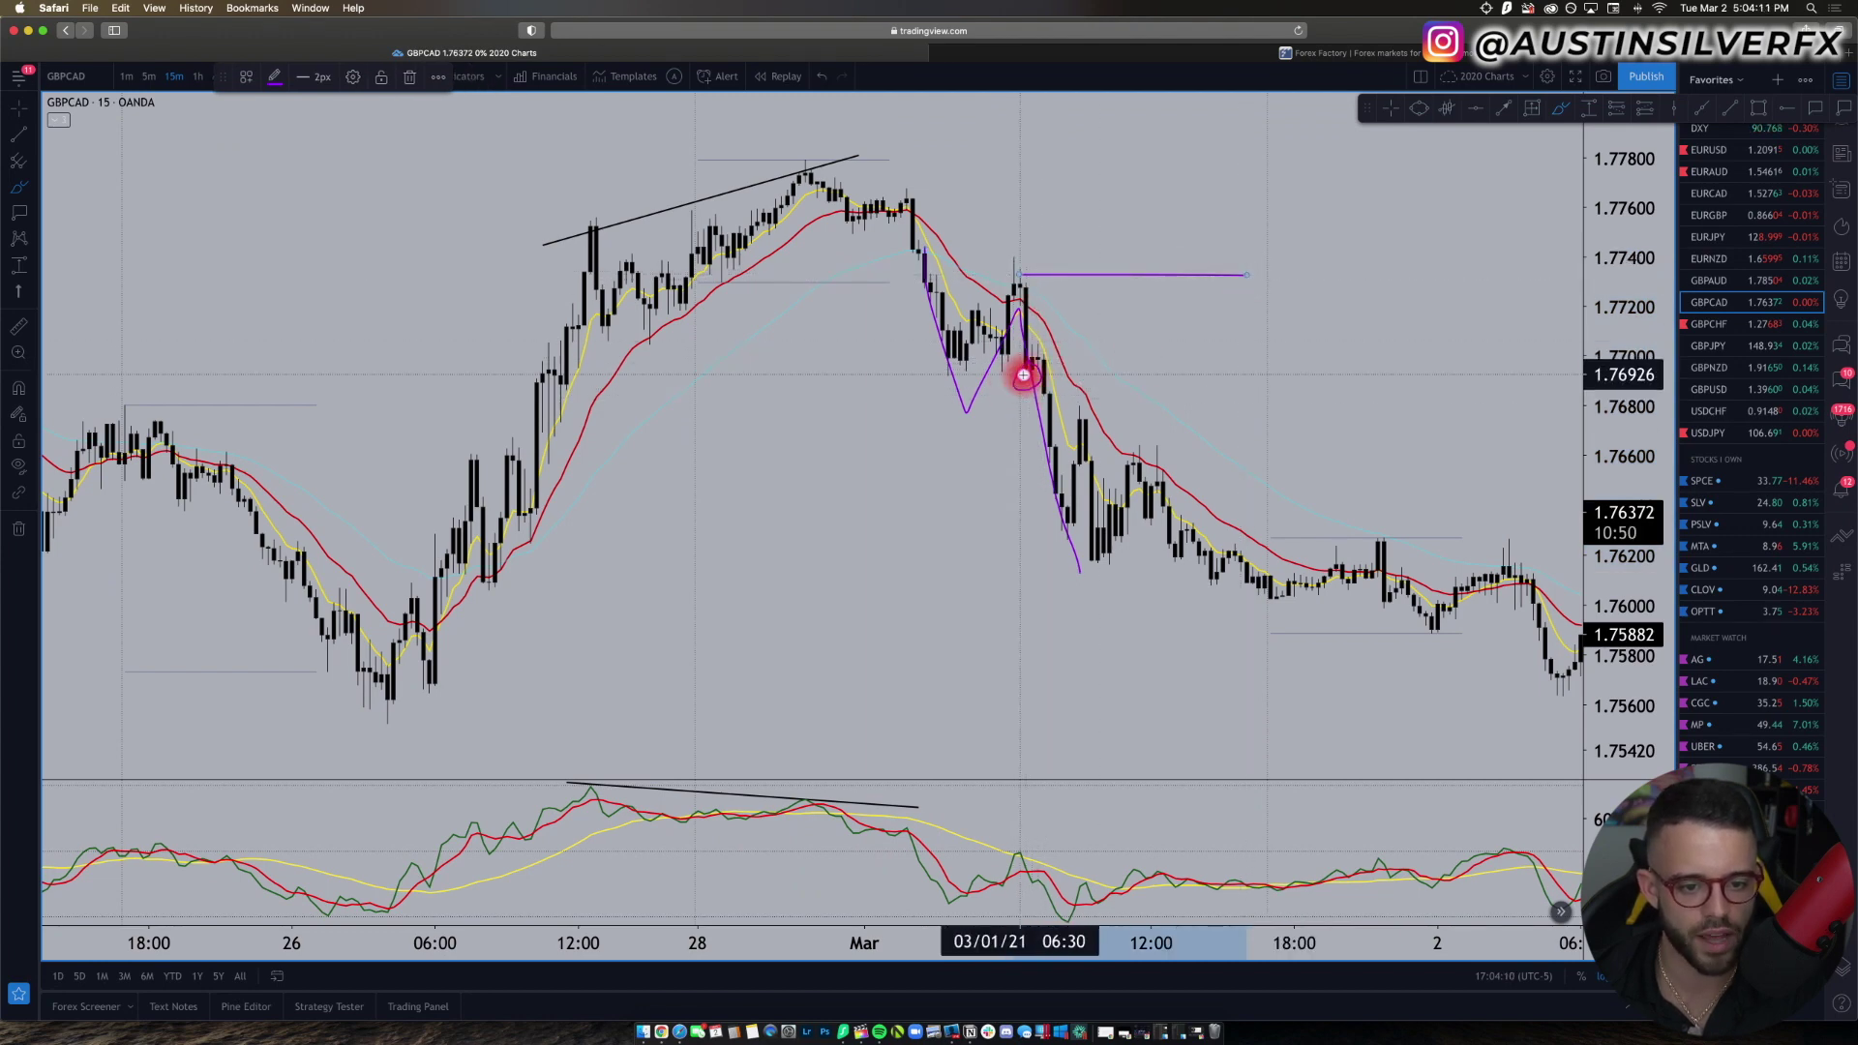
mouse_move(1003, 439)
left_mouse_down()
mouse_move(995, 582)
mouse_move(1079, 559)
left_mouse_up()
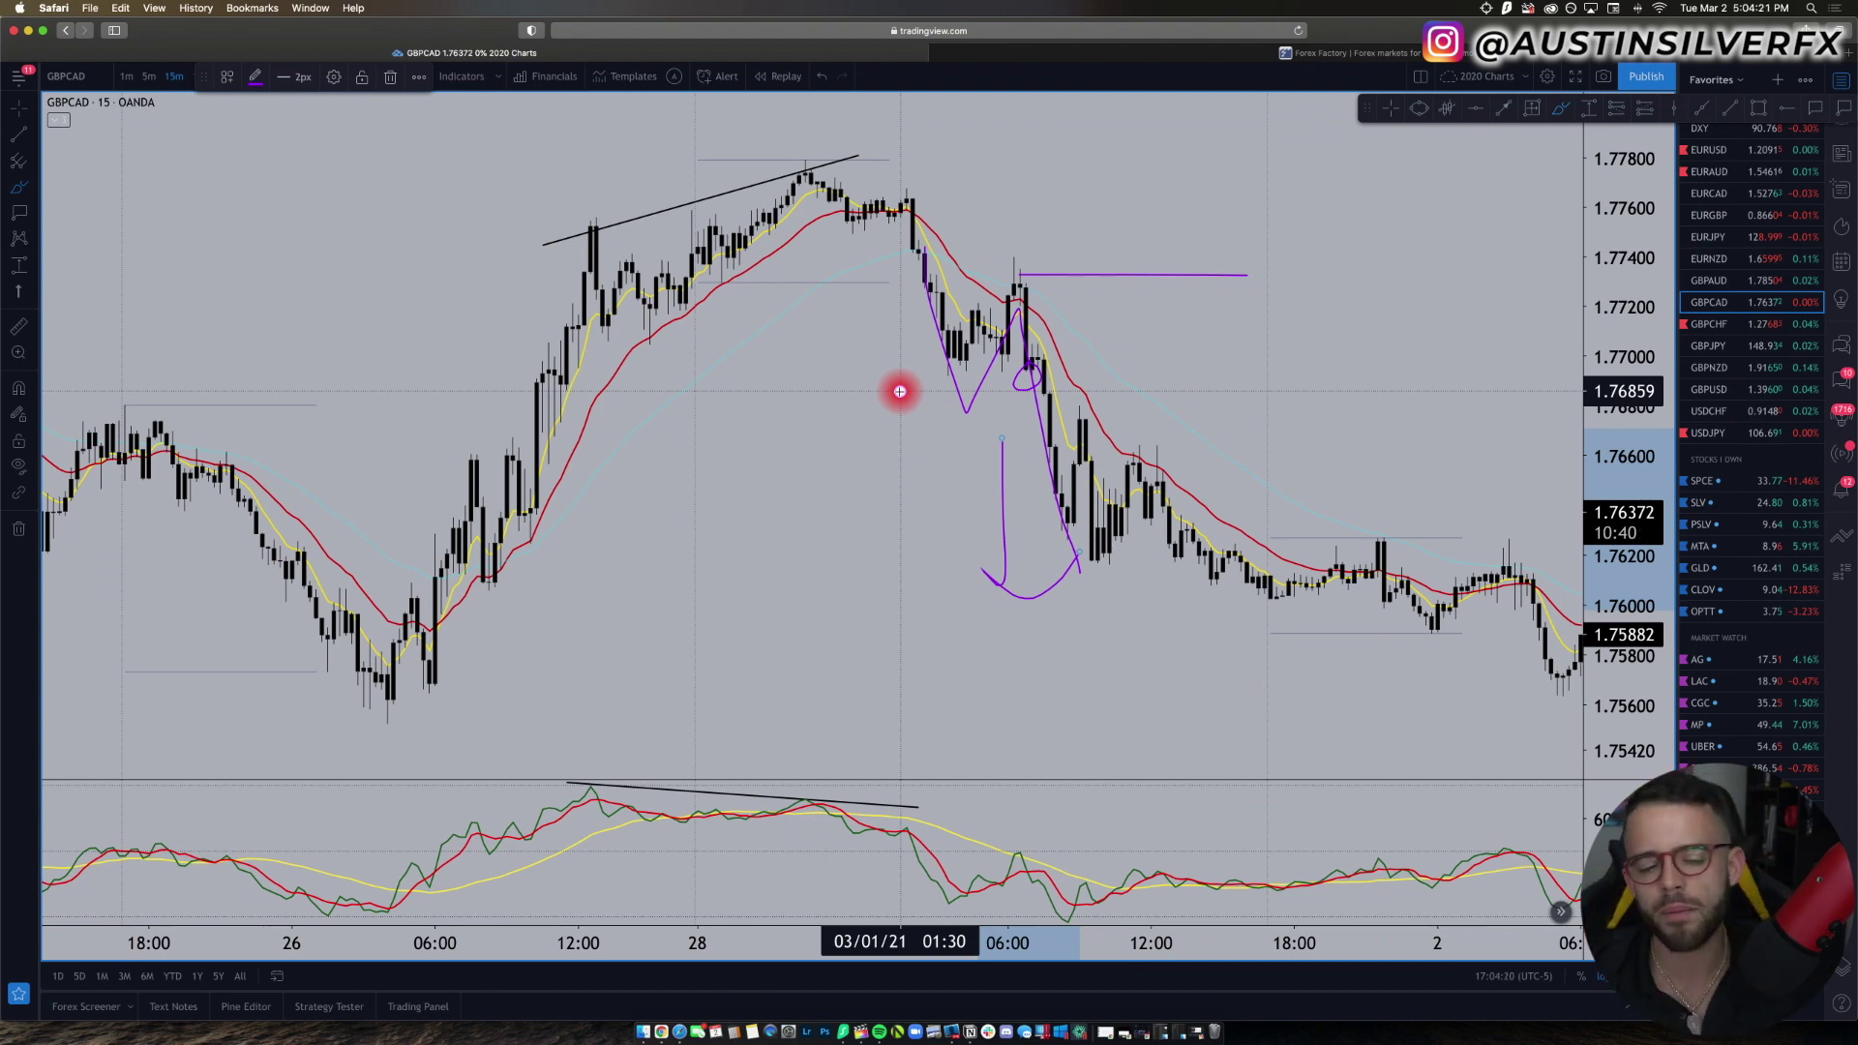
Step: Brush level lines at GBPCAD's 28 February peak and 2 March highs, and sketch a projected rise and reversal down from the current price
scroll(979, 263, "right", 3)
scroll(978, 263, "right", 10)
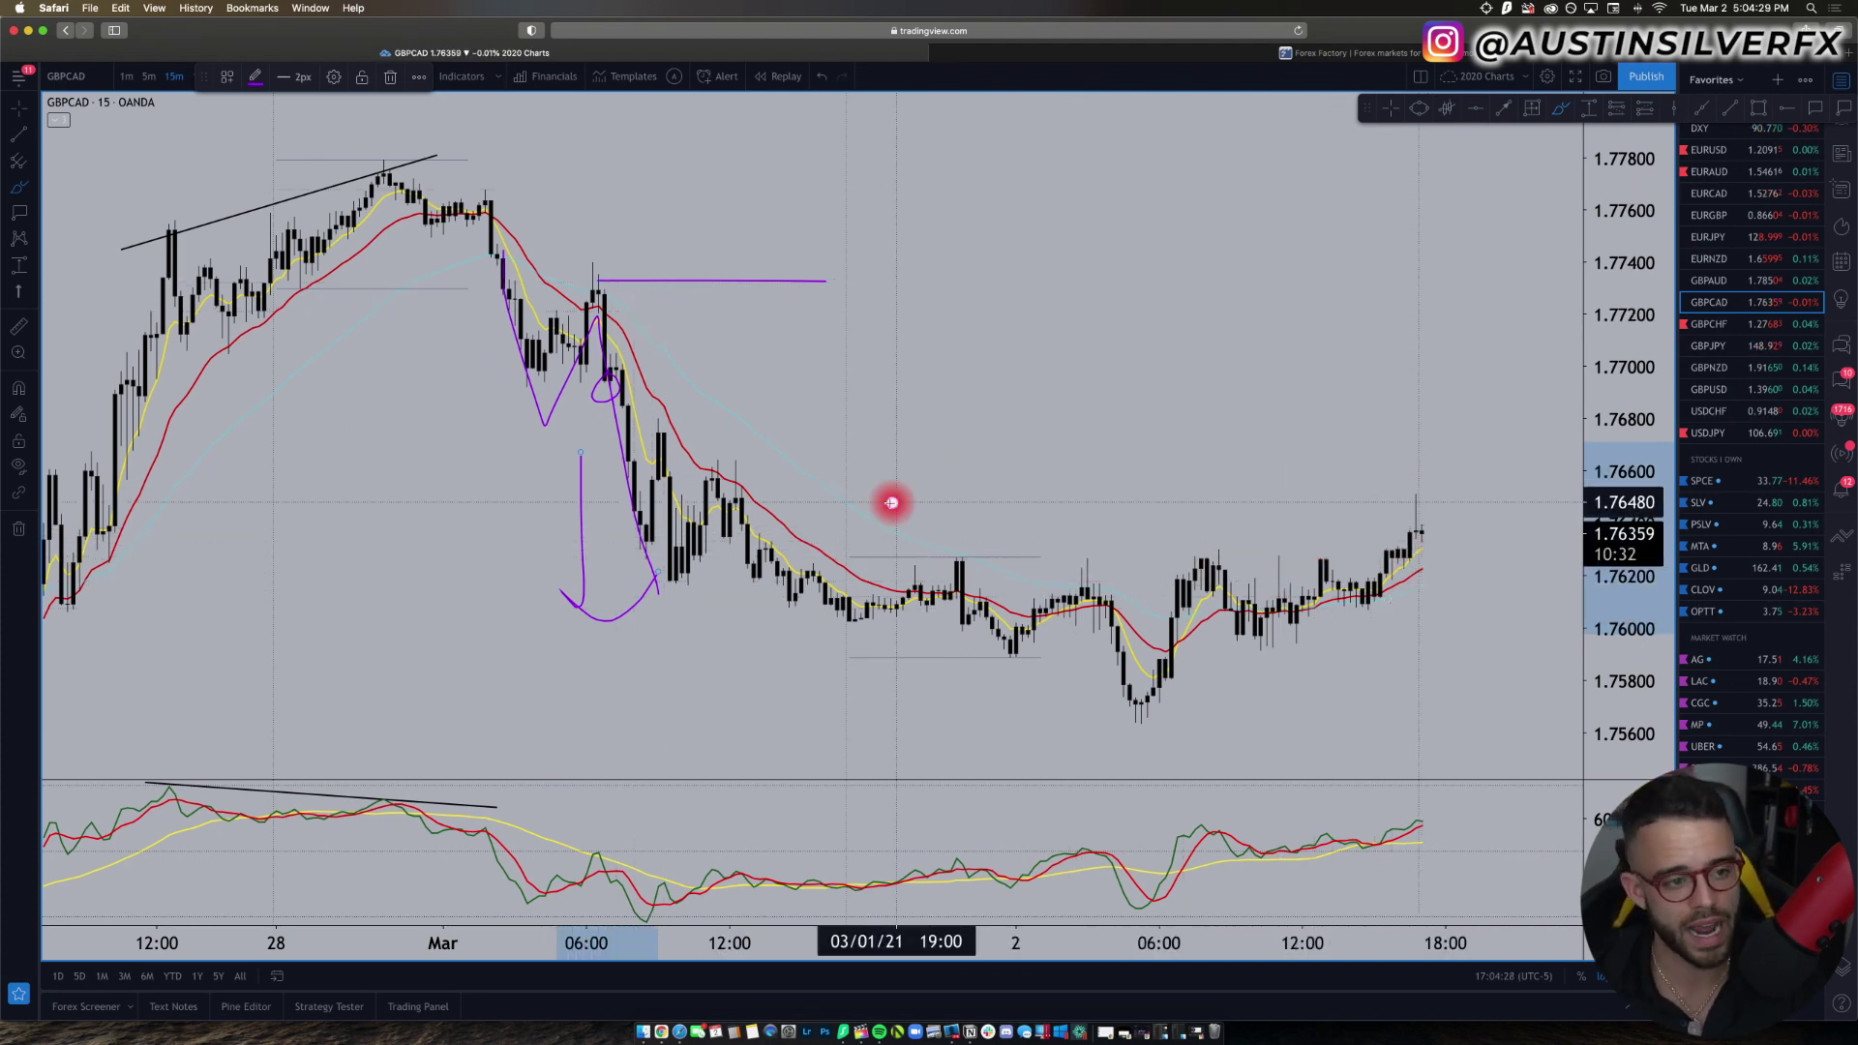
left_click_drag(383, 173, 663, 172)
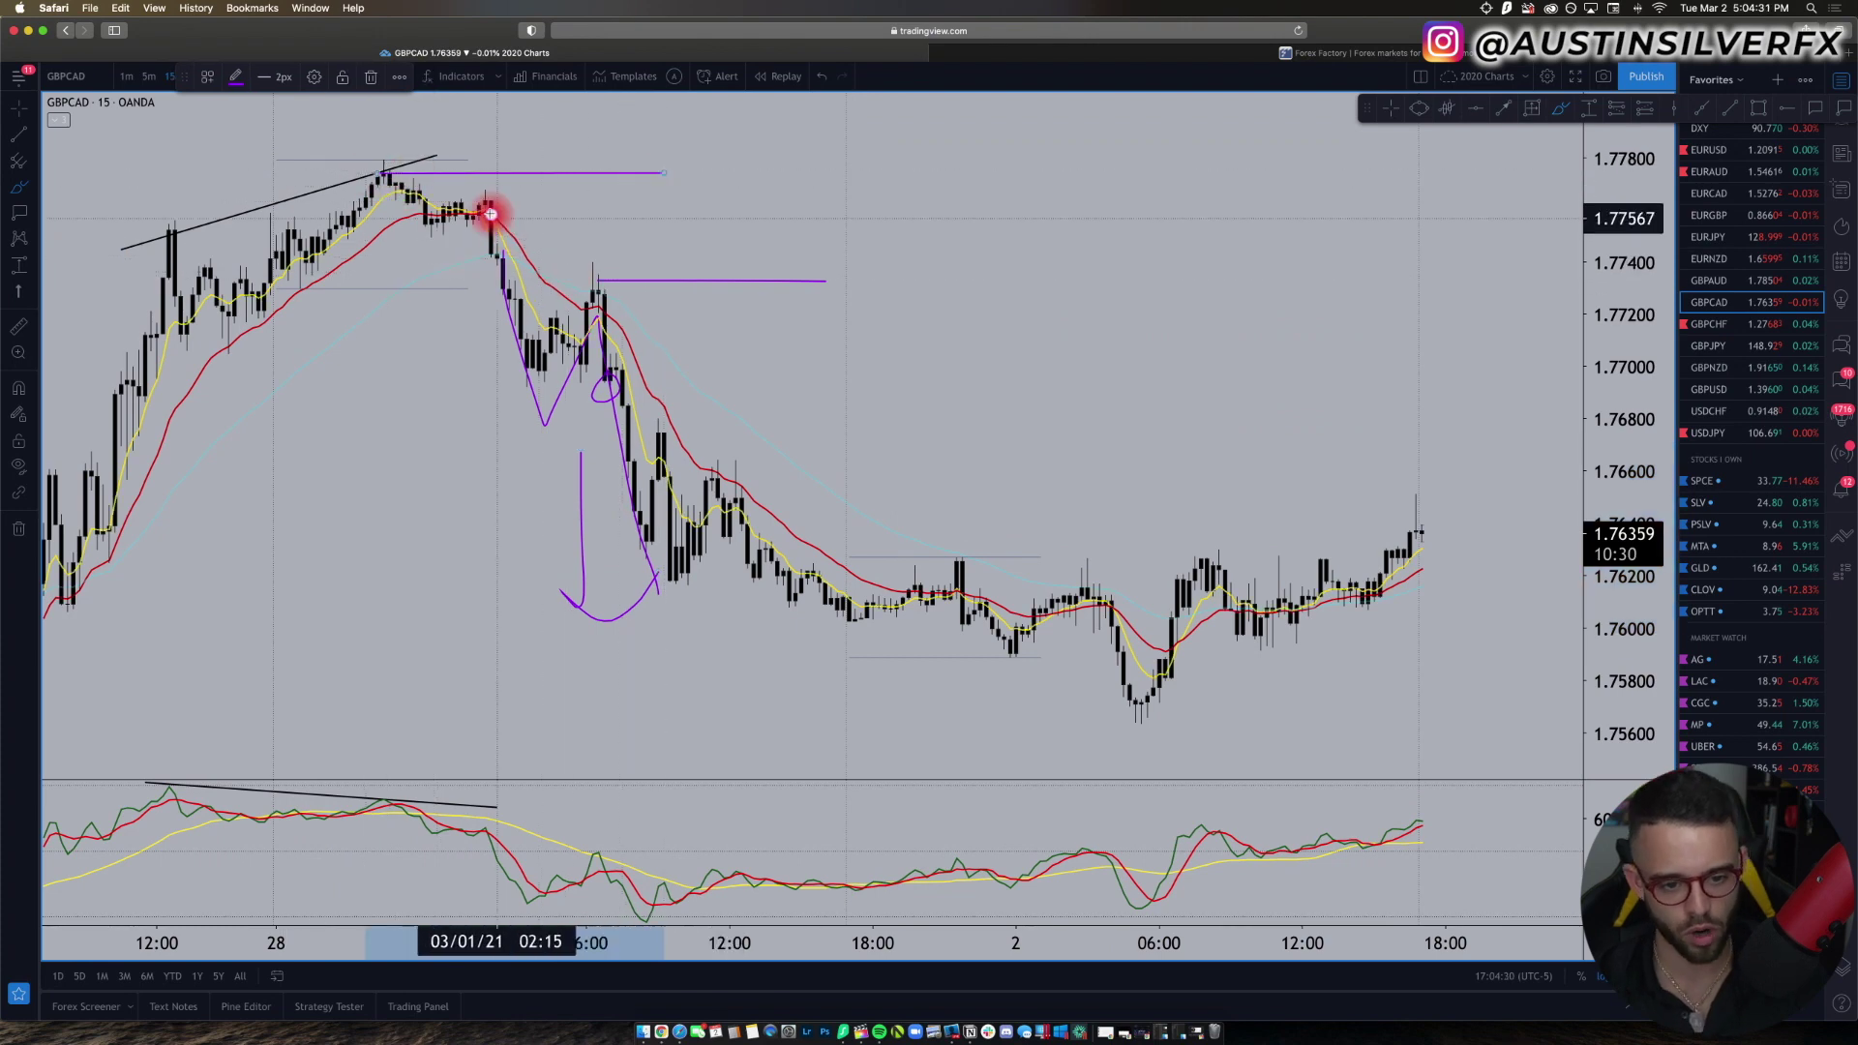
left_click_drag(926, 553, 1587, 554)
left_click_drag(1338, 578, 1344, 567)
mouse_move(1393, 501)
left_mouse_down()
mouse_move(1494, 697)
mouse_move(1423, 717)
mouse_move(1549, 669)
left_mouse_up()
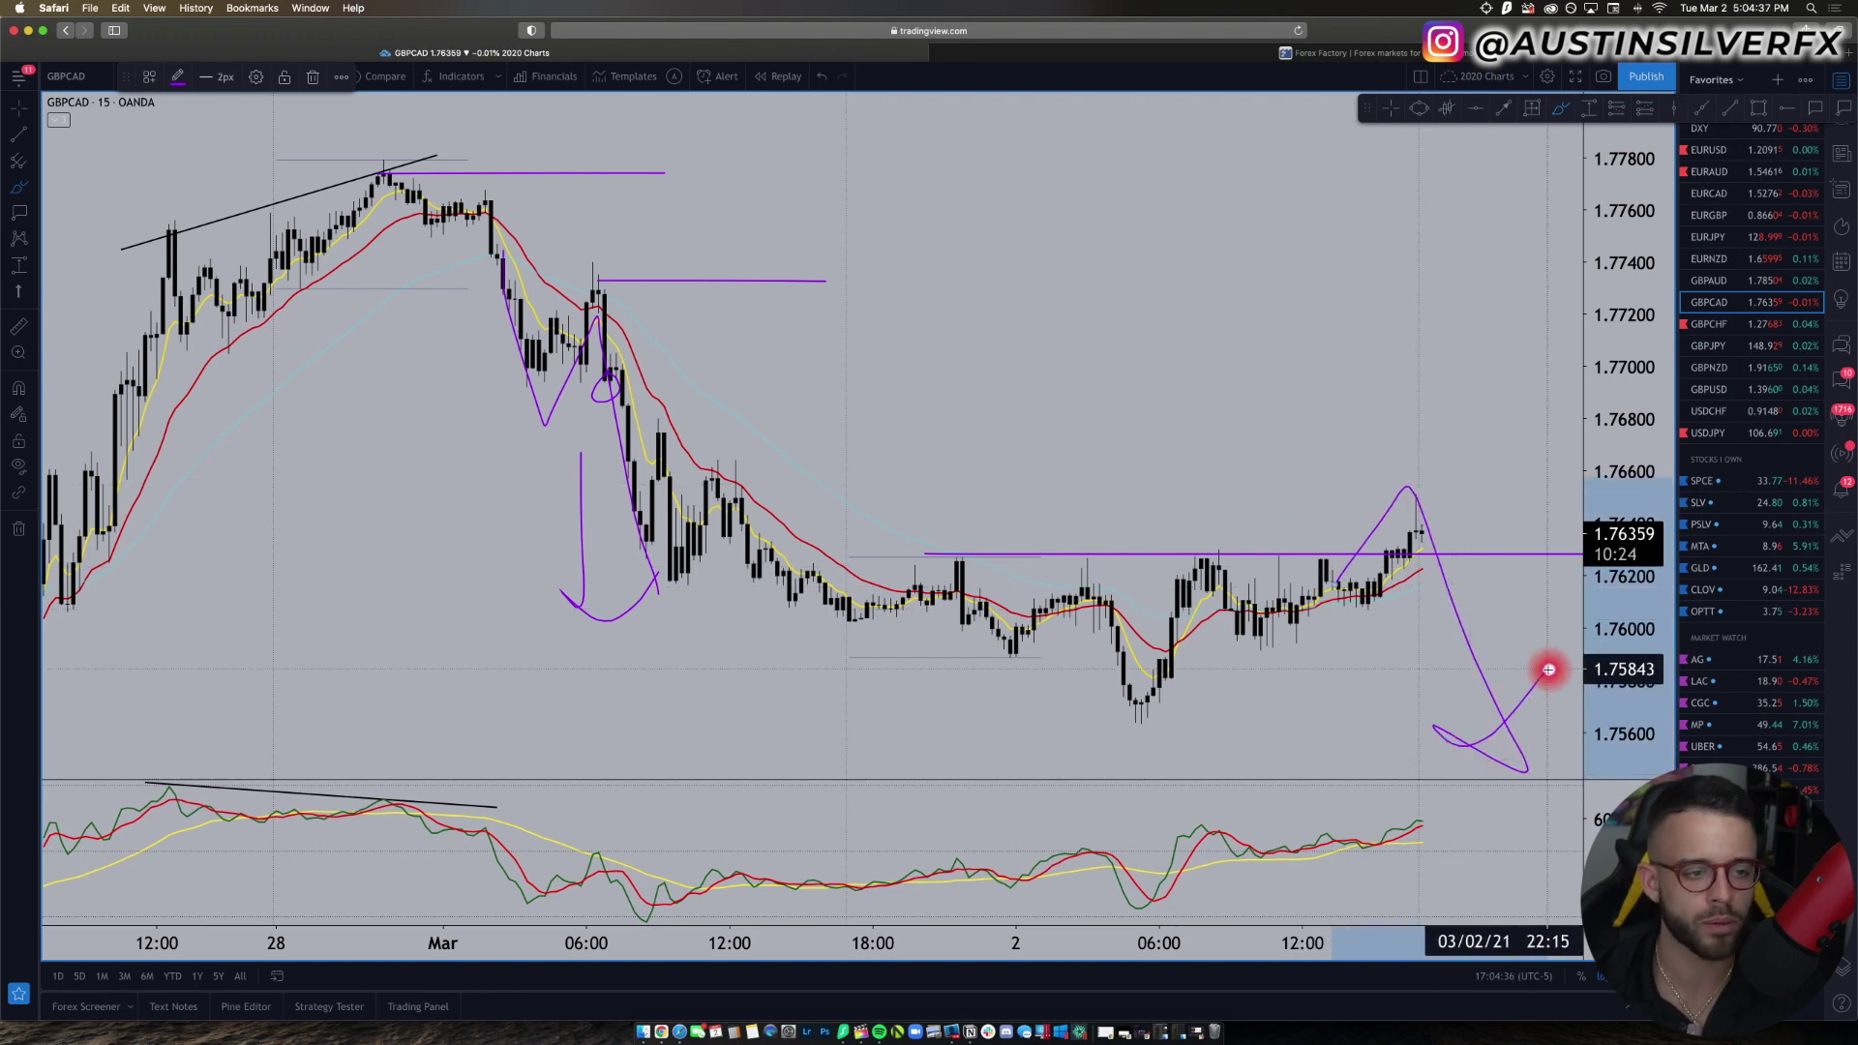
Step: Remove all drawings from the GBPCAD chart and switch to Ecamm Live's scene with the large centred camera overlay
right_click(1115, 398)
left_click(1156, 721)
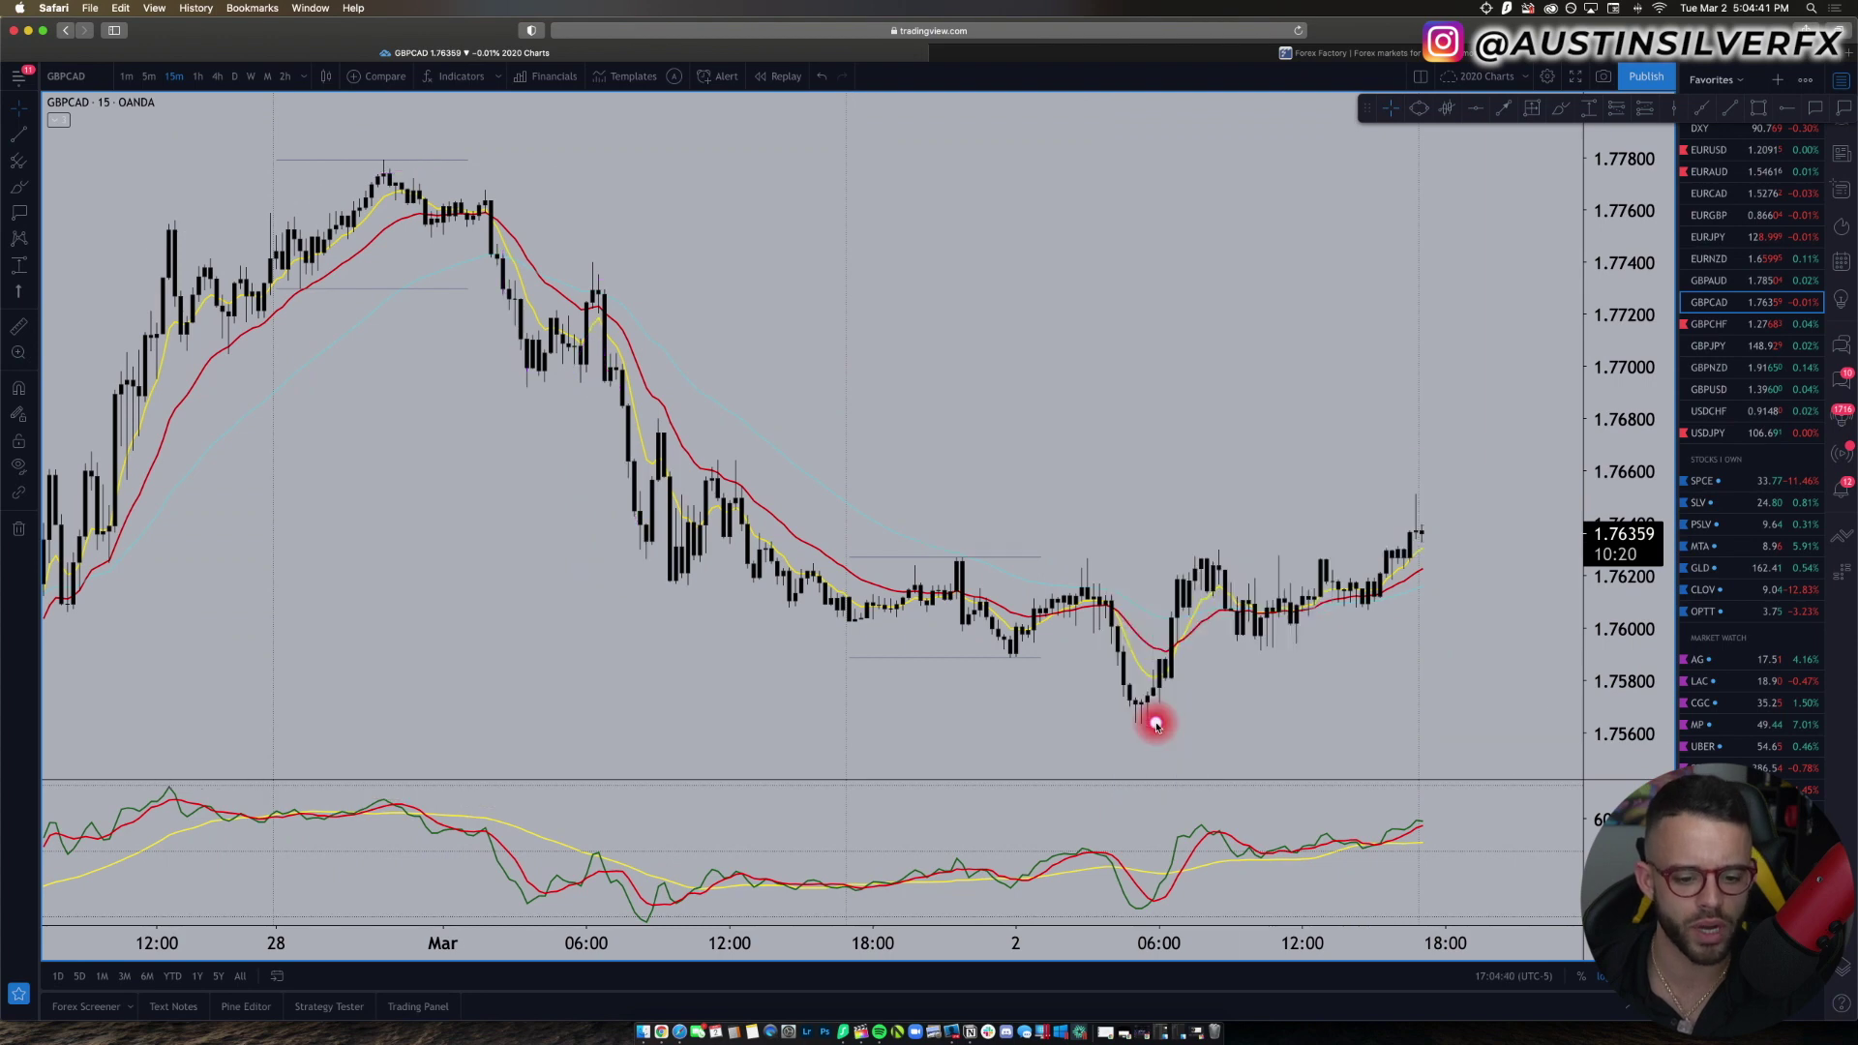
left_click(953, 1031)
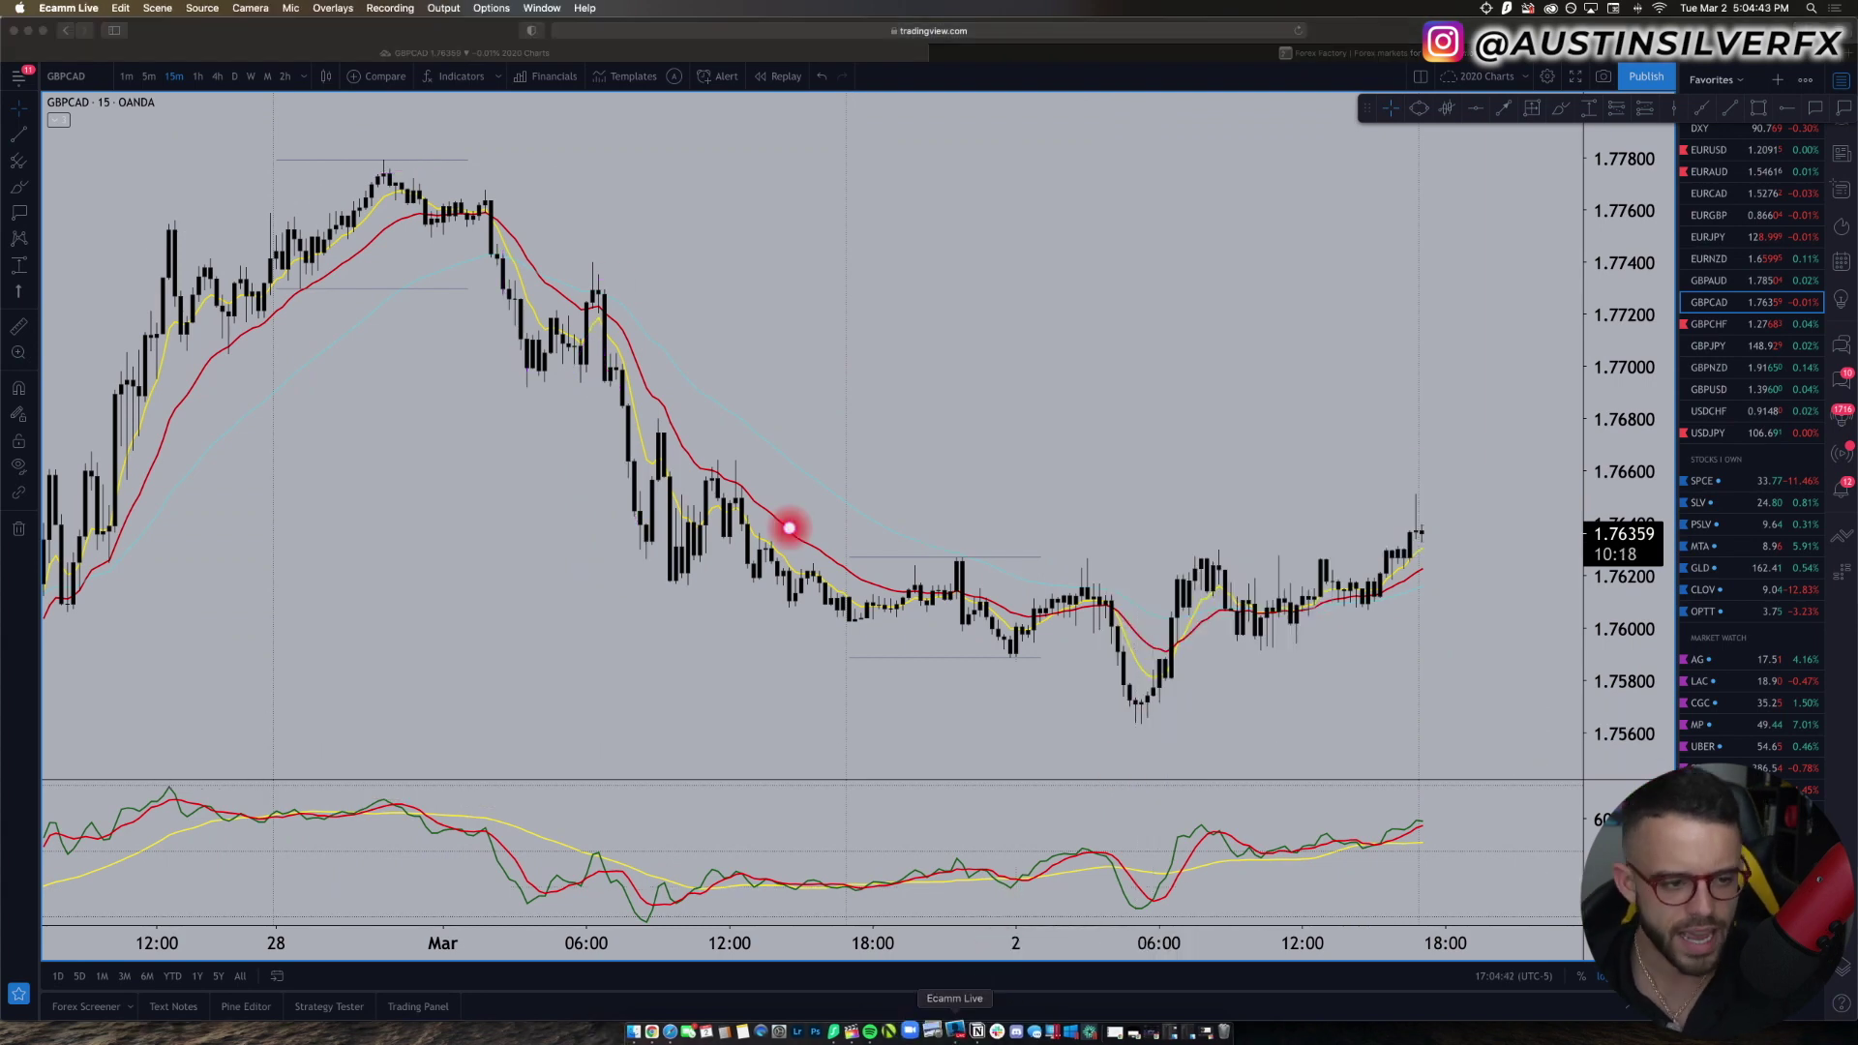
key("super+2")
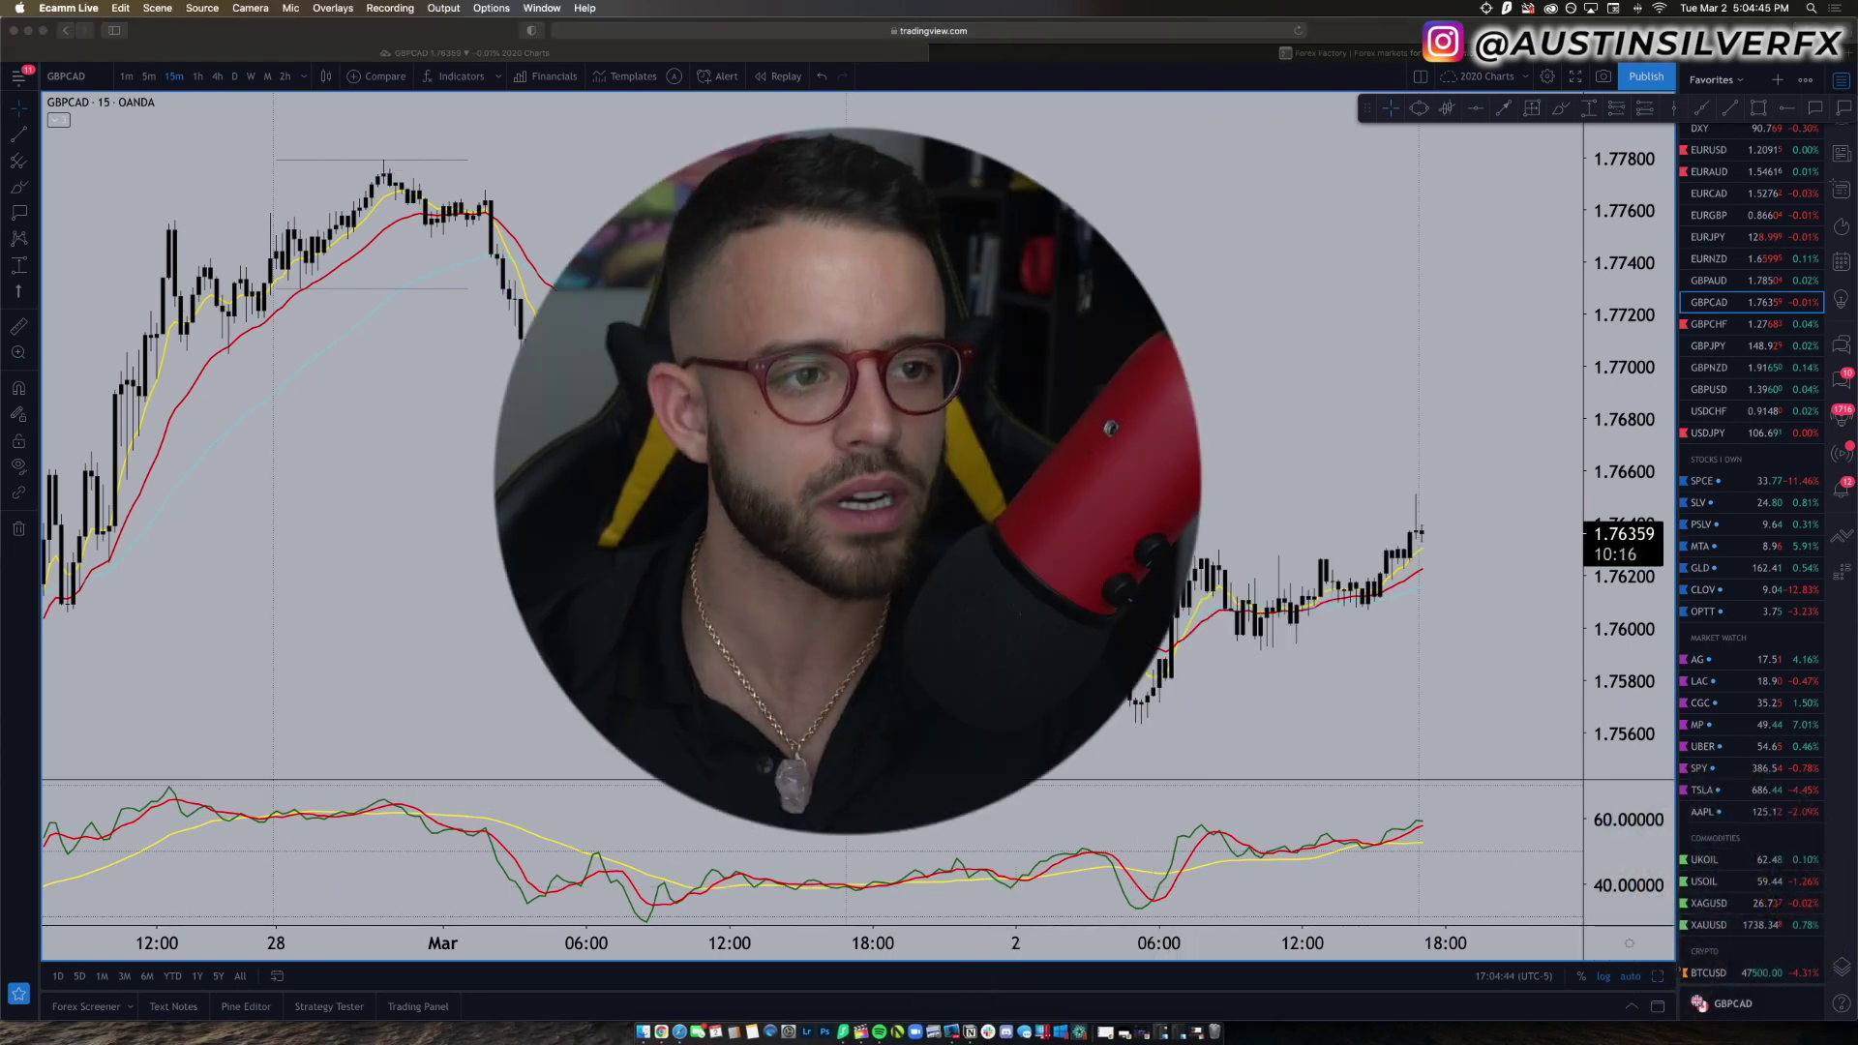